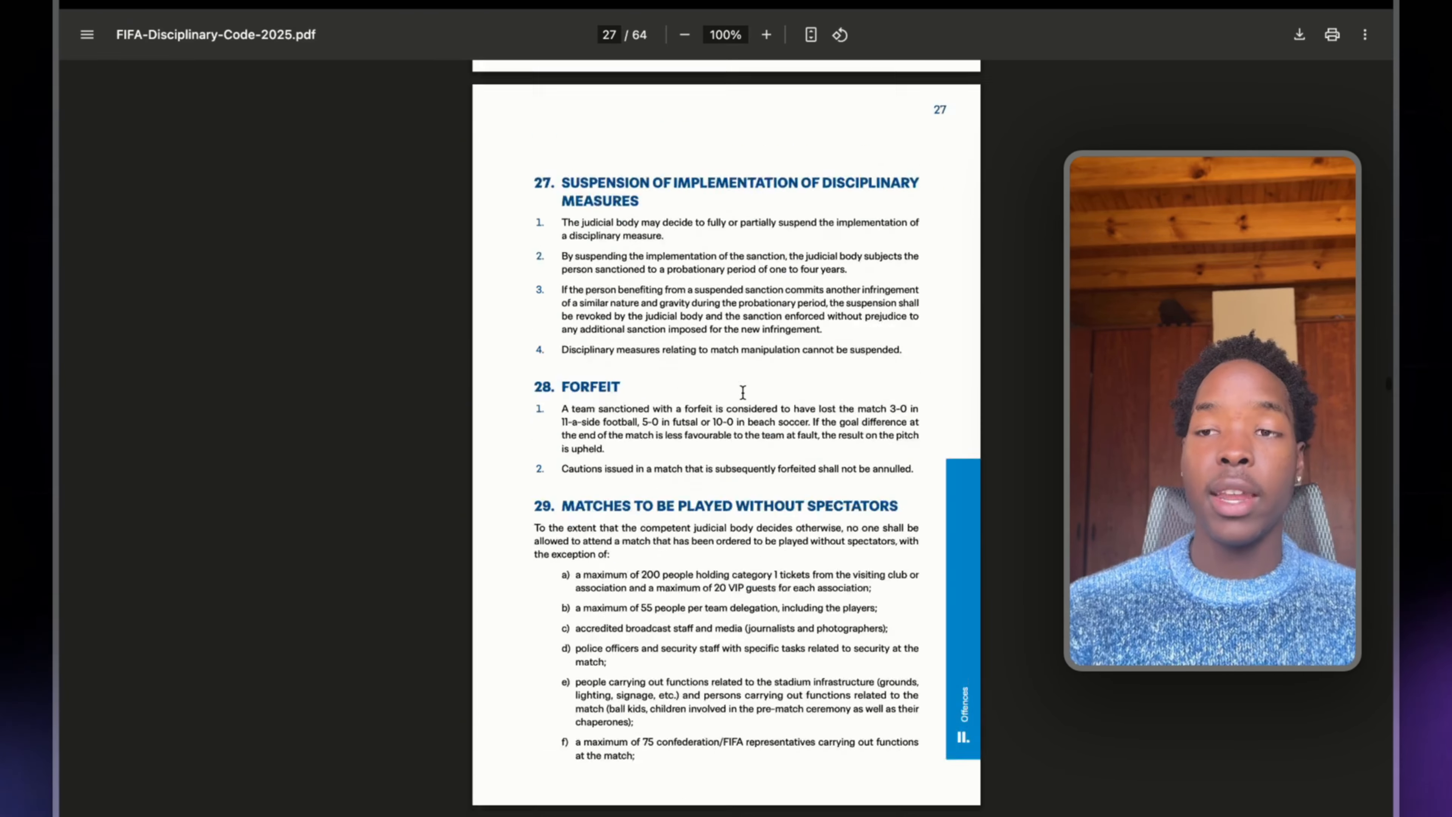
scroll(743, 392, up, 4)
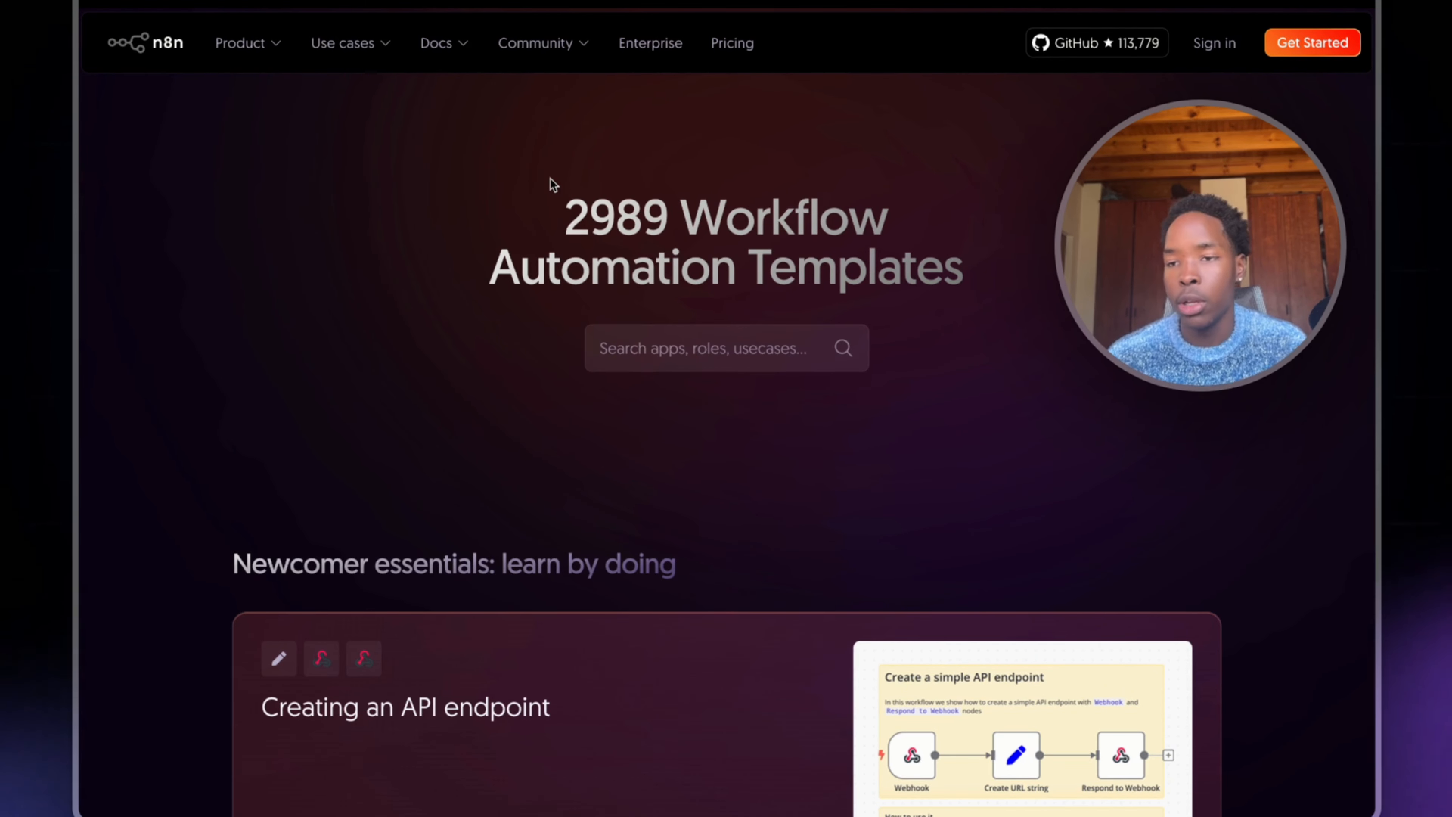
key(super+l)
key(Escape)
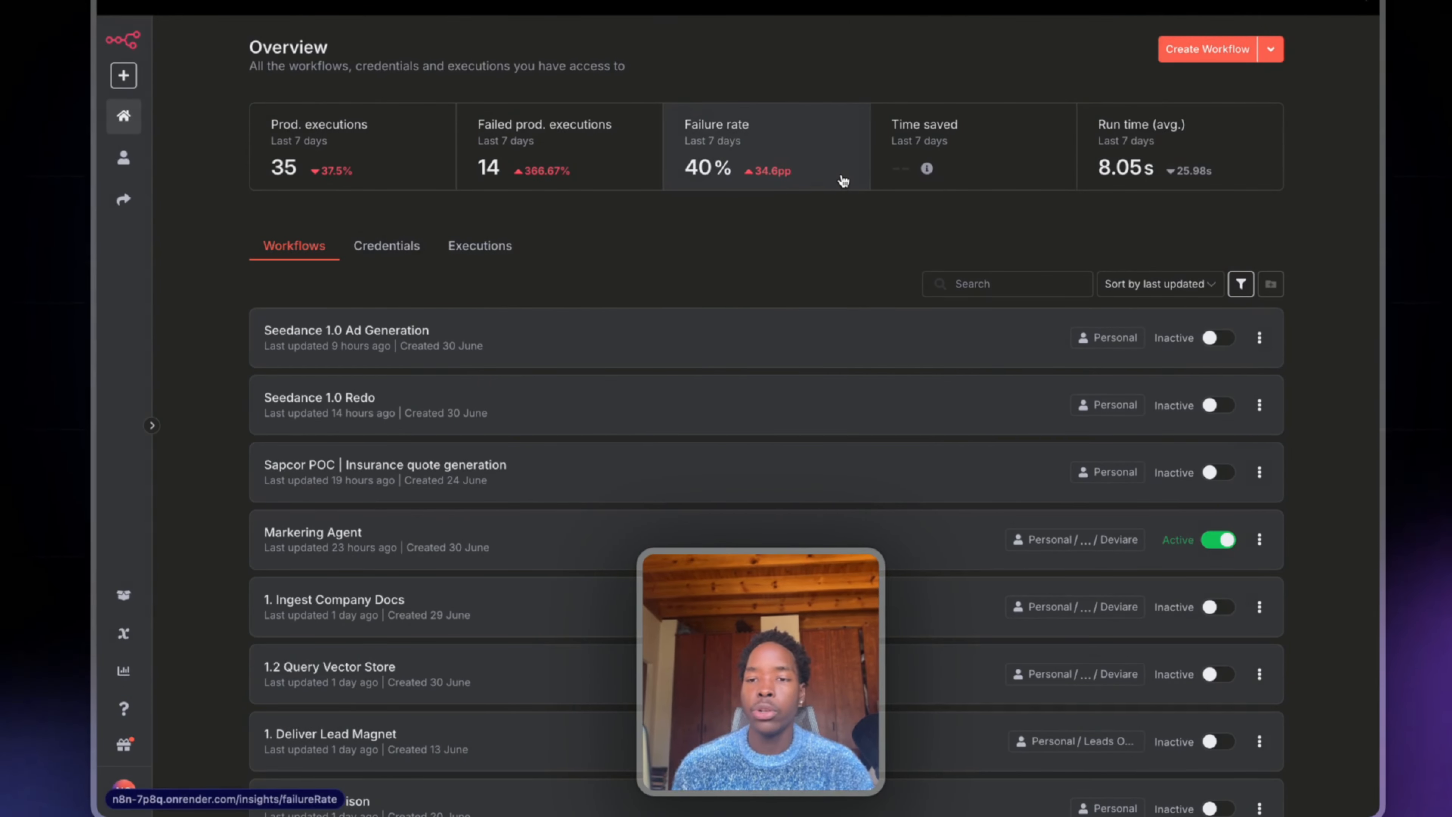
Step: Create a new workflow and name it "Ingest Fifa Documents Into DB"
click(1216, 58)
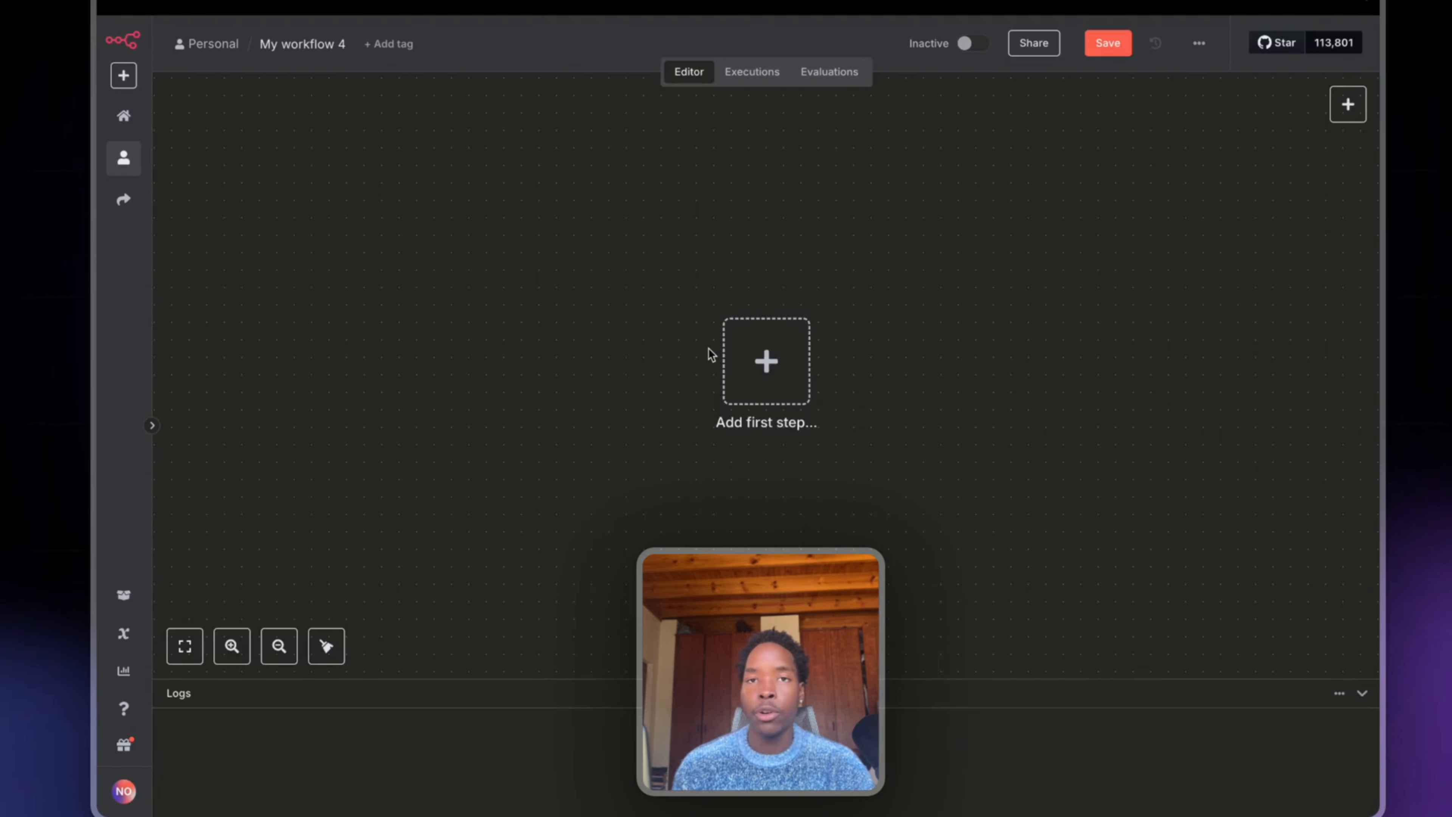
scroll(708, 349, down, 5)
scroll(708, 350, right, 1)
scroll(708, 350, up, 1)
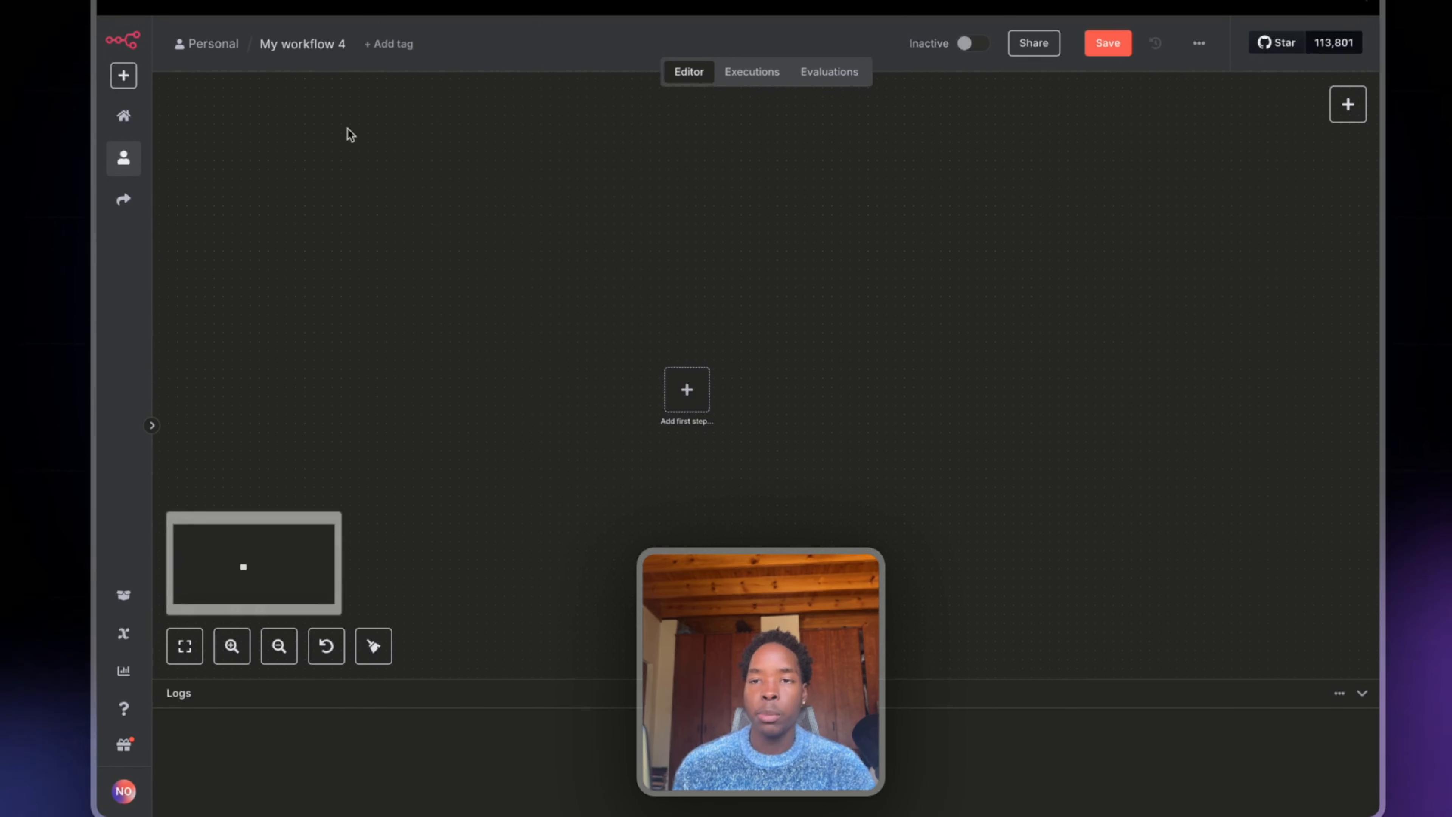
click(274, 42)
text(Ingest Fifa )
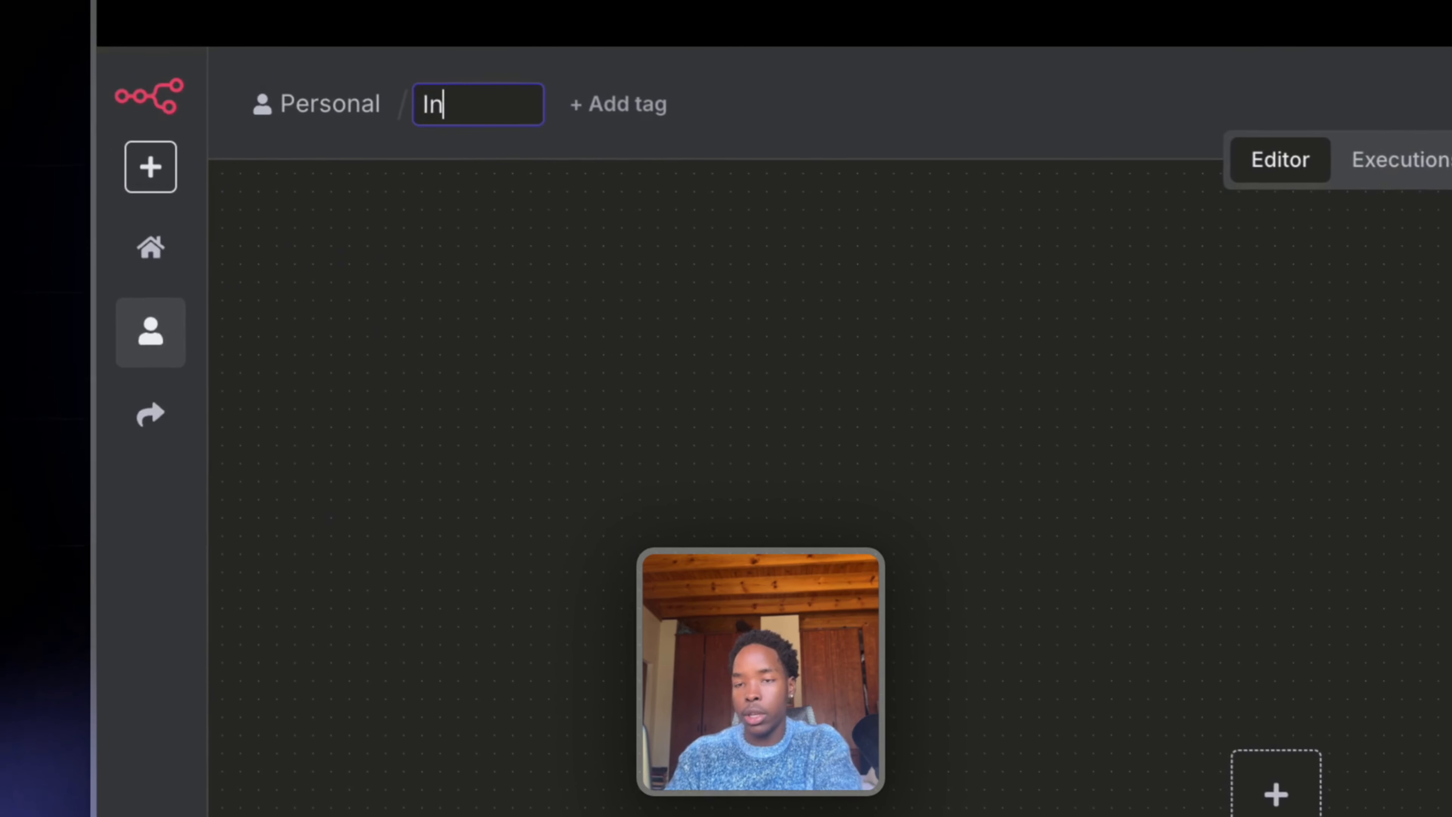
text(Documents Into DB)
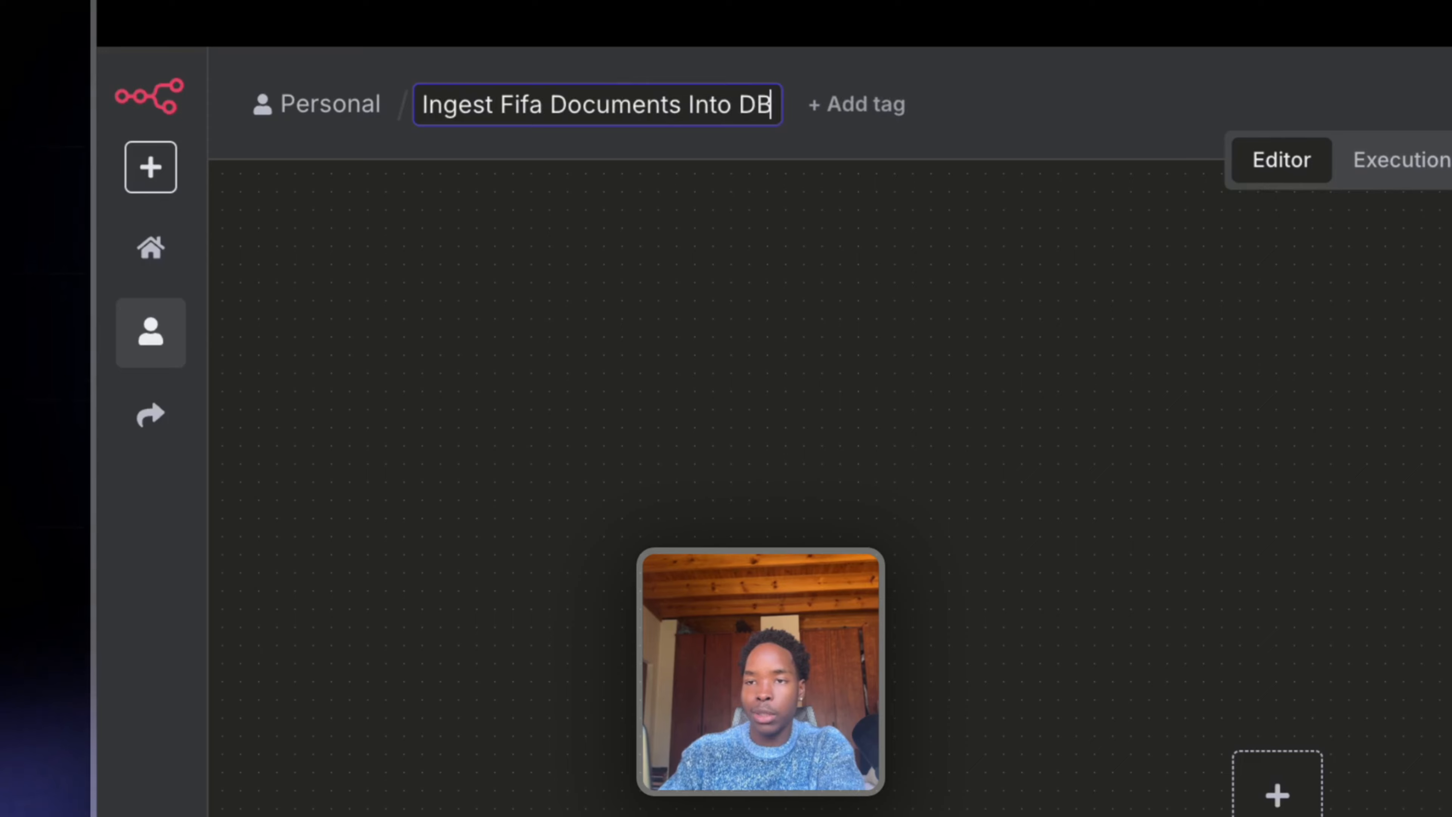
key(Return)
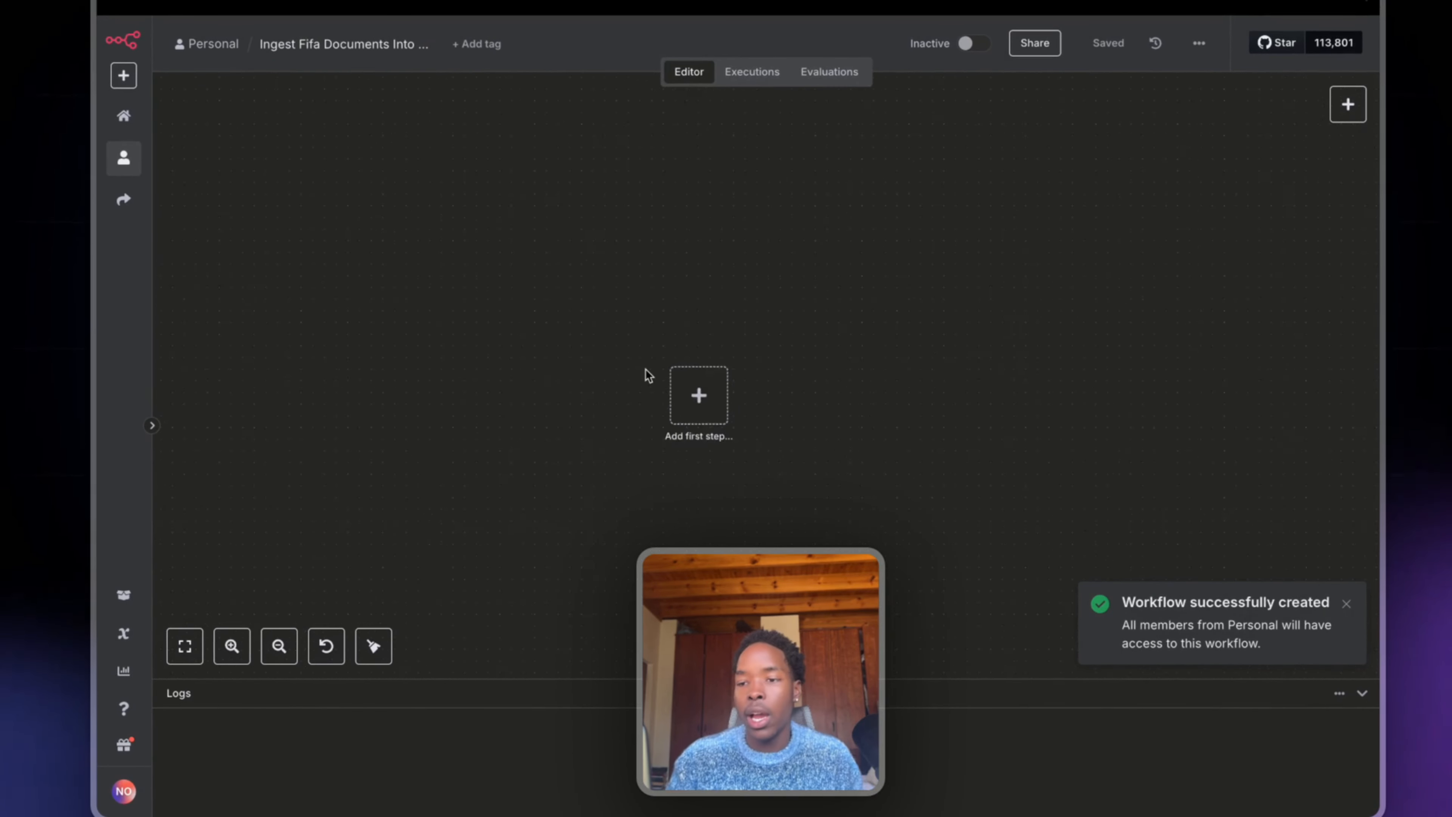
Step: Add a manual trigger to the workflow and connect a Google Drive "Search files and folders" node after it
click(743, 393)
click(1088, 257)
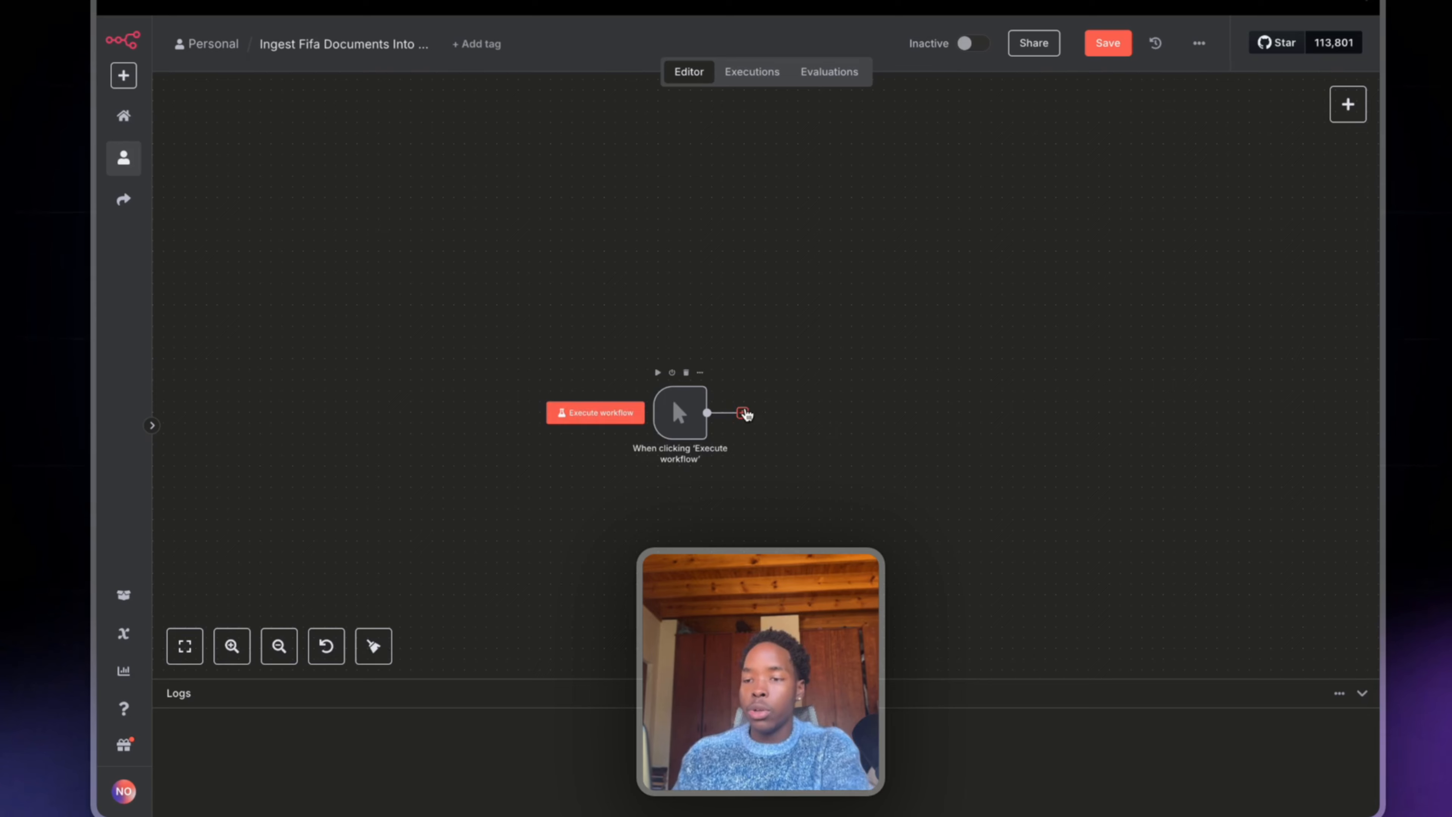
click(743, 412)
text(google)
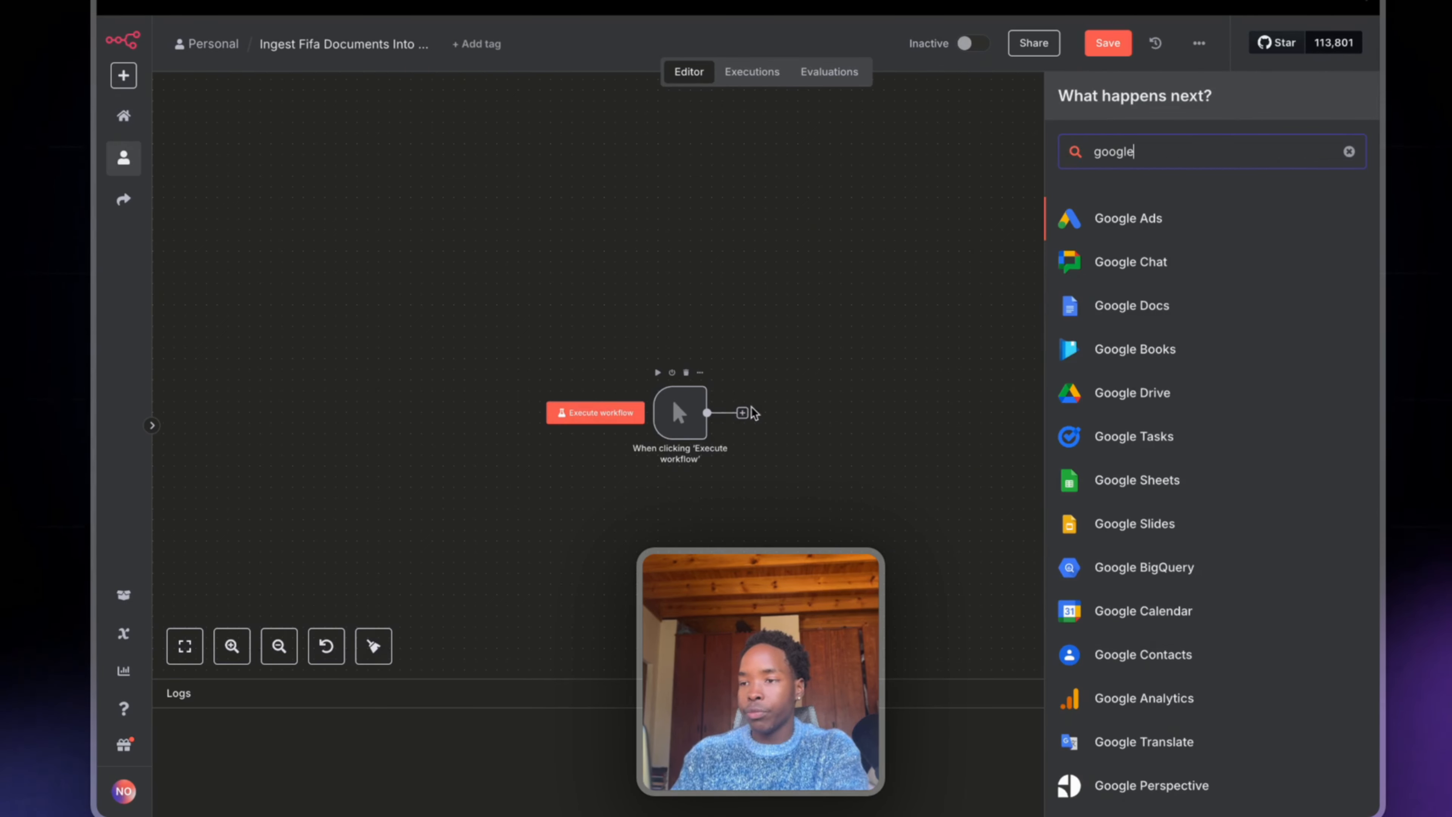
scroll(1160, 266, down, 2)
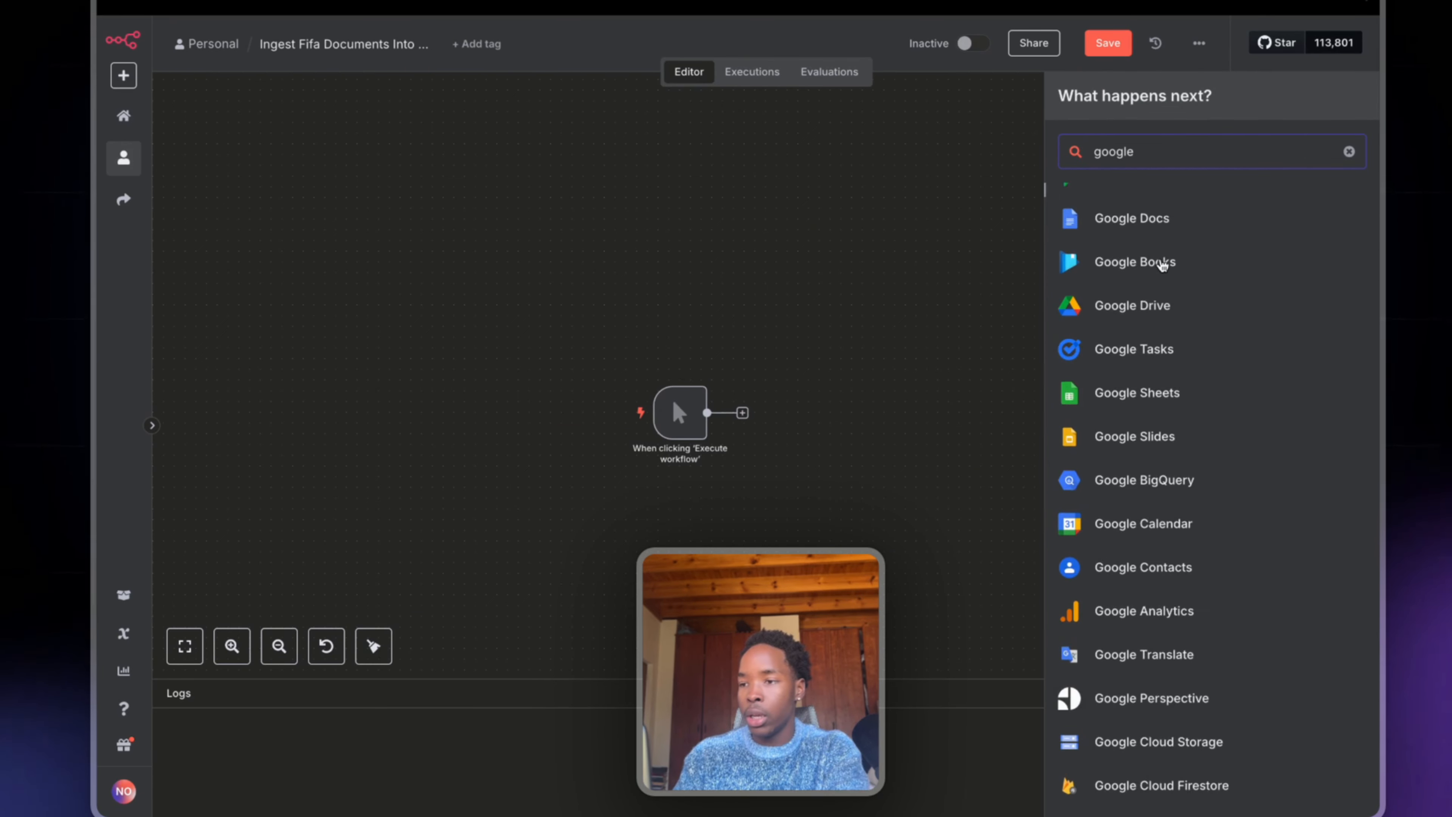
click(1142, 303)
scroll(1154, 467, down, 2)
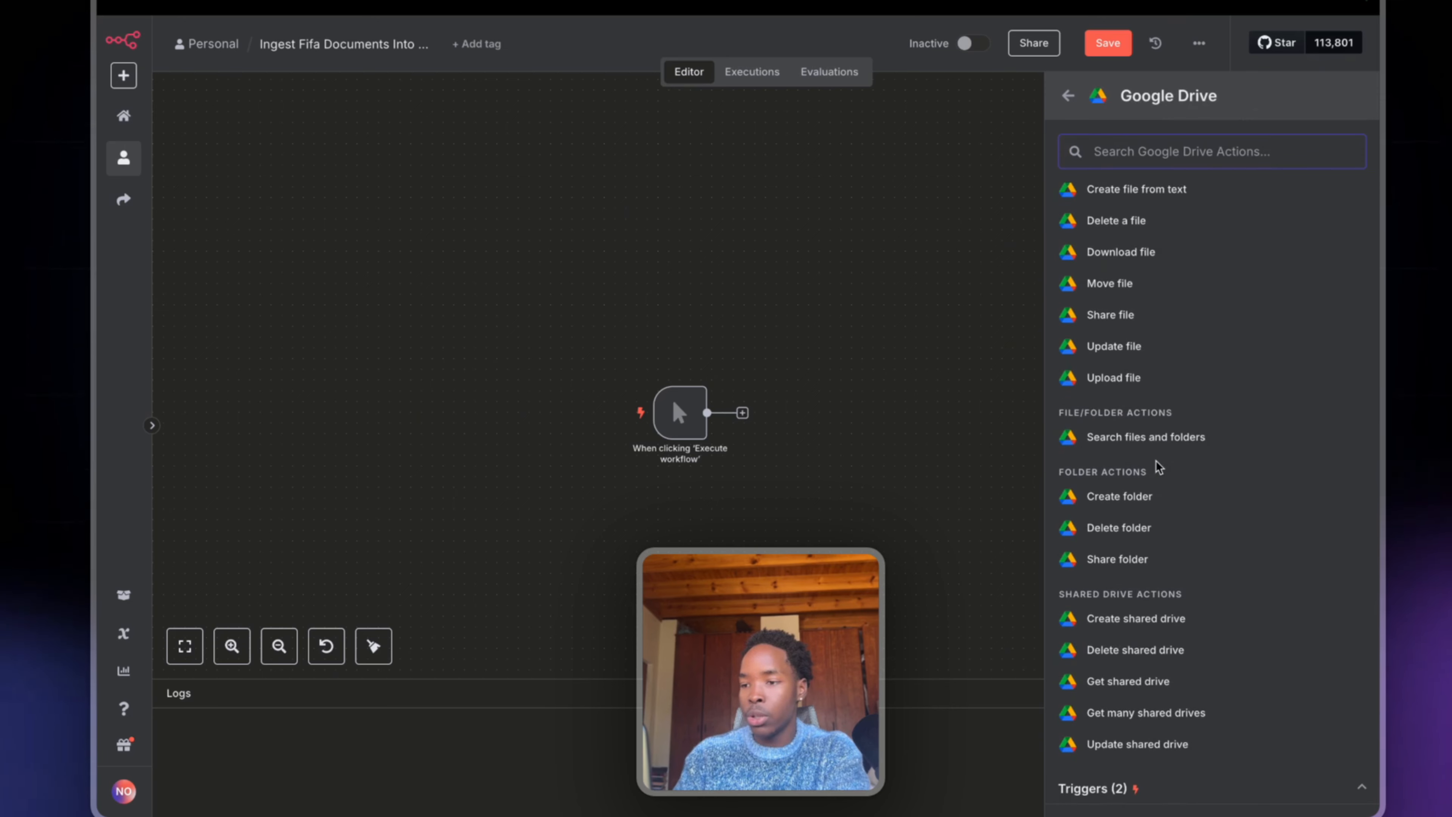
click(1154, 446)
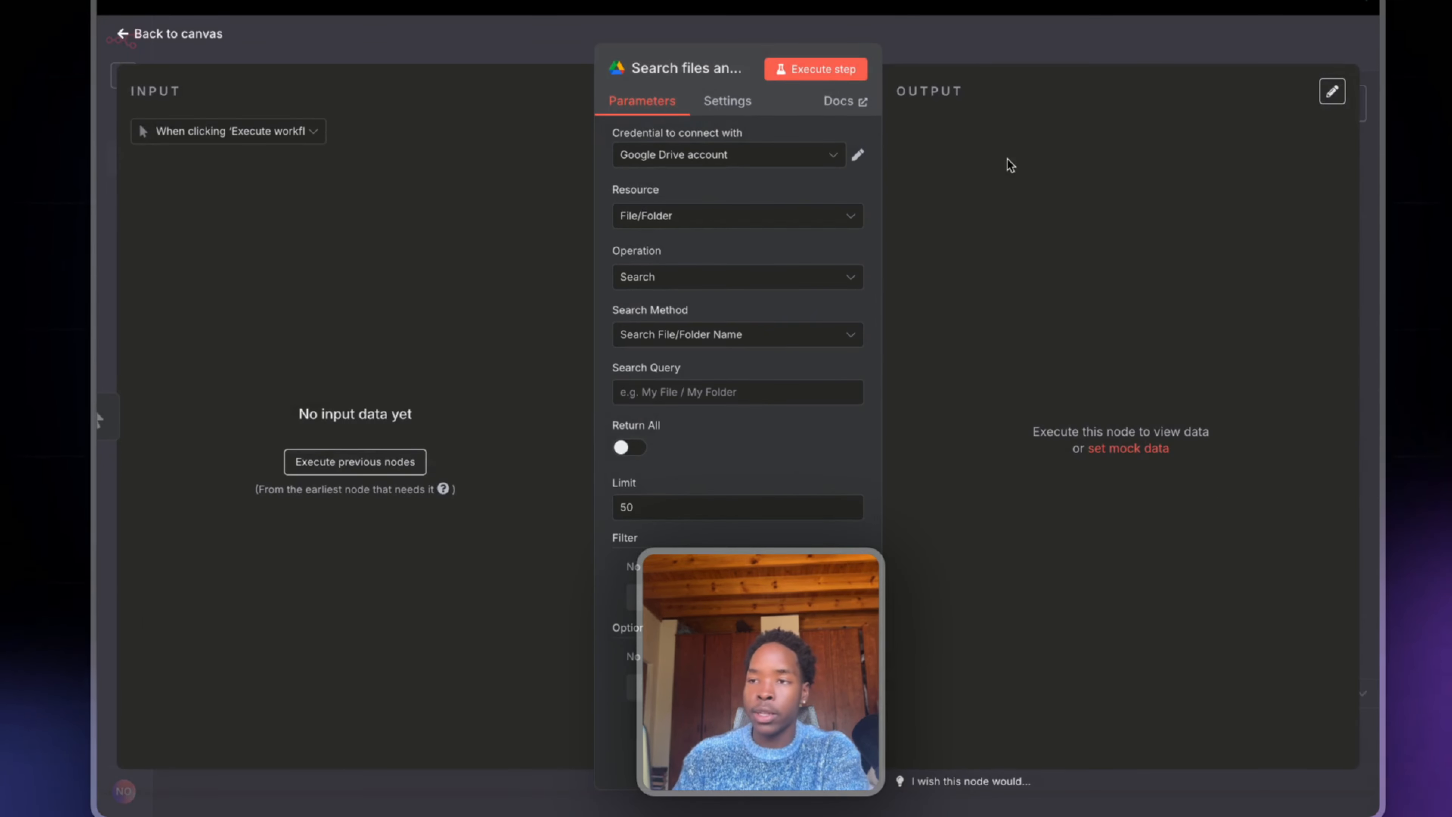
key(Escape)
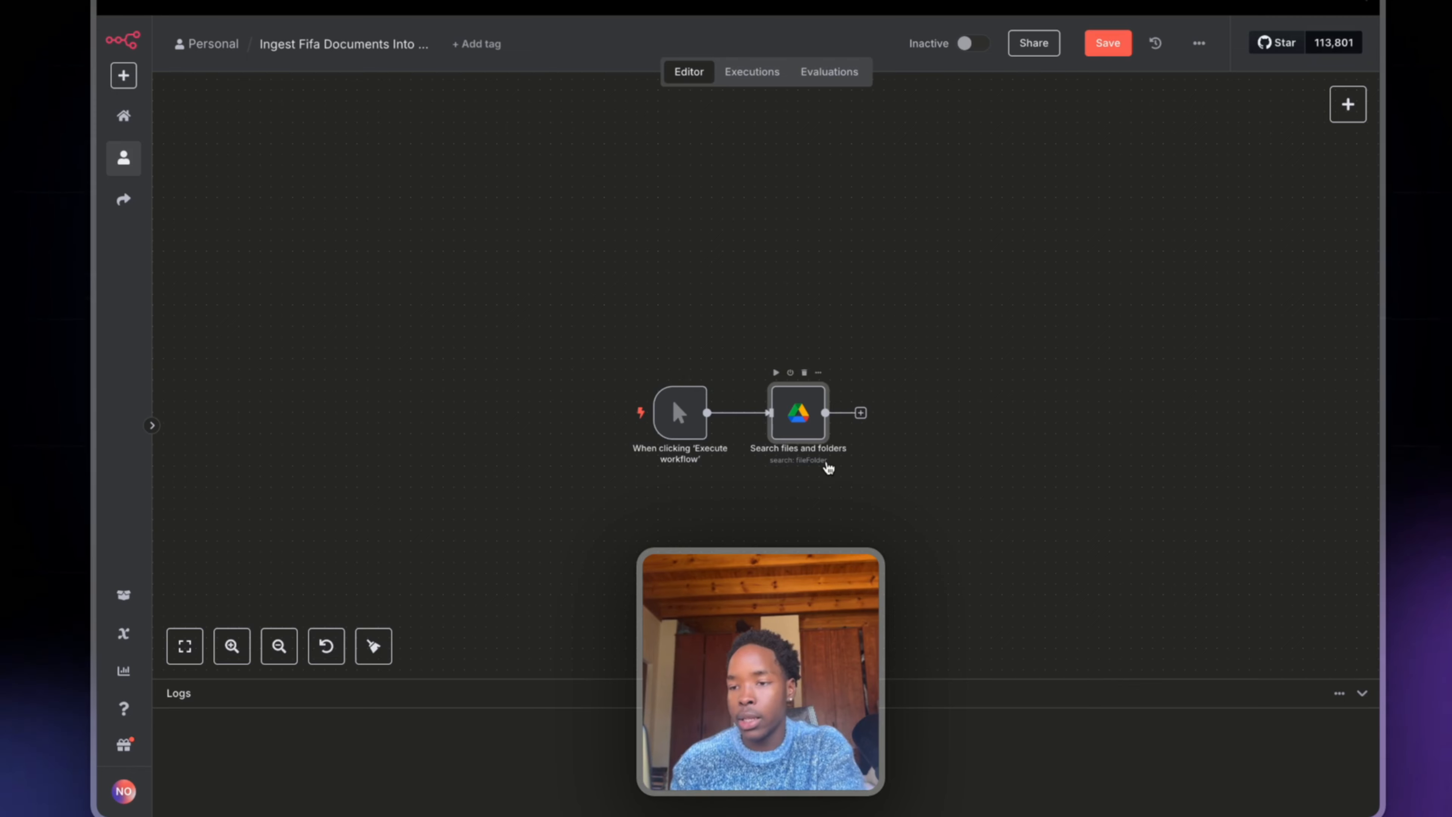
Step: Review the OAuth connection settings of the Google Drive credential used by the search node
scroll(827, 464, up, 5)
scroll(827, 465, right, 3)
scroll(607, 445, down, 2)
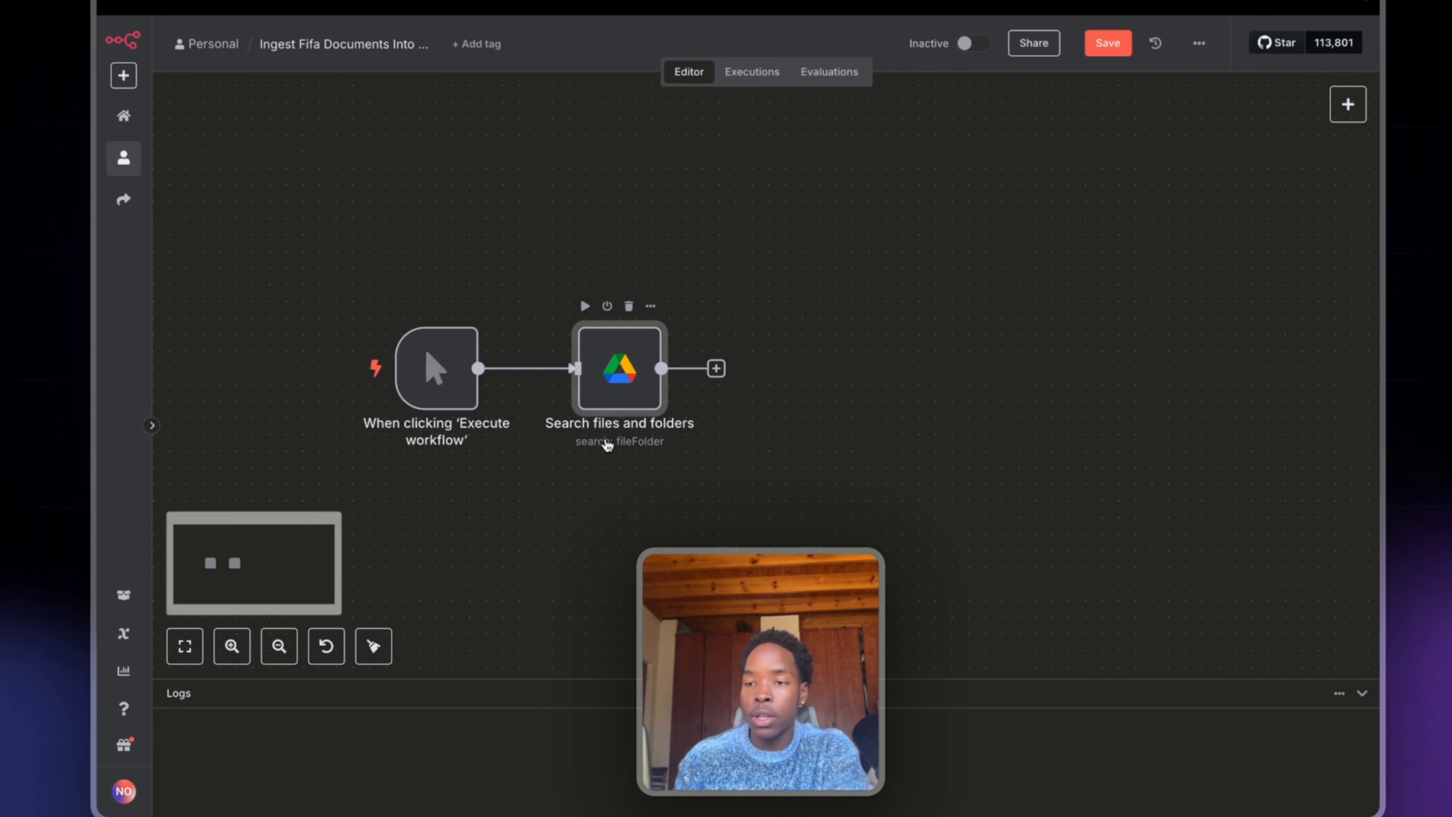
double_click(607, 446)
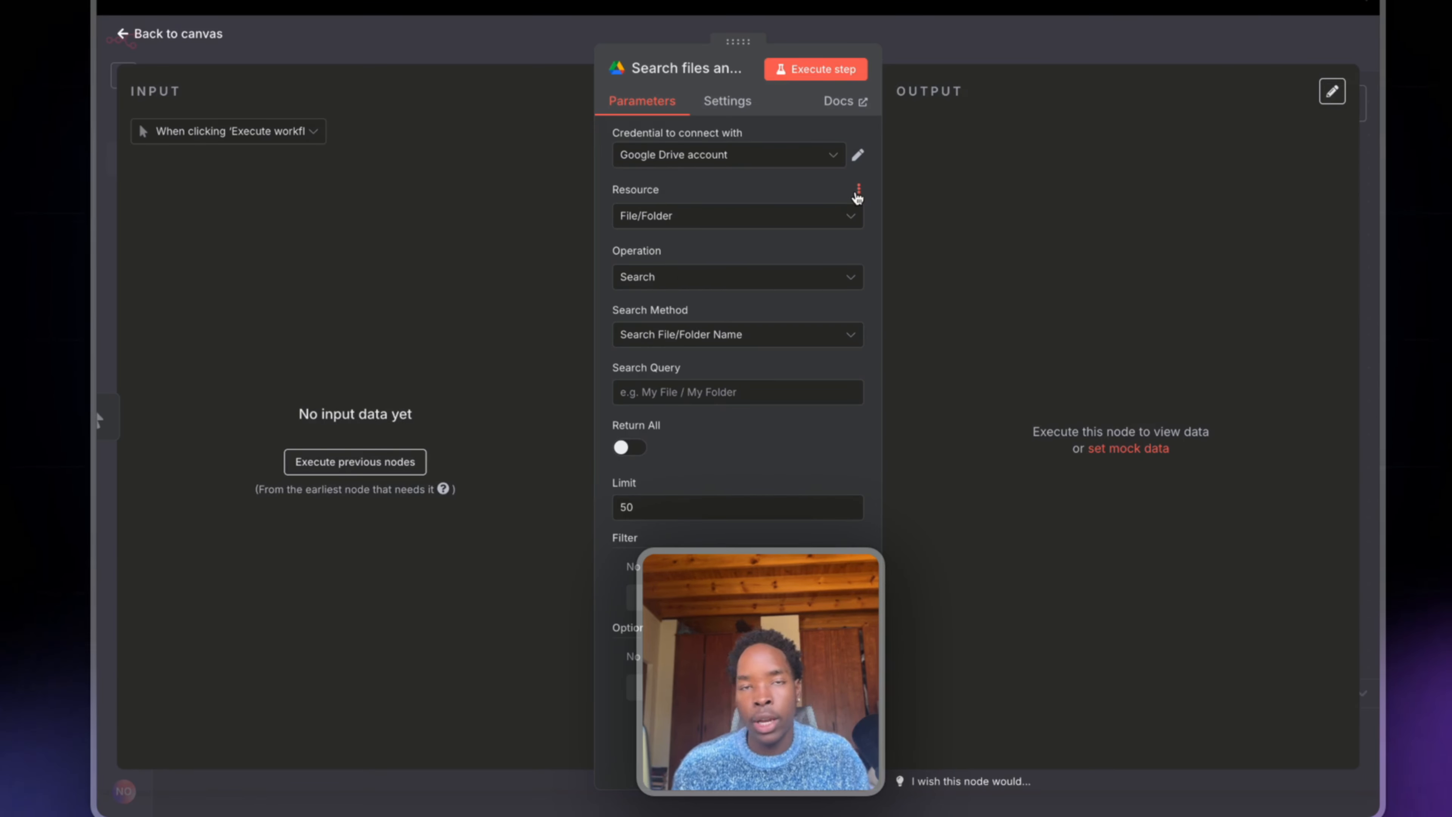
click(859, 157)
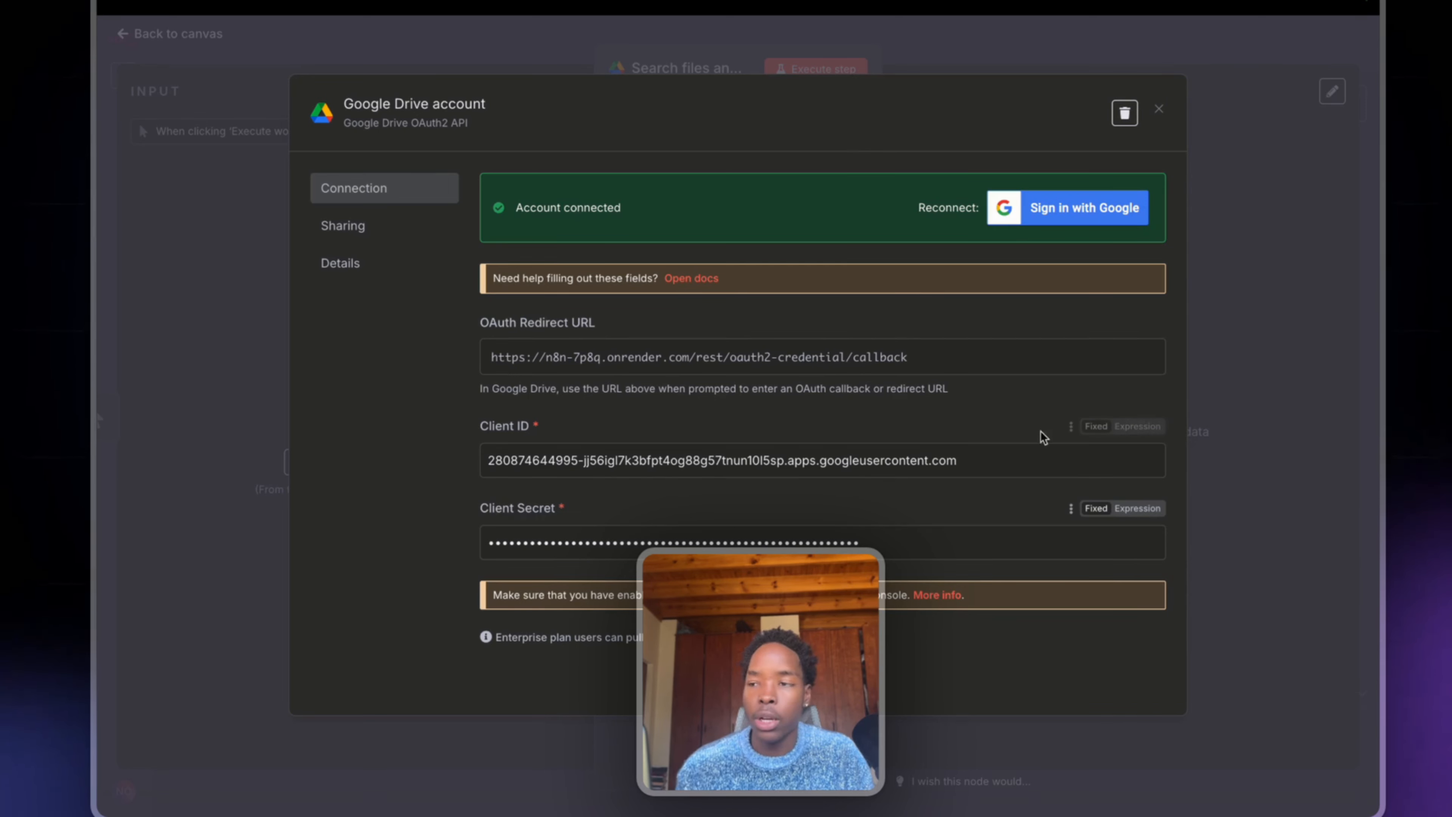
click(1227, 450)
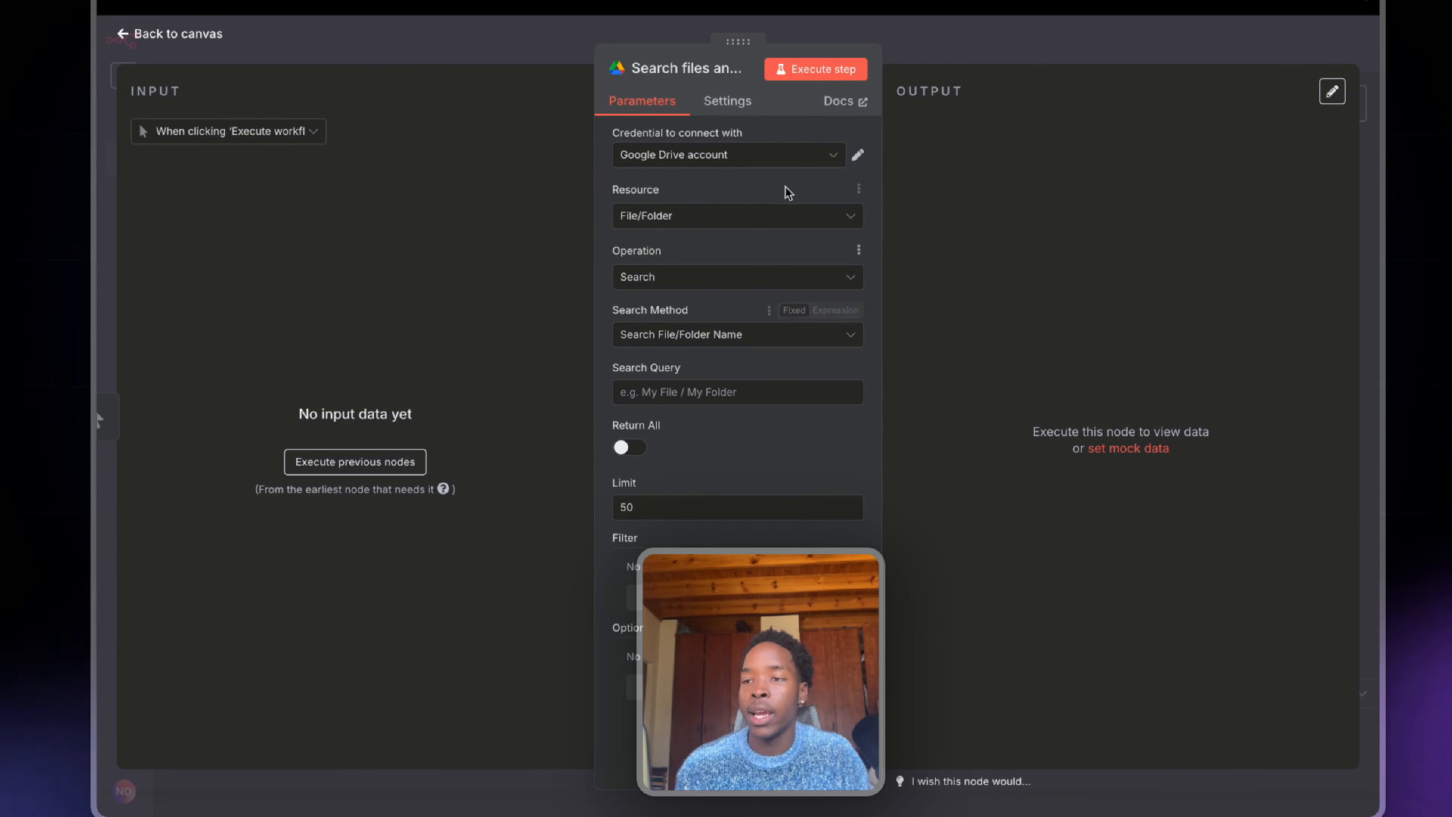
click(858, 155)
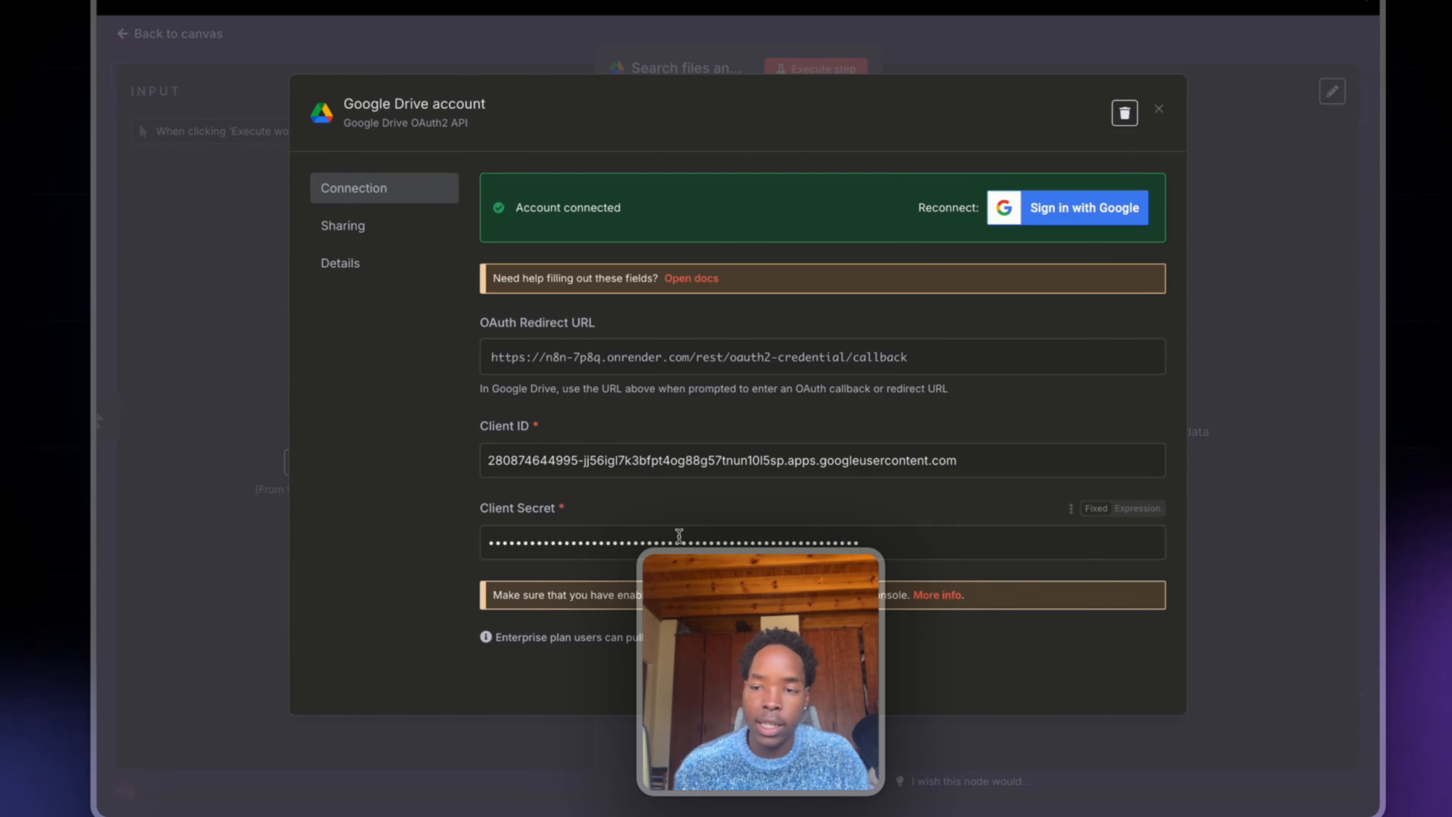
click(1172, 52)
click(1078, 51)
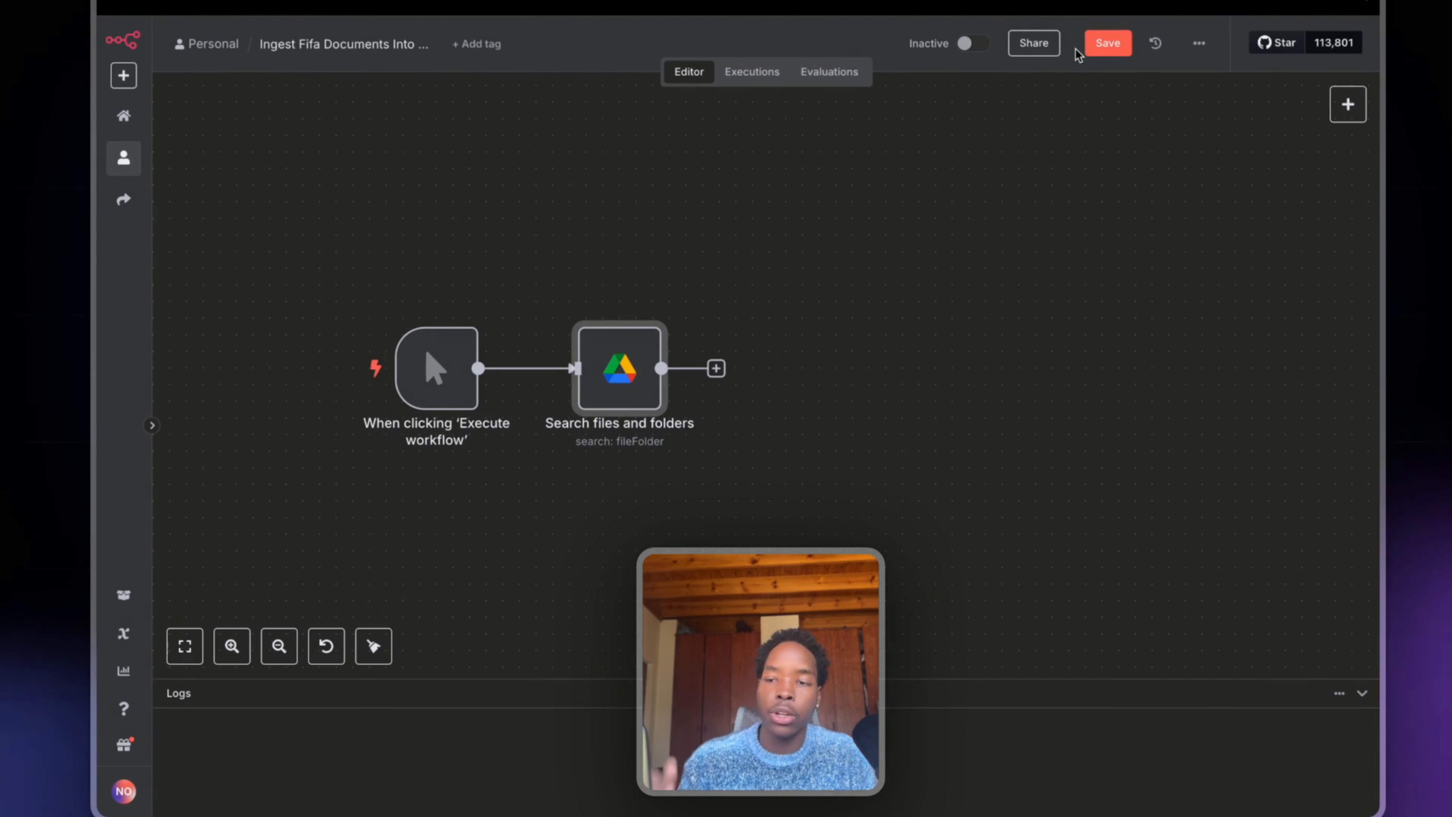
Step: Open the Google Drive search node and check the Fifa Rules folder in Google Drive
scroll(470, 355, up, 3)
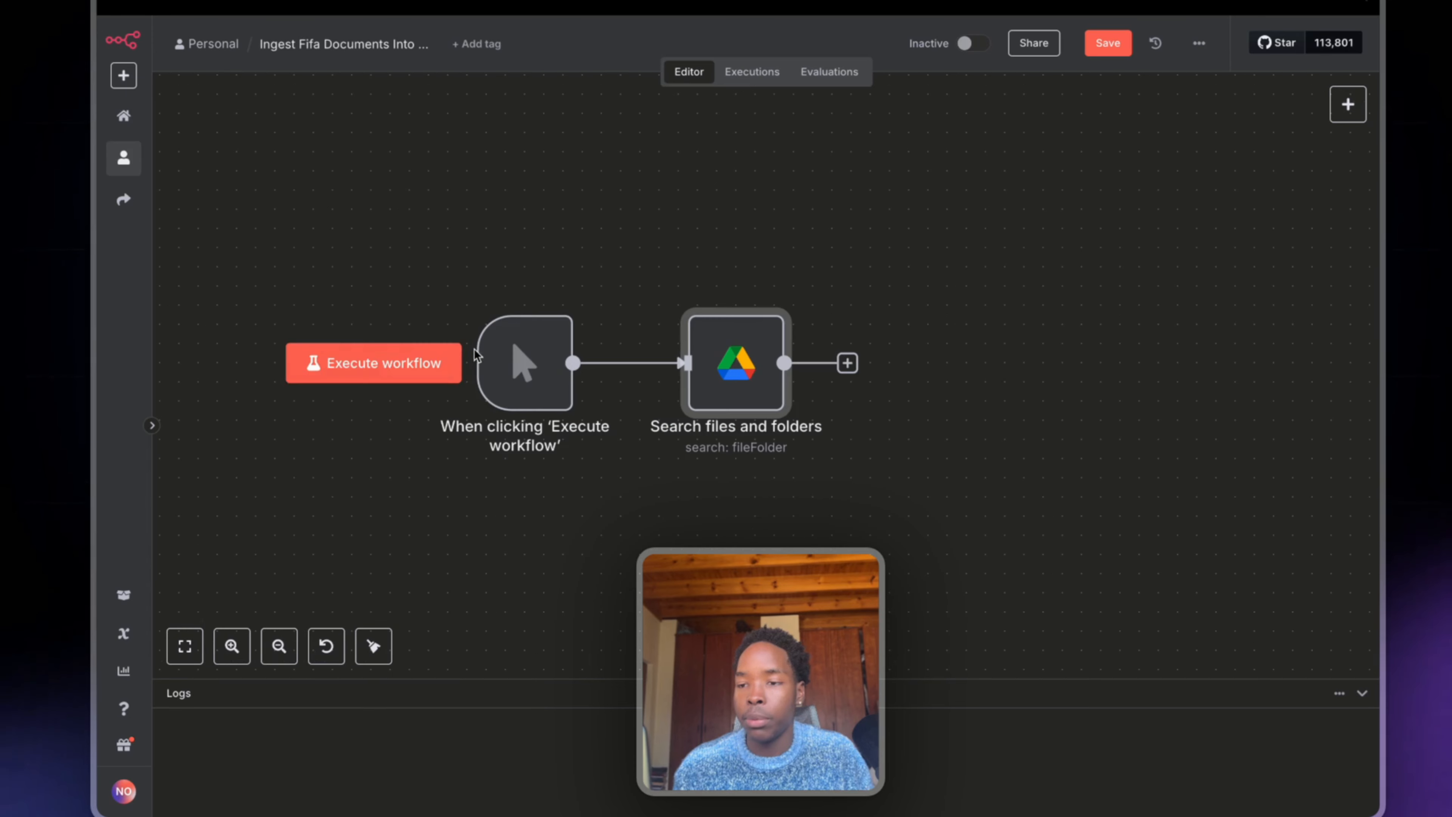
double_click(730, 380)
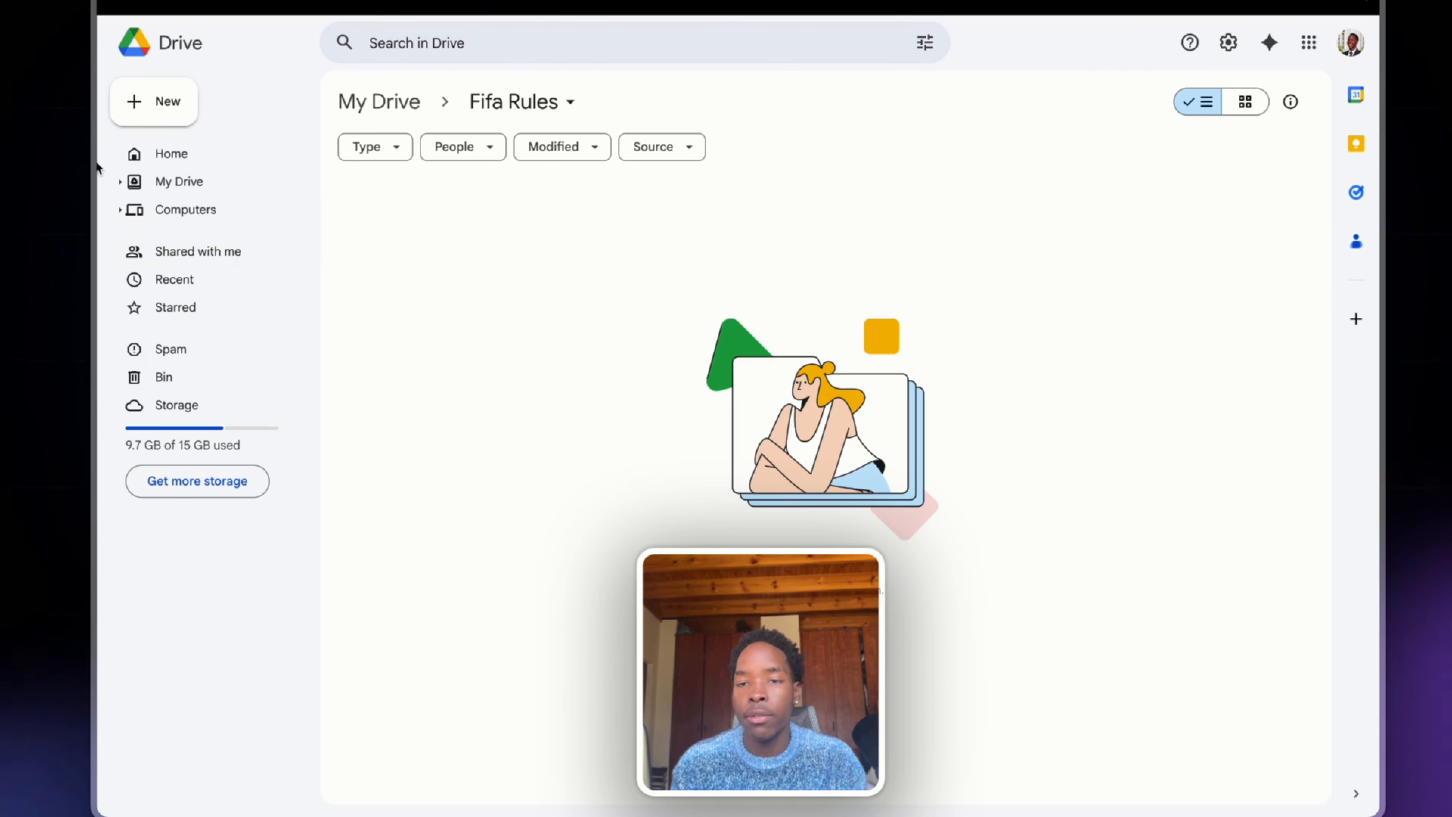
mouse_move(100, 298)
click(190, 369)
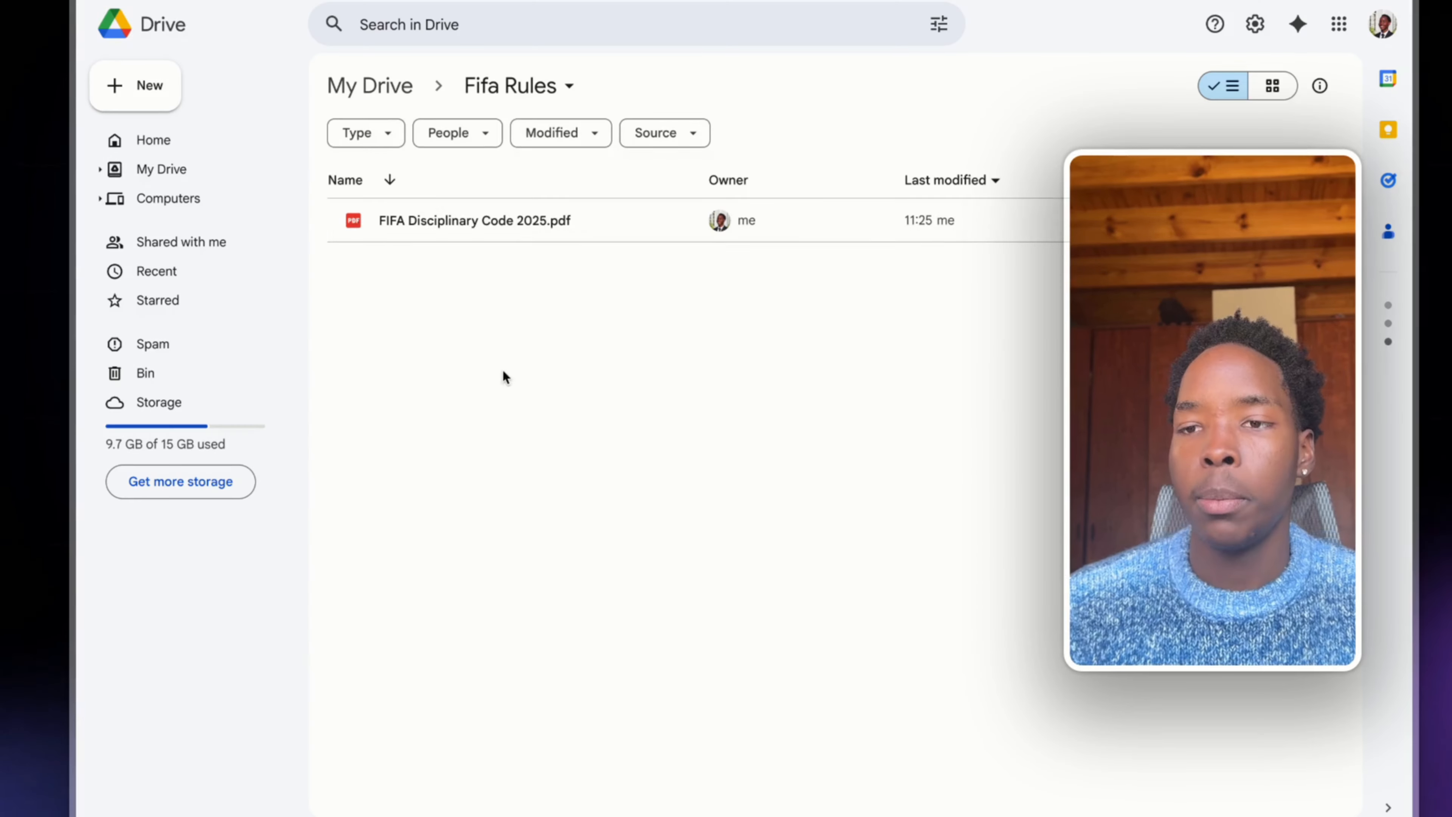
Step: Preview FIFA Disciplinary Code 2025.pdf from the Fifa Rules folder, skim its pages, and close the preview
click(511, 220)
double_click(511, 221)
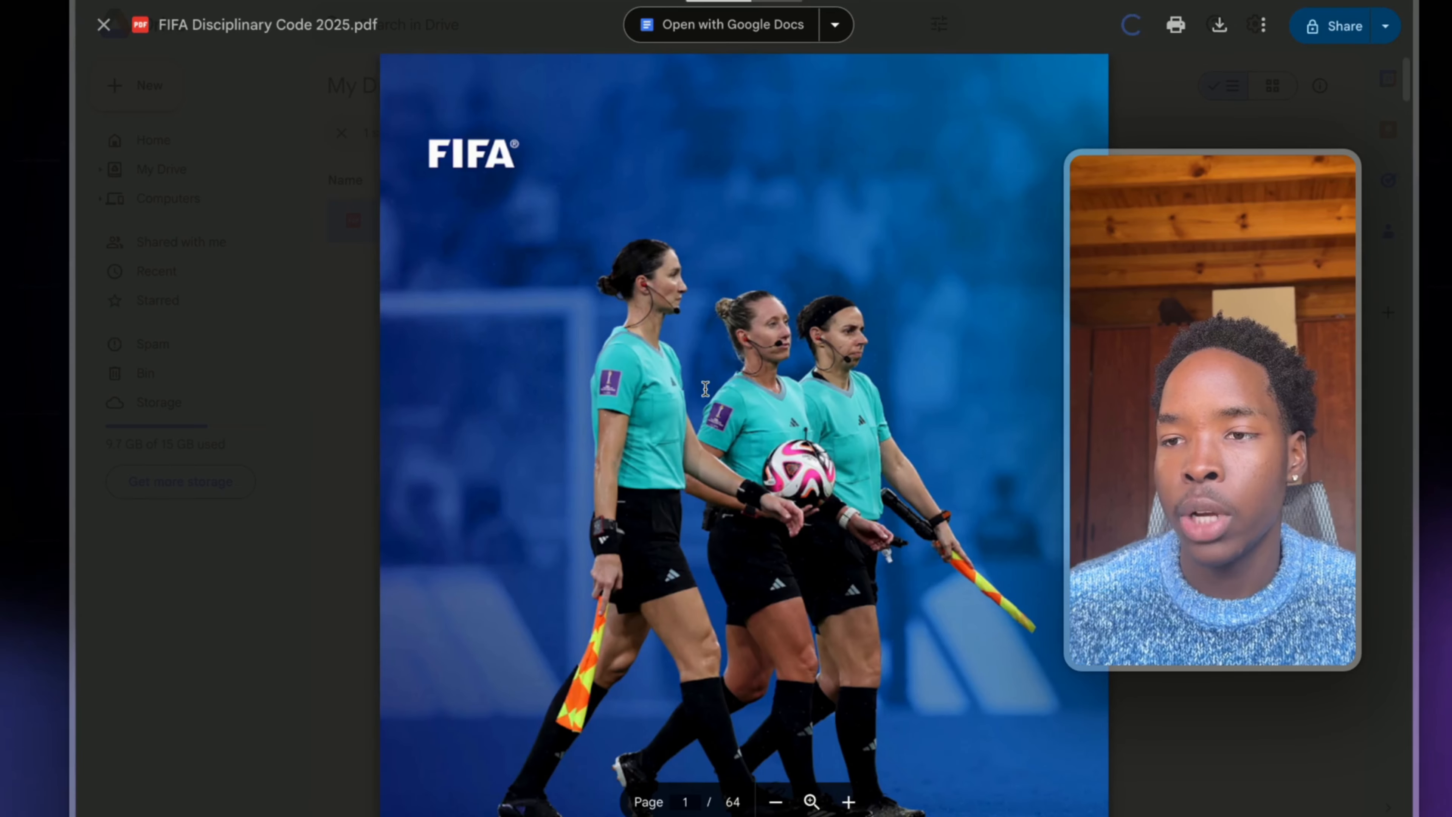
scroll(705, 389, down, 15)
scroll(705, 388, down, 6)
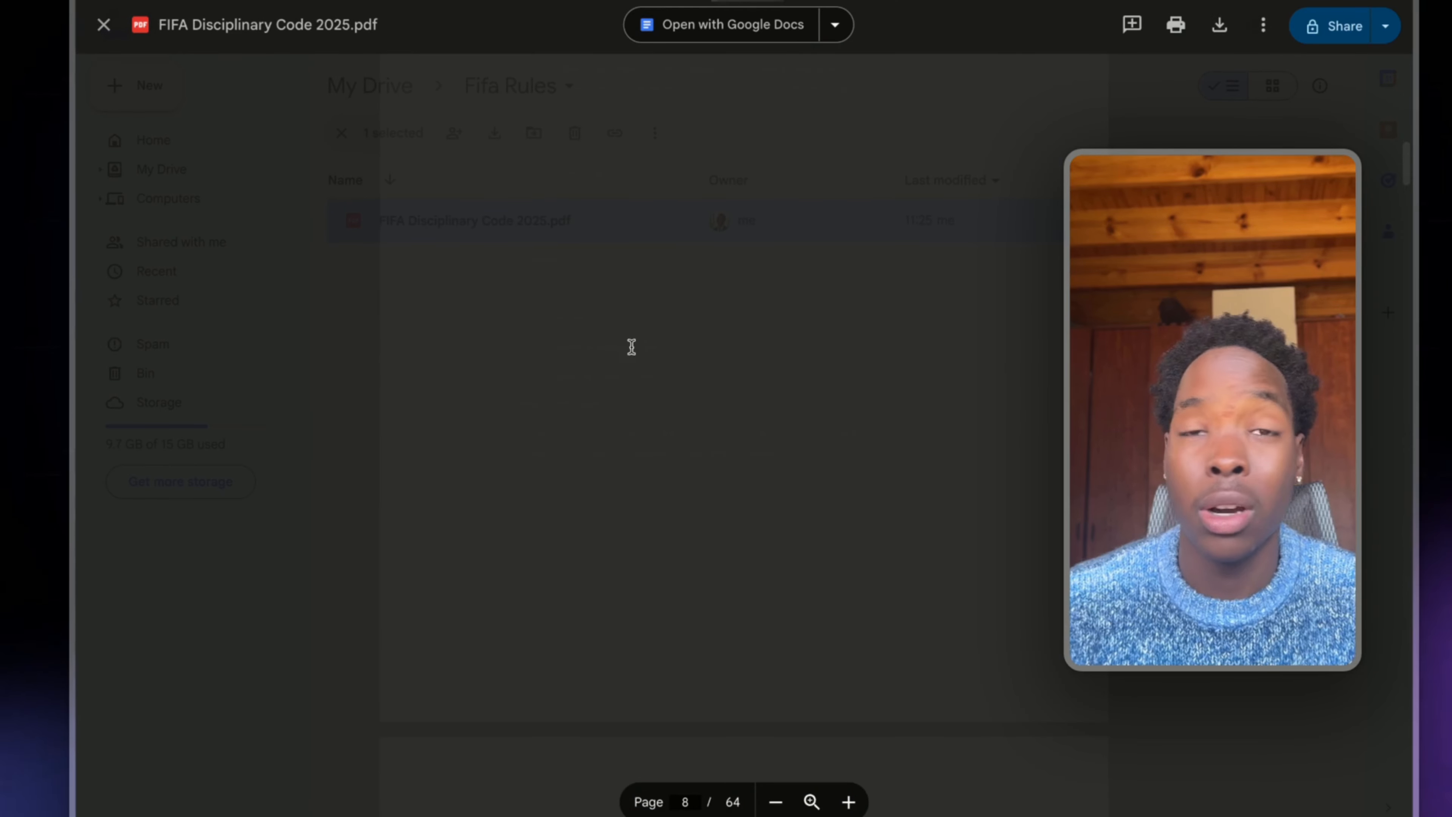
click(103, 24)
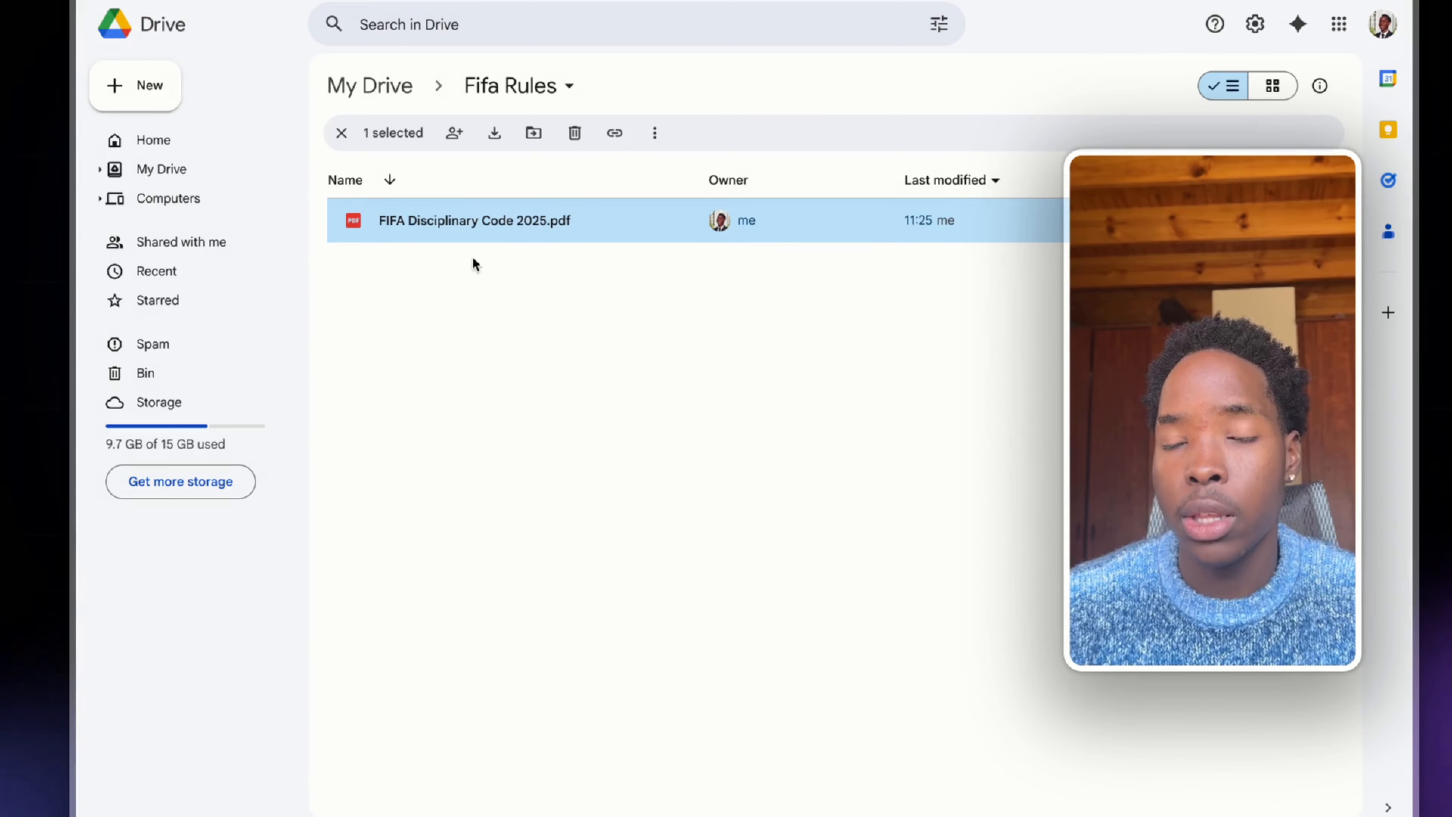
Step: Switch back to n8n and add a folder filter to the search node, choosing the Fifa Rules folder
mouse_move(79, 275)
click(180, 330)
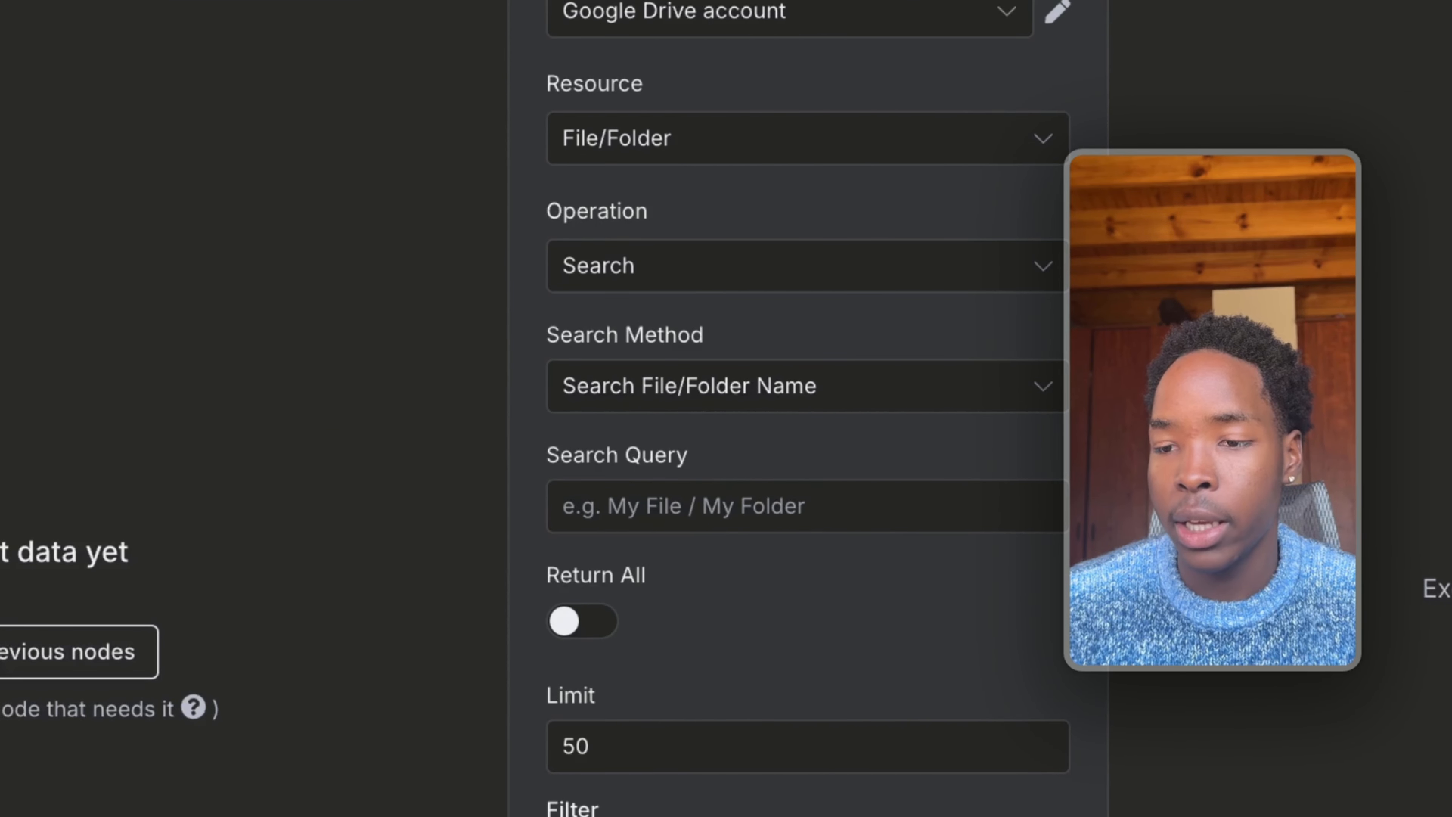
click(765, 603)
click(691, 681)
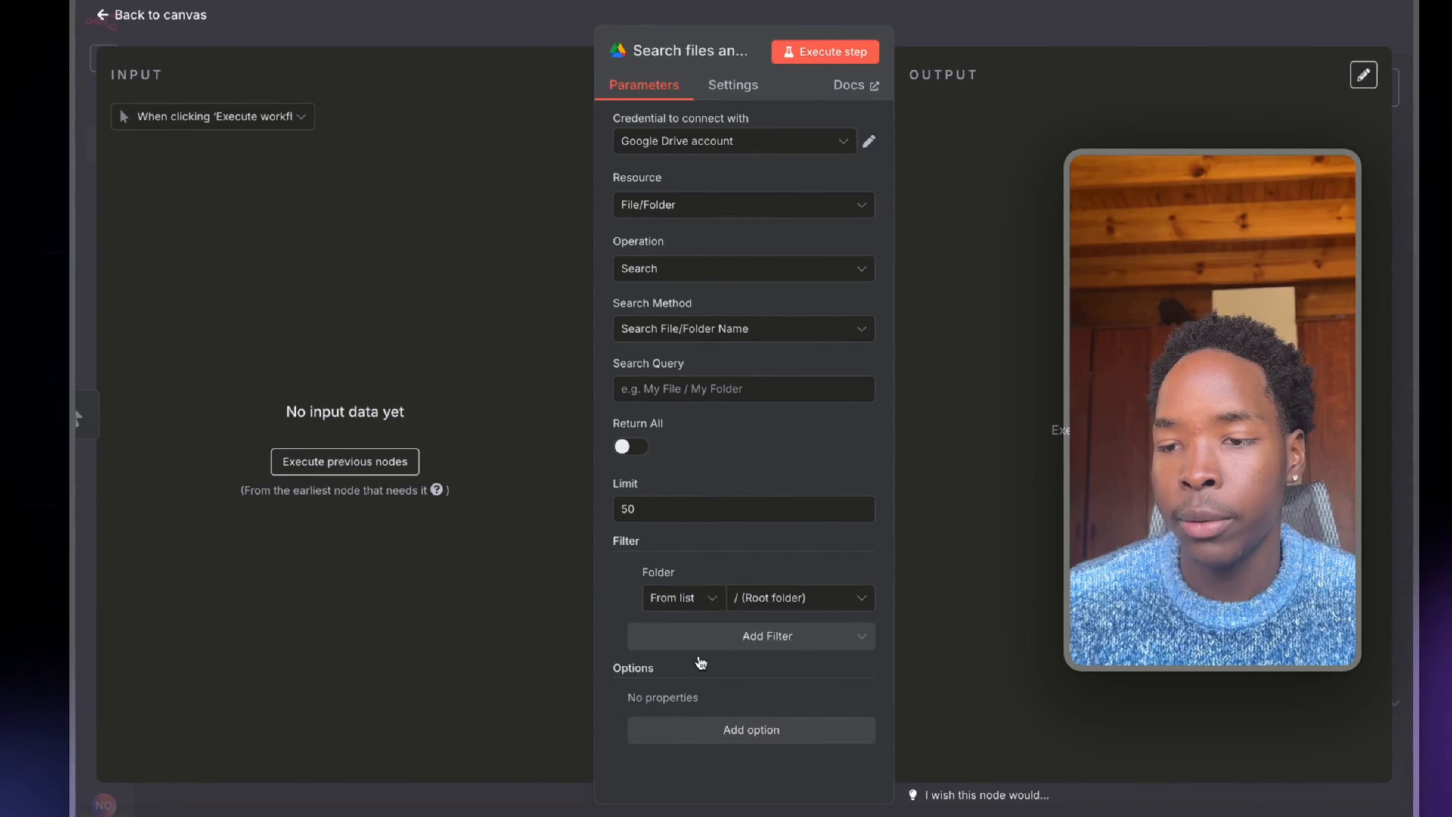
click(781, 598)
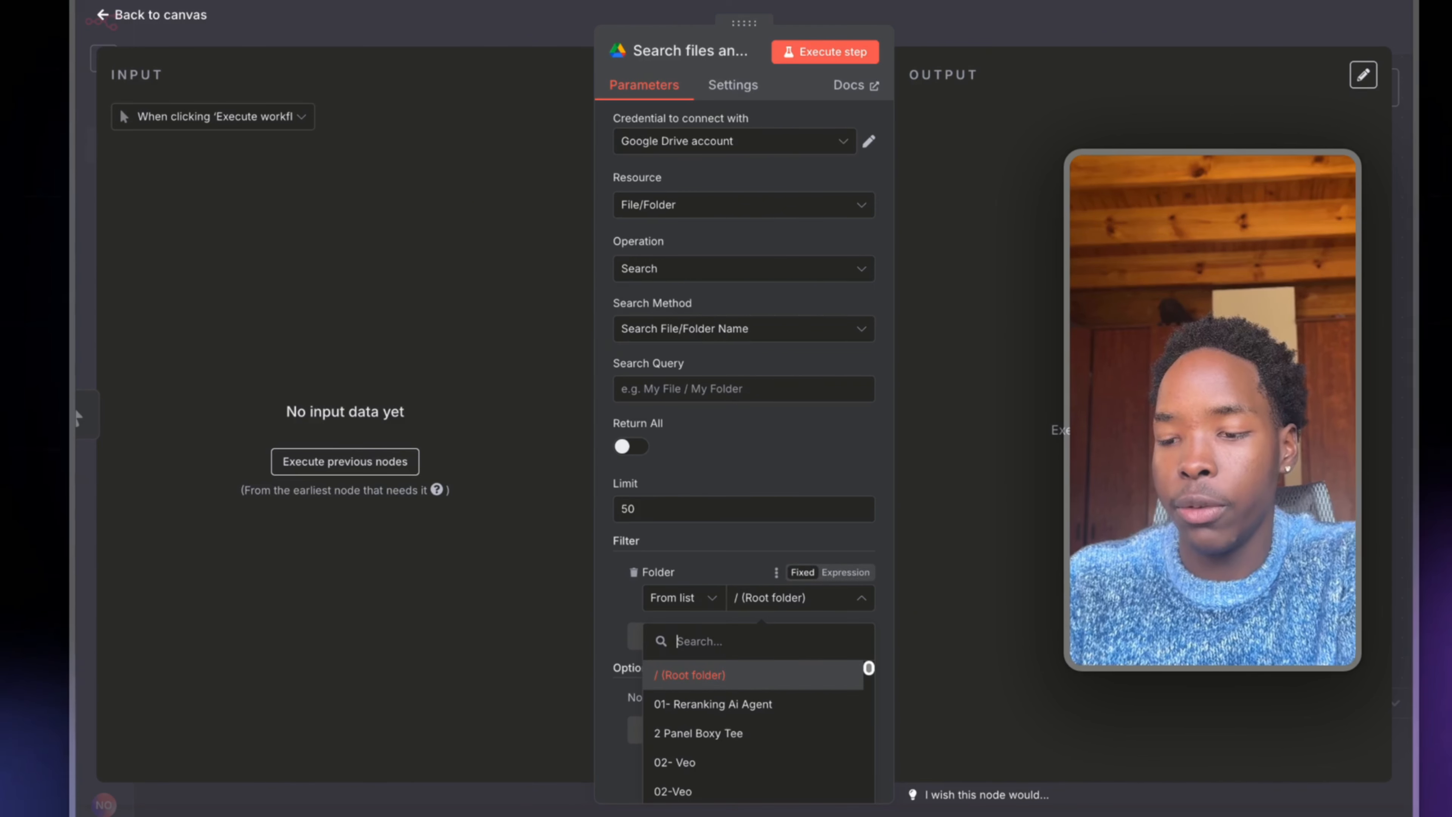
text(fifa)
click(715, 674)
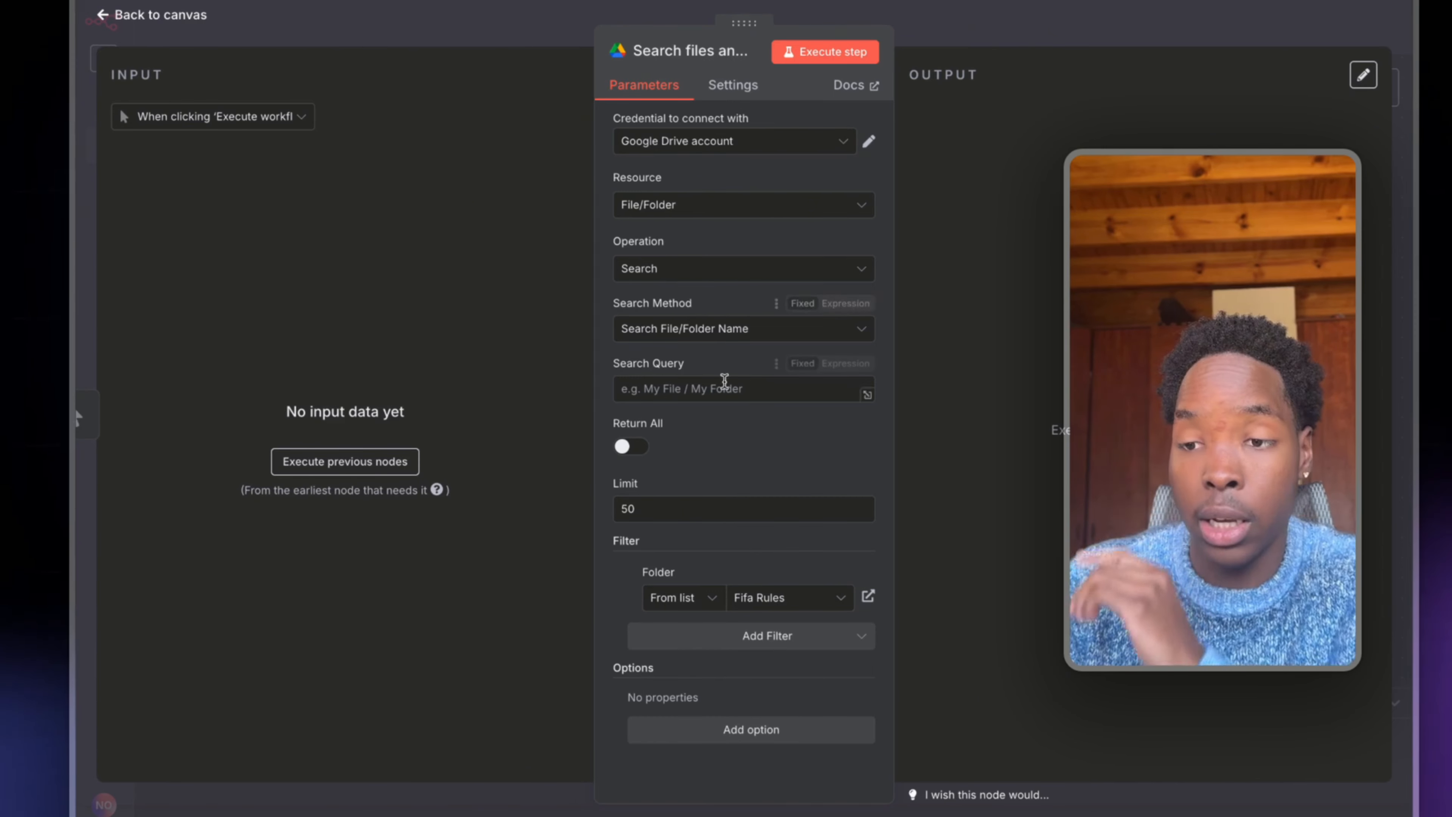
Step: Return to the canvas and execute the workflow to run the Google Drive search
mouse_move(960, 1)
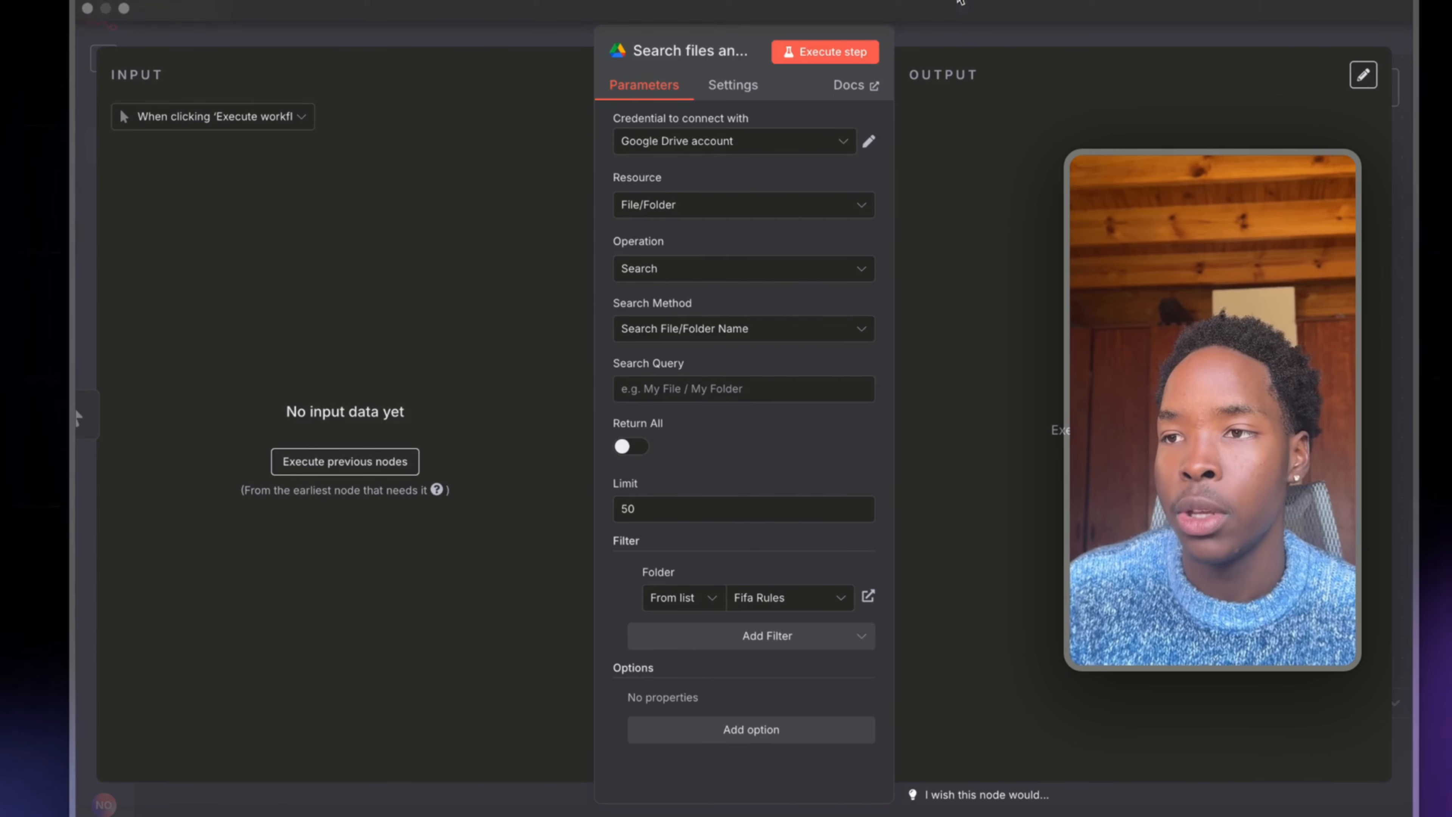
click(956, 39)
click(426, 376)
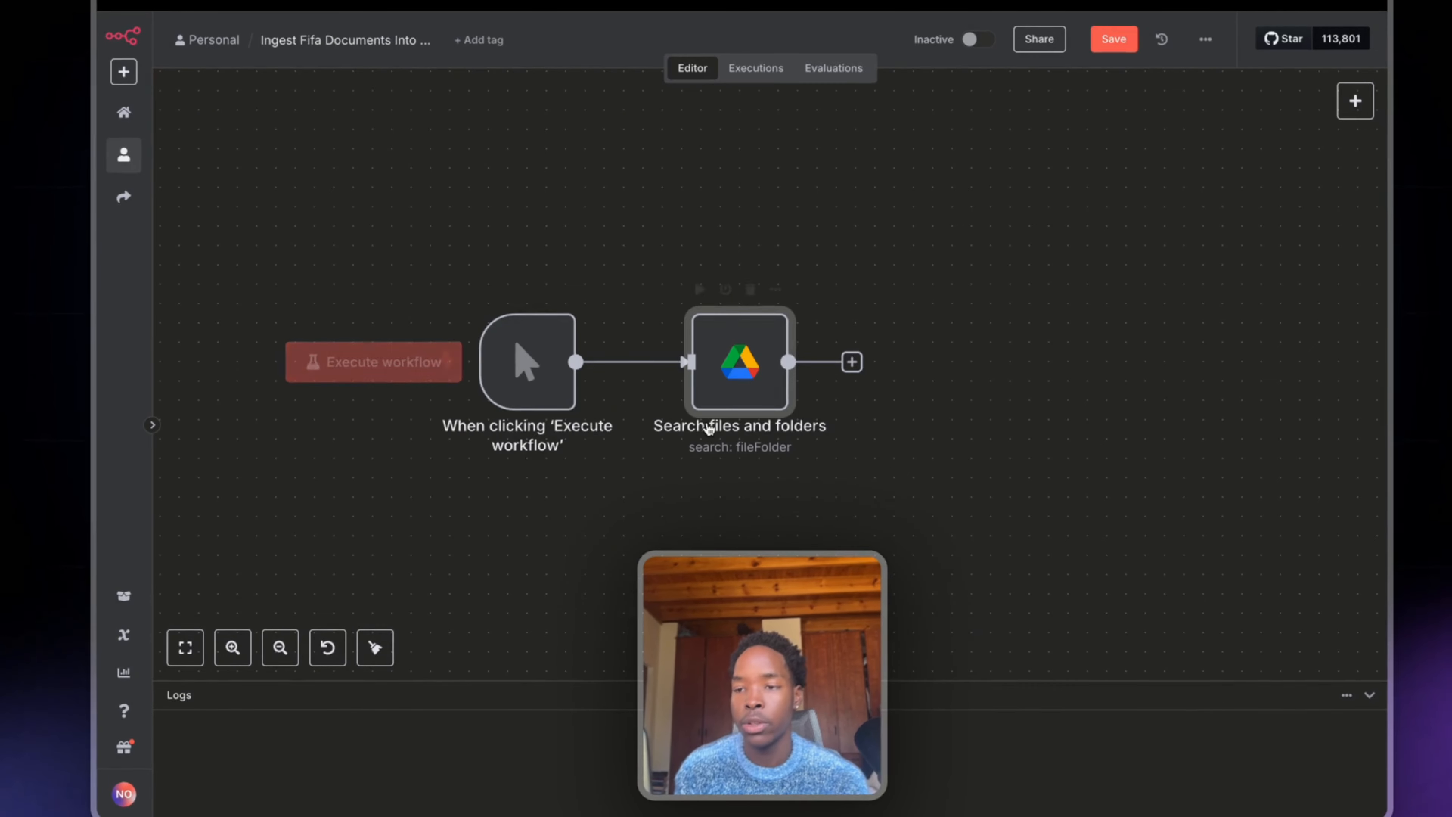
Step: Examine the file id and name in the search node's output, and return to the canvas
double_click(709, 426)
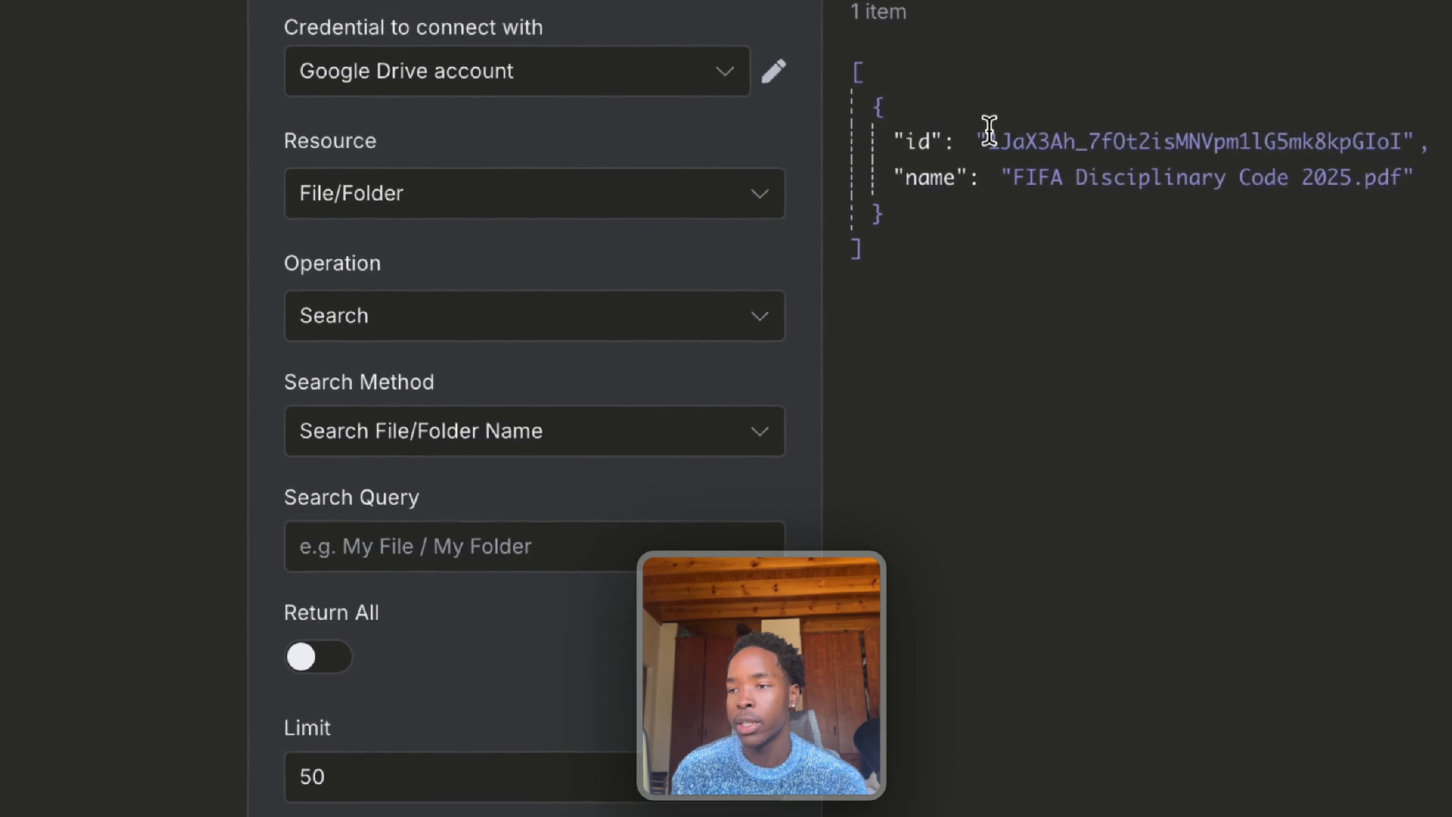
drag(989, 132, 1336, 142)
drag(1009, 179, 1446, 194)
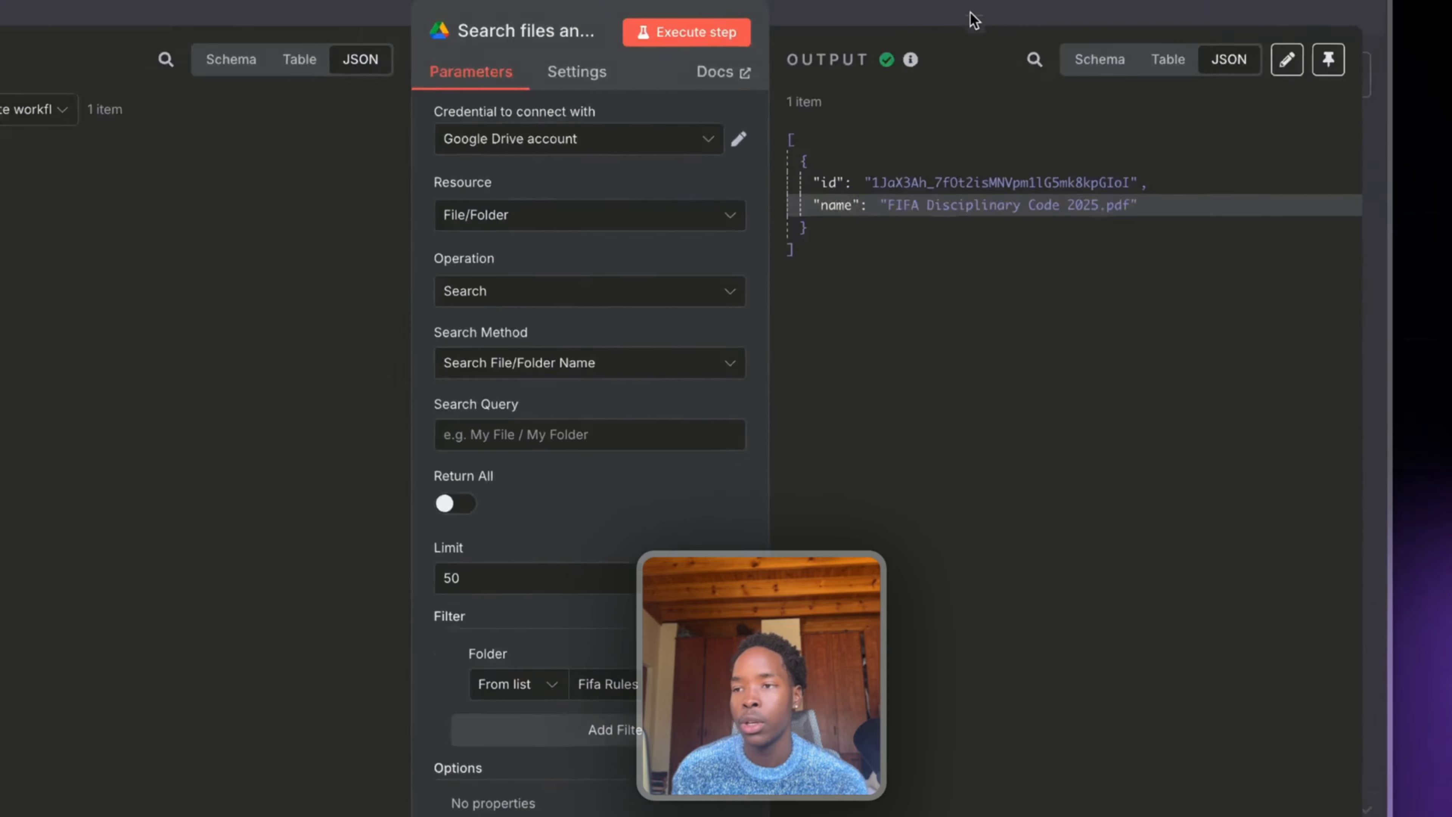
click(972, 18)
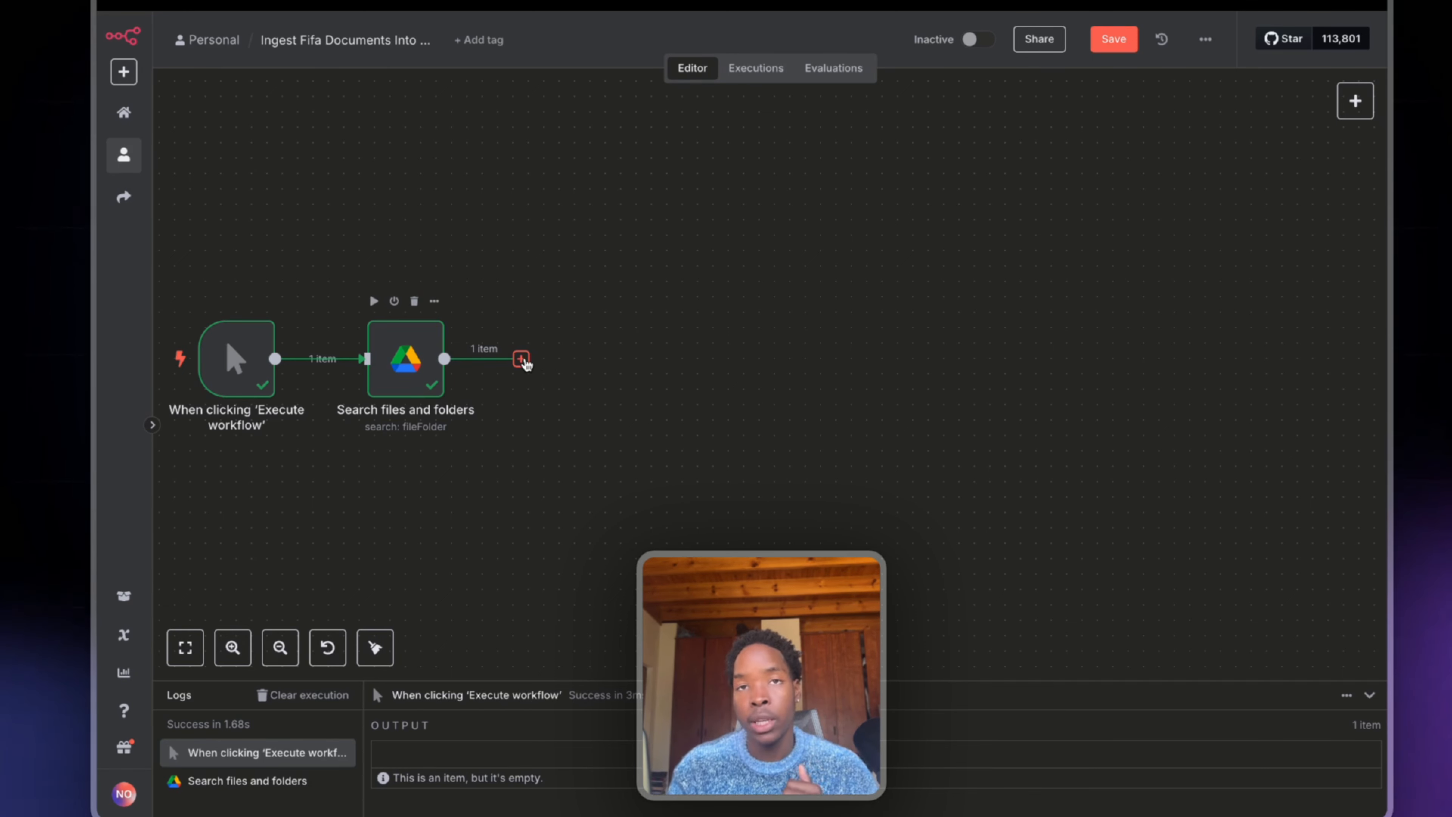
Step: Add a Loop Over Items node after the Google Drive search and delete its Replace Me placeholder from the loop
click(521, 358)
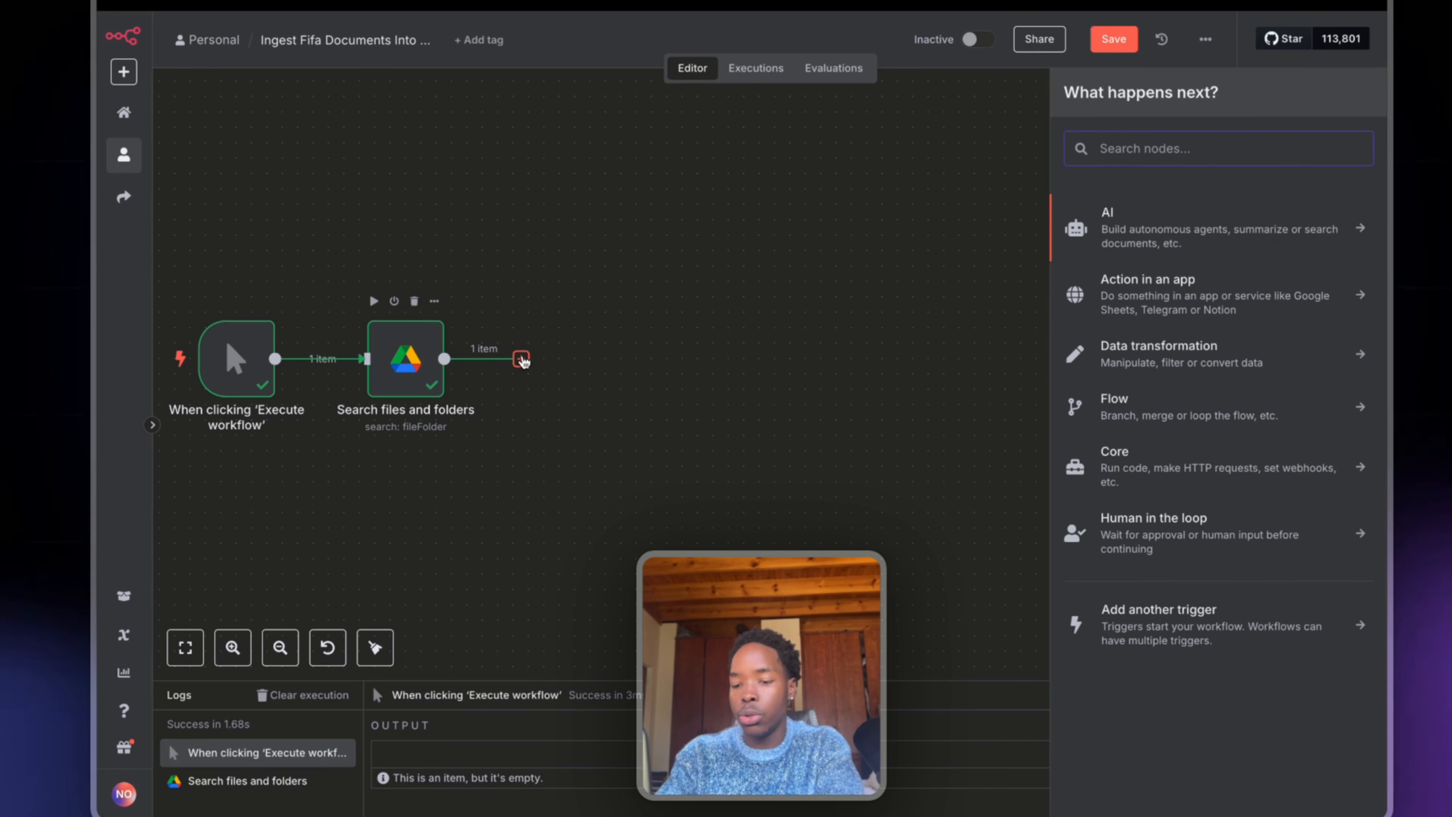
text(loop)
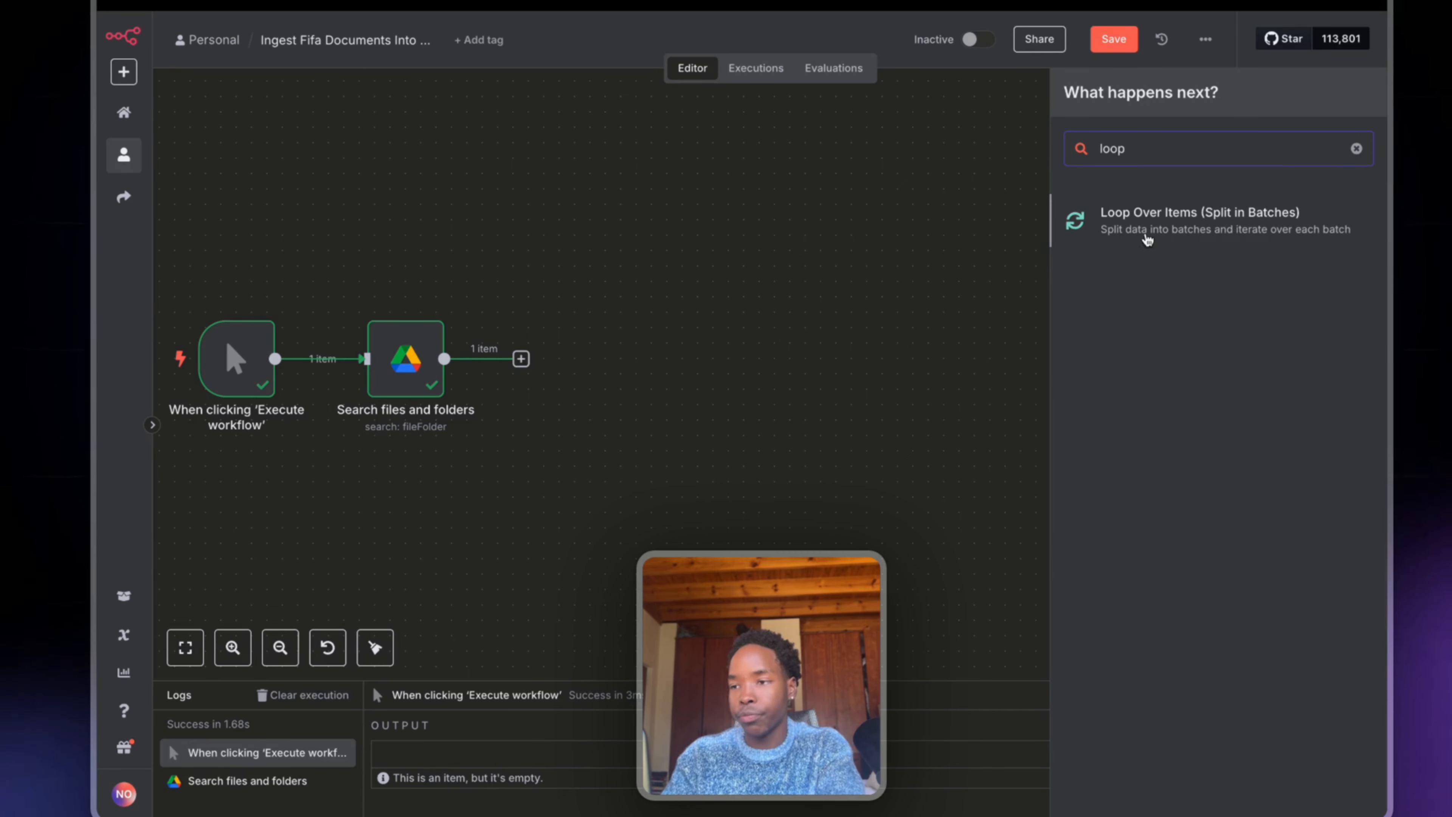
click(1163, 234)
click(975, 41)
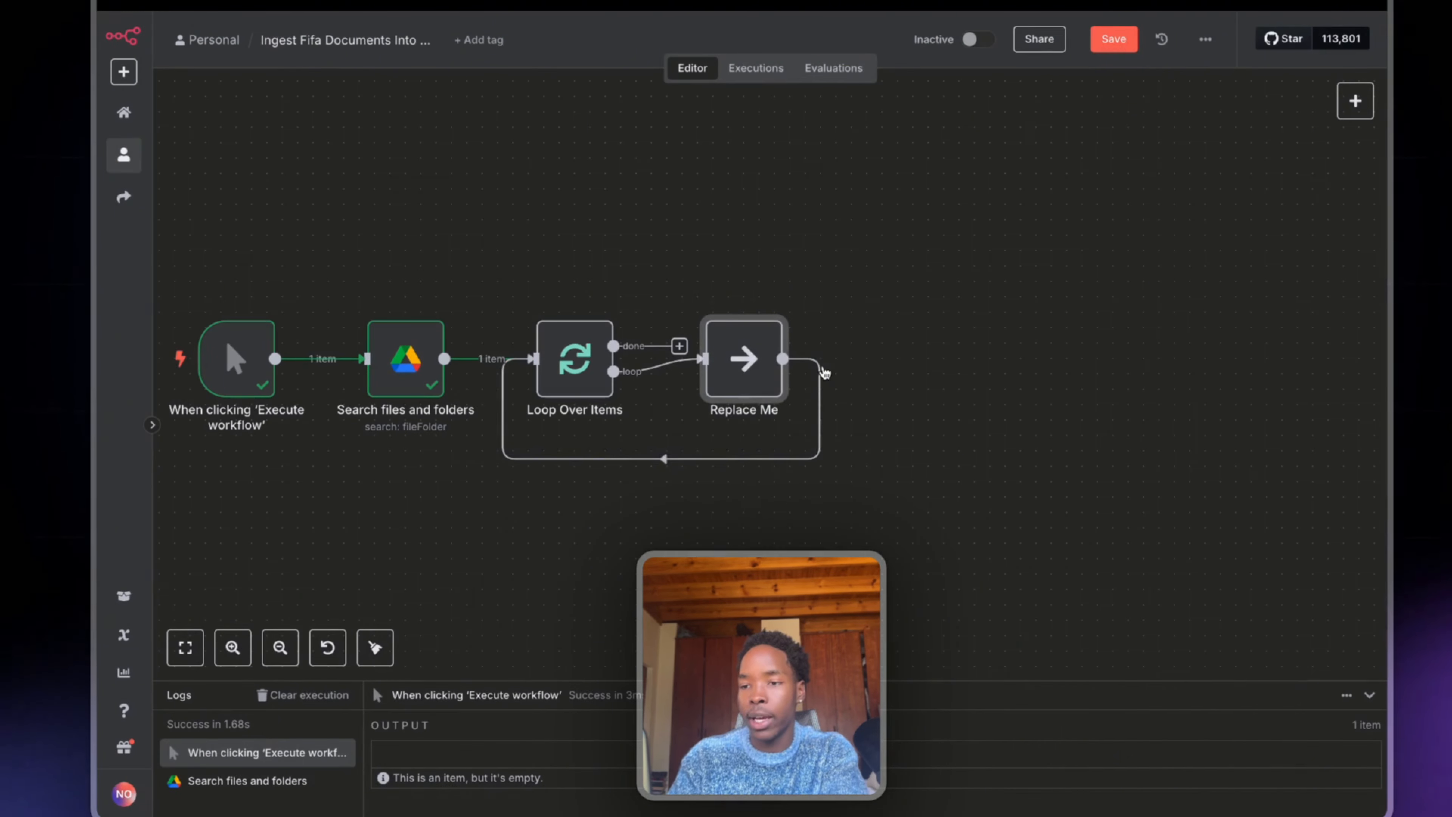
drag(733, 397, 772, 545)
click(800, 486)
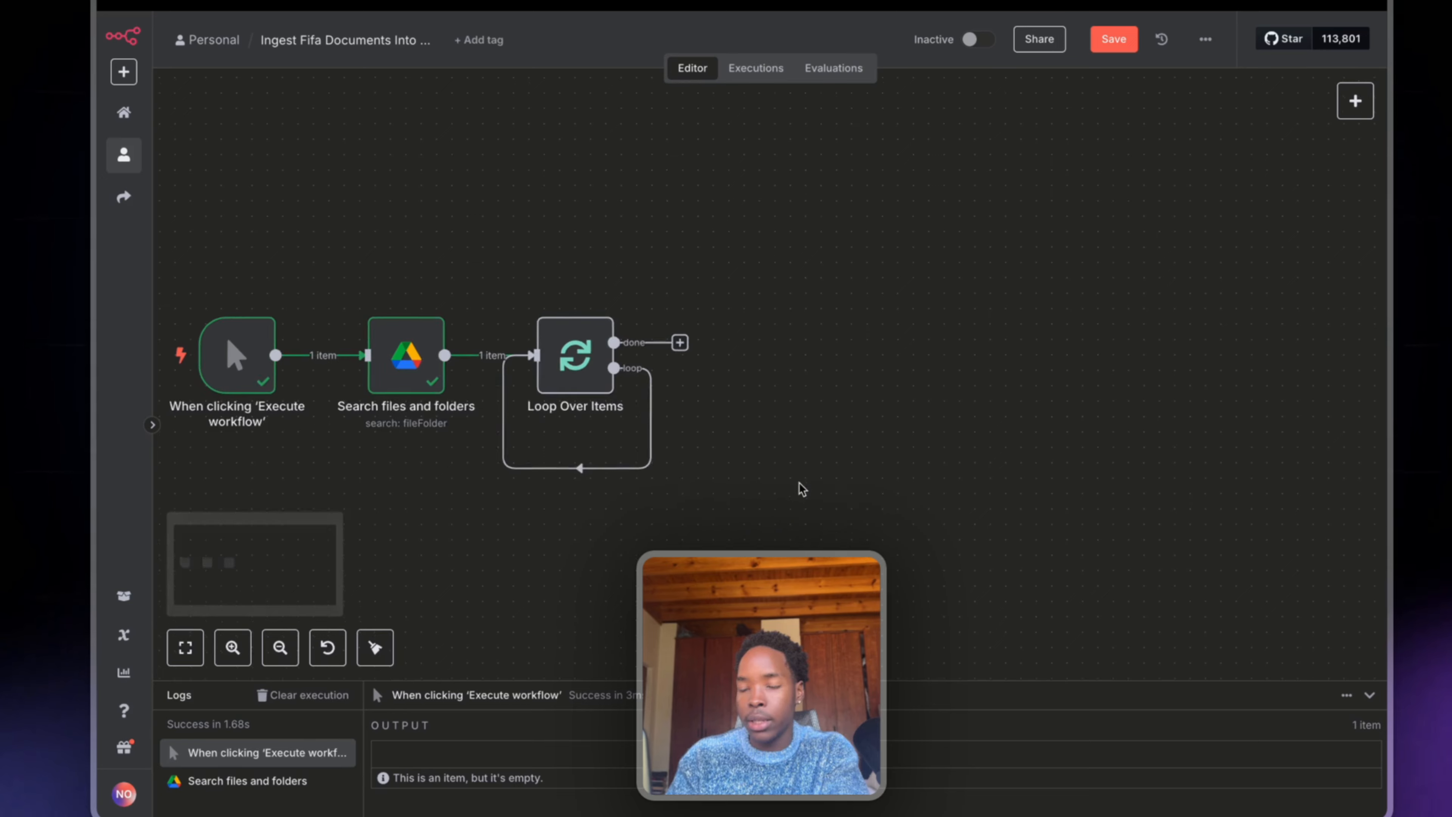
Step: Insert a Google Drive Download file node into the loop branch of Loop Over Items
click(568, 382)
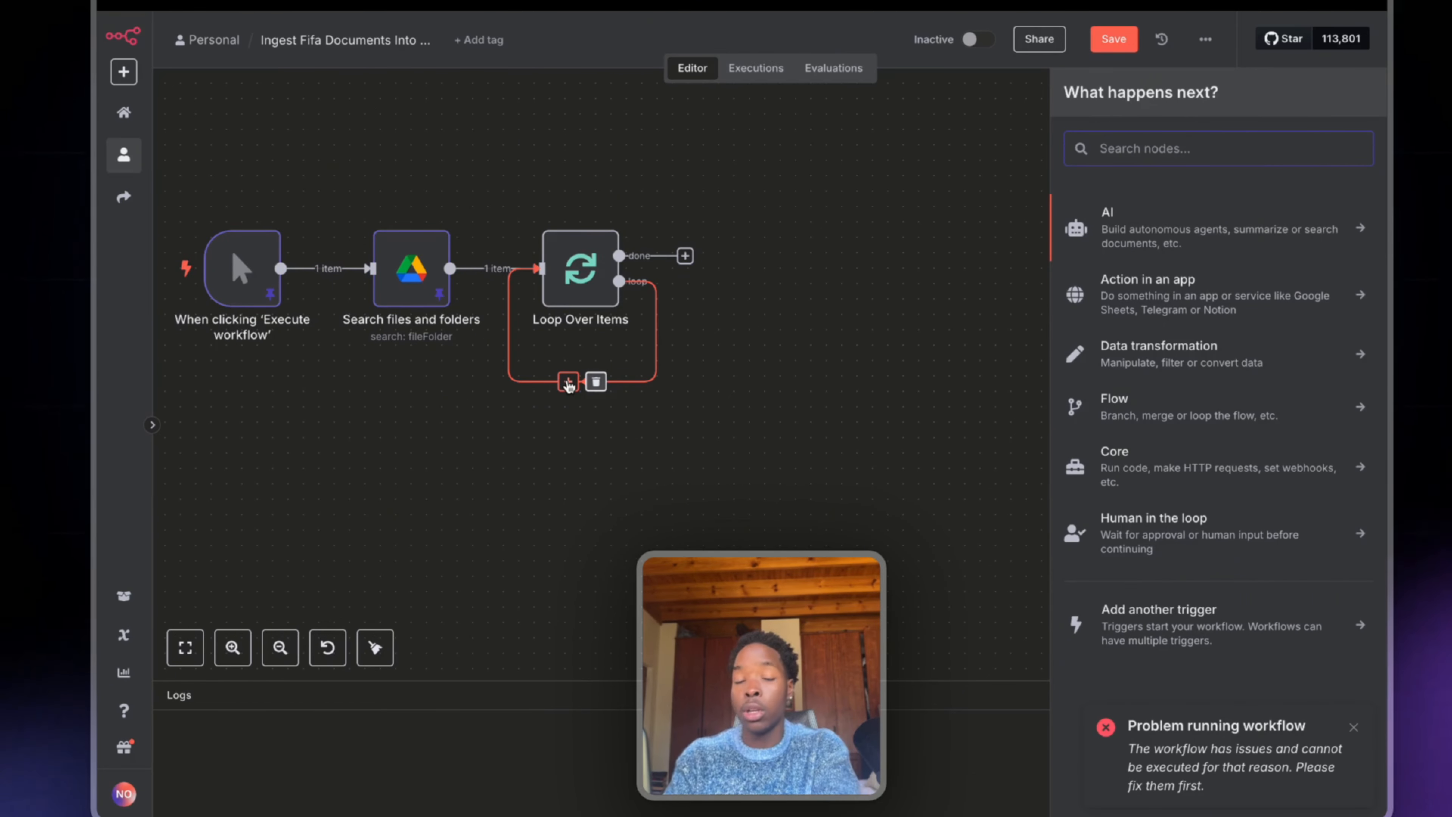
text(dri)
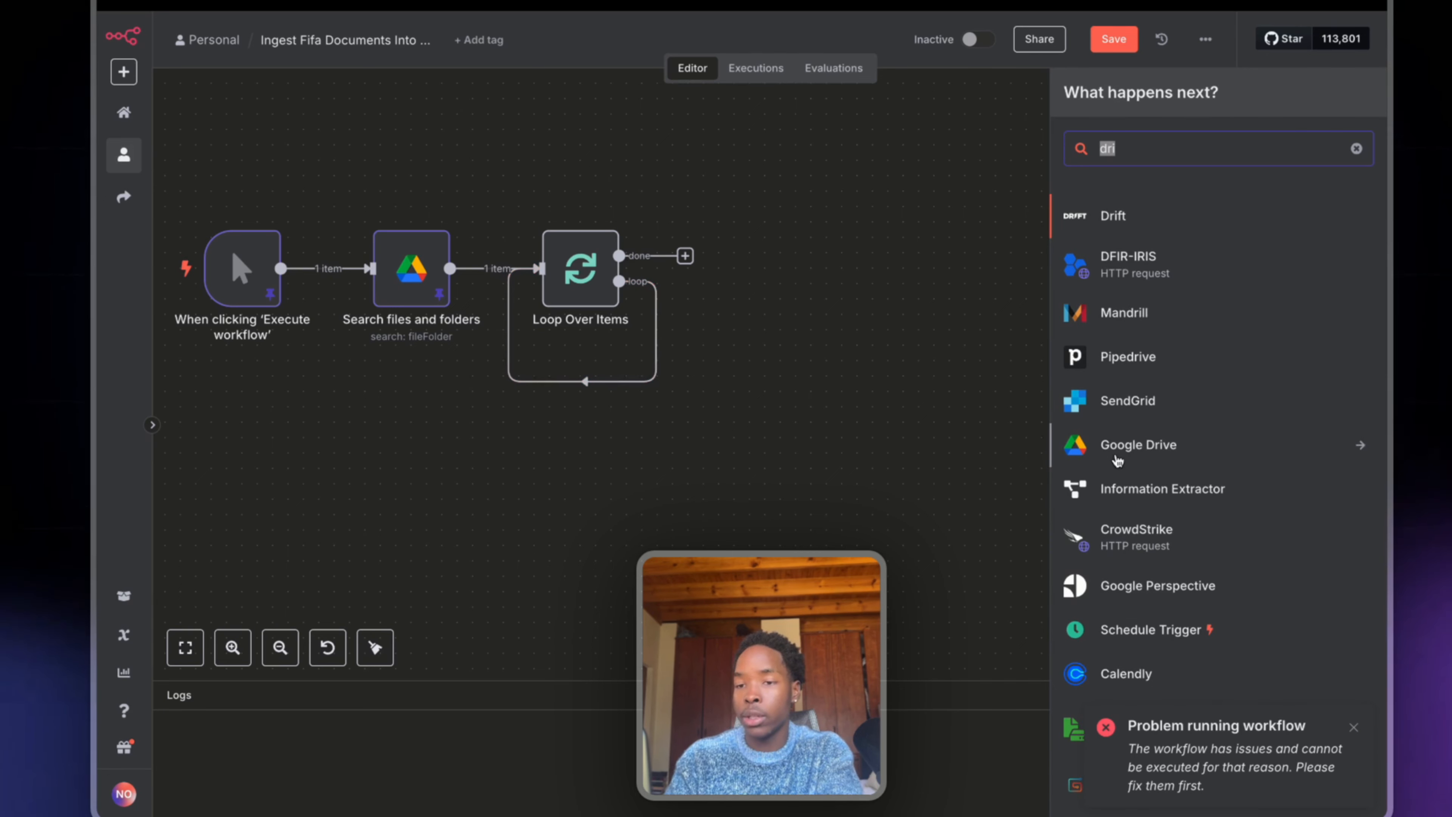
click(1115, 455)
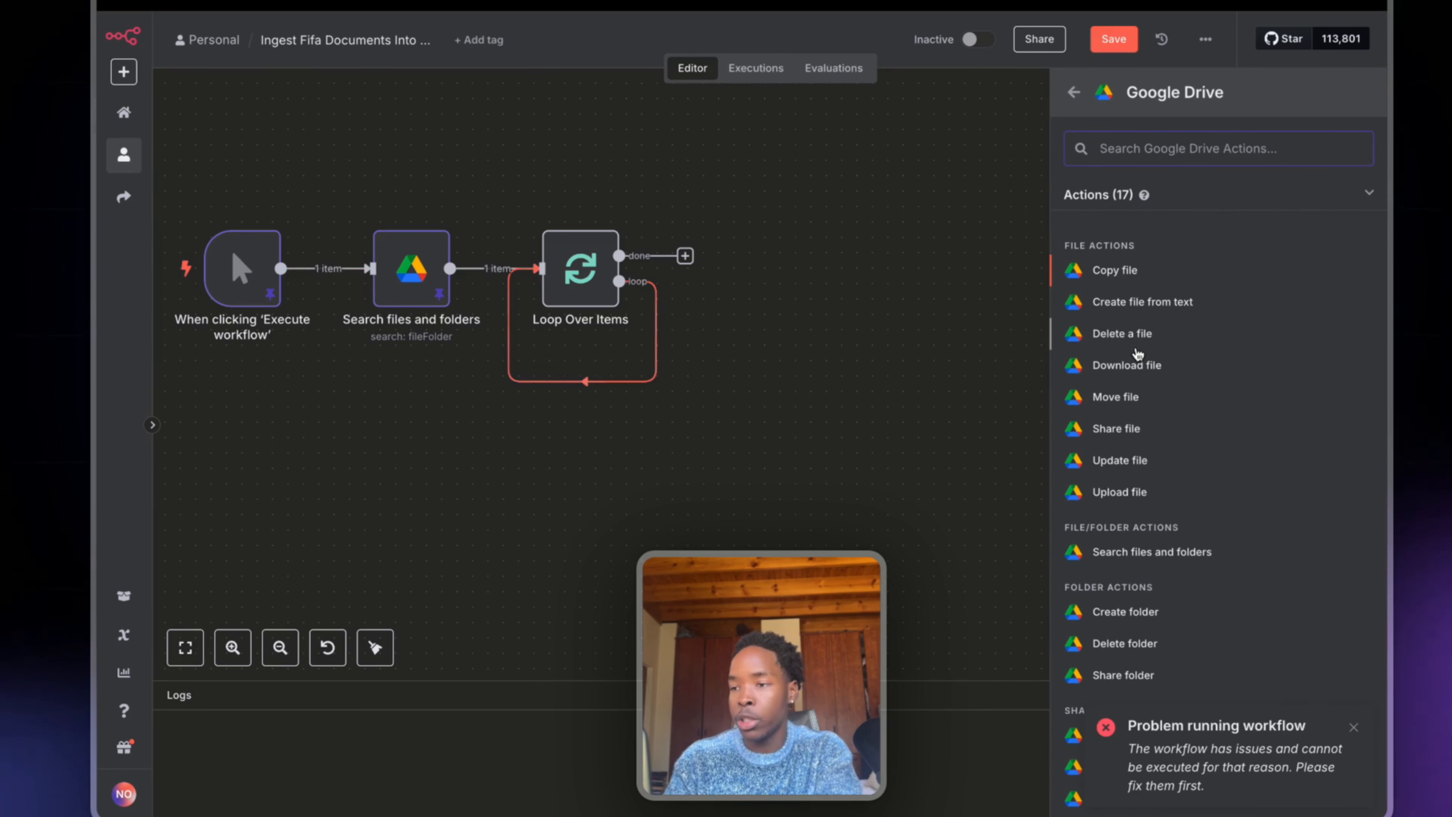
click(1135, 365)
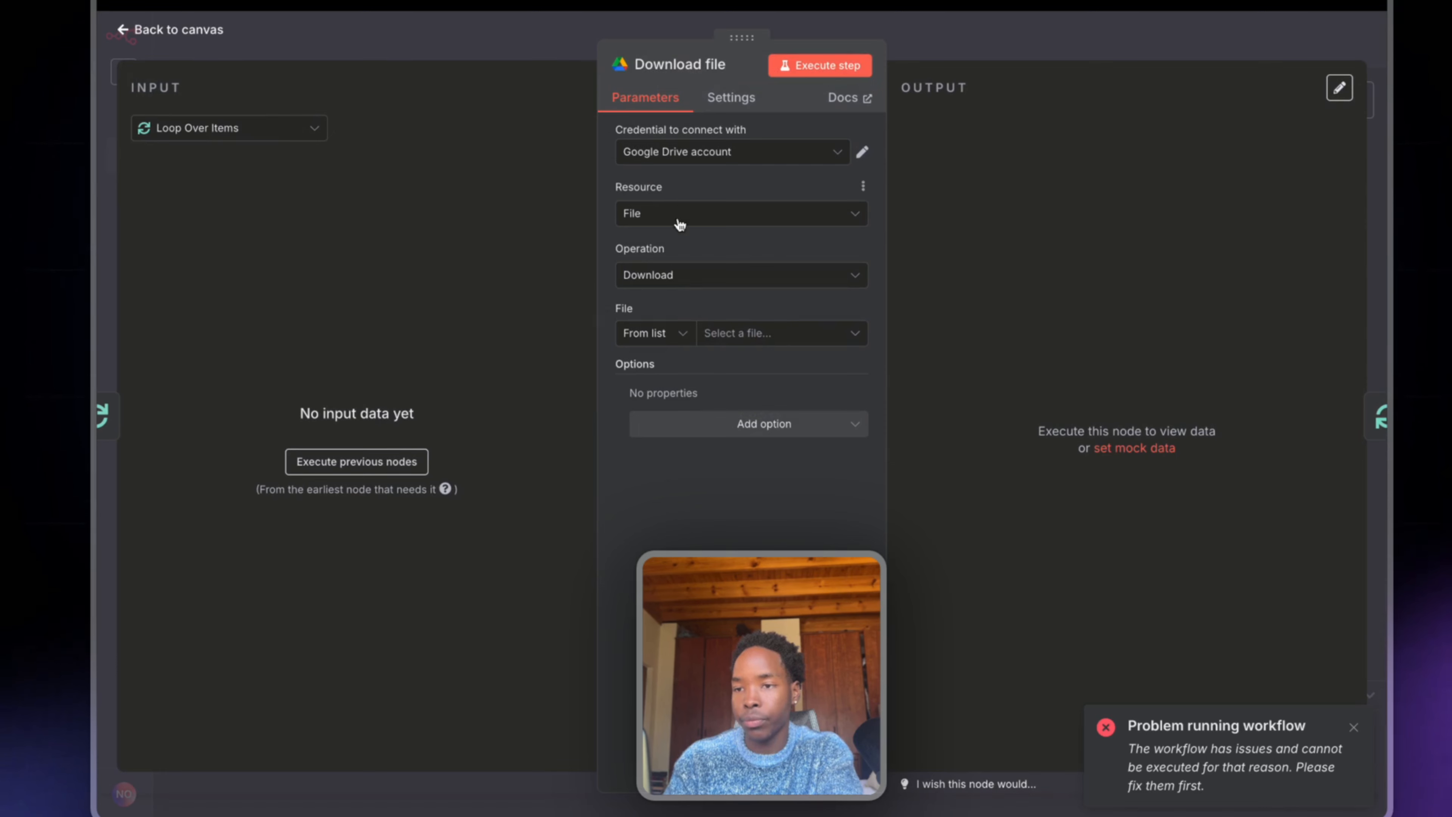
Step: Set the Download file node to choose its file by ID, try executing the previous nodes, and dismiss the notifications
click(655, 344)
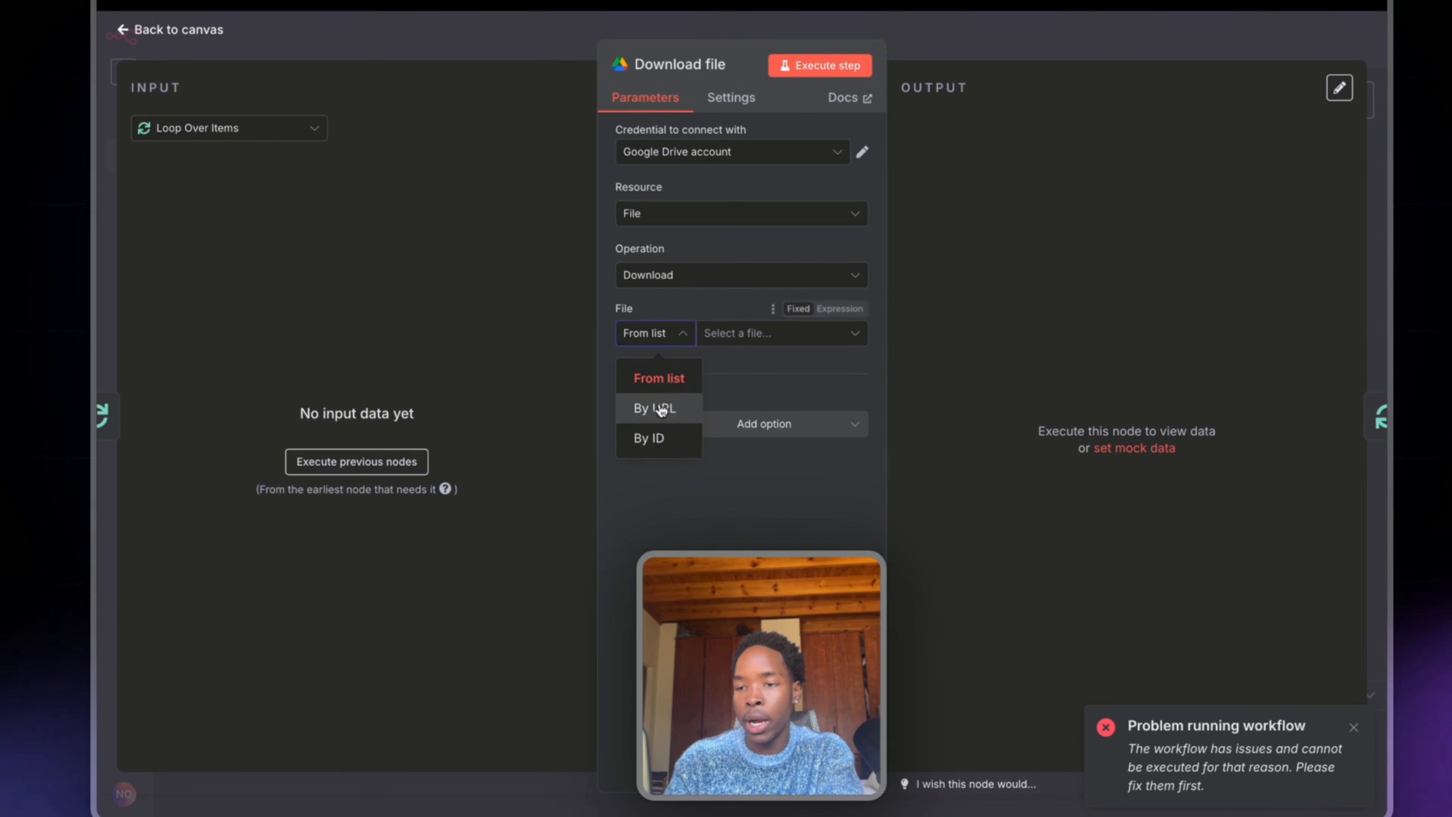
click(657, 436)
click(386, 468)
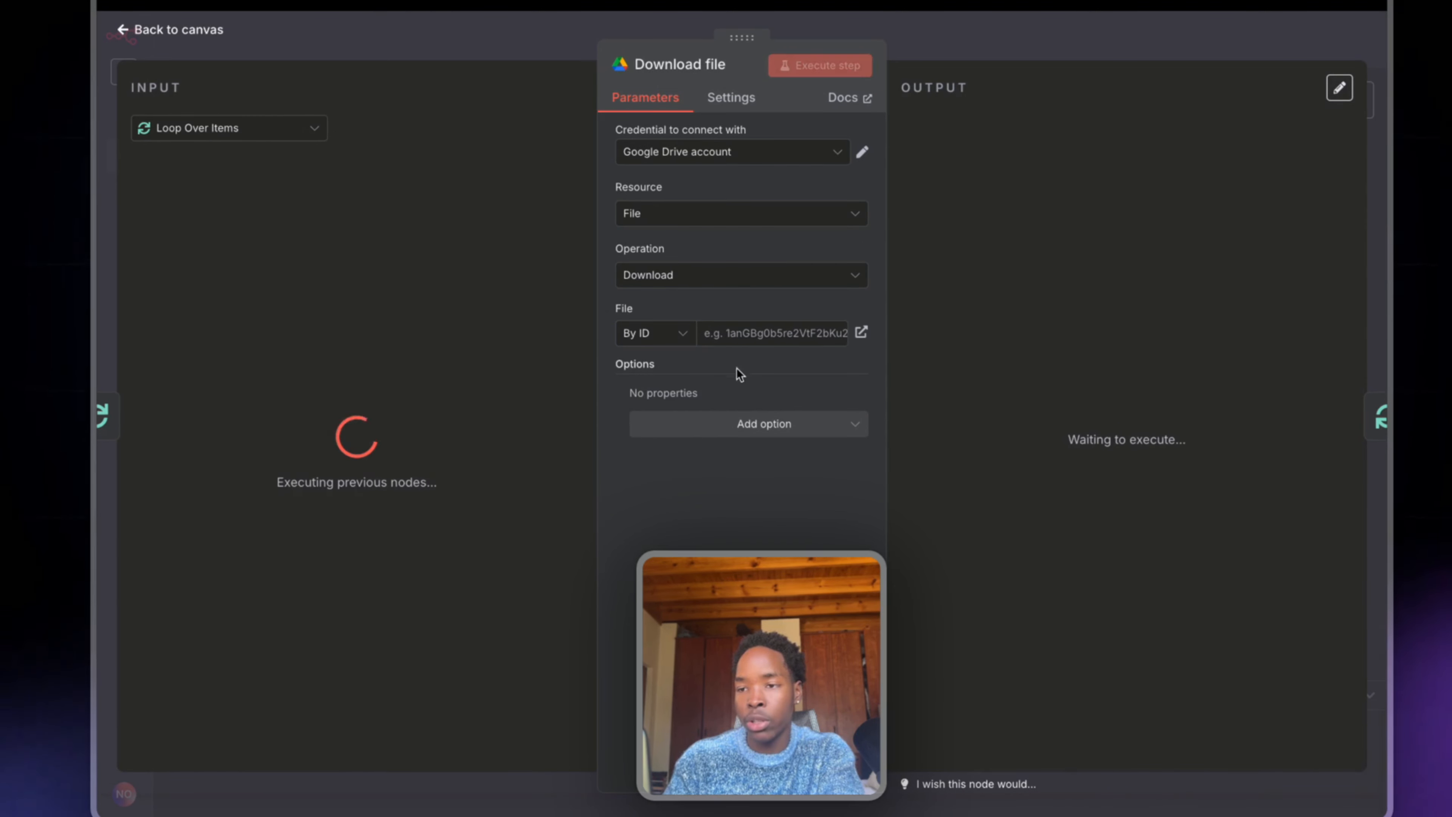
click(1353, 573)
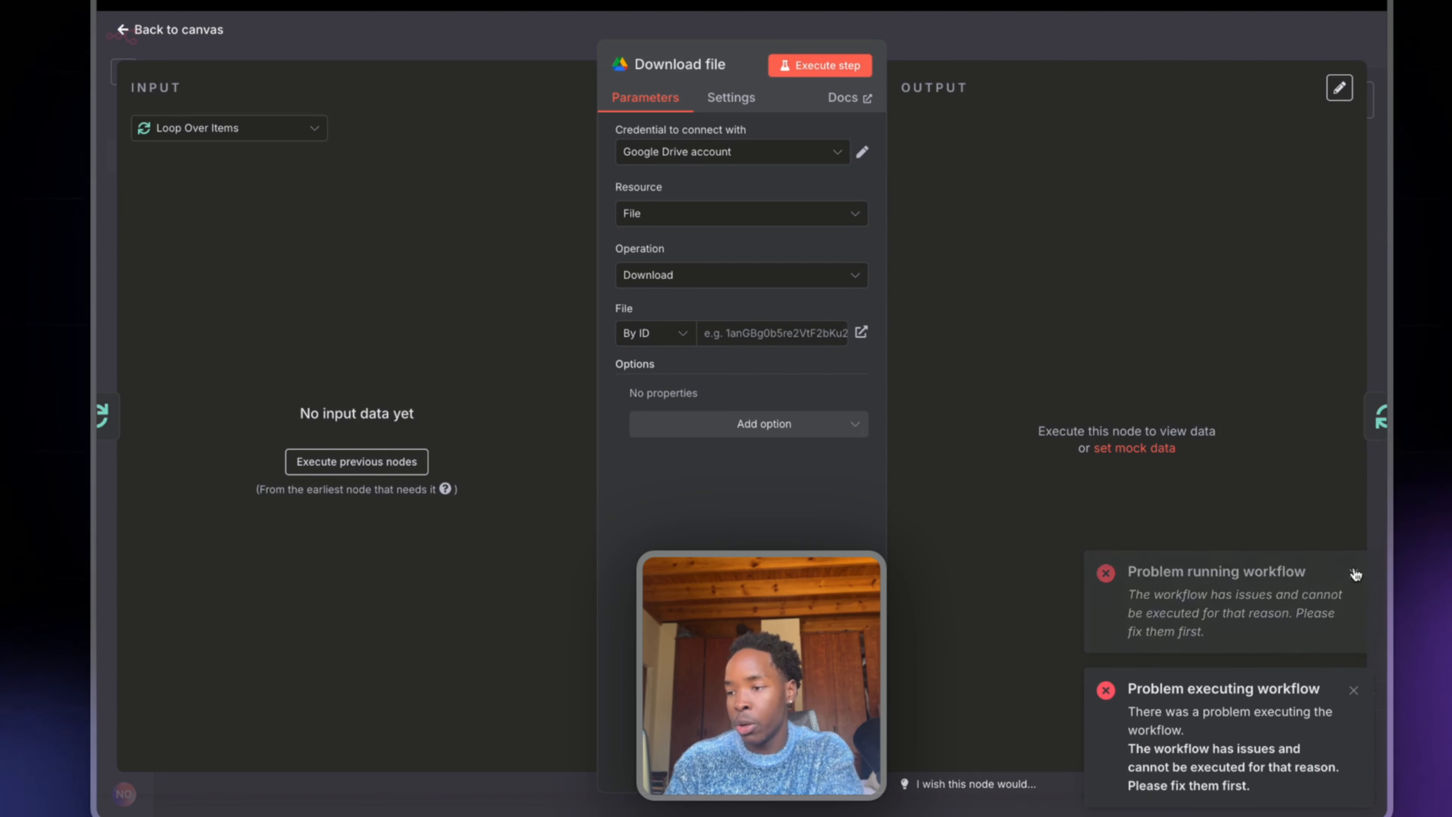
click(1353, 690)
Step: Make the file ID an expression, enter {{ $json.item.id }}, and return to the canvas
click(741, 329)
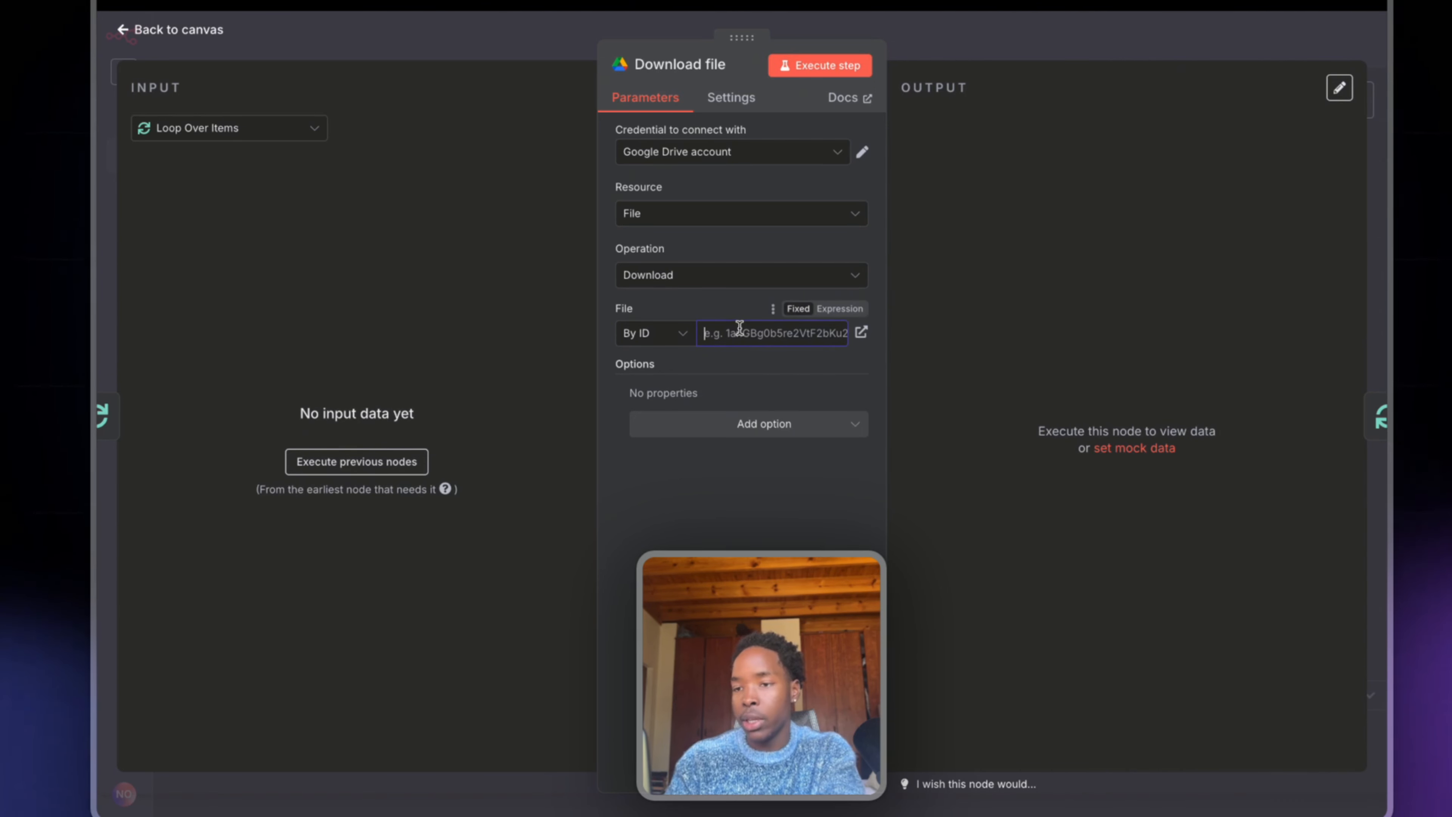
click(851, 310)
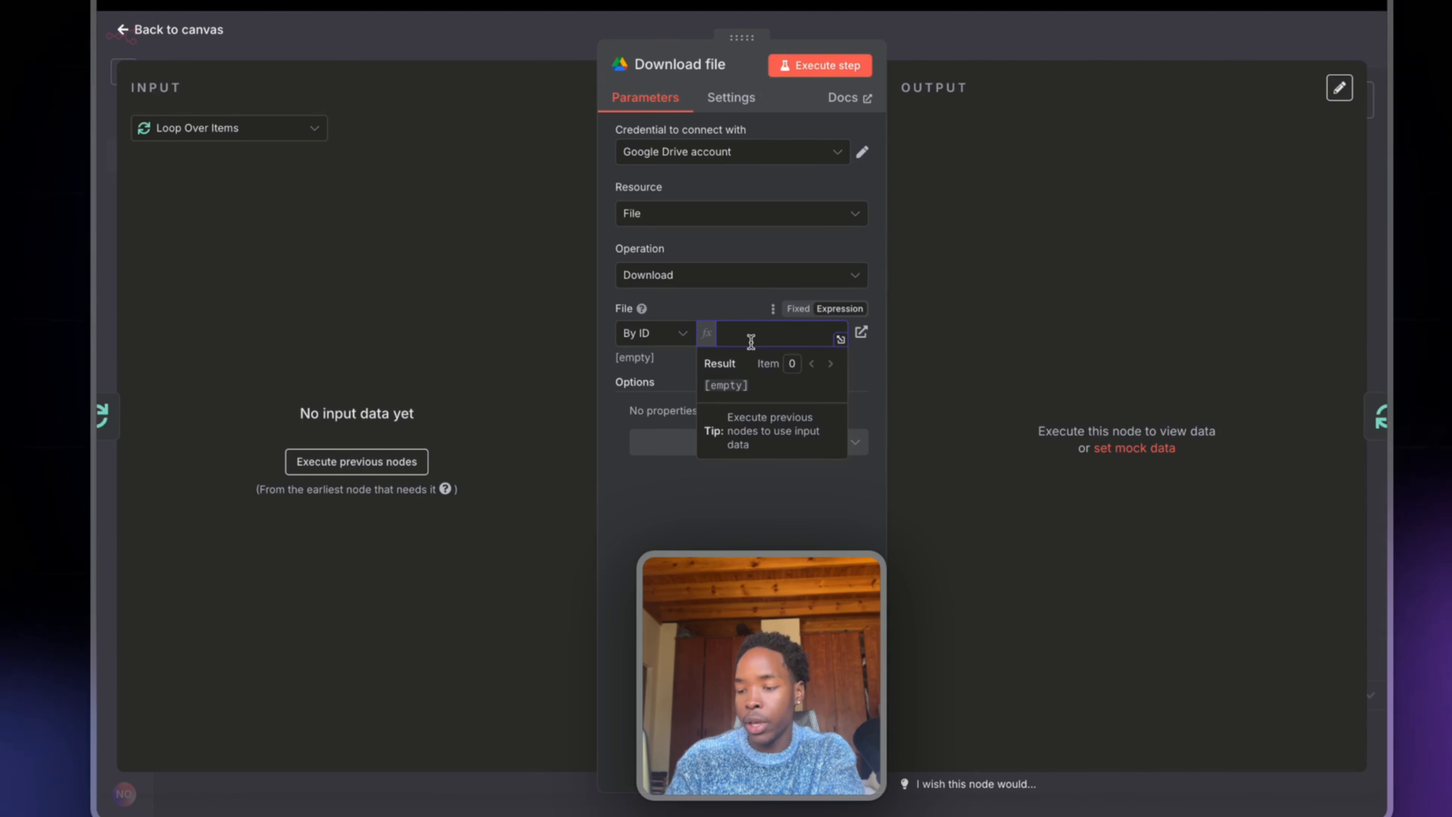
text({{)
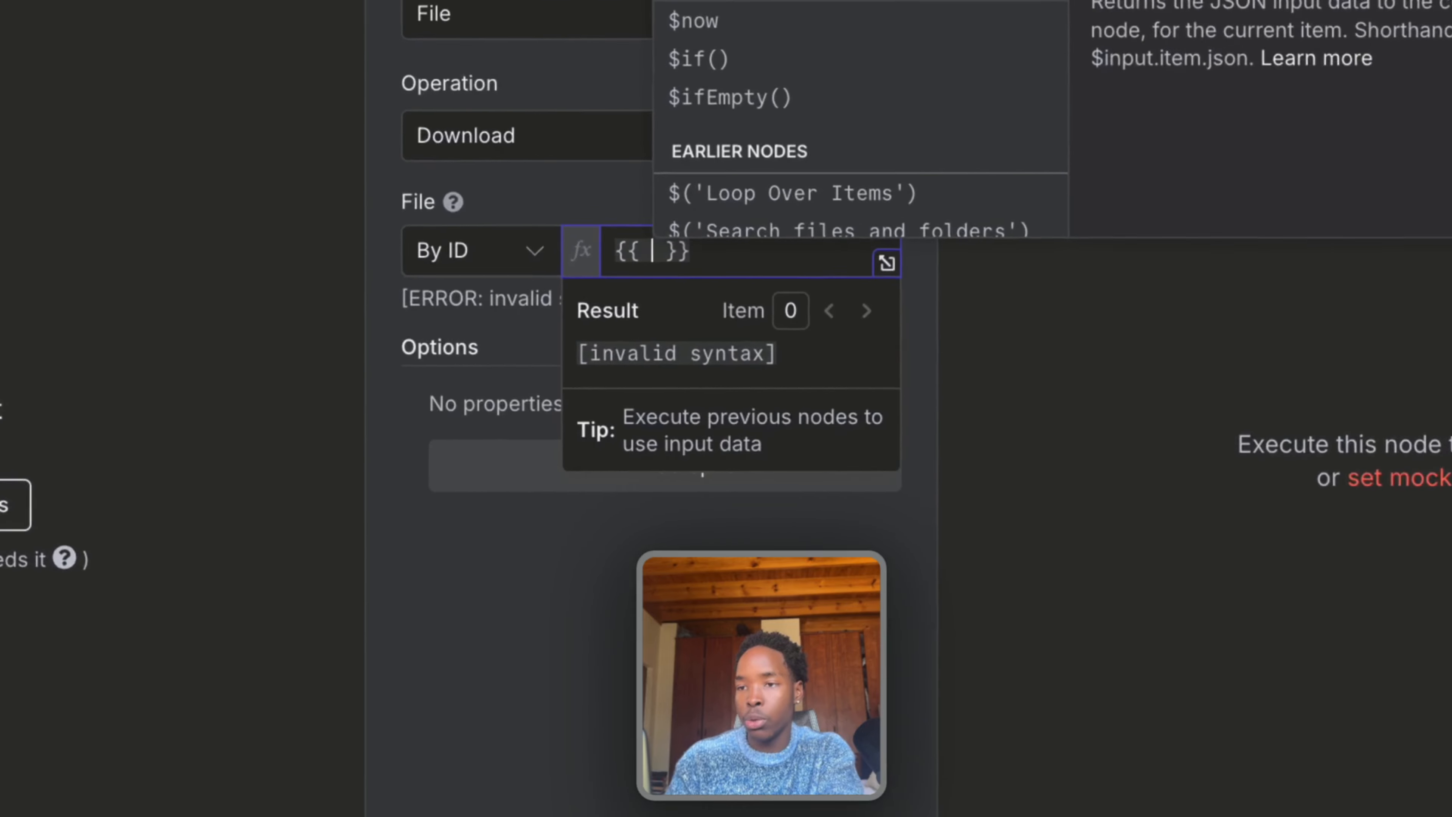
click(810, 140)
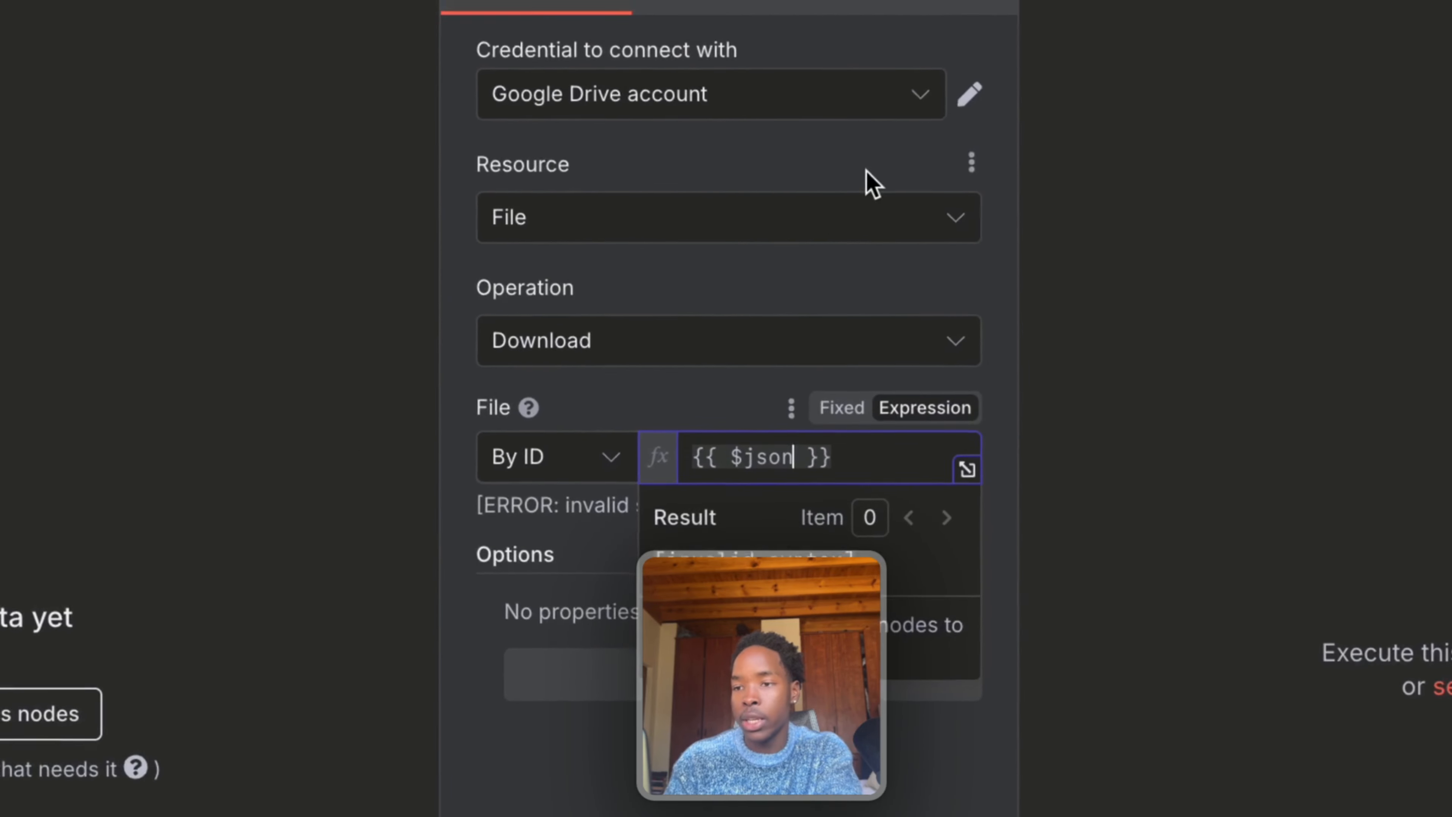
text(.item.)
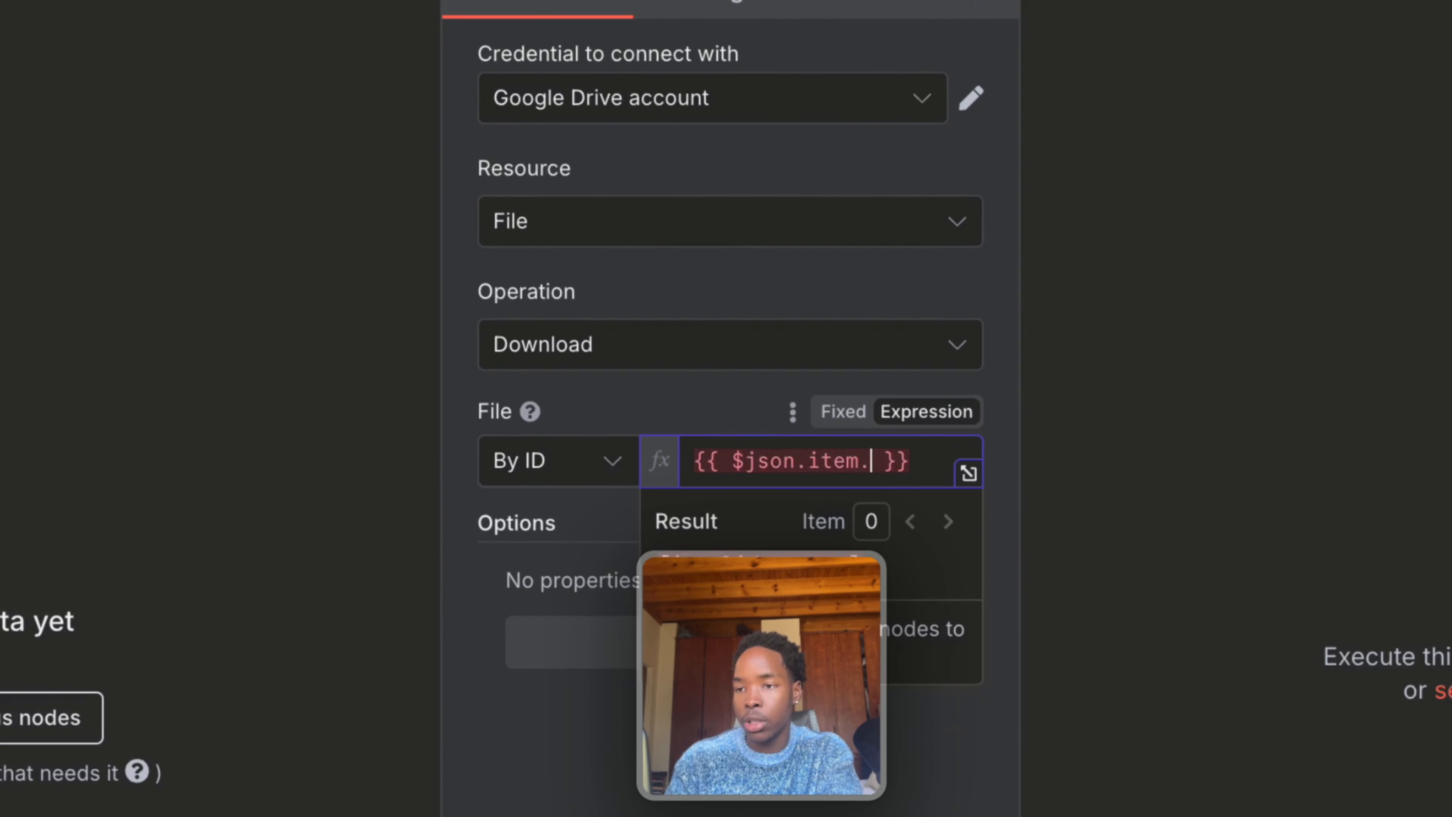
click(986, 33)
Step: Compare the Download file node's ID expression with the search node's pinned output, and return to the canvas
click(425, 290)
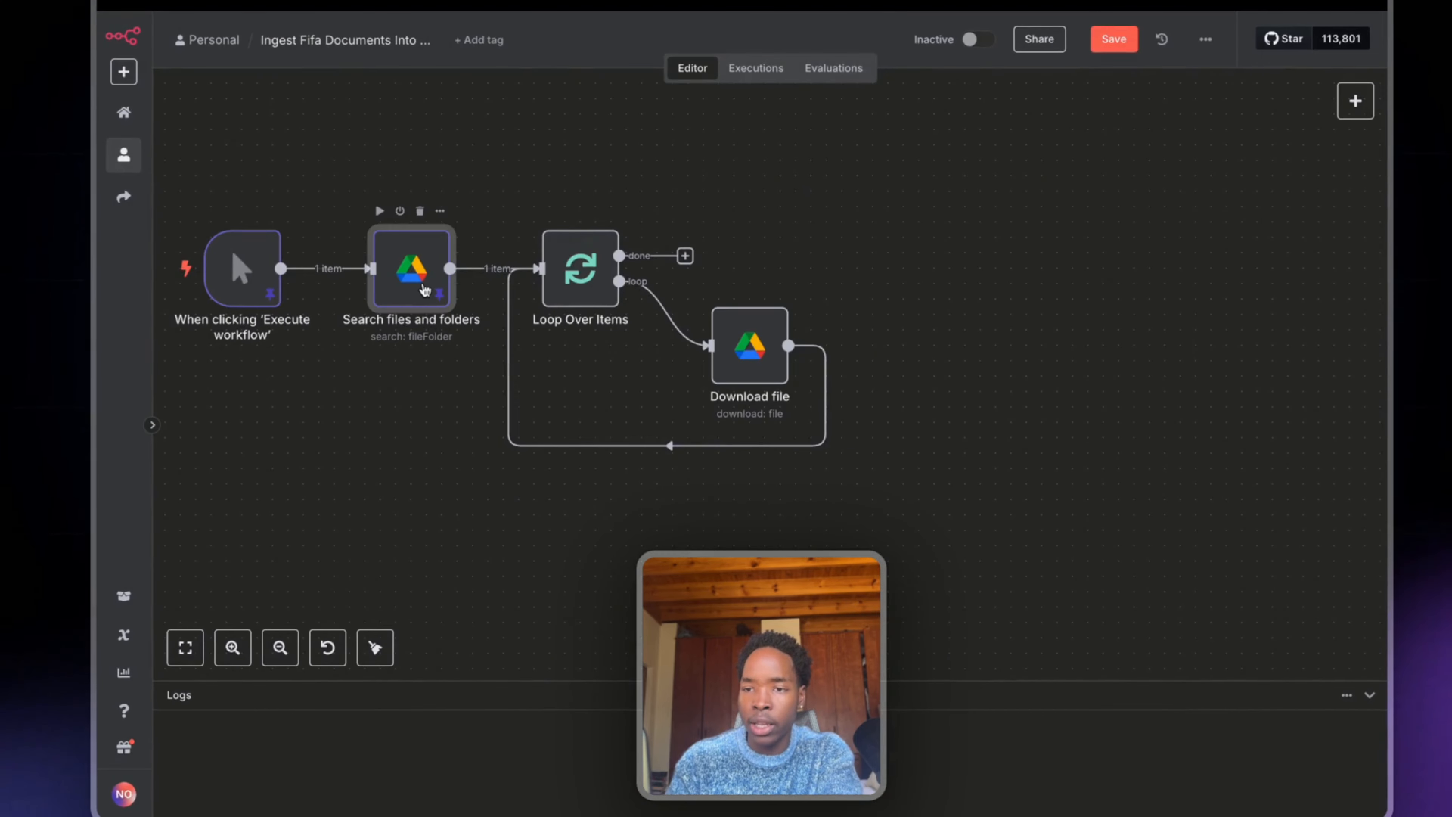
double_click(425, 290)
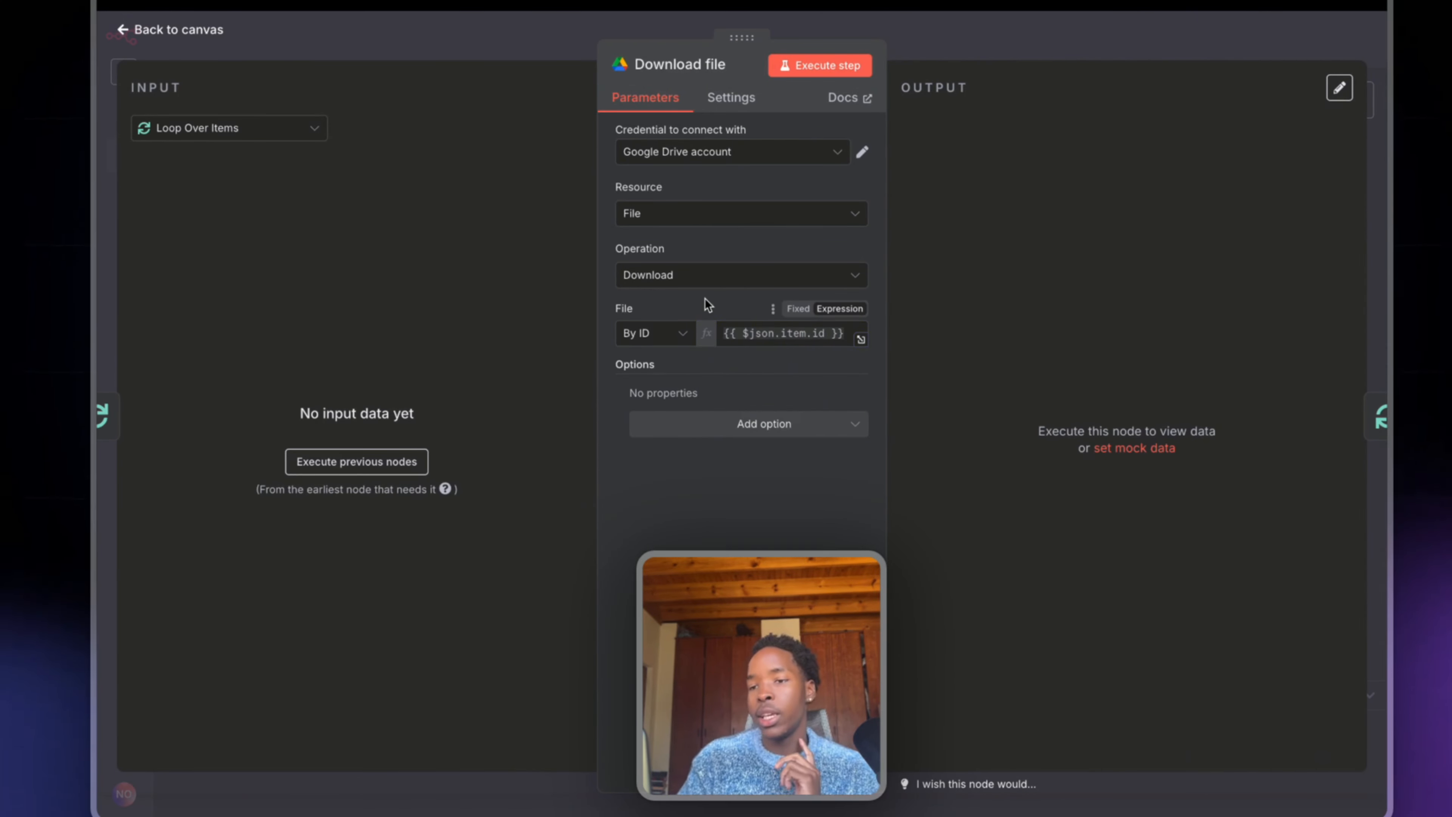
triple_click(799, 339)
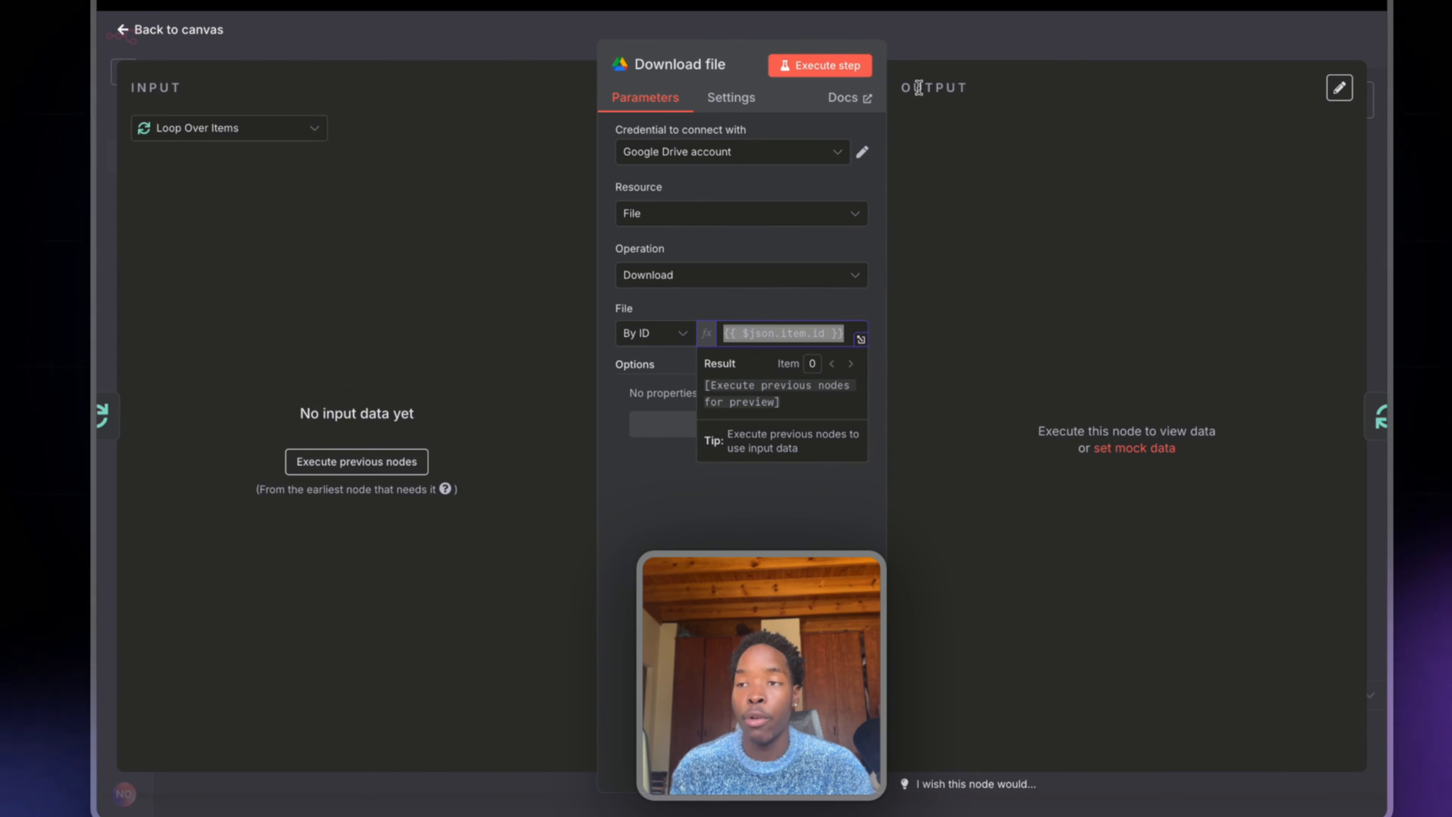
click(932, 26)
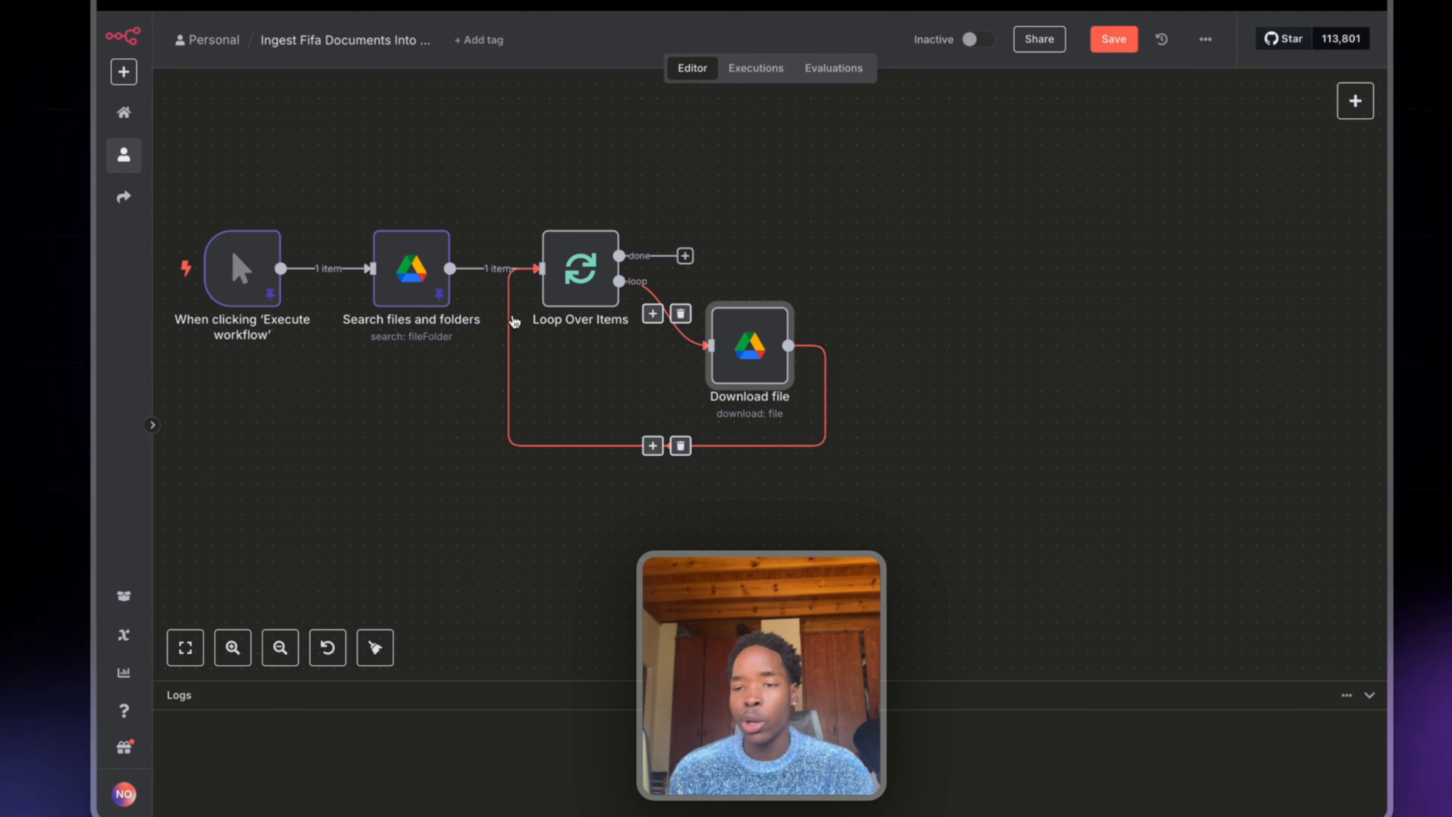
double_click(412, 272)
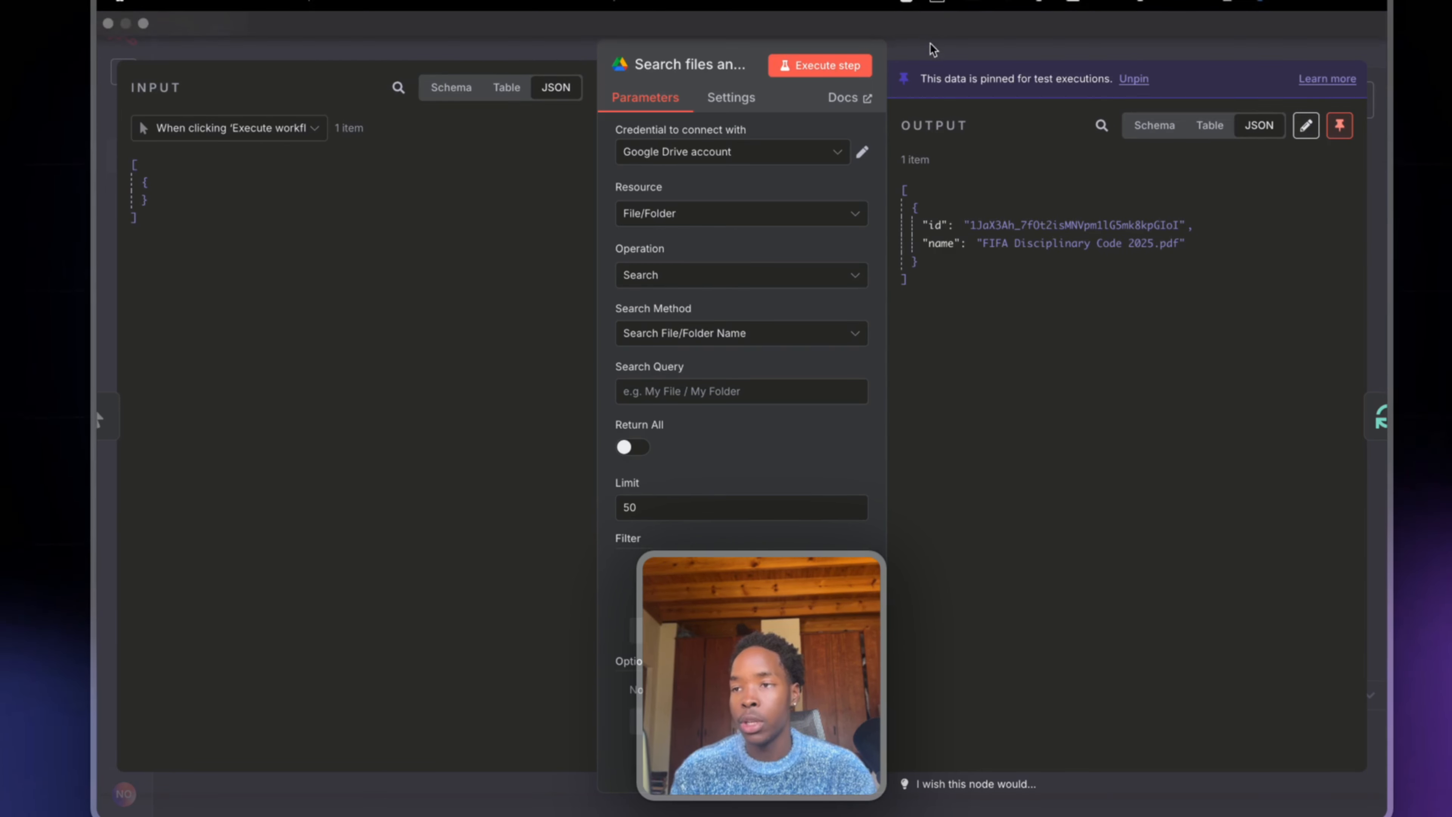
click(937, 54)
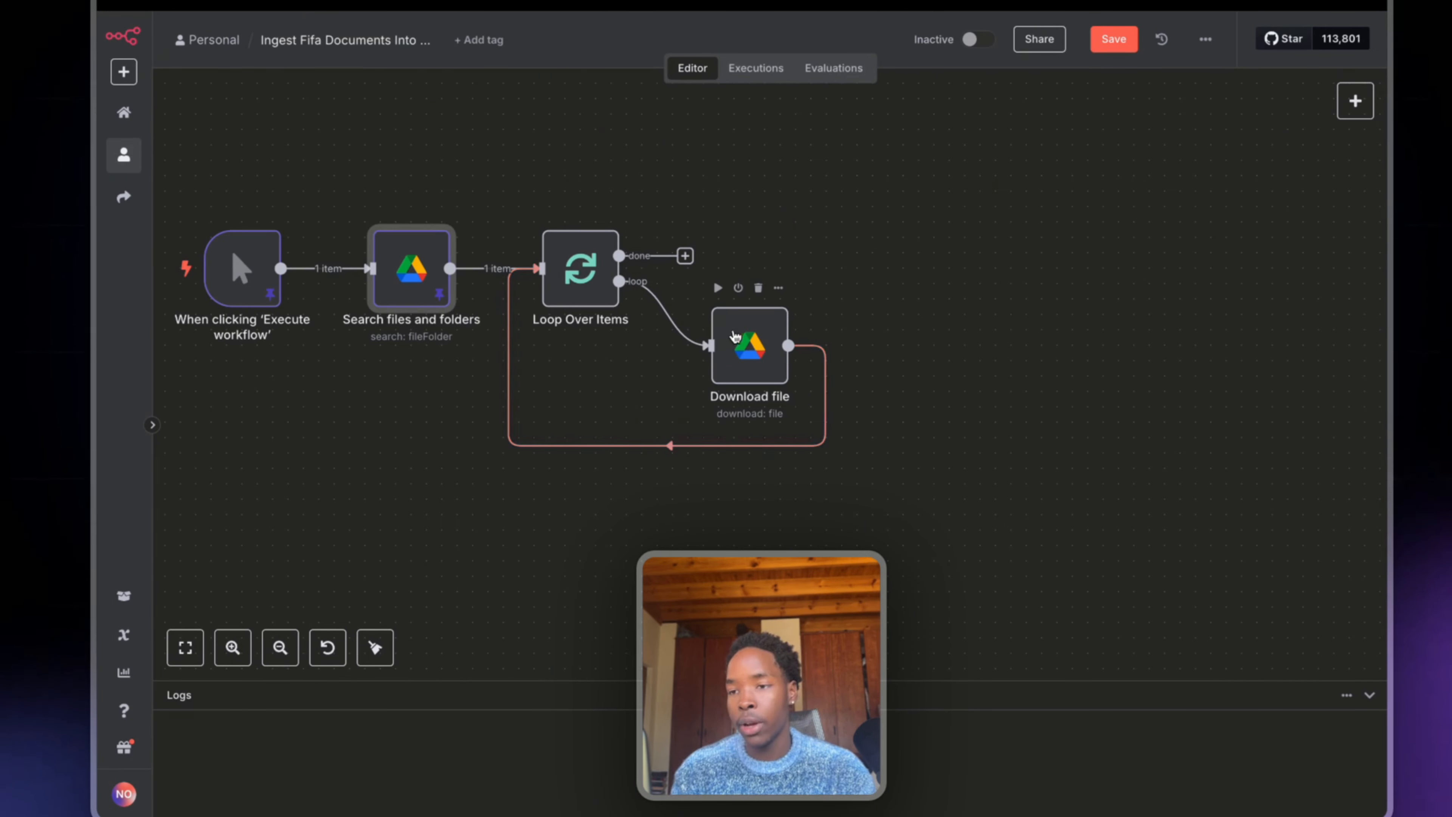
Step: Test the Download file node, replace its file ID expression with the input's id field as {{ $json.id }}, and return to the canvas
click(716, 290)
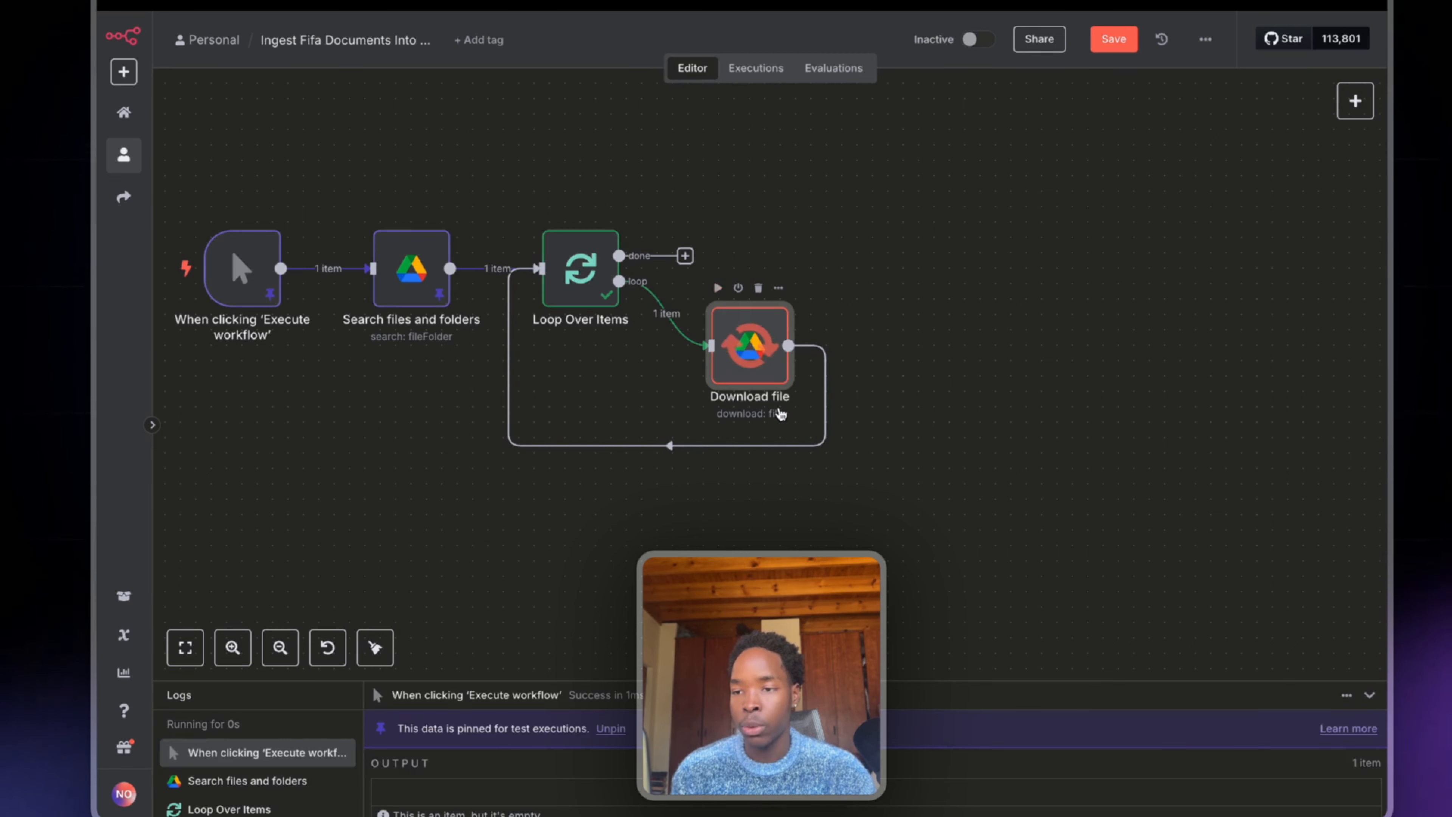
double_click(746, 352)
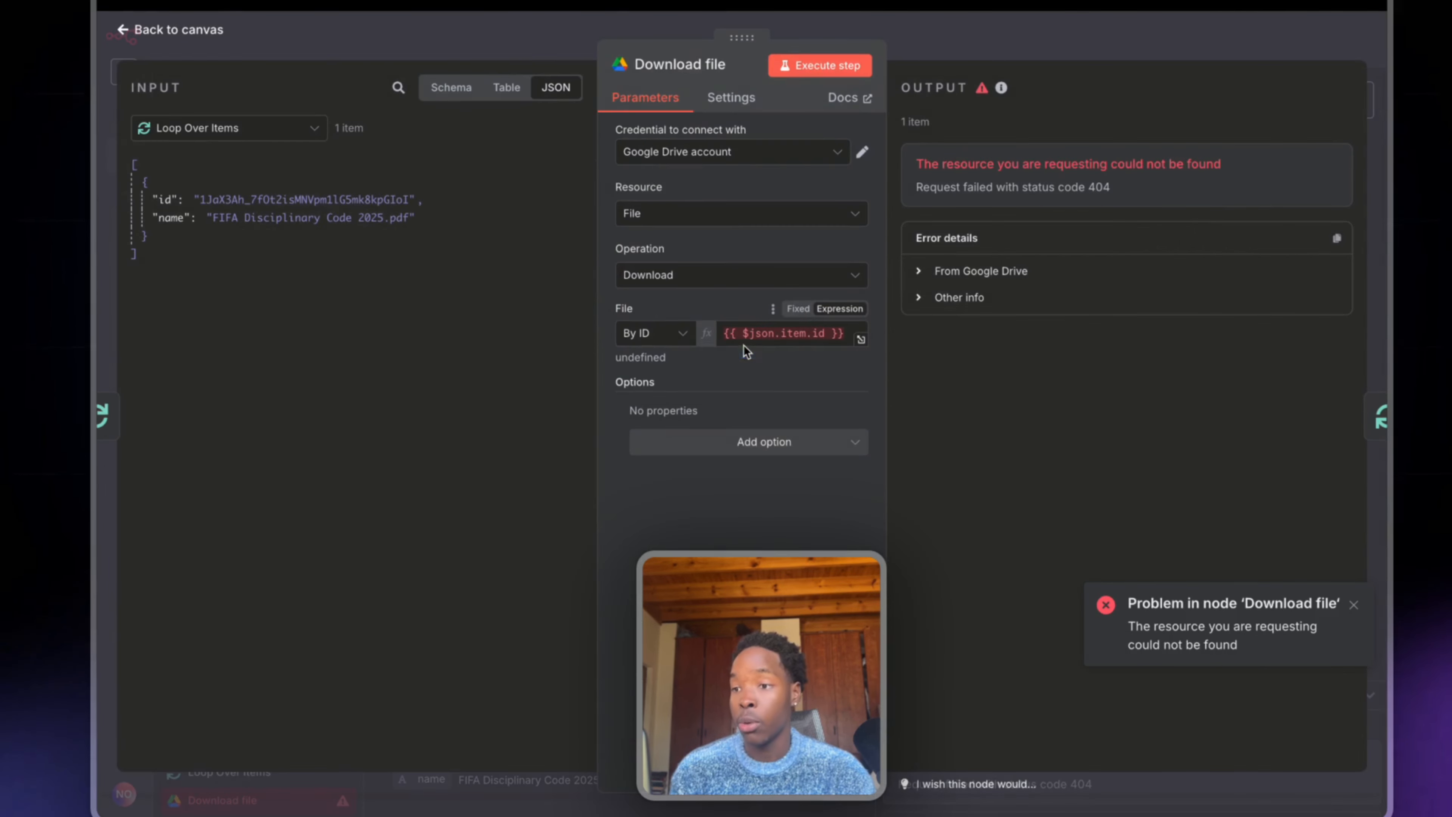
click(801, 334)
key(ctrl+a)
key(BackSpace)
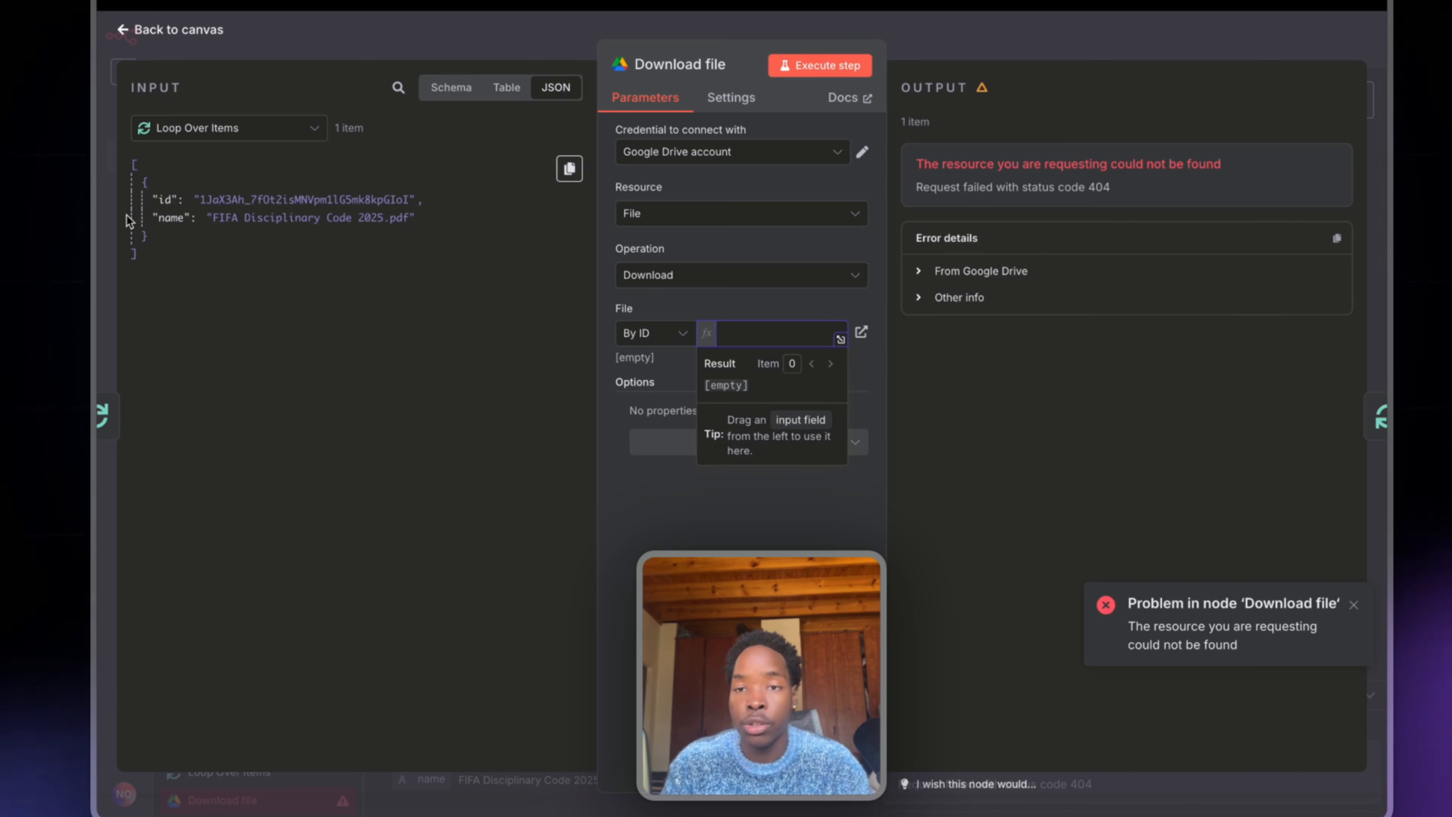
drag(167, 200, 775, 335)
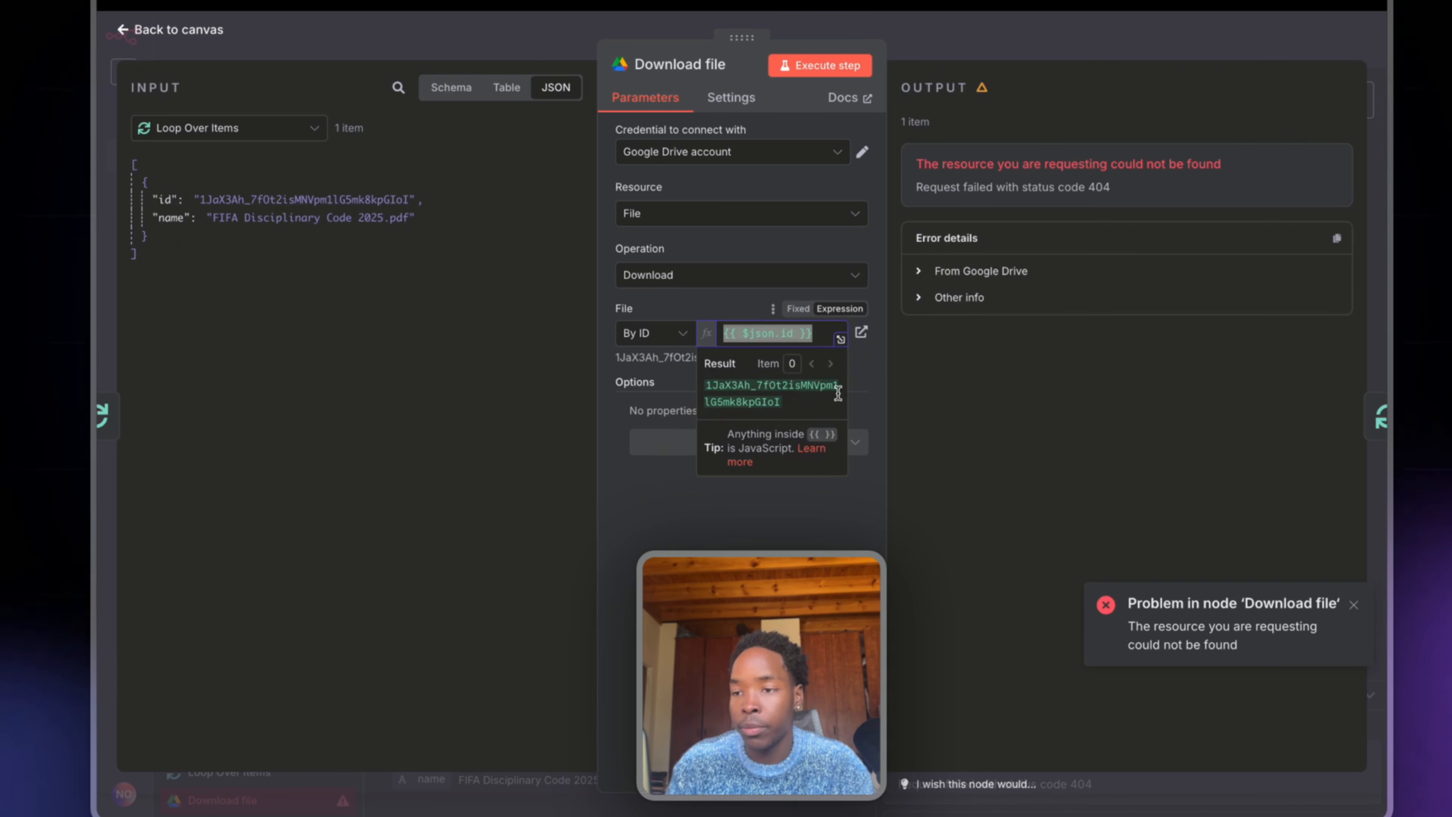
click(733, 296)
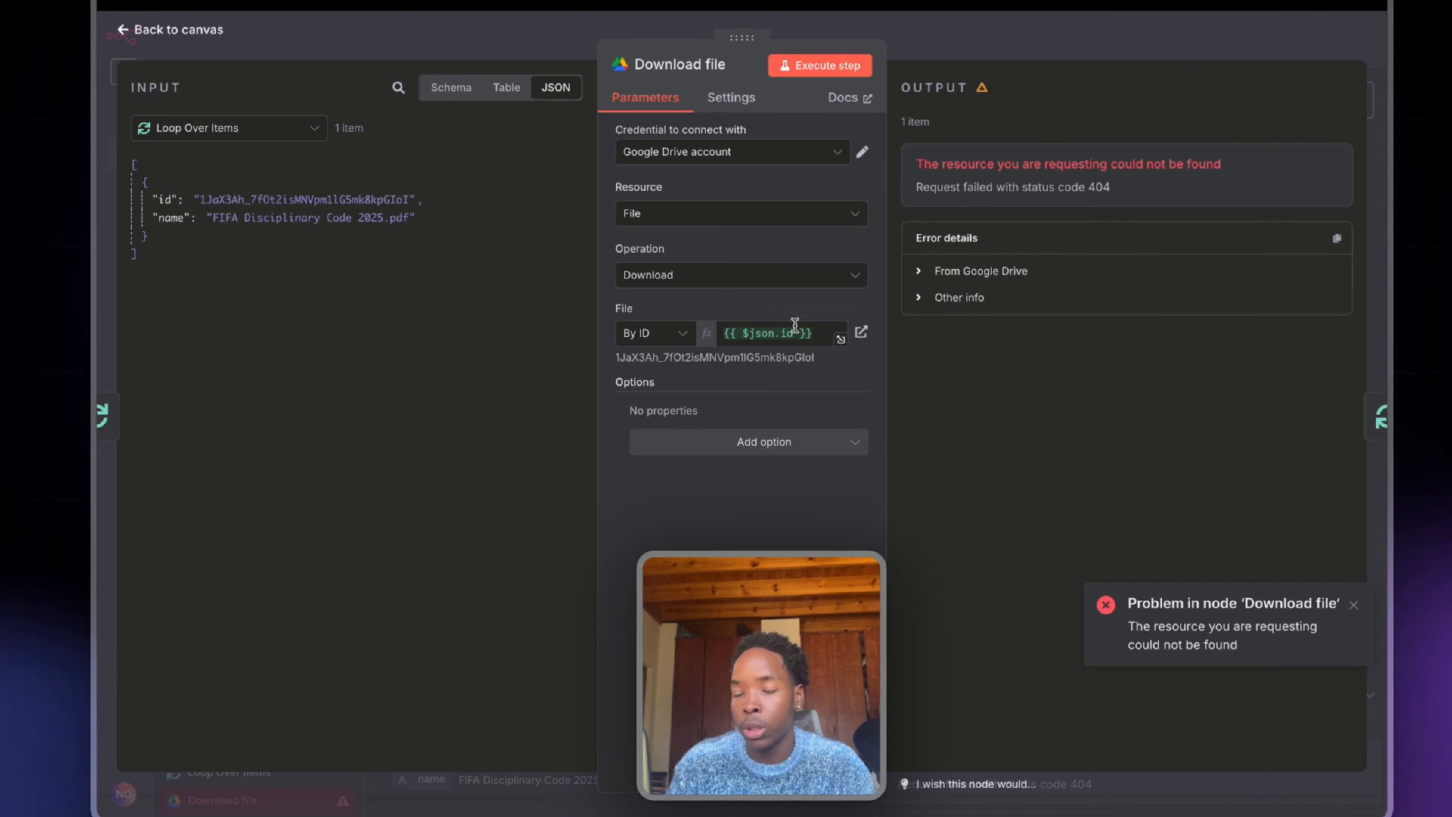
click(1049, 26)
Step: Execute the Download file node again, examine the downloaded file's details in its binary output, and return to the canvas
click(718, 287)
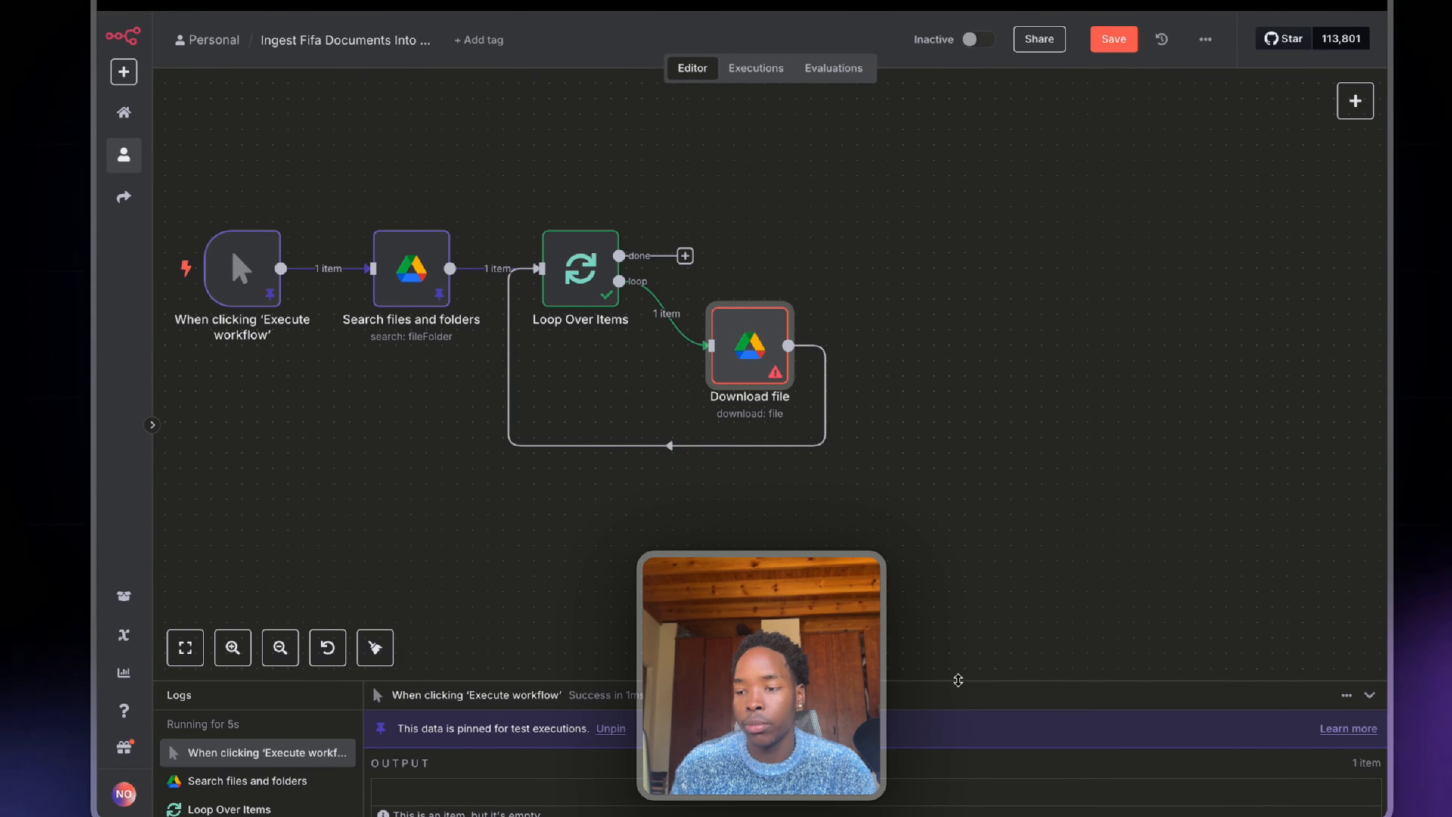
mouse_move(750, 367)
mouse_down()
mouse_move(917, 367)
mouse_move(734, 367)
mouse_up()
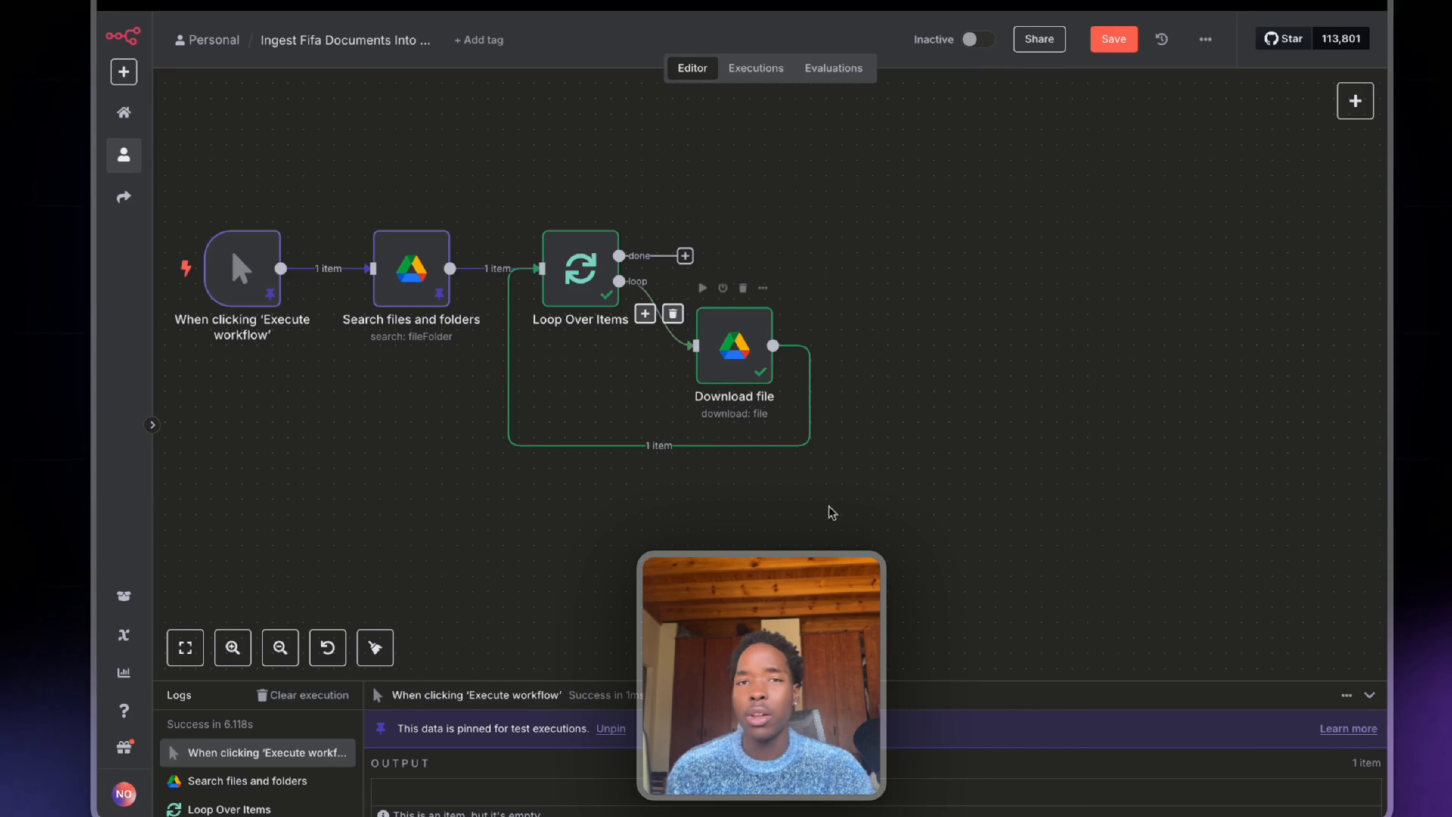
click(645, 445)
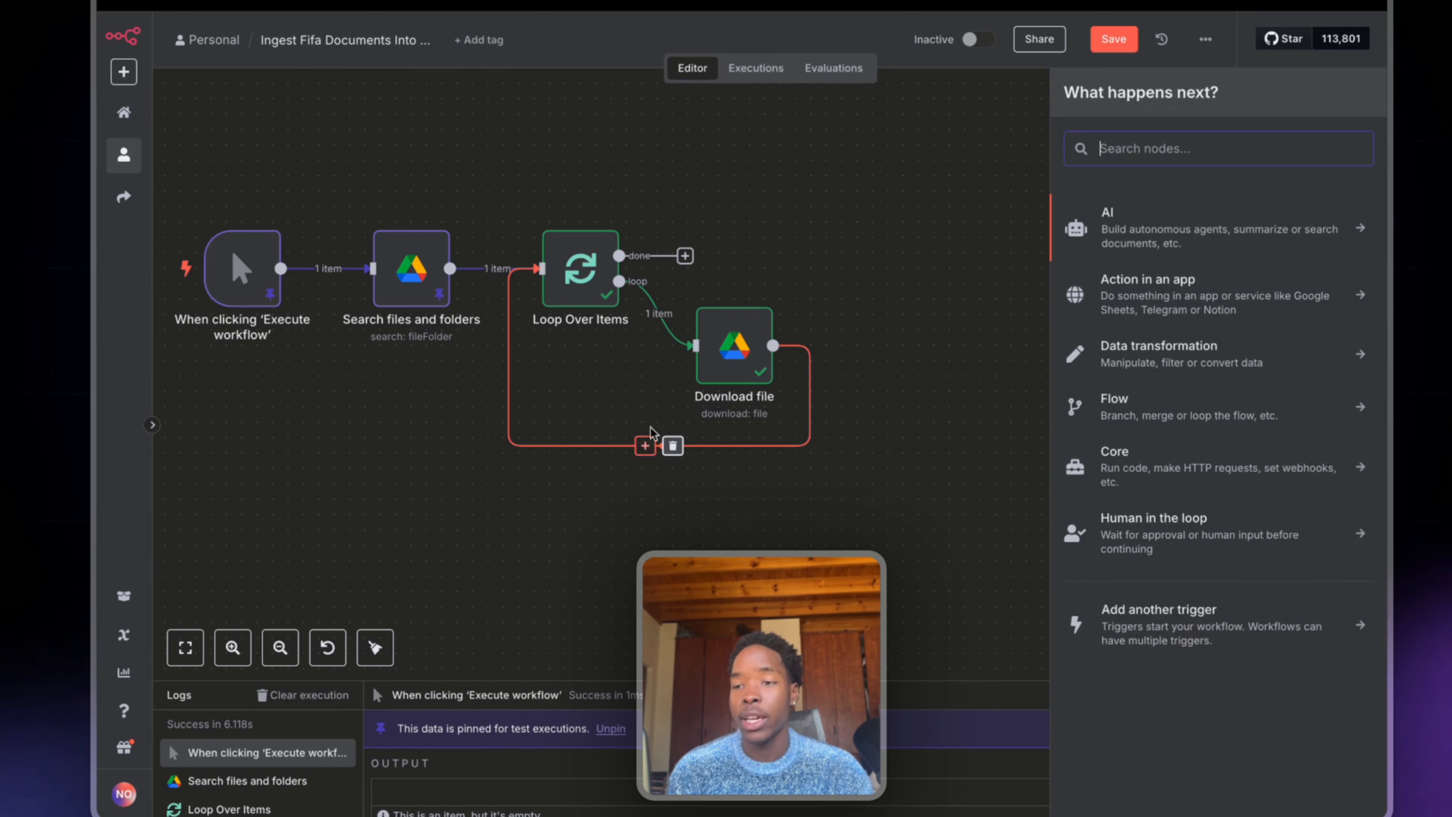
click(815, 193)
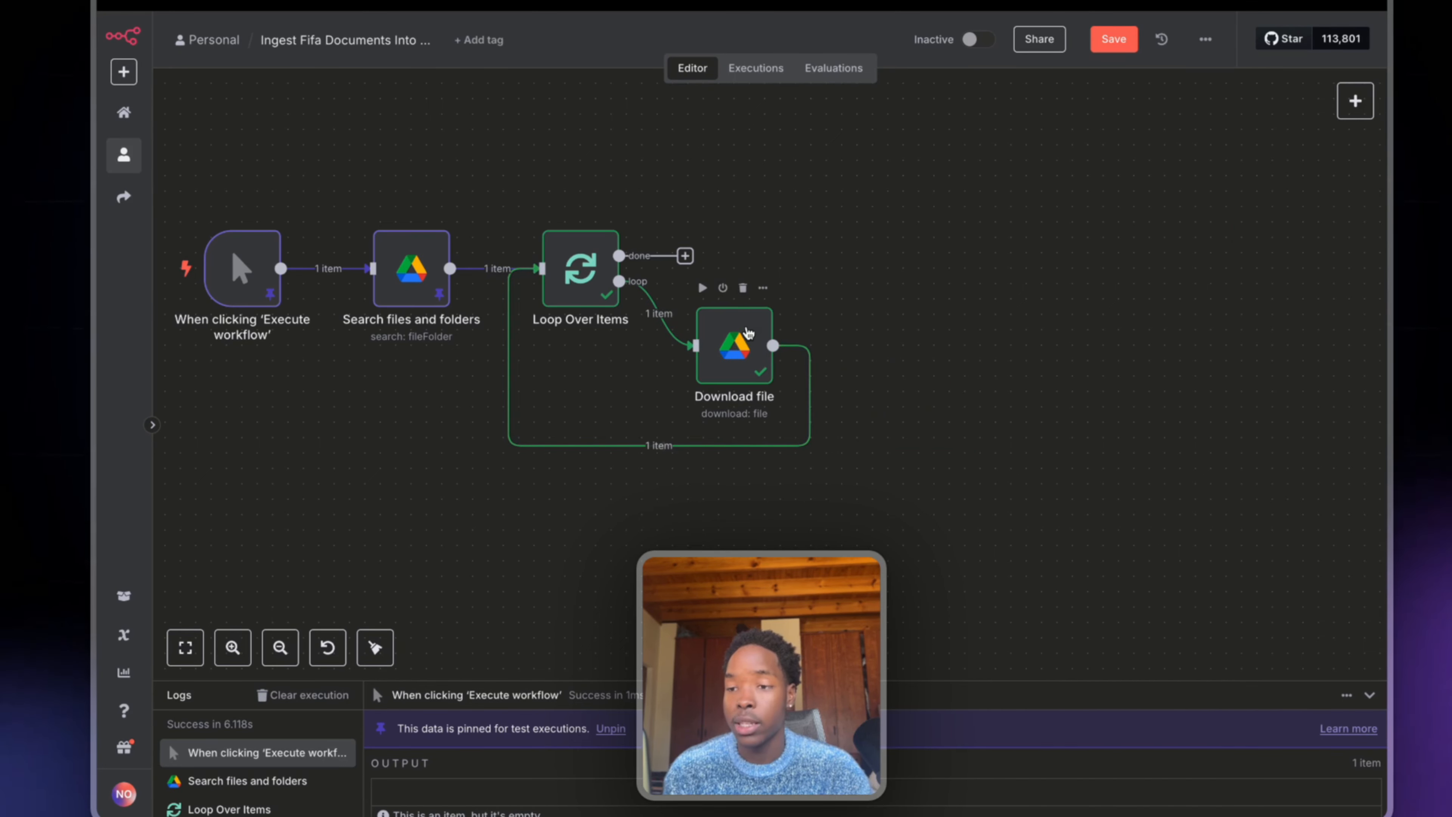
double_click(748, 334)
drag(914, 197, 1005, 319)
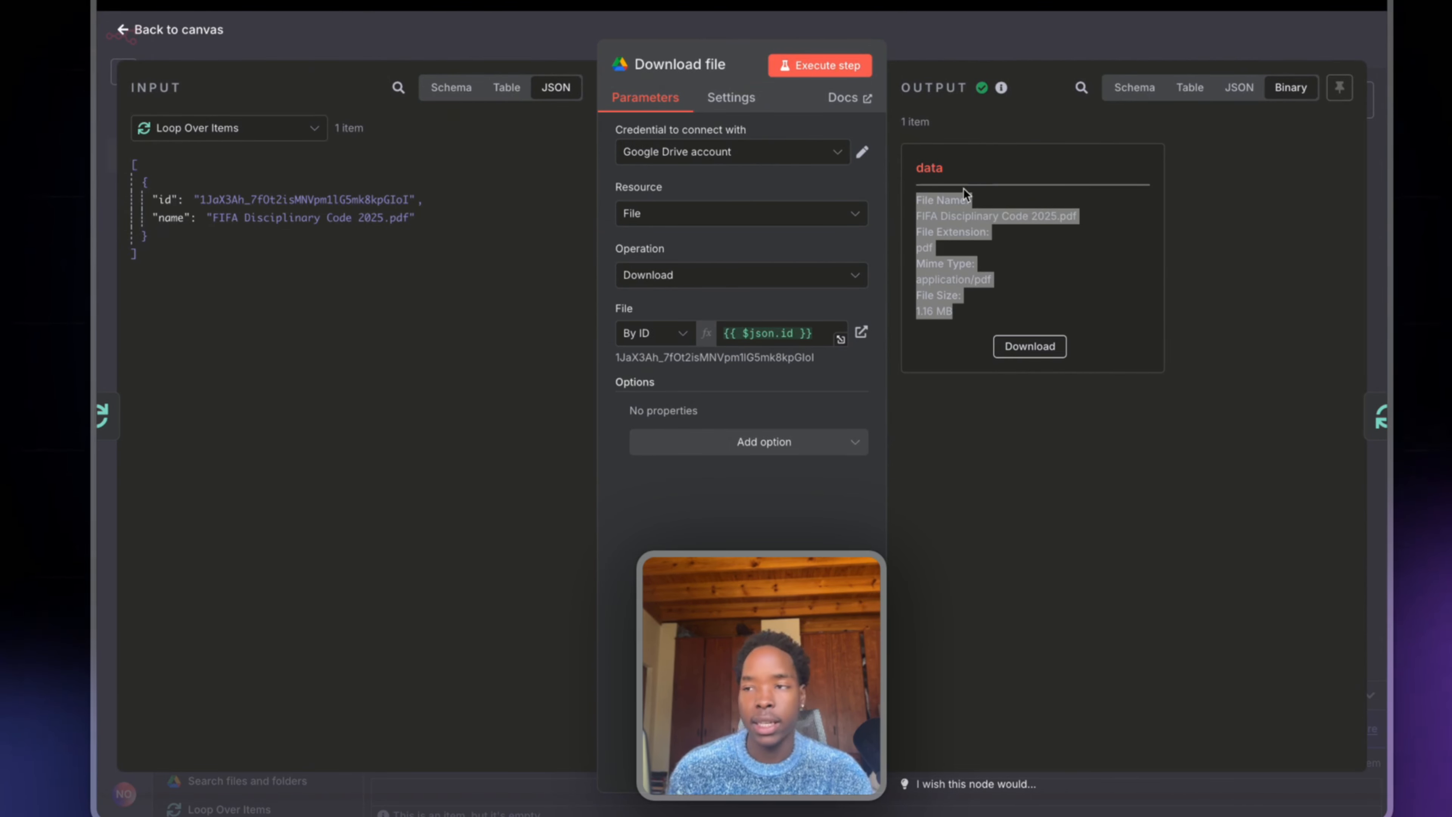
click(983, 57)
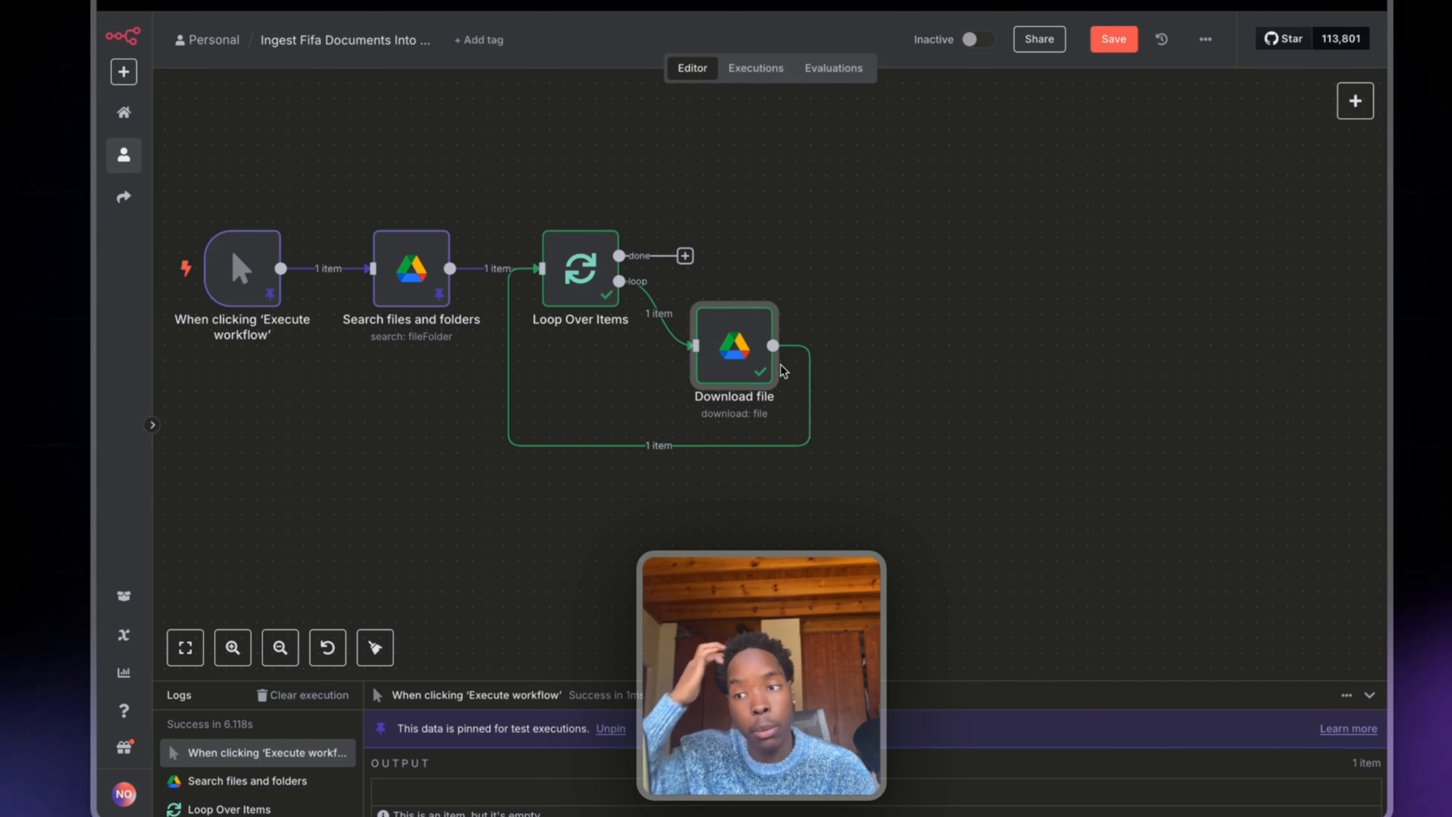
Step: Insert an Extract from File node using Extract from PDF between Download file and the loop return, and return to the canvas
mouse_move(643, 449)
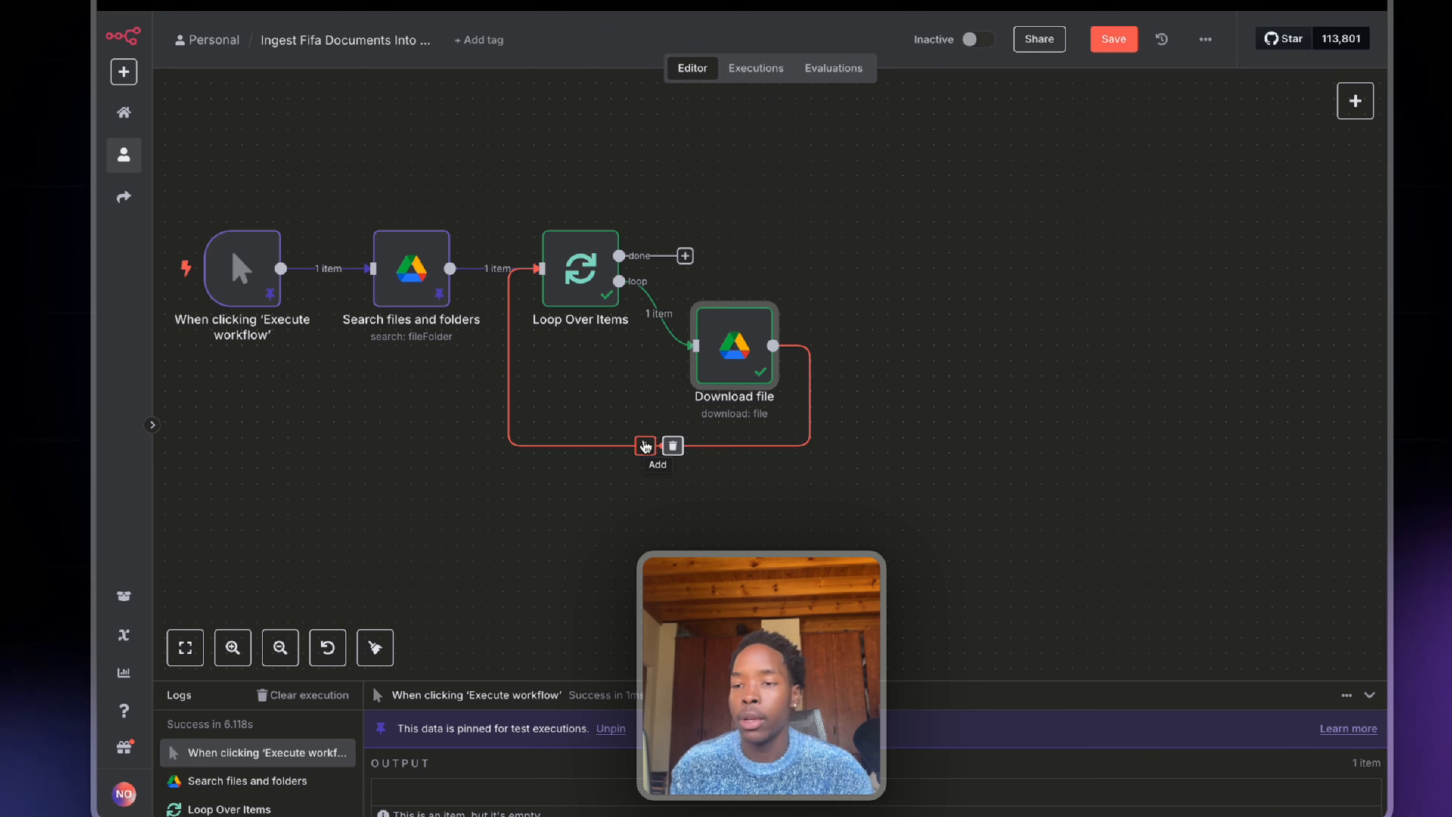
click(645, 445)
text(ex)
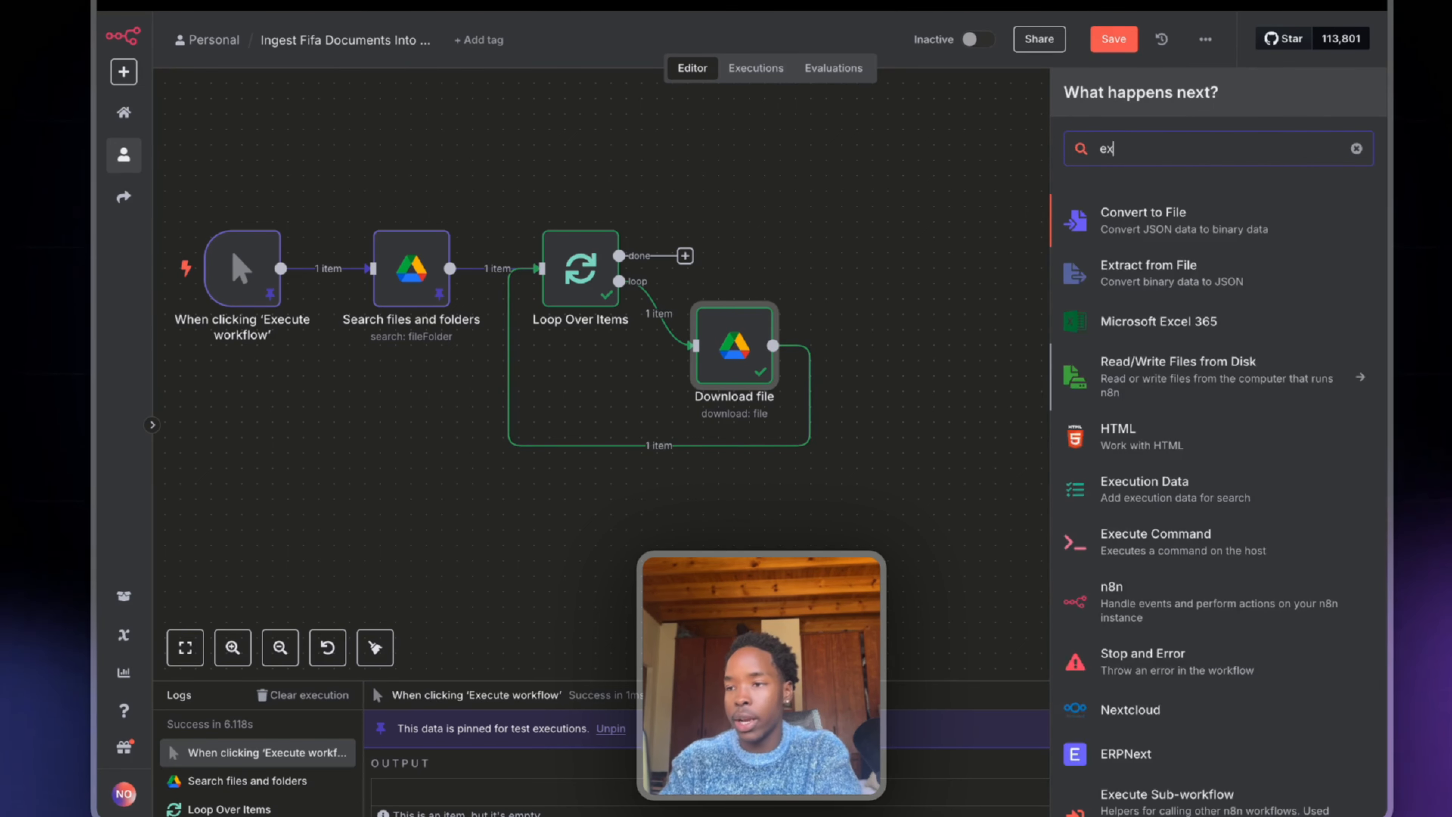
click(1148, 272)
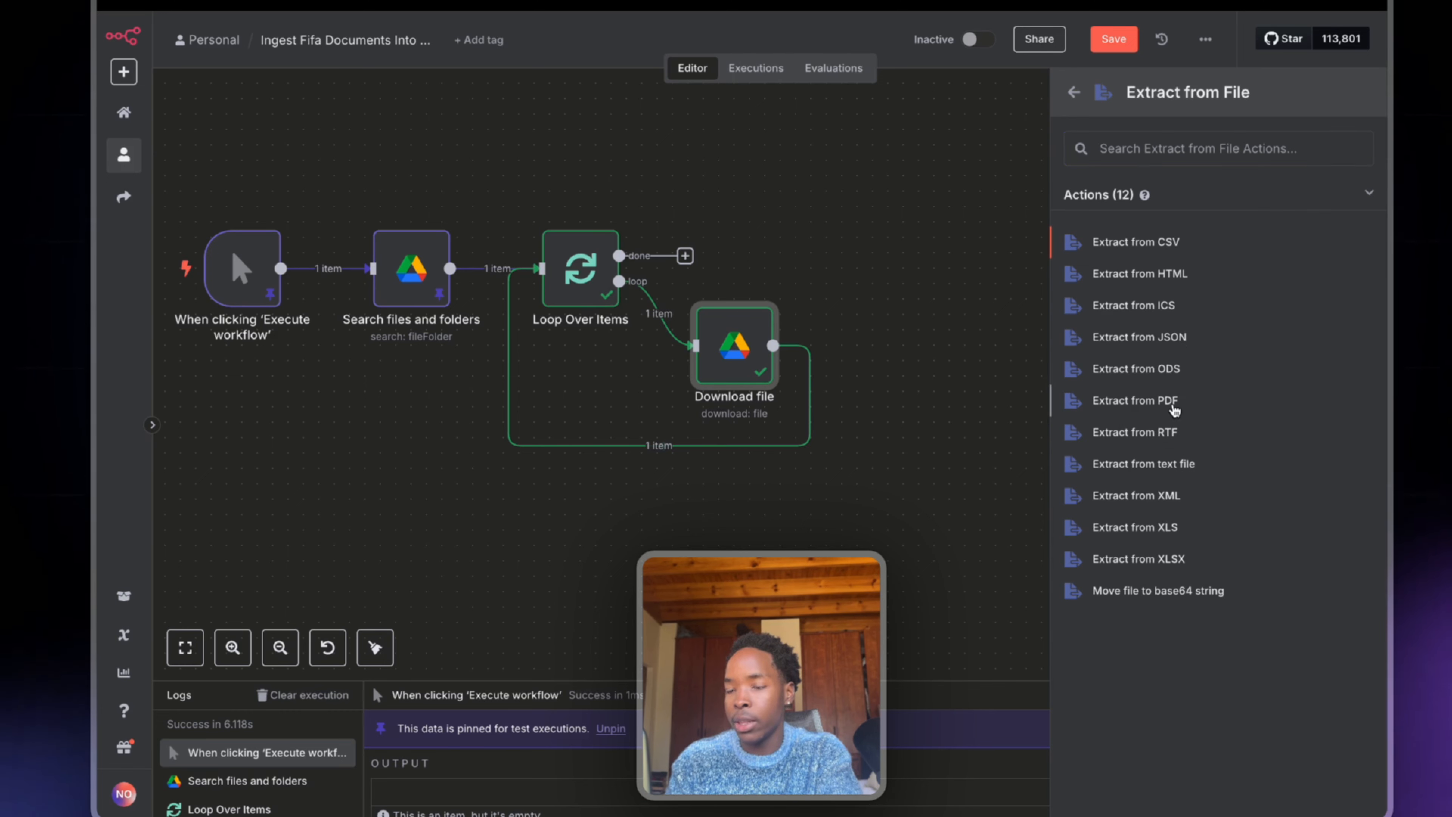
click(1174, 407)
click(743, 343)
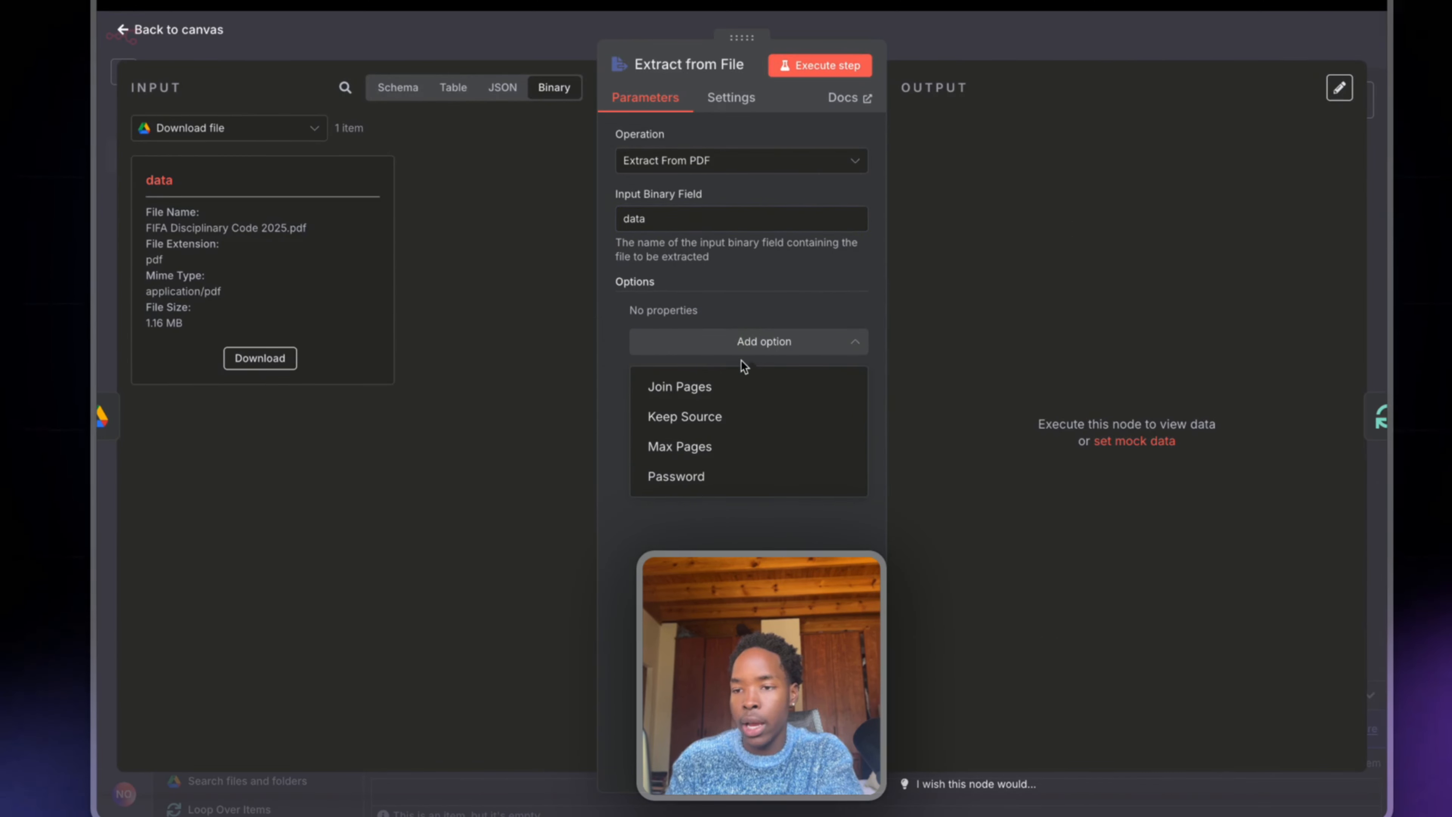
click(1024, 33)
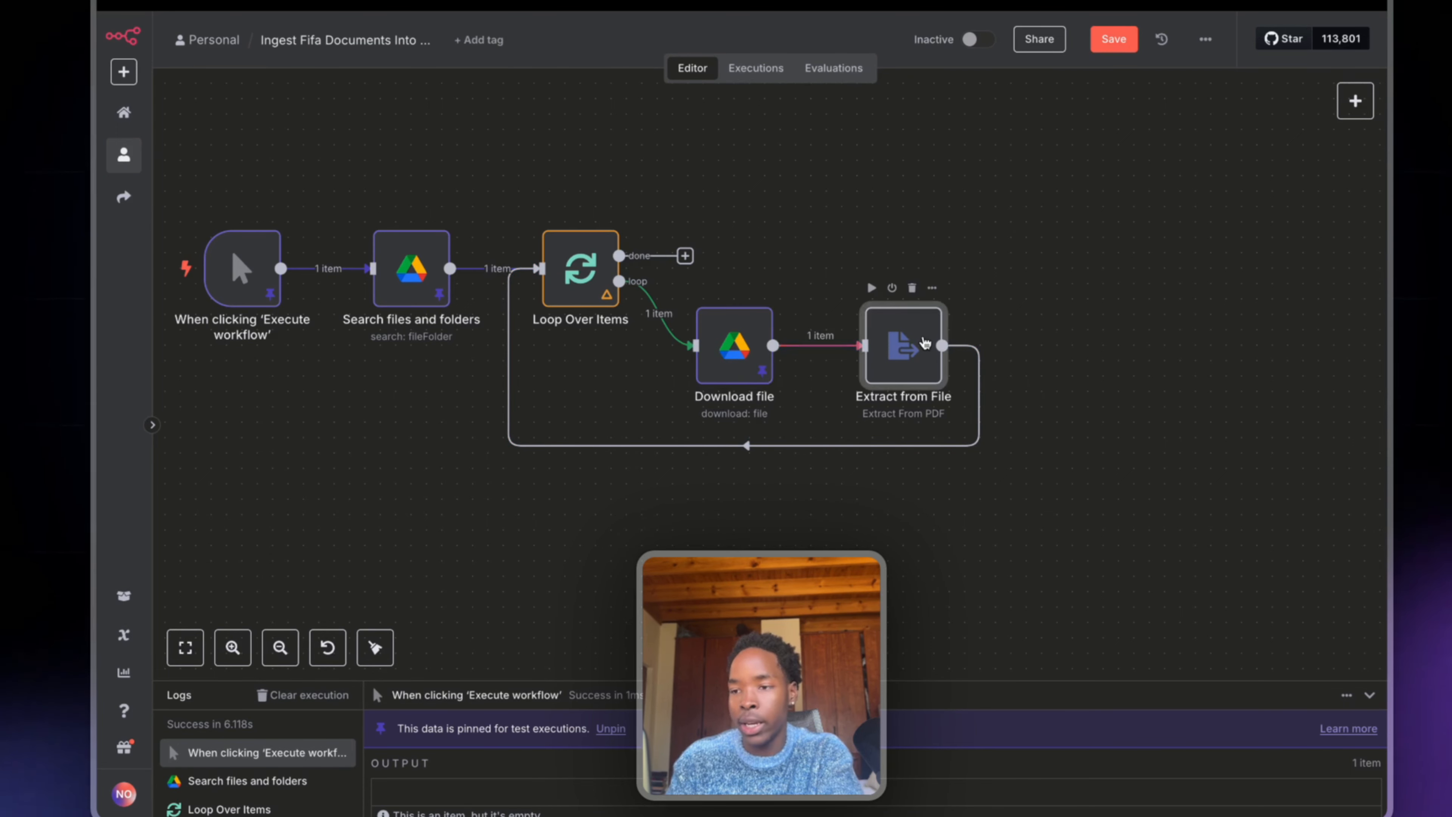
Step: Review the Extract from File node's input binary field and its available options, and return to the canvas
double_click(926, 338)
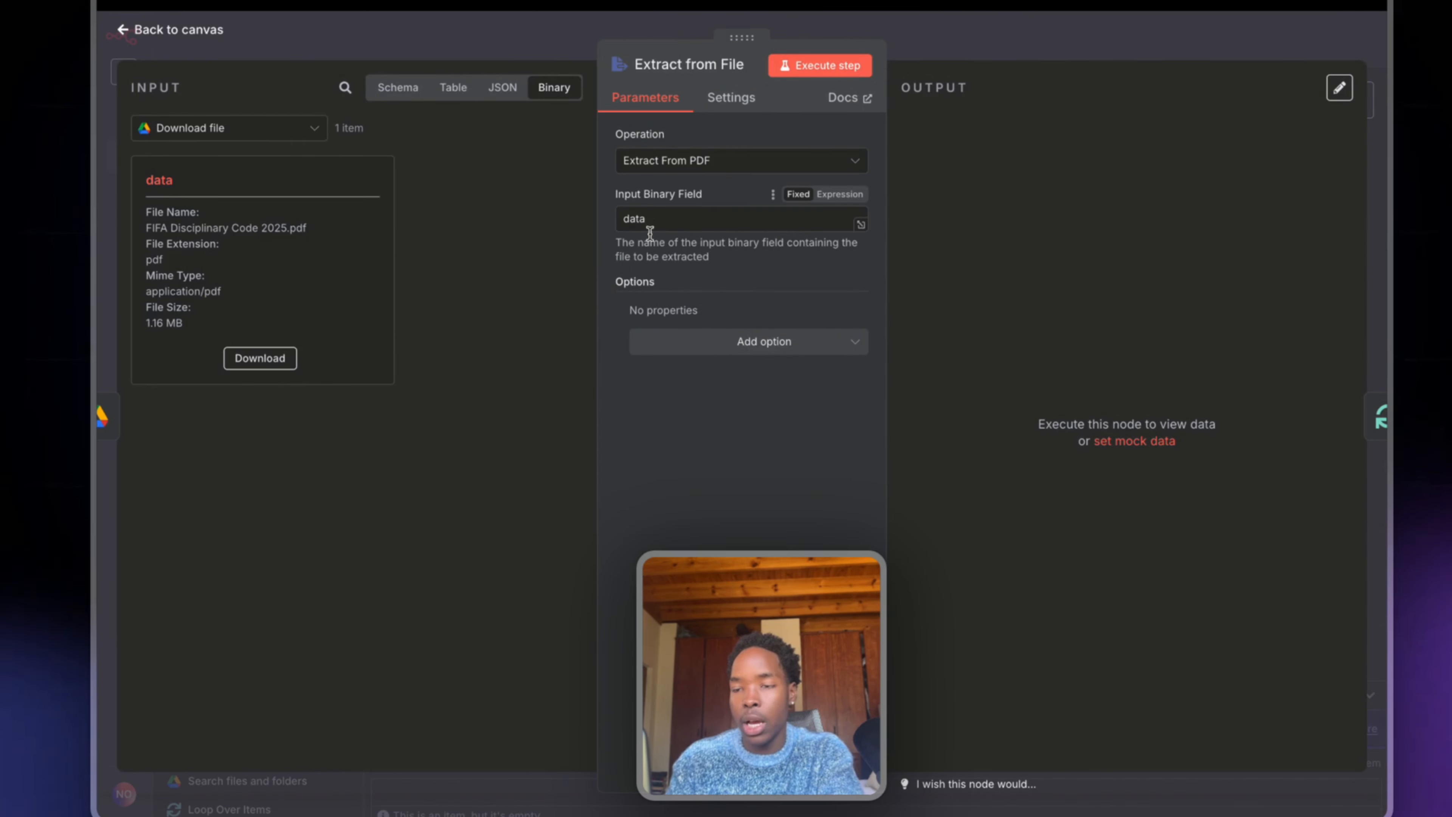
triple_click(624, 189)
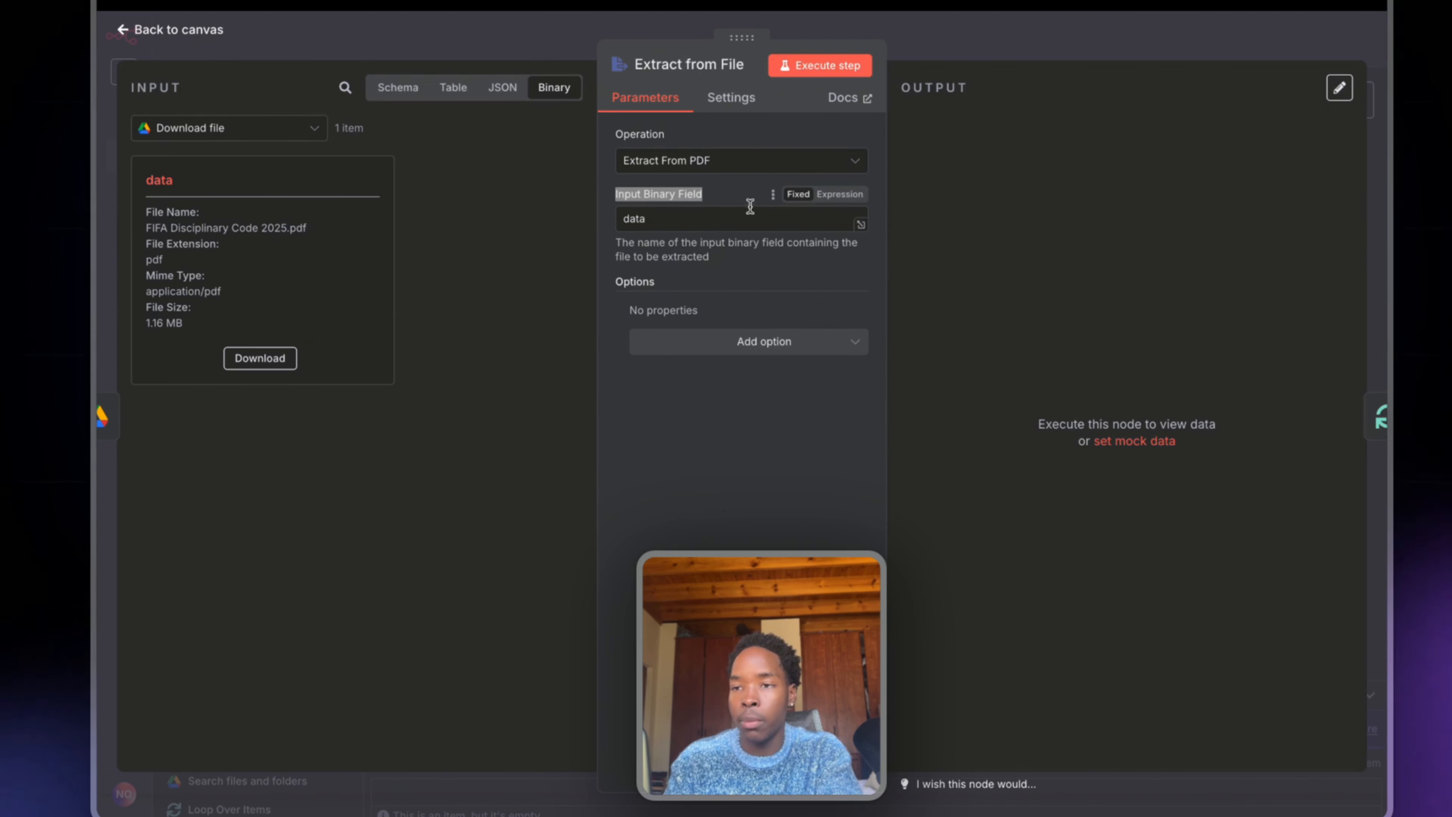
click(723, 193)
click(756, 341)
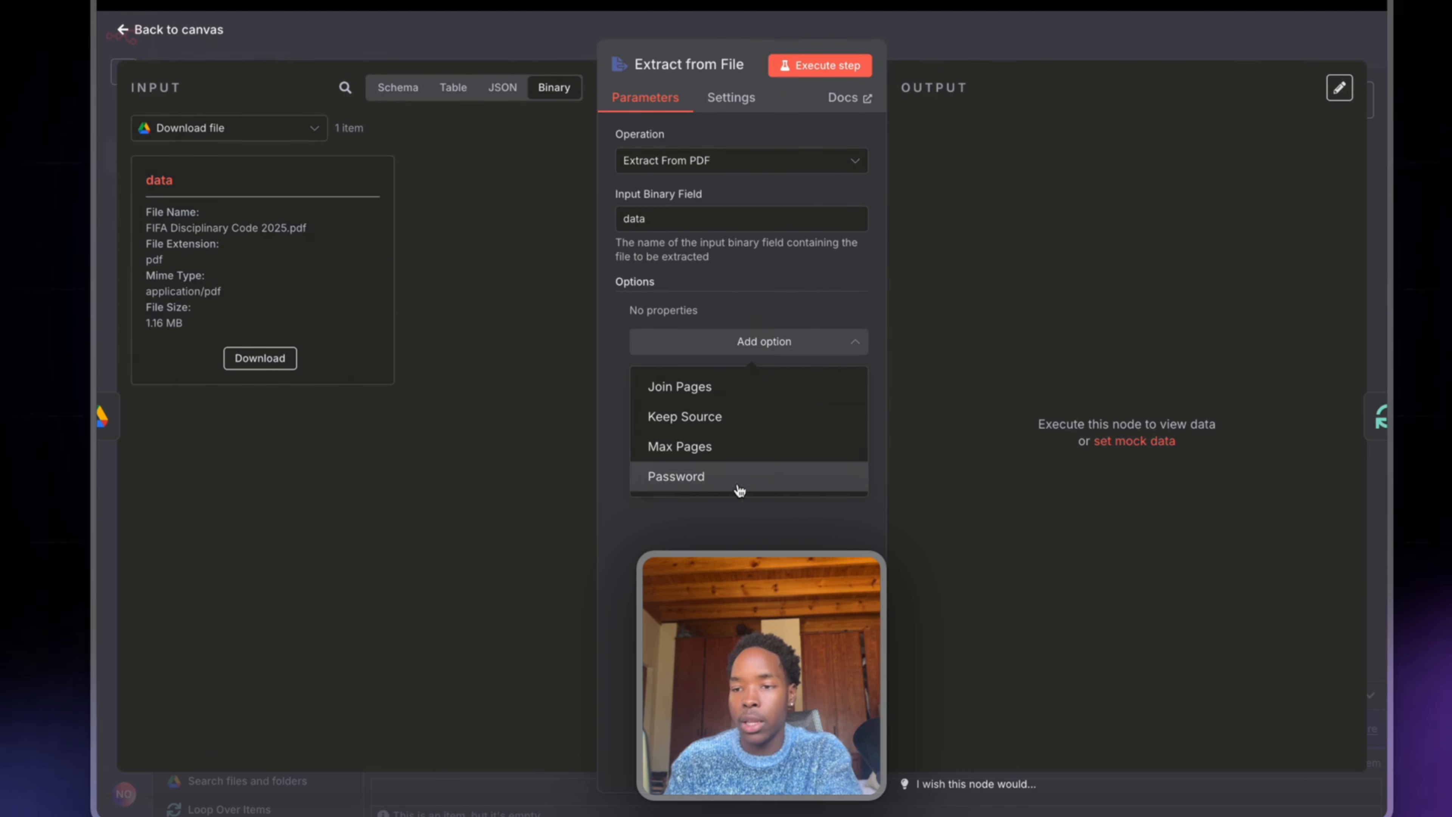
click(767, 547)
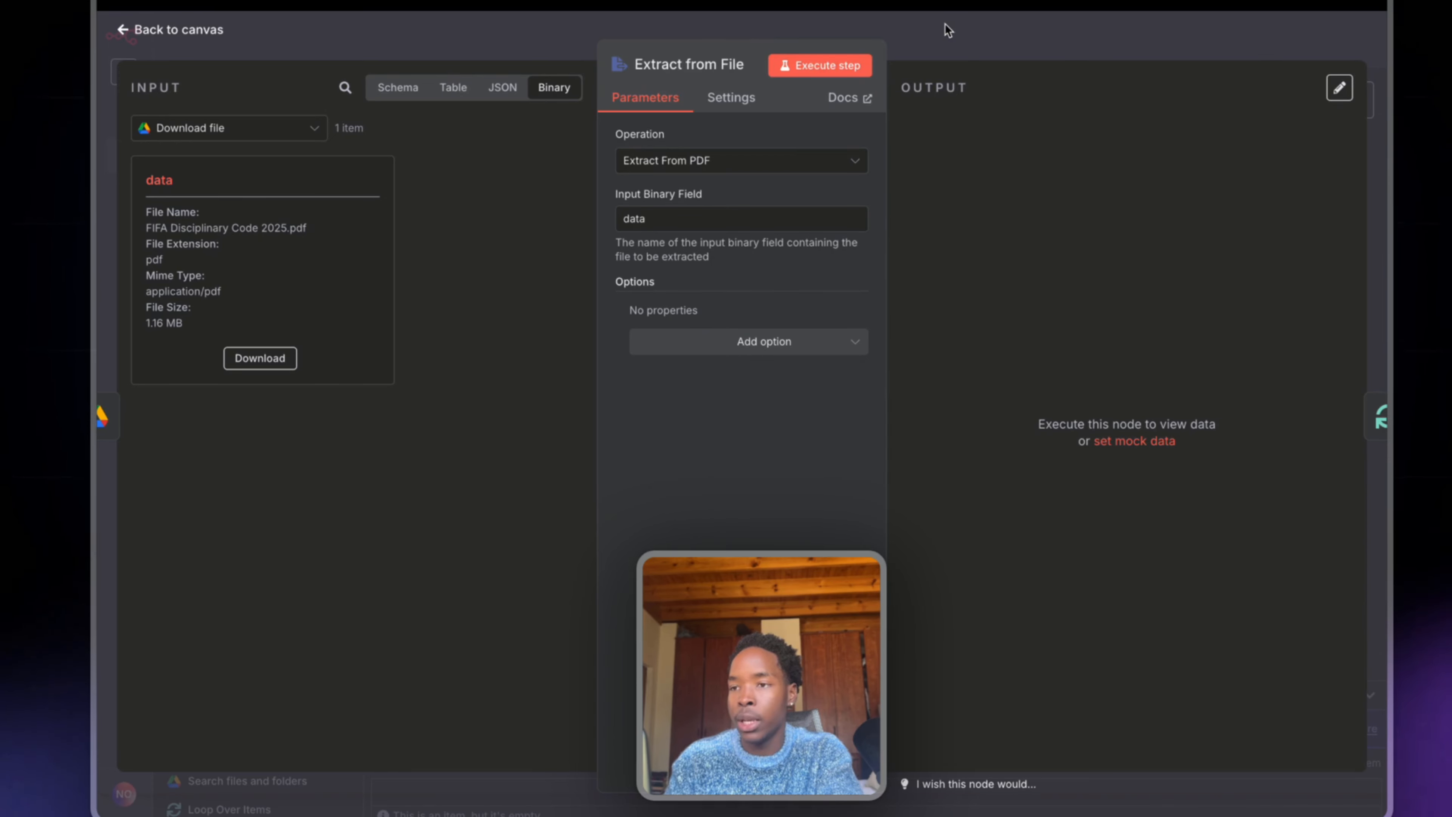
click(947, 30)
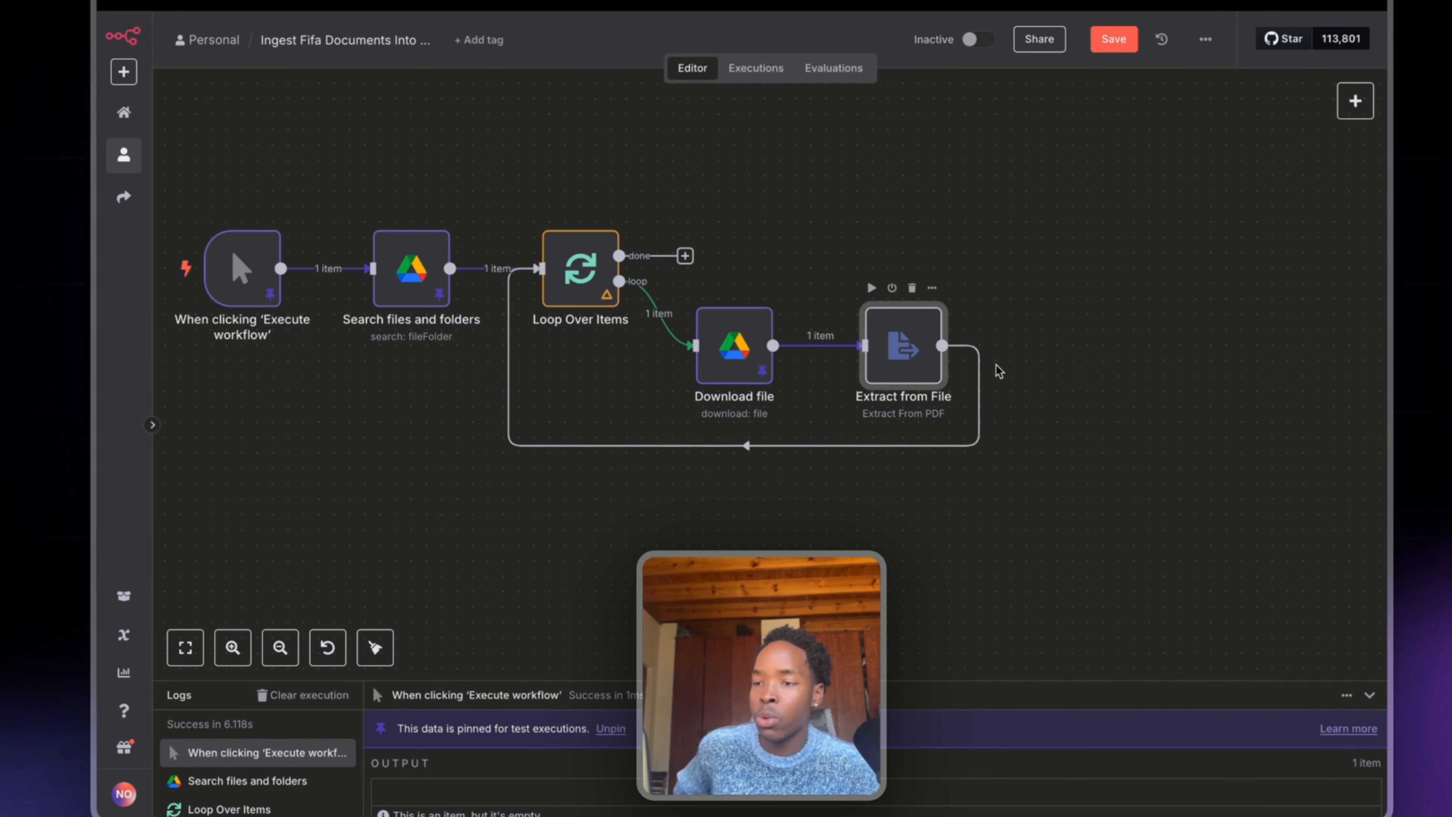
Step: Execute the Extract from File node, collapse info and metadata in its output to examine the extracted text, and return to the canvas
key(ctrl+Return)
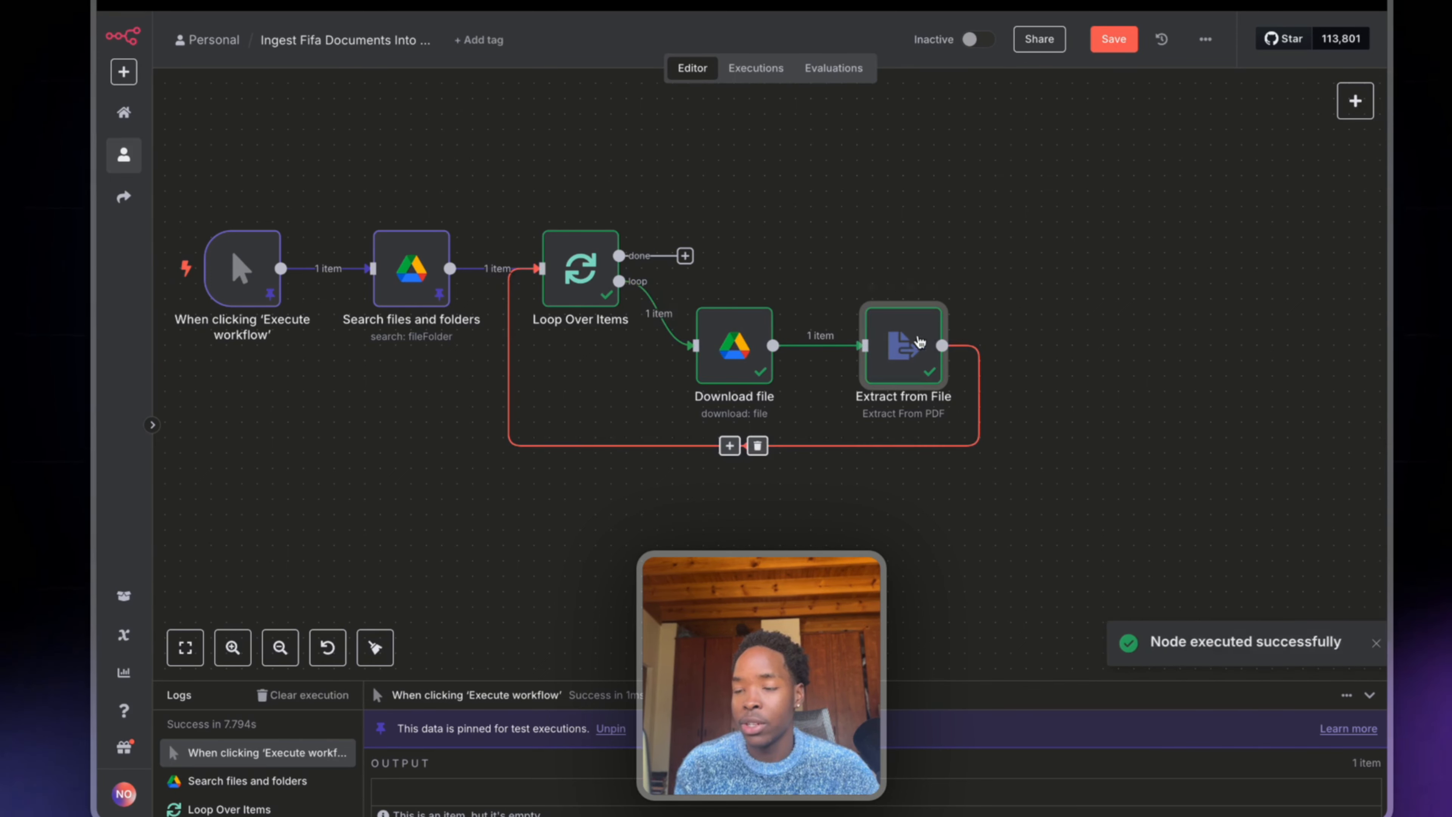
double_click(902, 344)
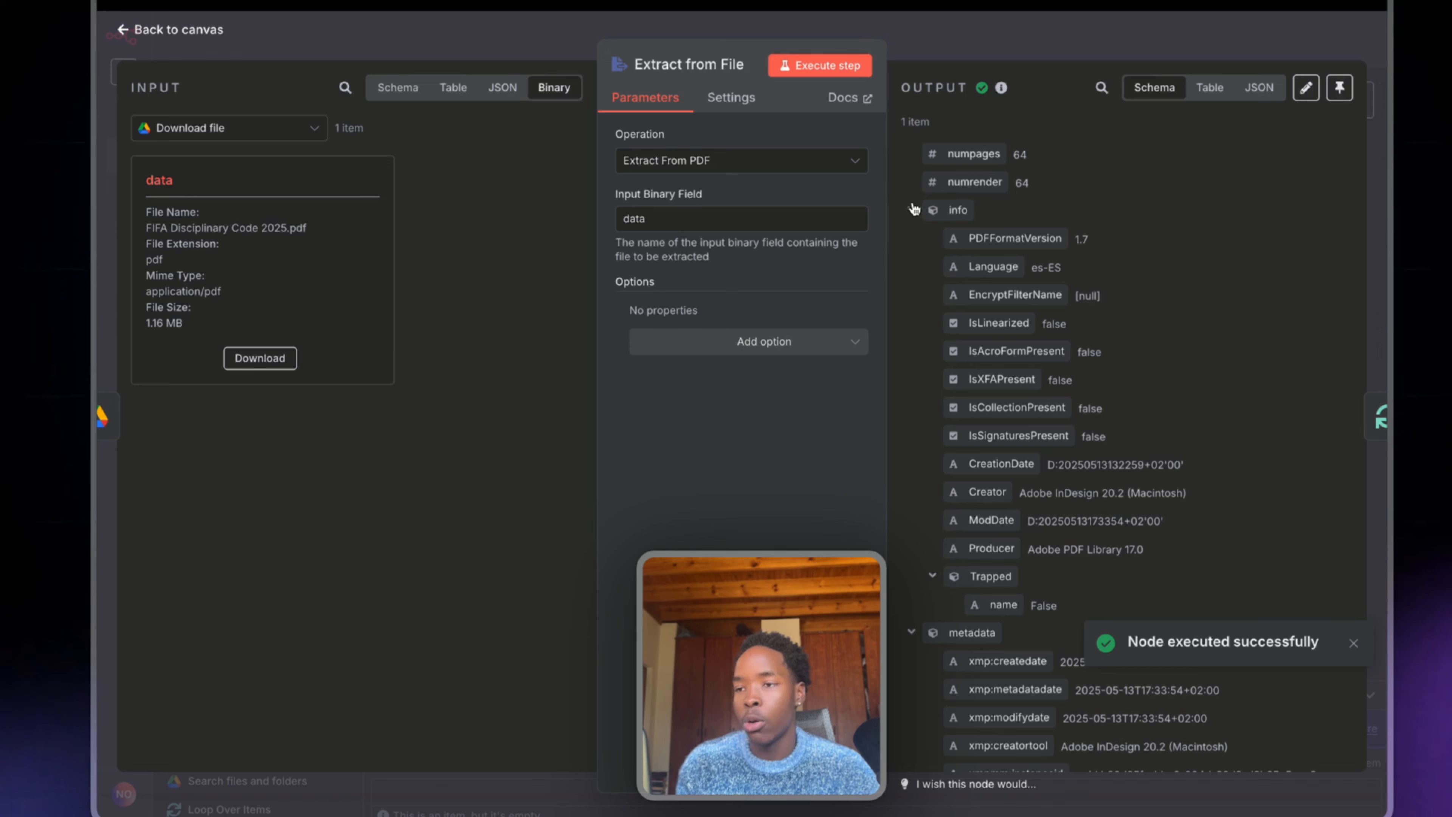
click(910, 209)
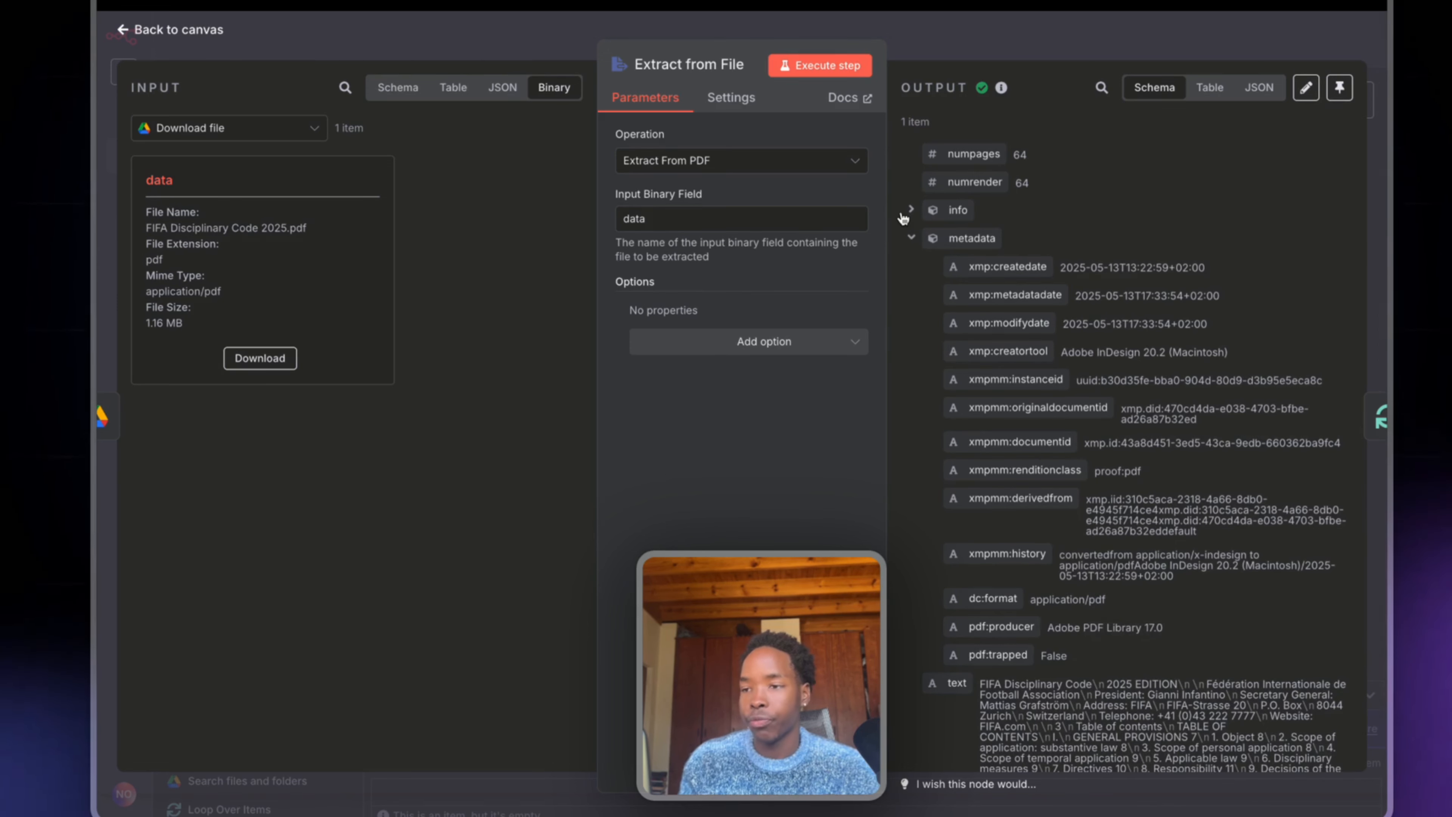
click(911, 237)
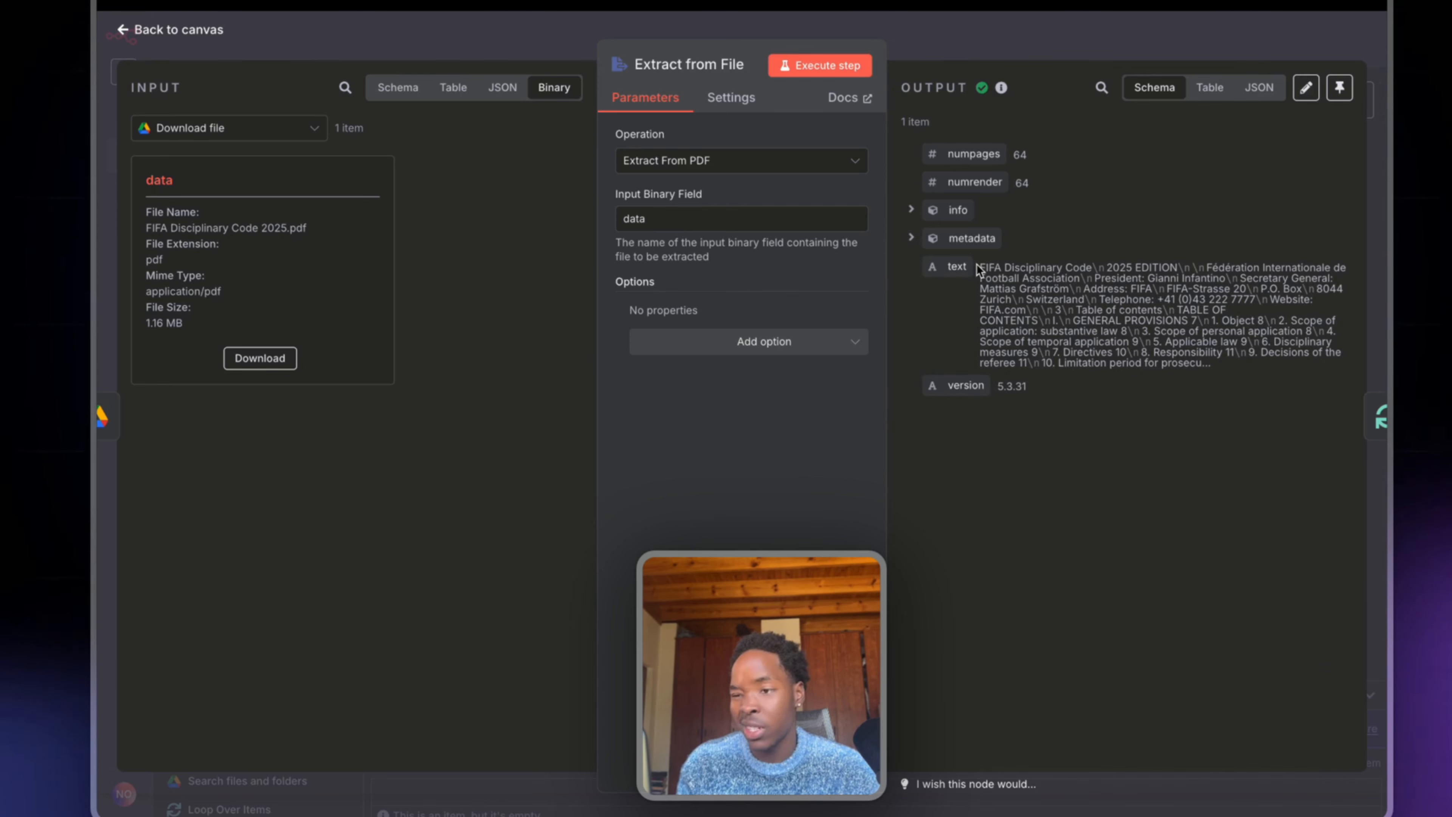
click(1000, 44)
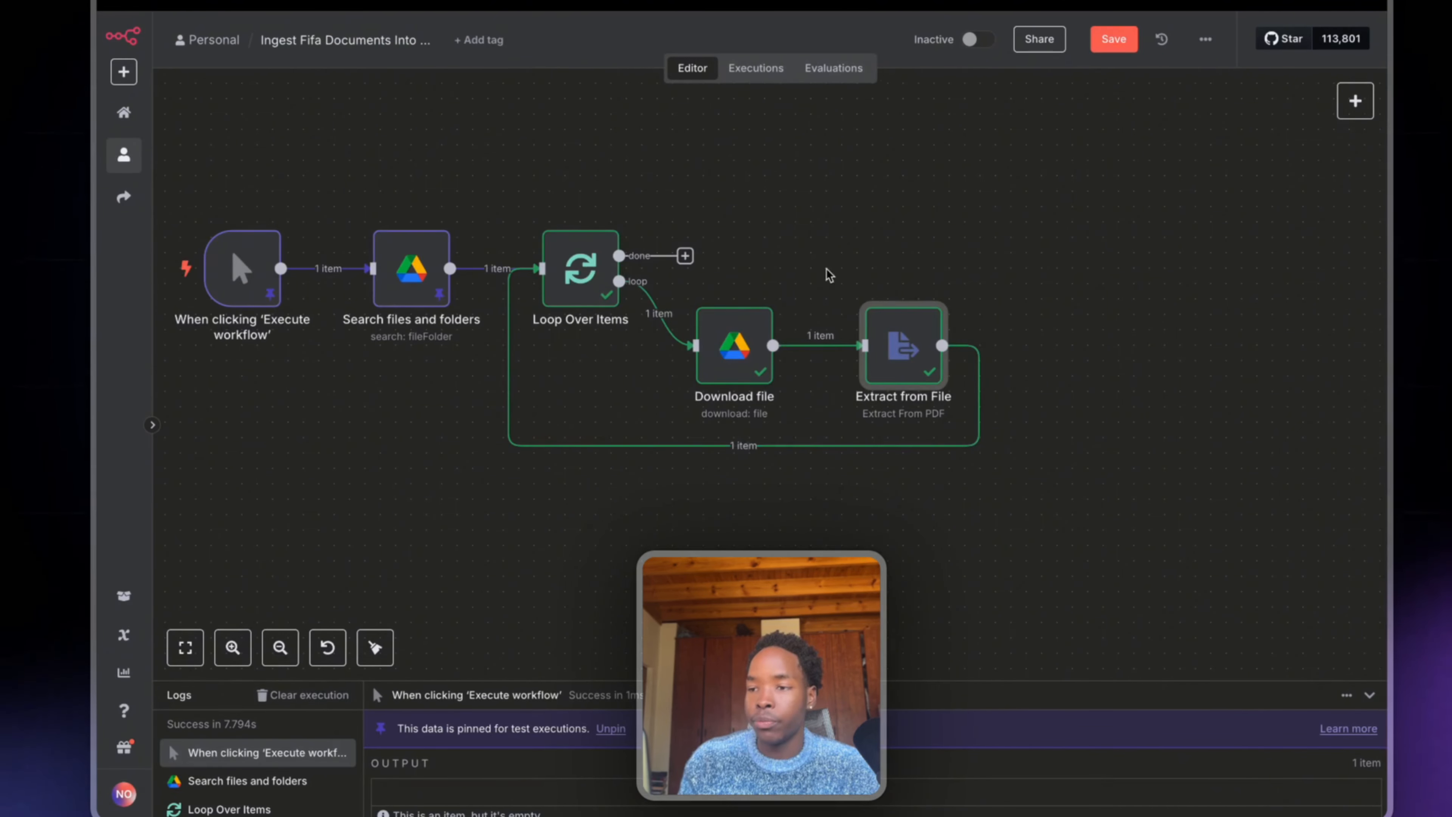
Step: Insert an Edit Fields (Set) node after Extract from File on the connection that returns to the loop
scroll(715, 371, right, 3)
click(615, 443)
text(edit)
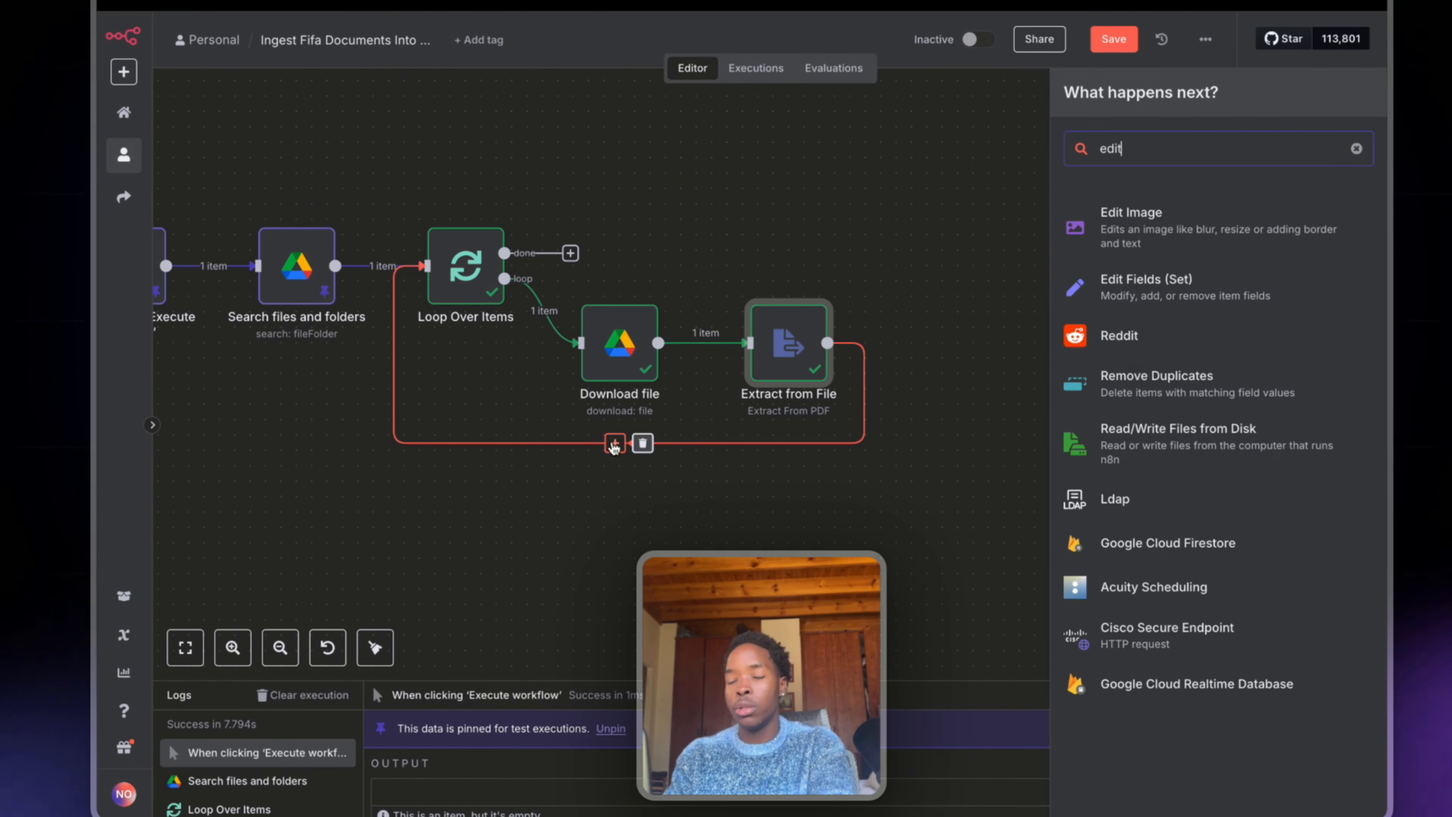
click(1211, 292)
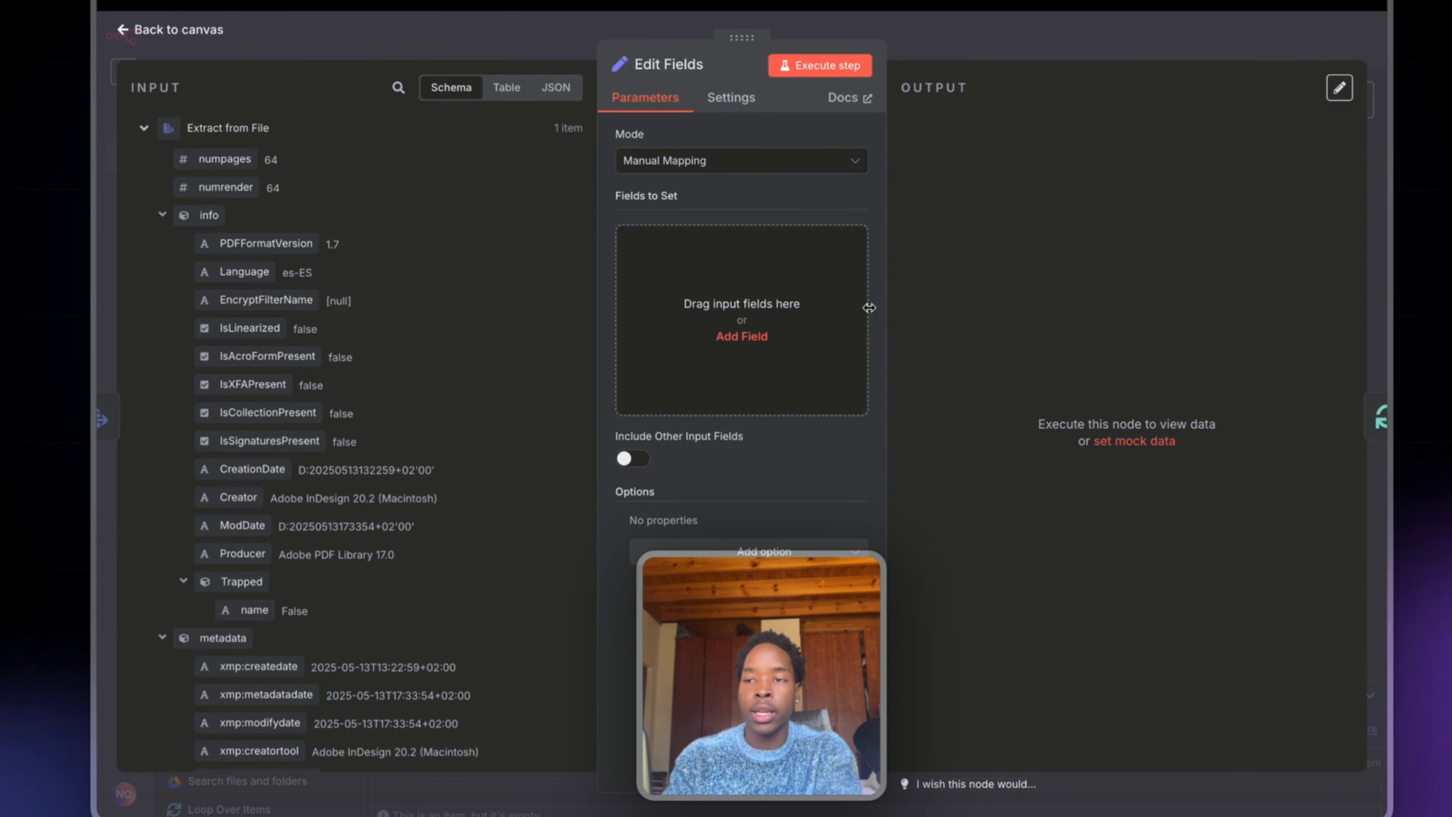
Step: Add a string field named text with the value {{ $json.text }} to the Edit Fields node, and return to the canvas
click(803, 309)
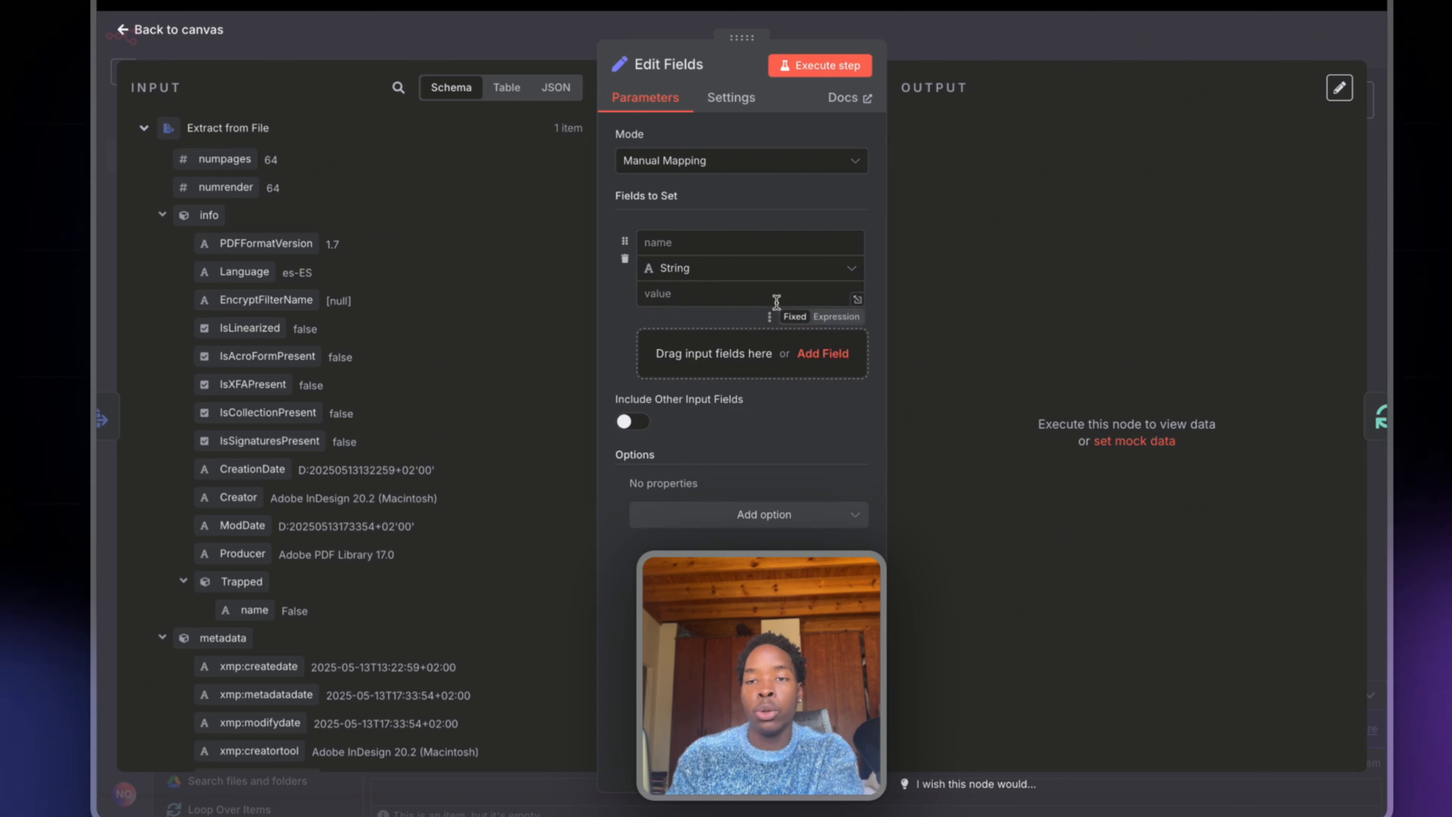
click(162, 215)
click(159, 243)
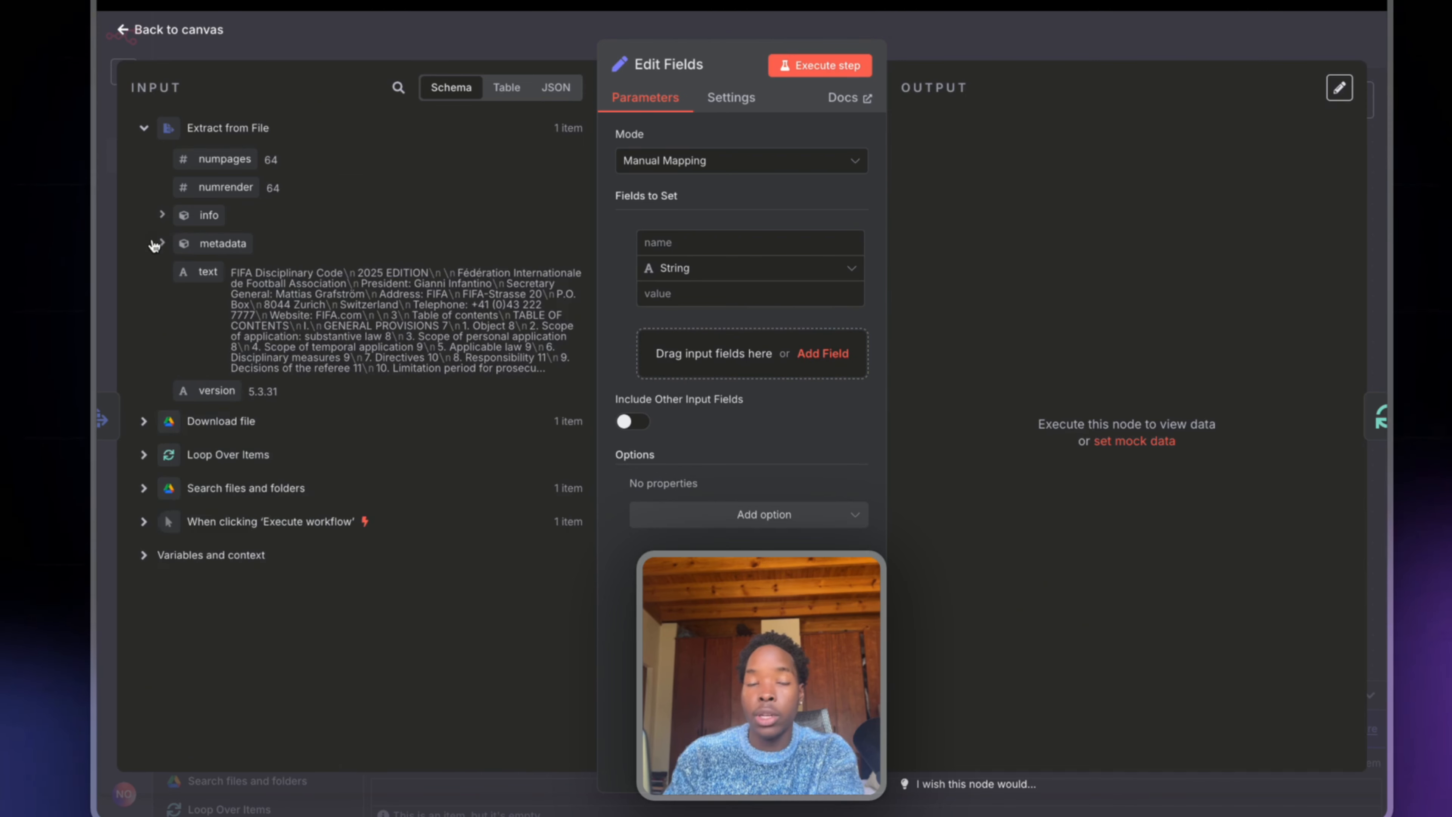
drag(205, 268, 703, 299)
click(671, 239)
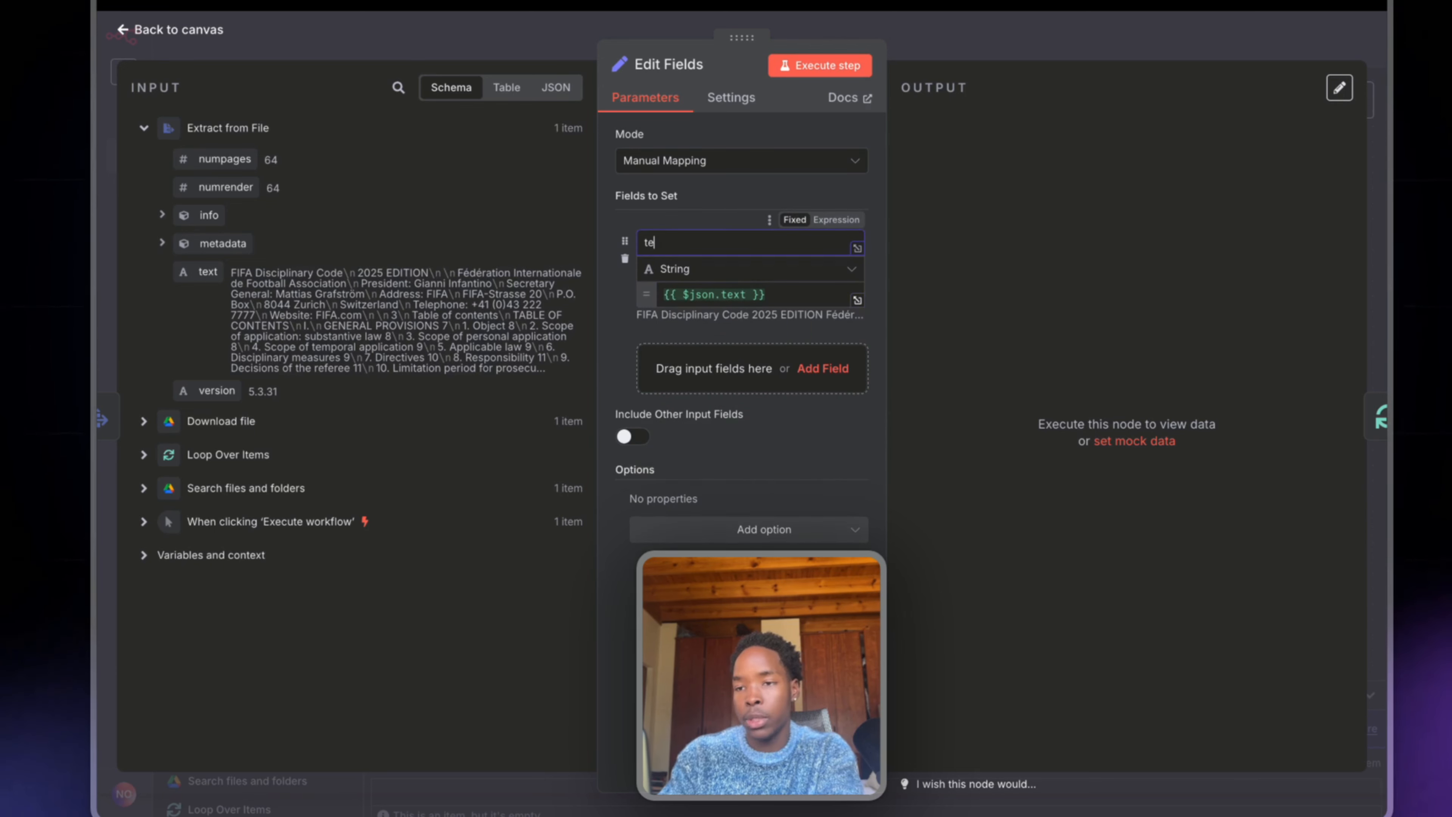
key(Escape)
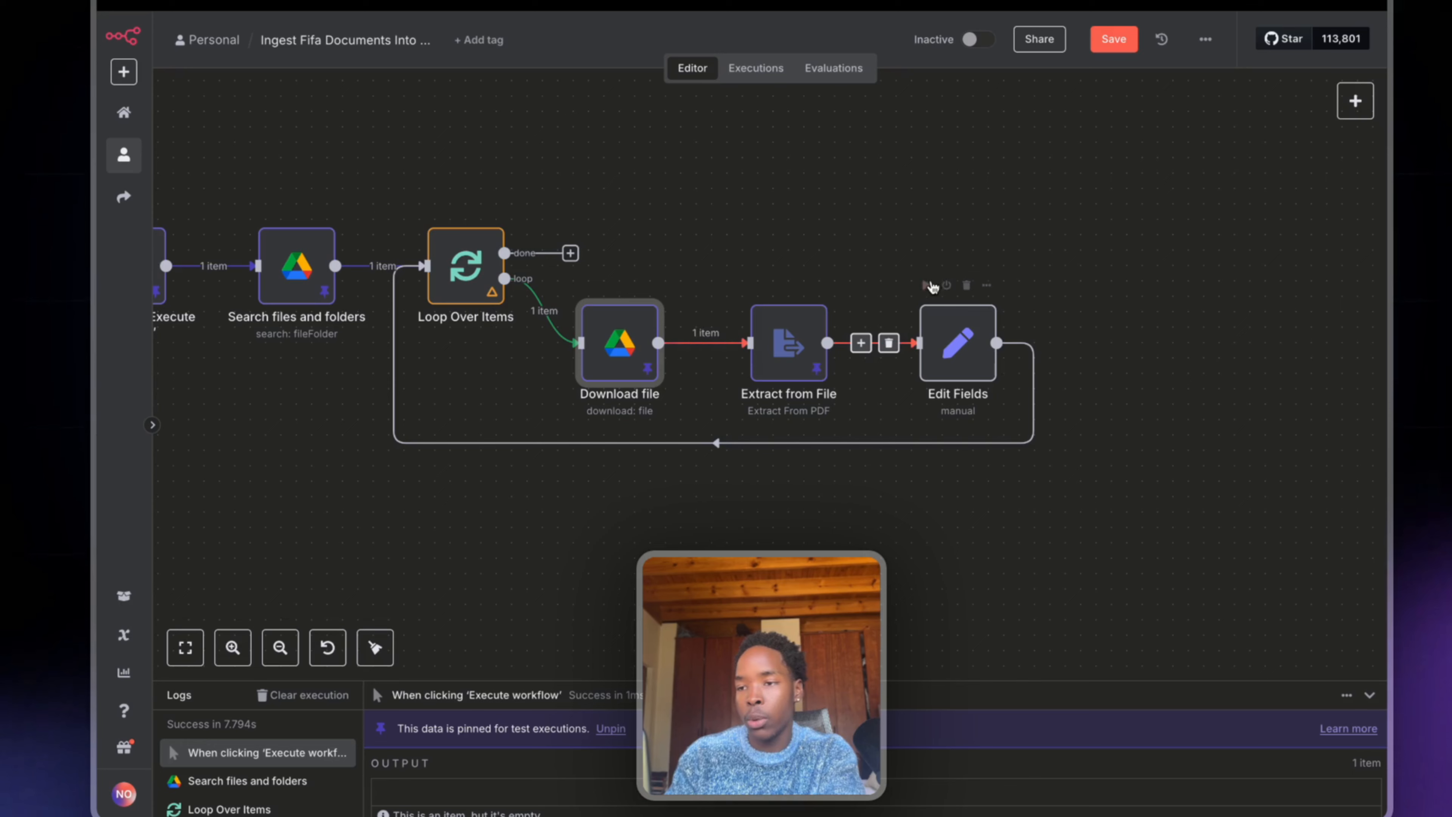
Step: Execute the Edit Fields node, check the text field in its output, and return to the canvas
click(927, 284)
scroll(1076, 376, right, 4)
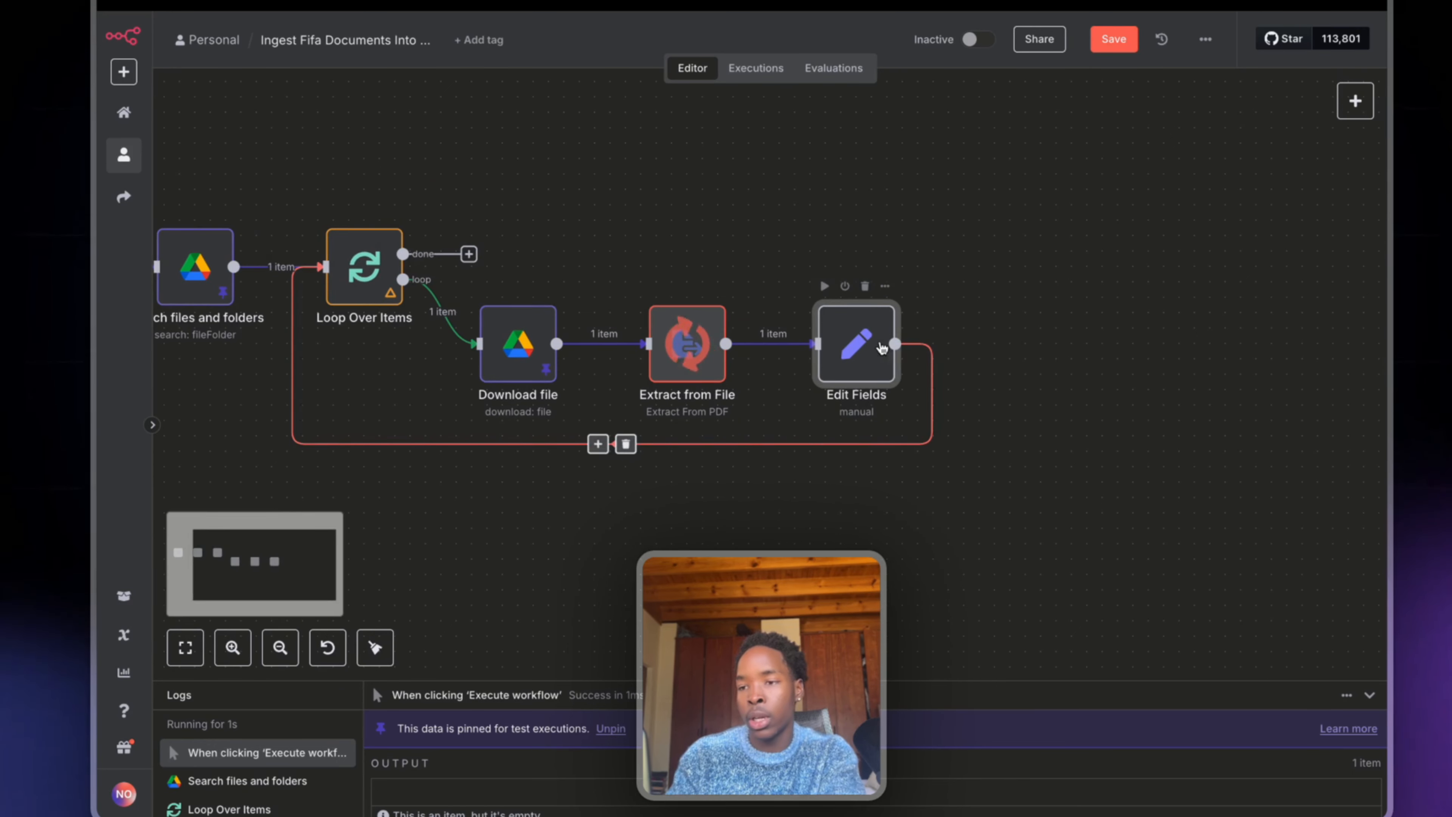
double_click(870, 363)
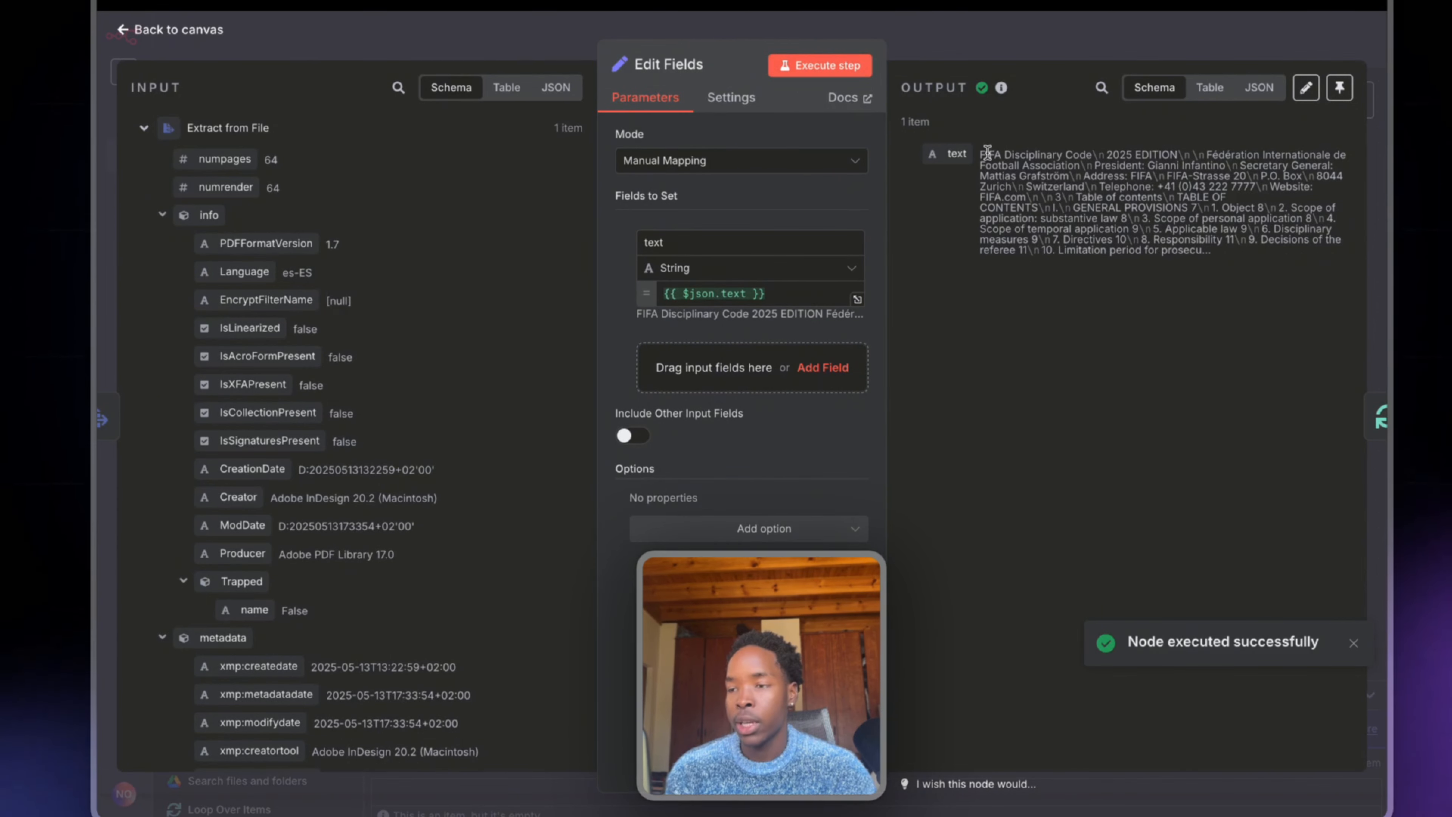
key(Escape)
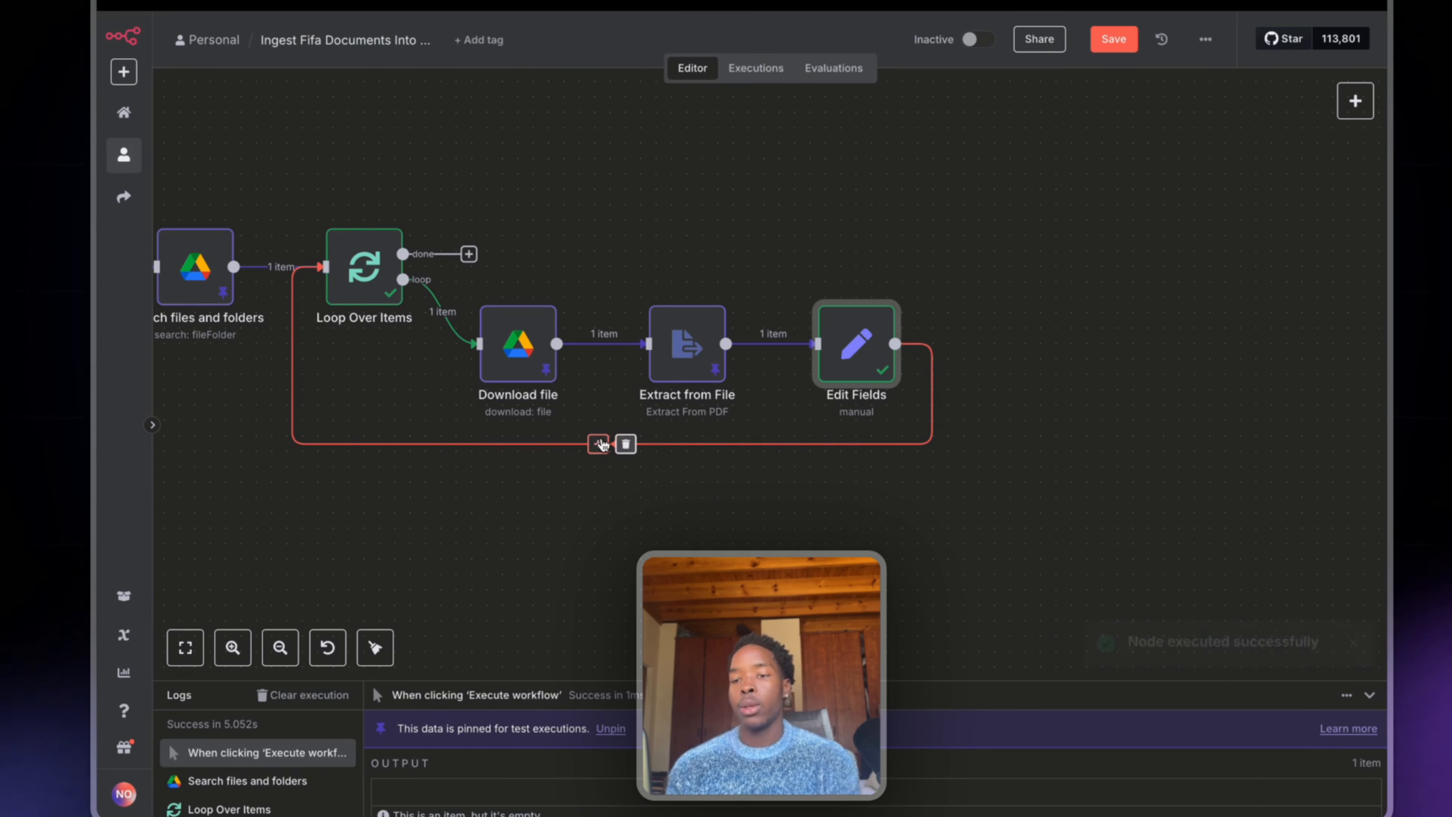
Step: Insert a Supabase Vector Store node with the Add documents to vector store action after Edit Fields, and return to the canvas
click(598, 444)
text(supa)
click(1199, 214)
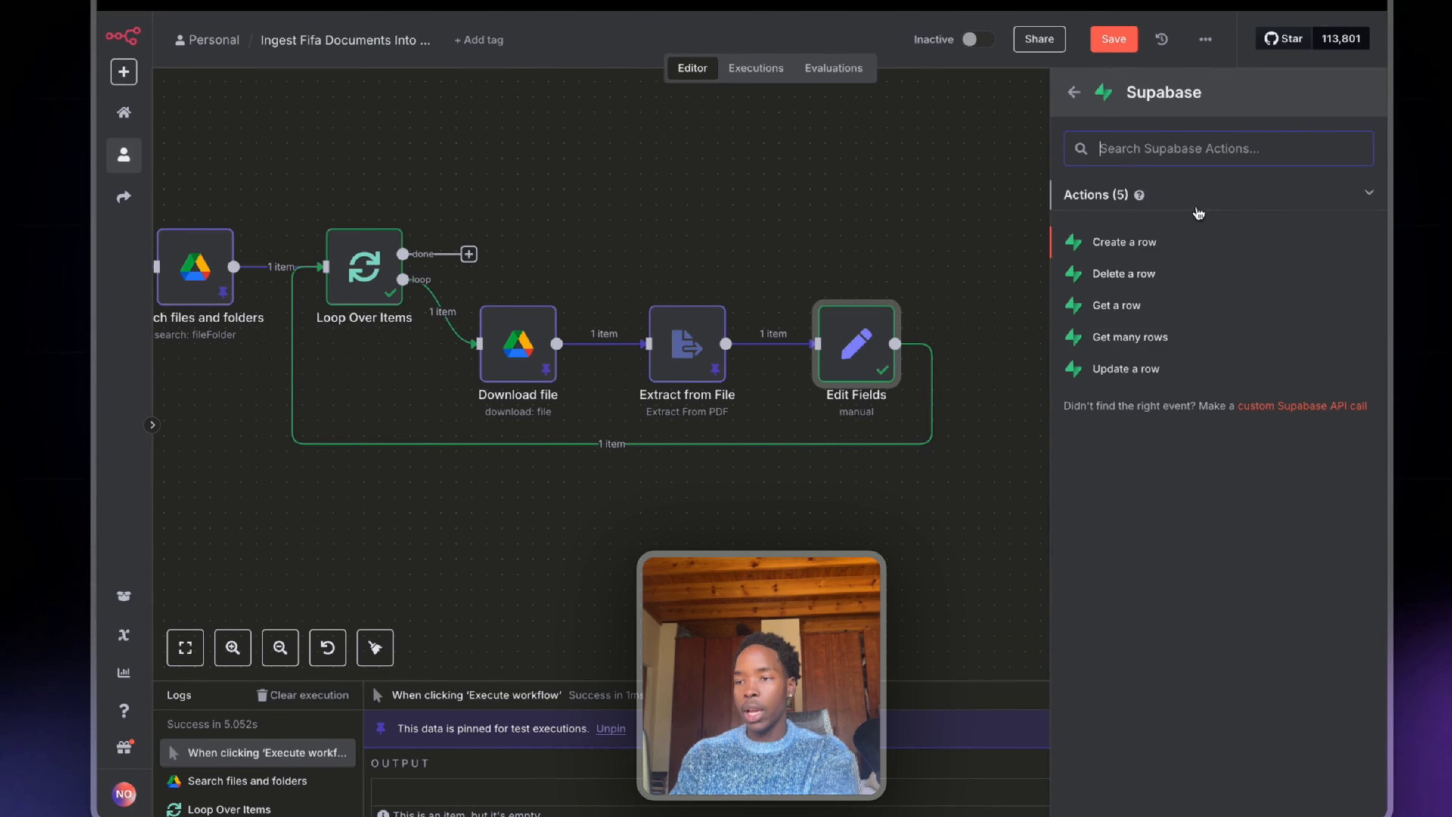
click(1076, 100)
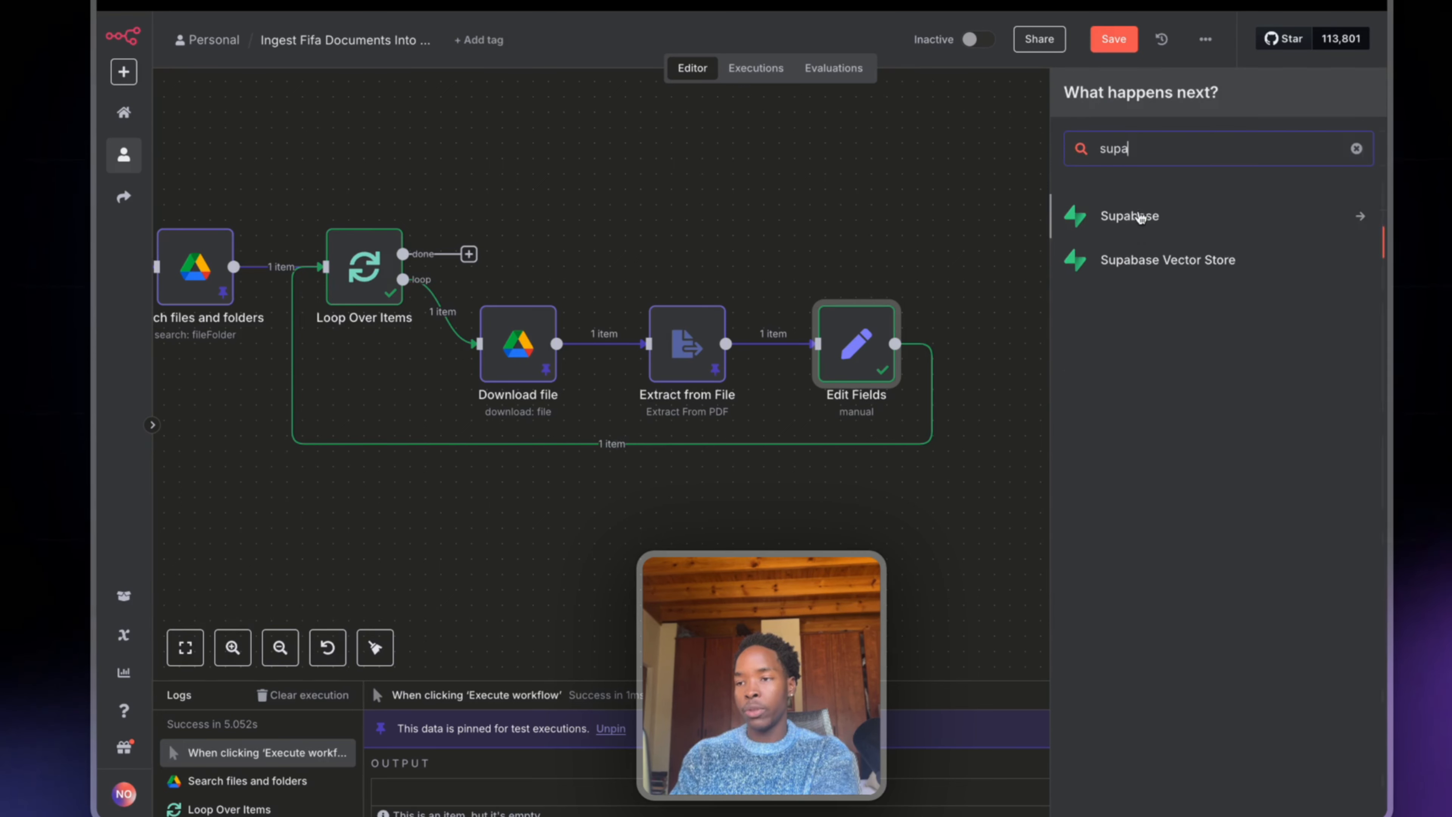
click(1146, 259)
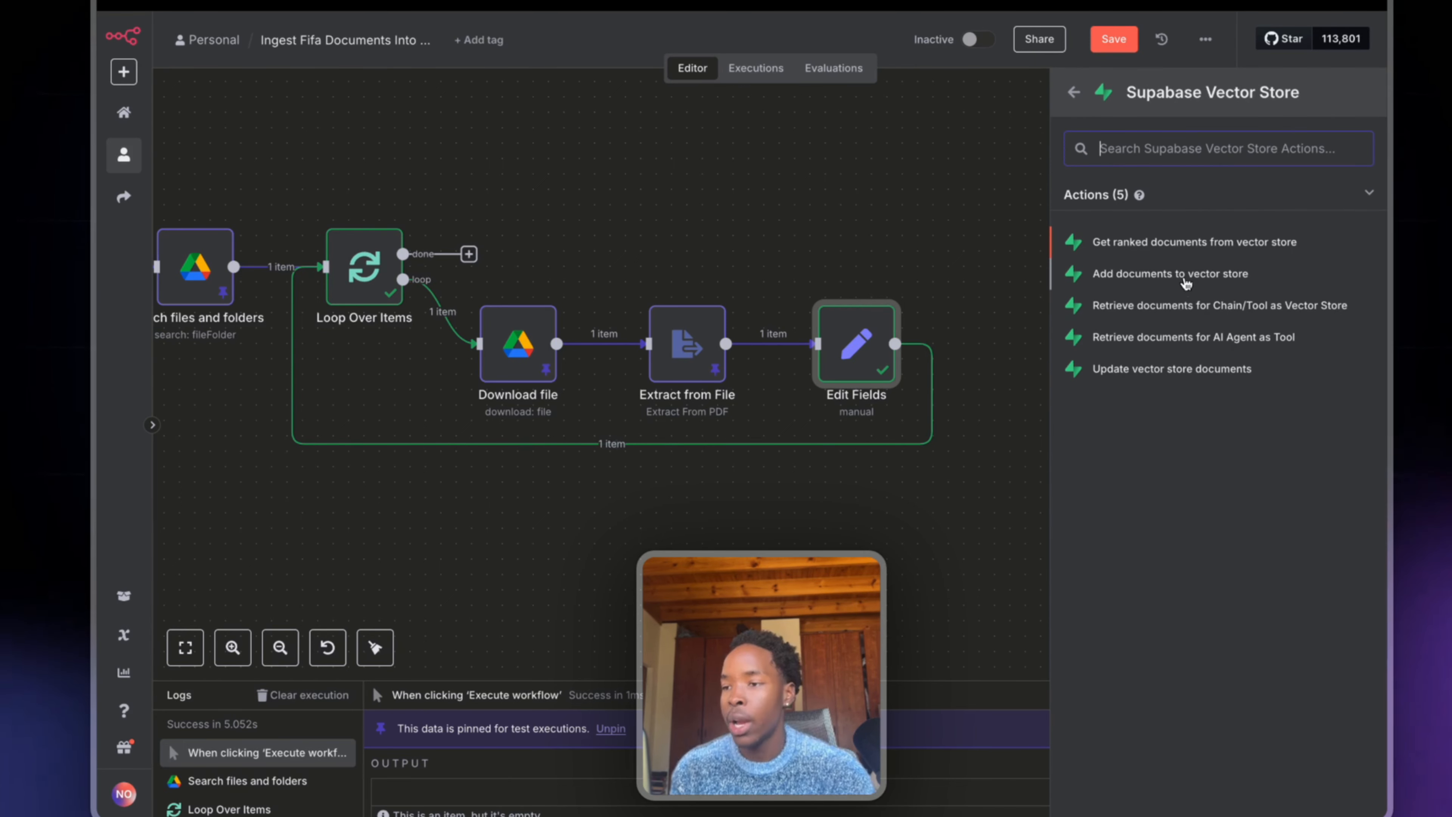
click(1194, 280)
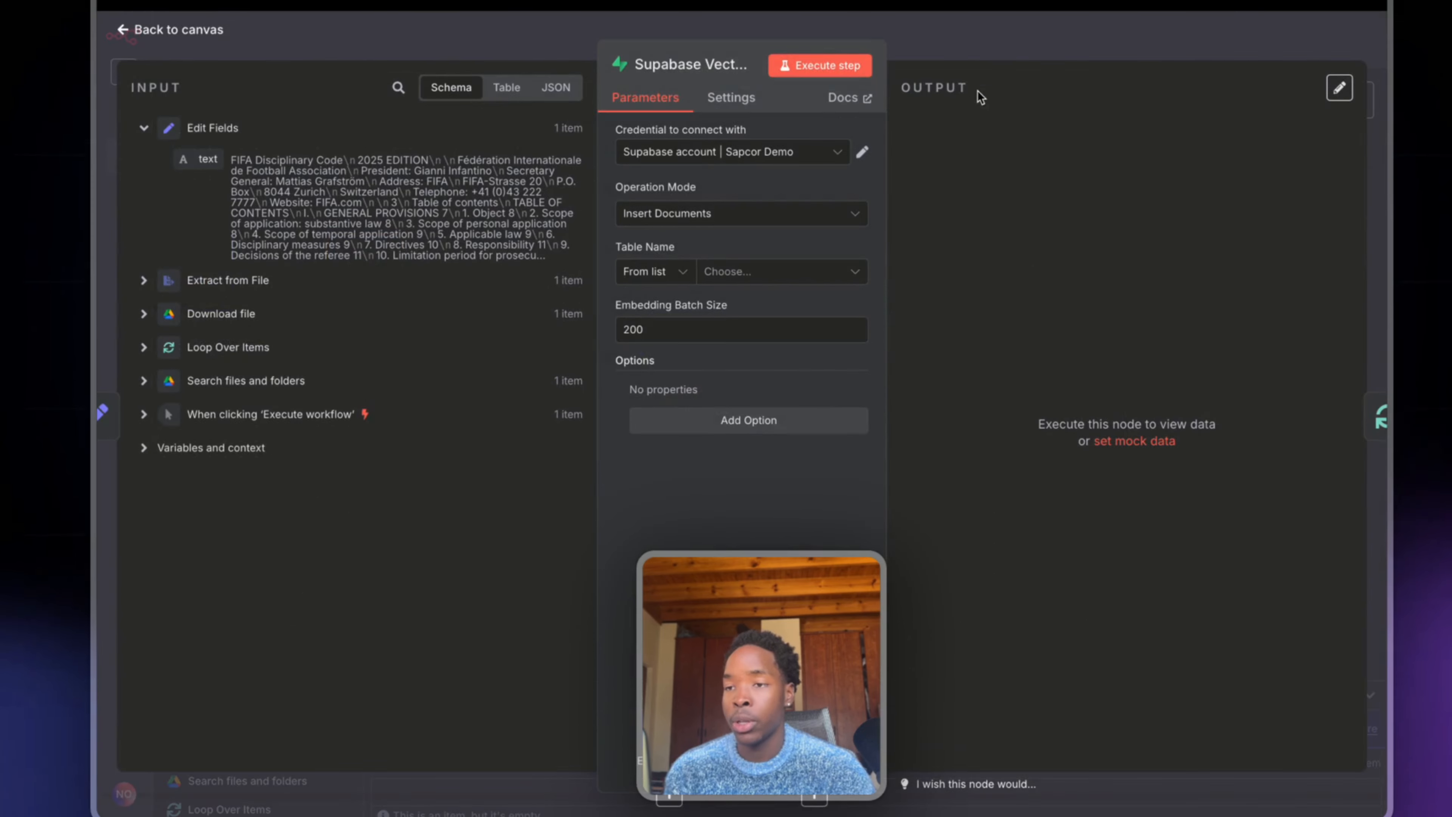
key(Escape)
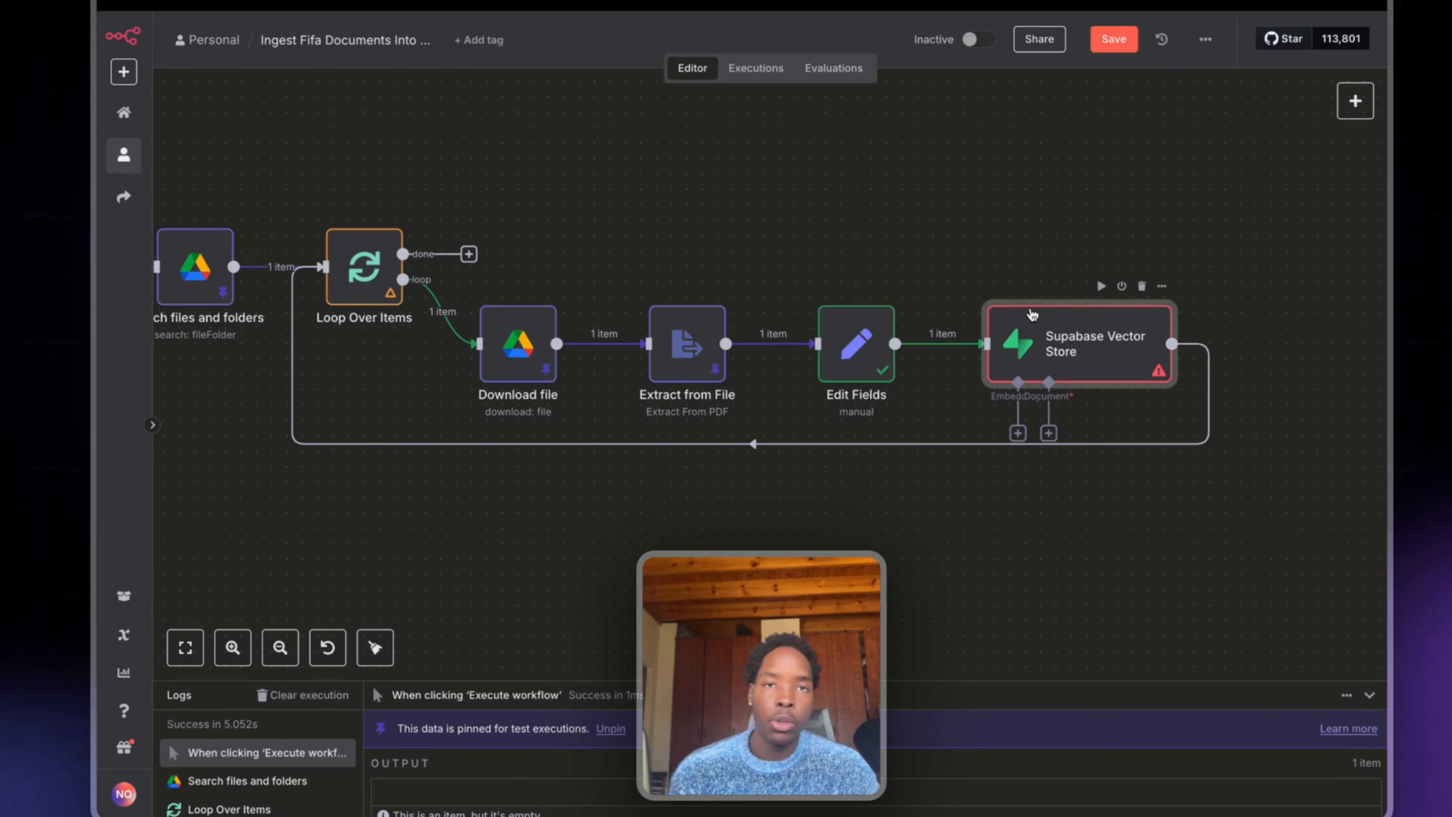
scroll(1033, 314, down, 3)
scroll(1018, 269, right, 1)
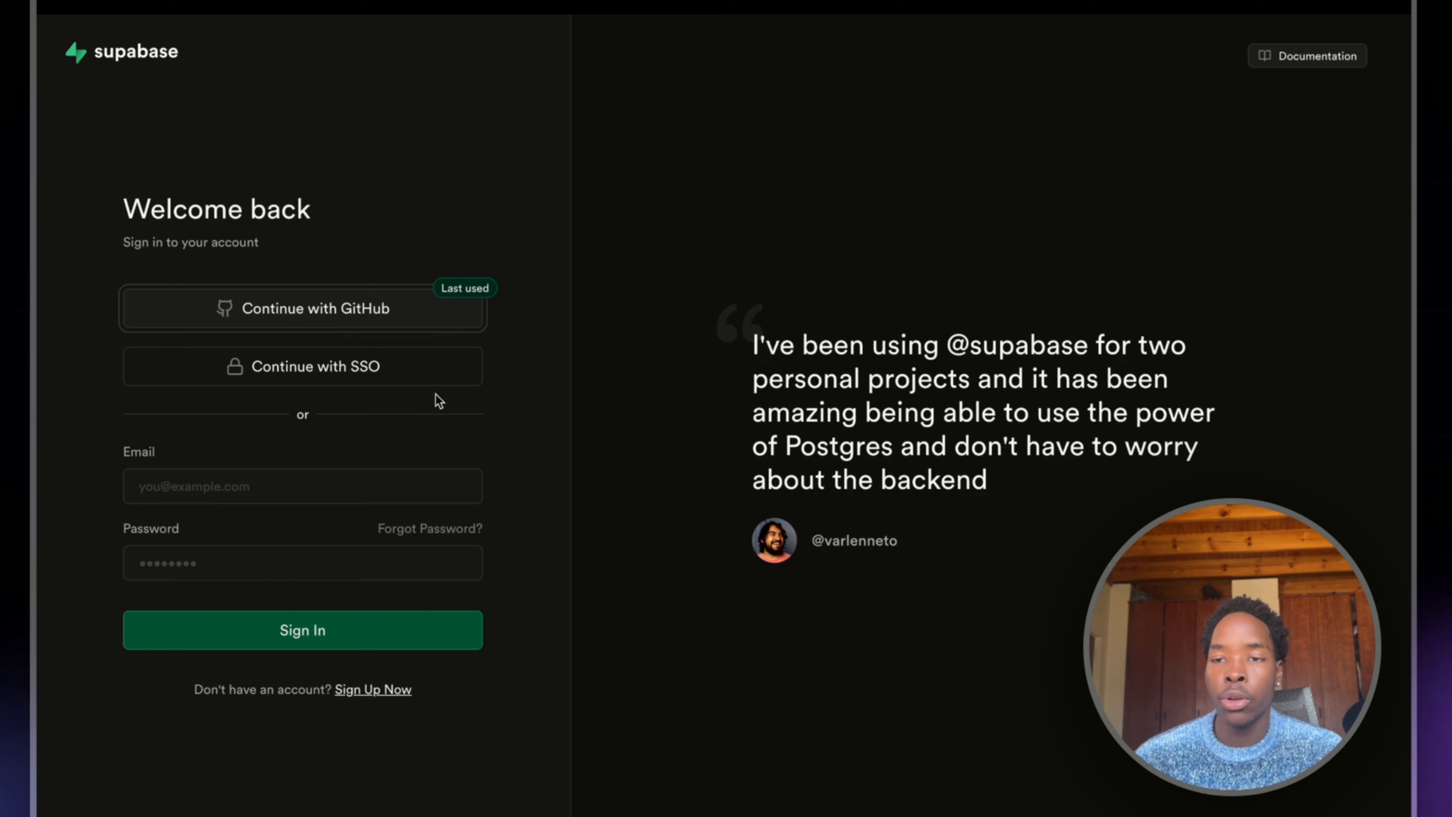
Step: Sign in to Supabase with GitHub and create a project named Fifa Rules with a generated database password
click(385, 306)
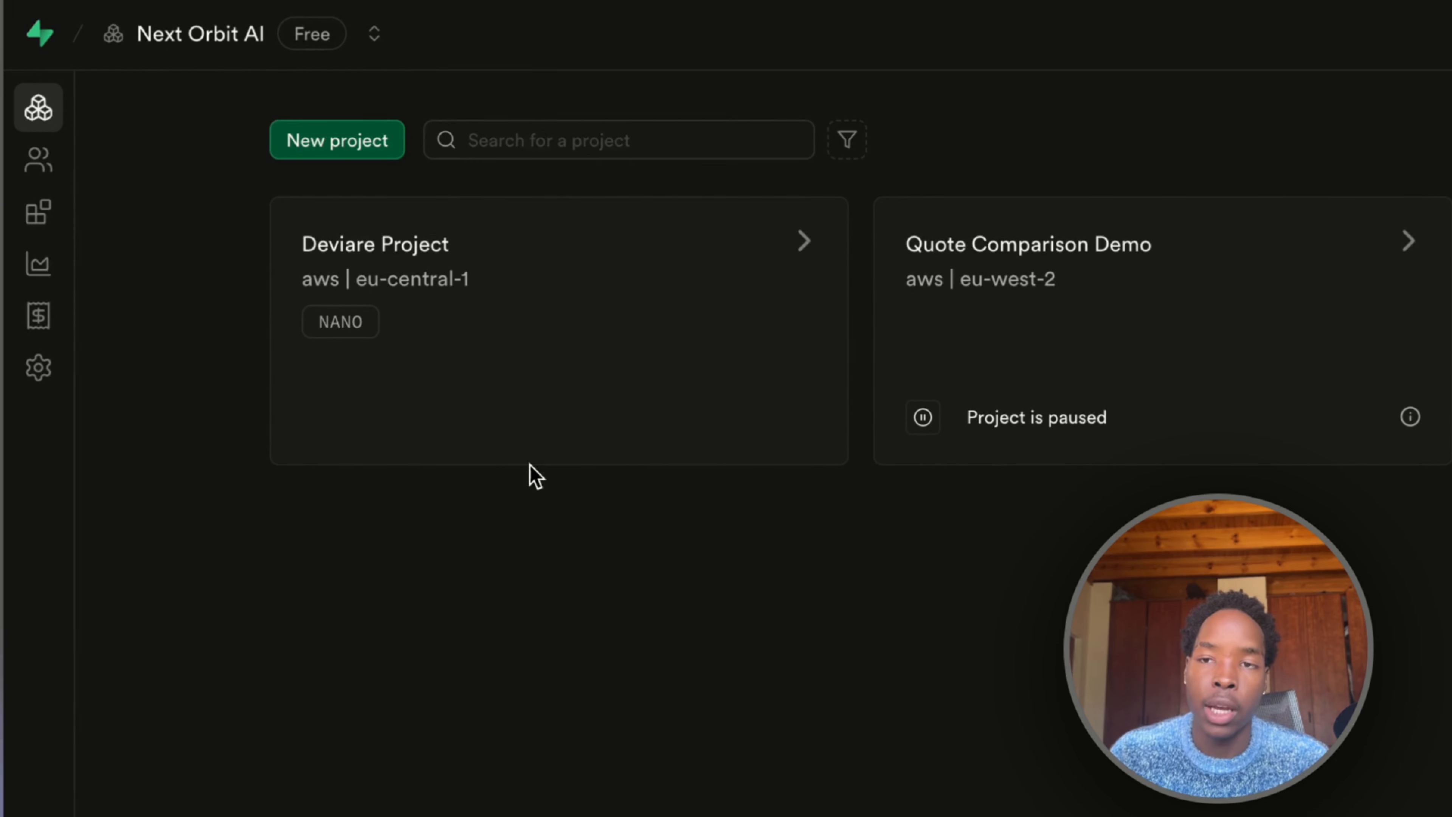
click(325, 152)
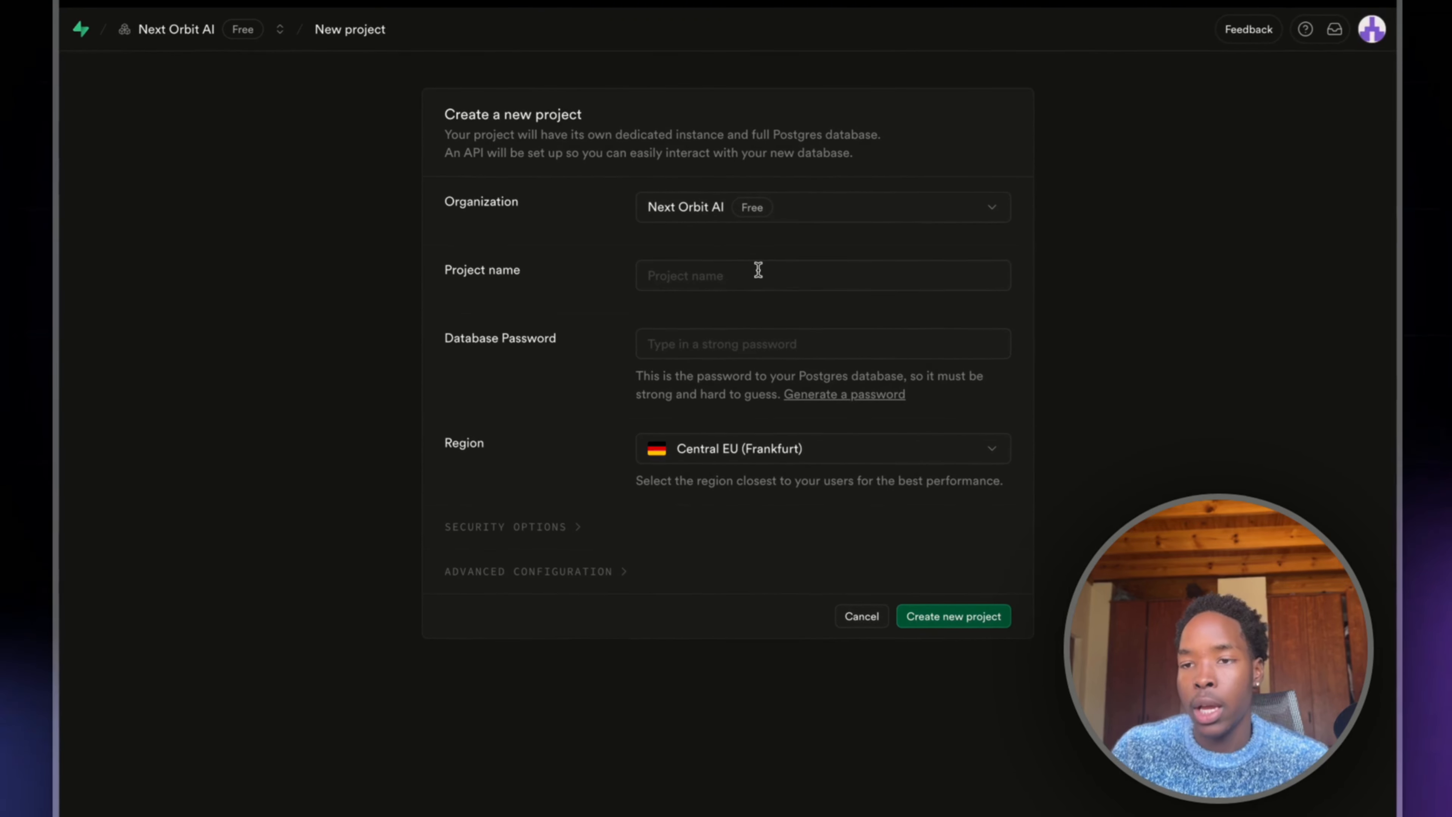
click(759, 270)
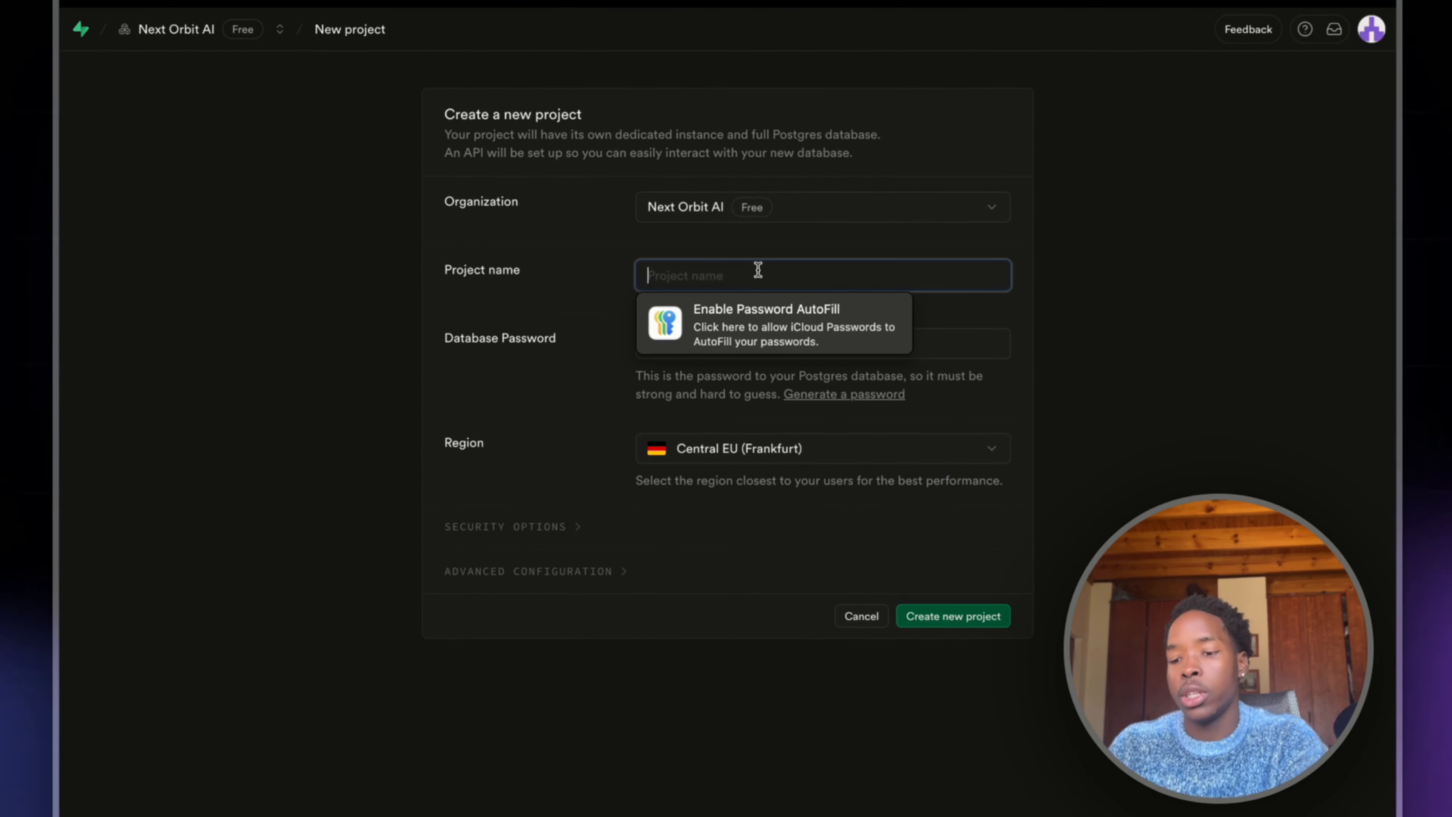
text(Fifa Rules)
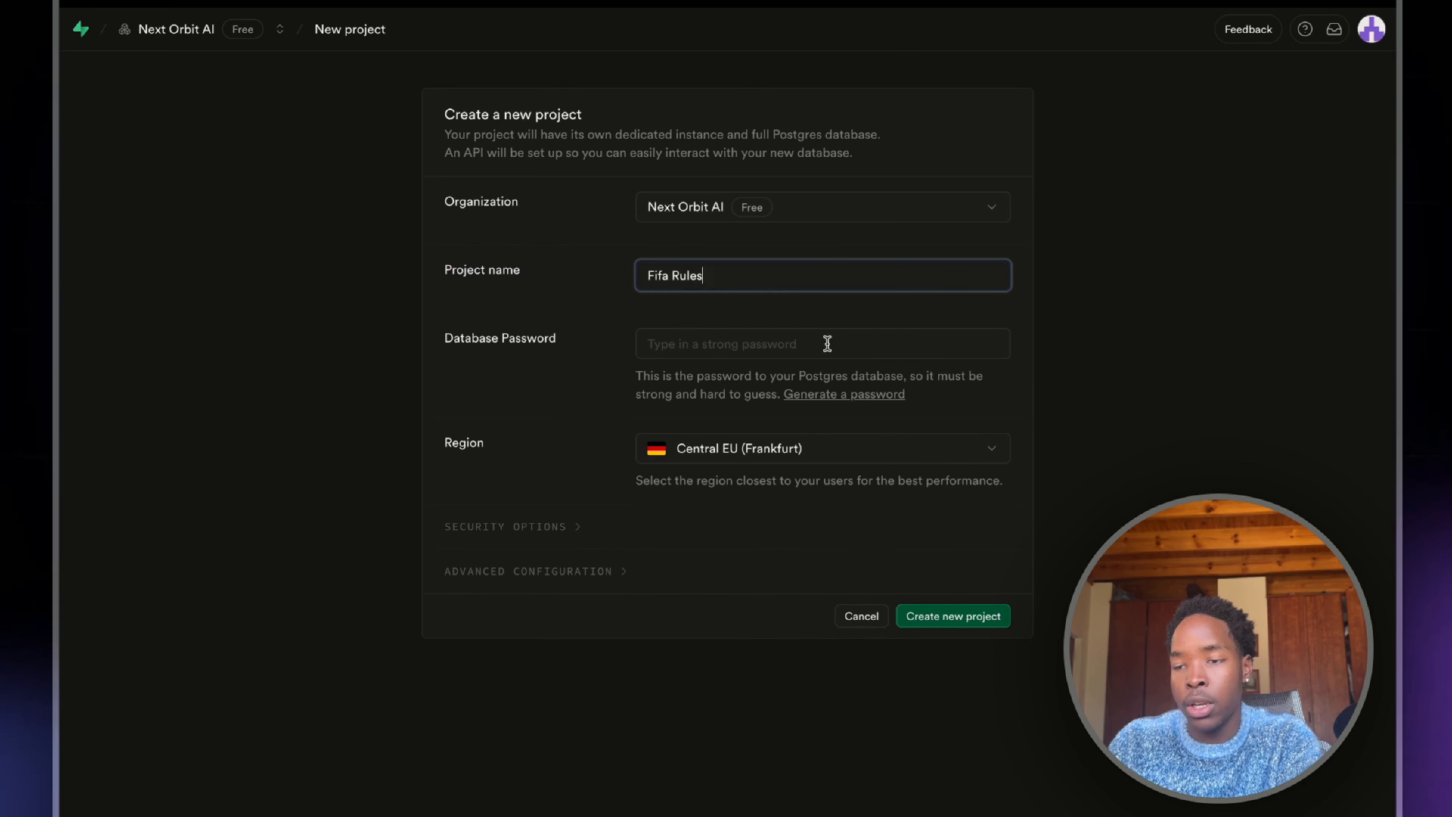
click(818, 351)
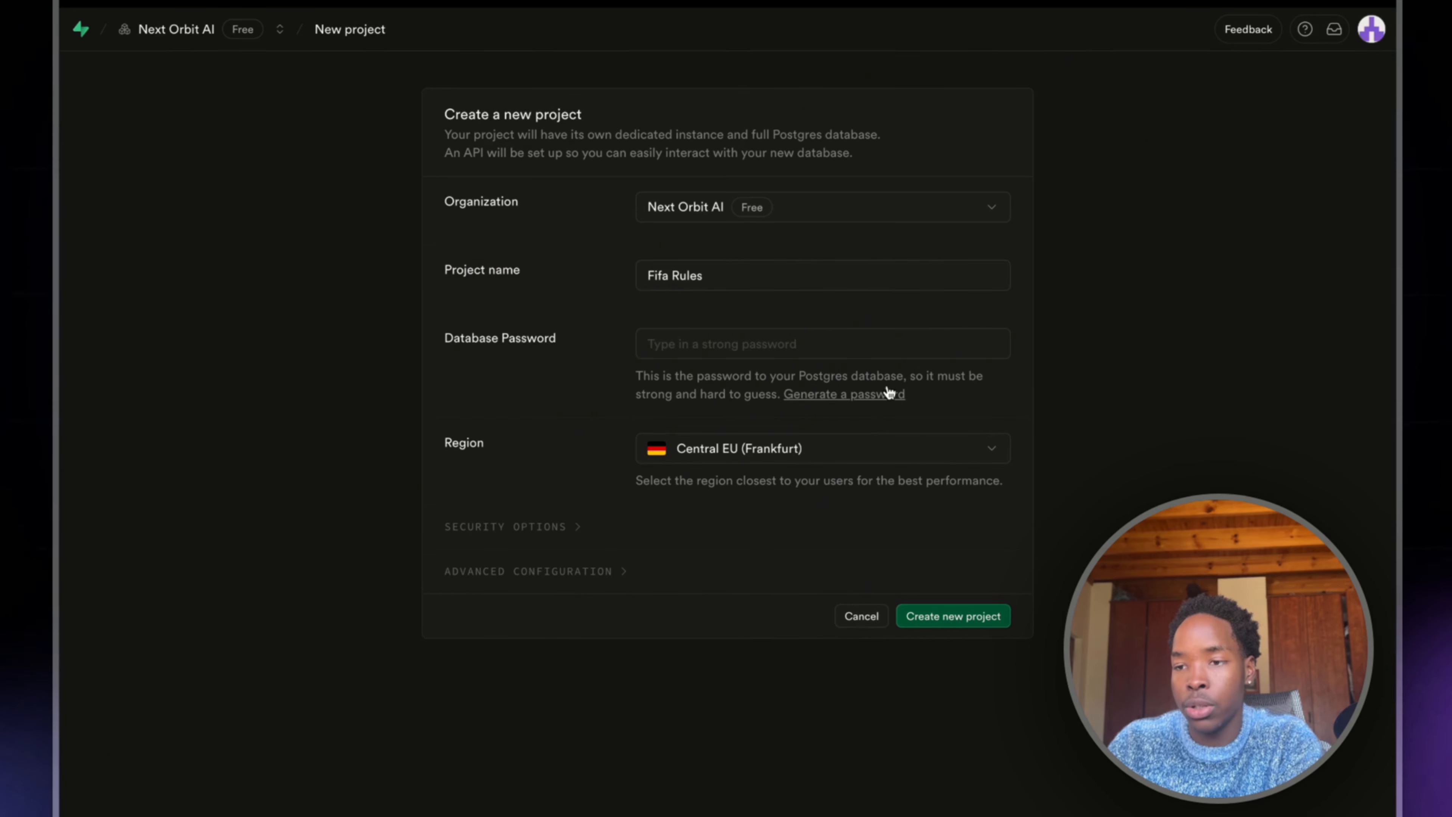
click(842, 399)
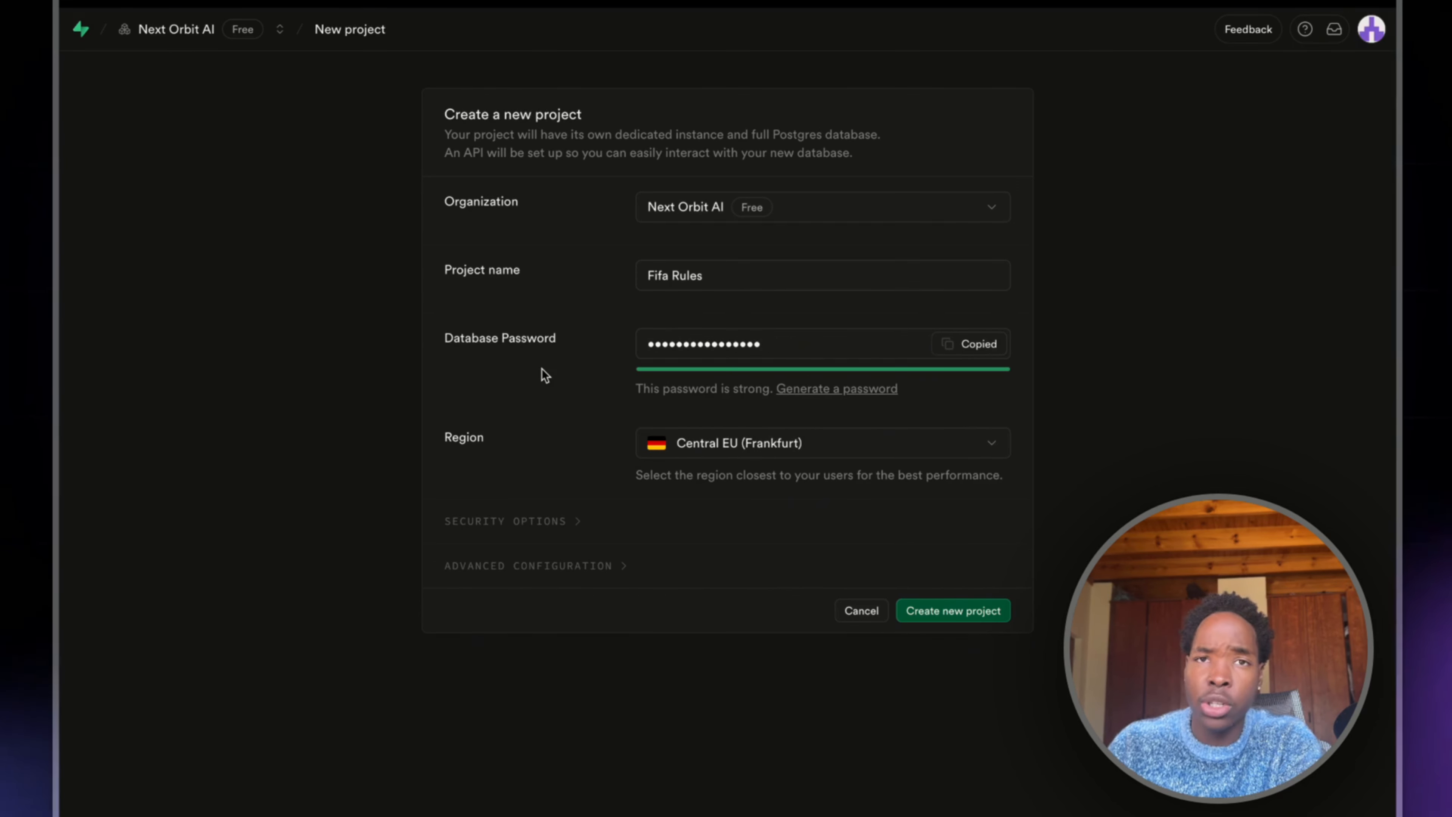
click(945, 611)
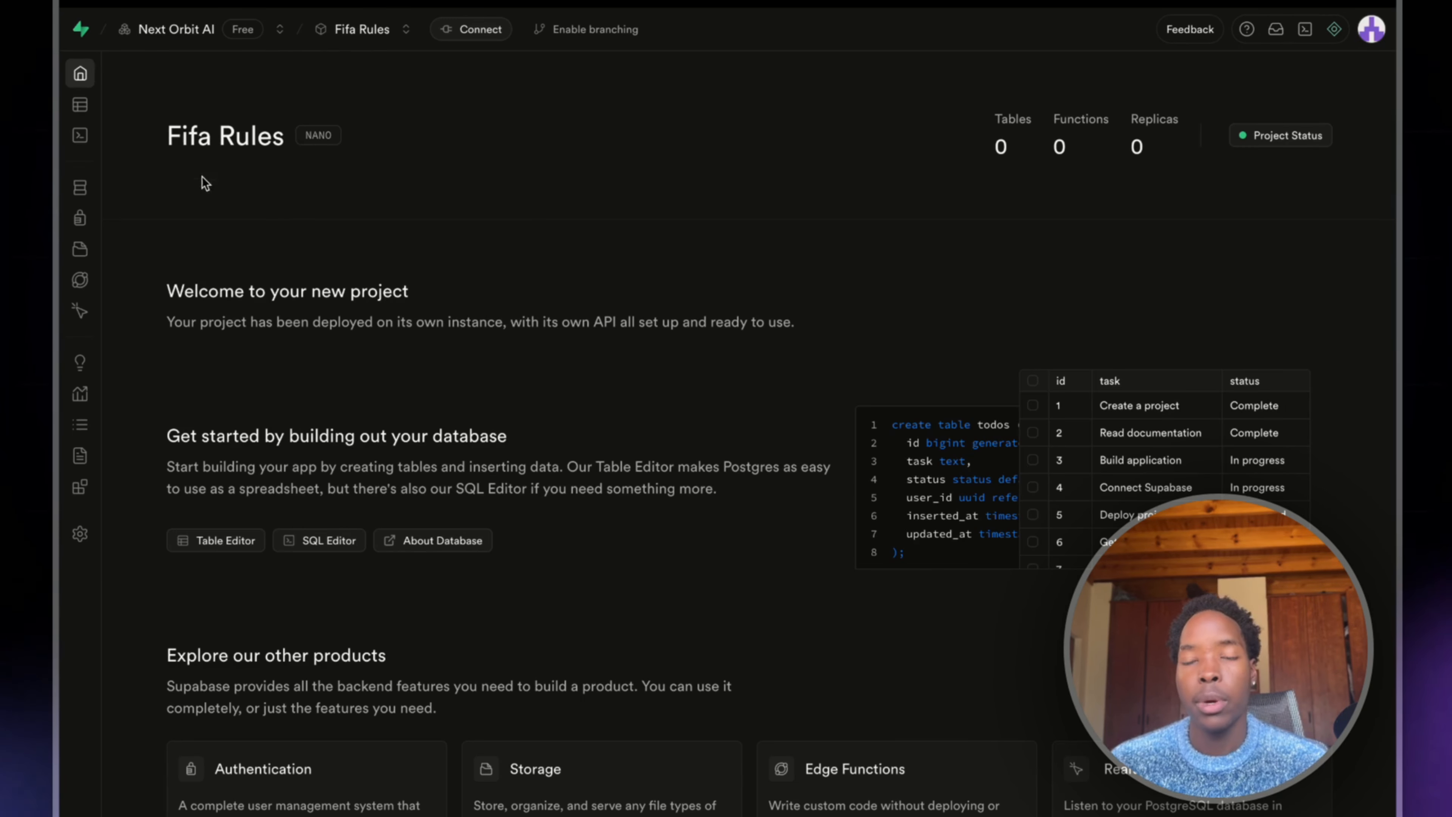
Step: Create a new SQL snippet and paste the query that enables pgvector and defines the documents table and match_documents function
mouse_move(76, 152)
click(135, 188)
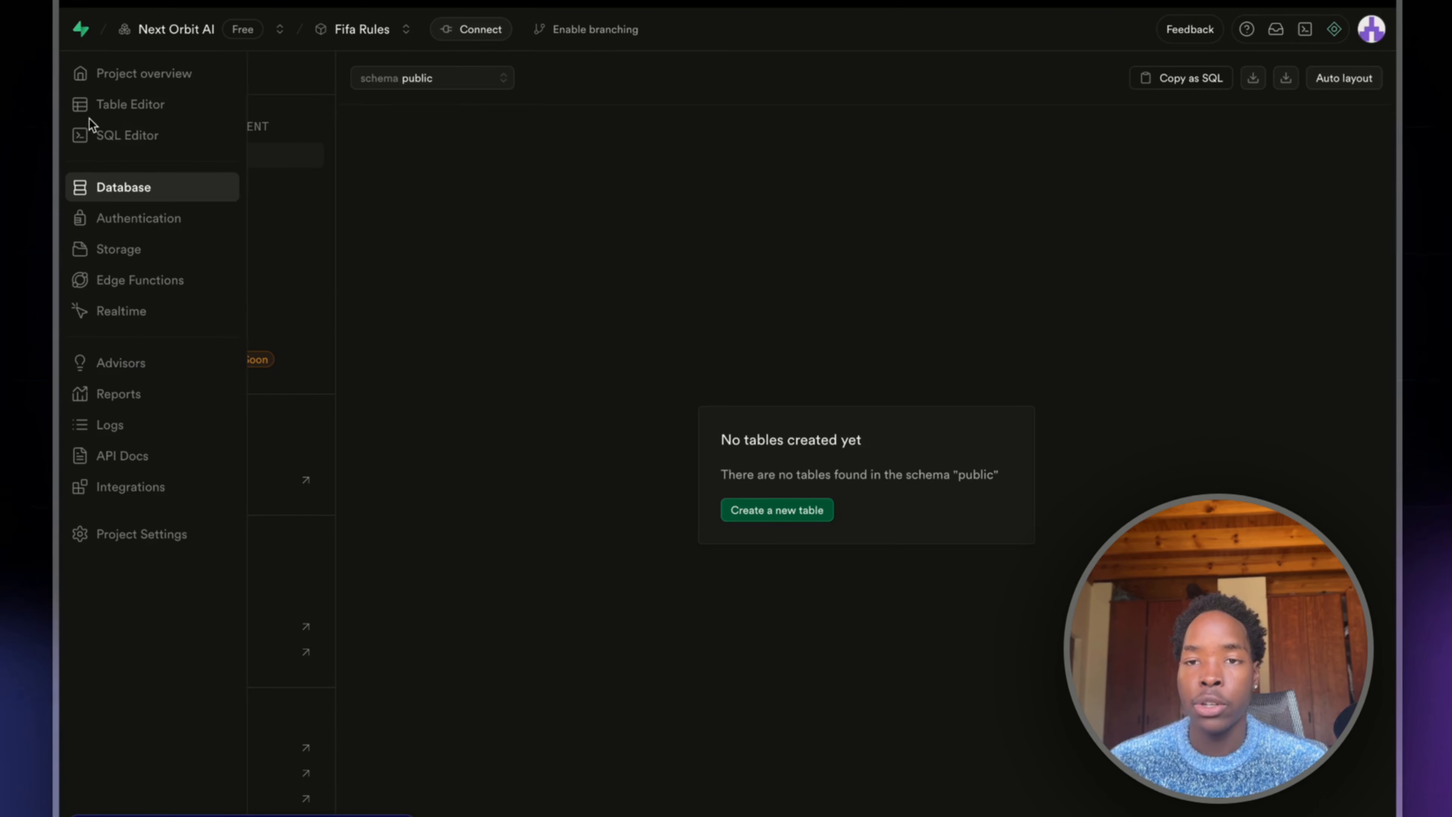
click(106, 137)
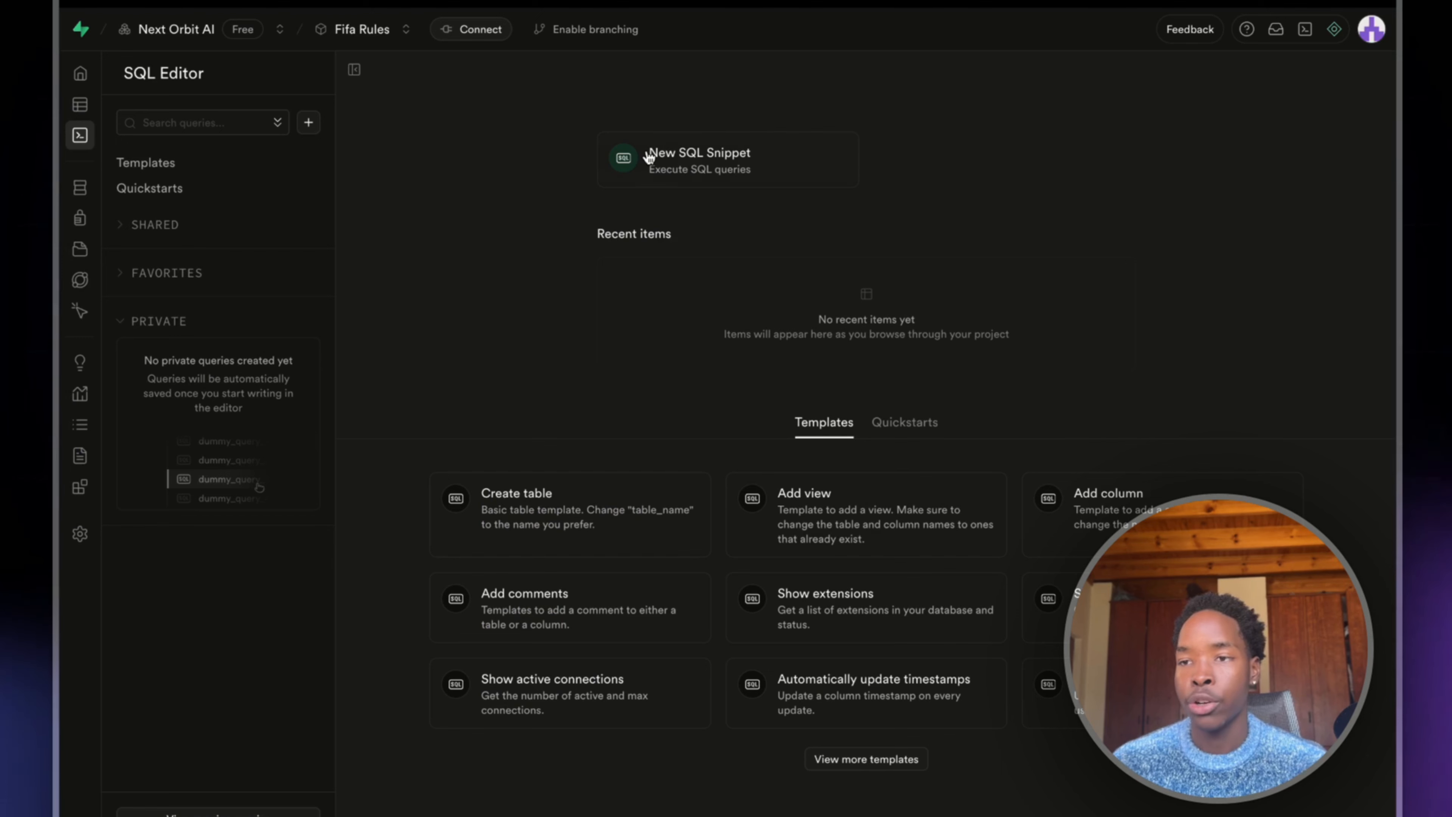
click(690, 179)
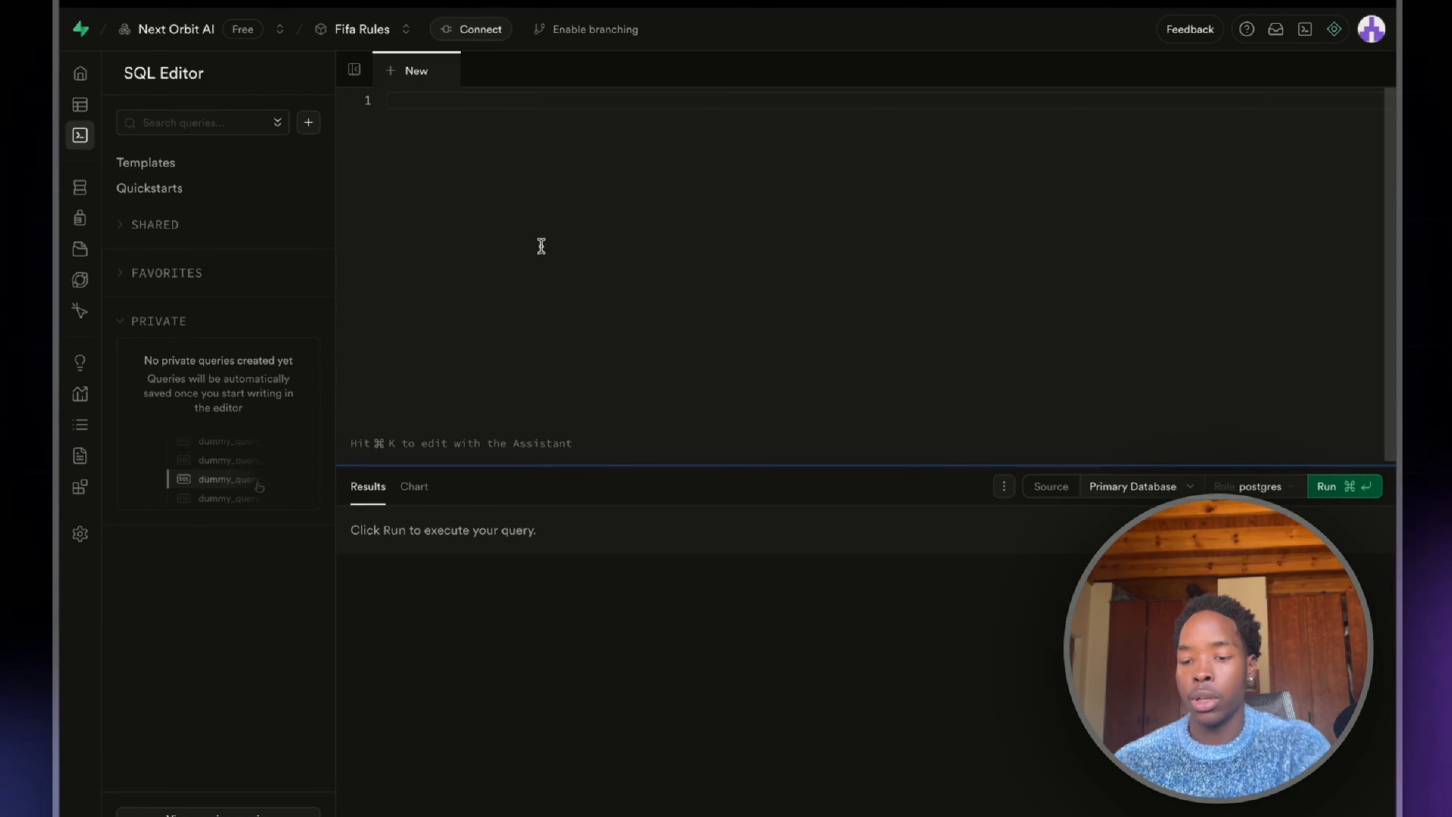
key(super+v)
scroll(541, 246, up, 7)
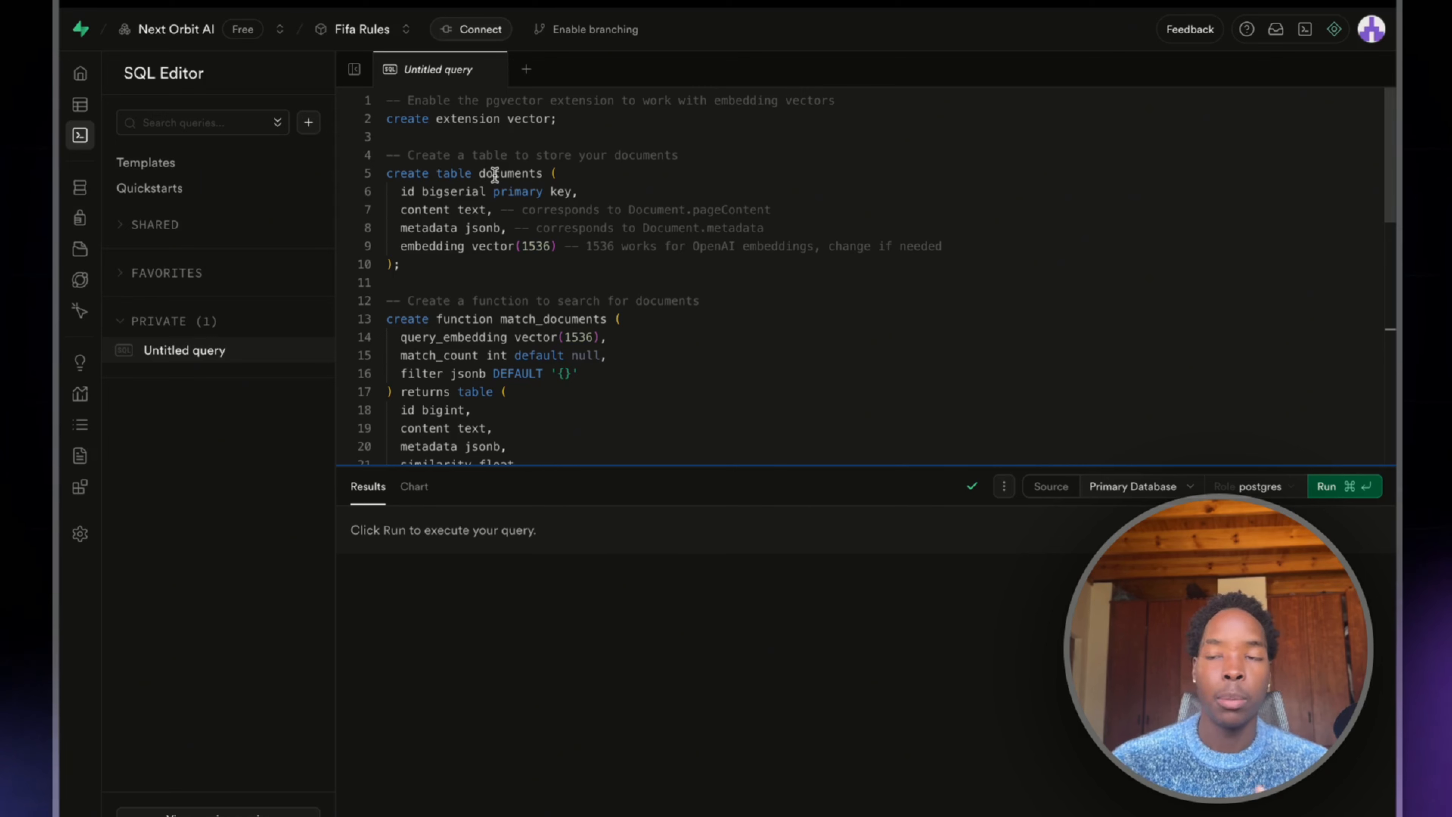
Step: Clear the query, paste the full vector store SQL again, run it, and check the project's database tables for documents
double_click(527, 179)
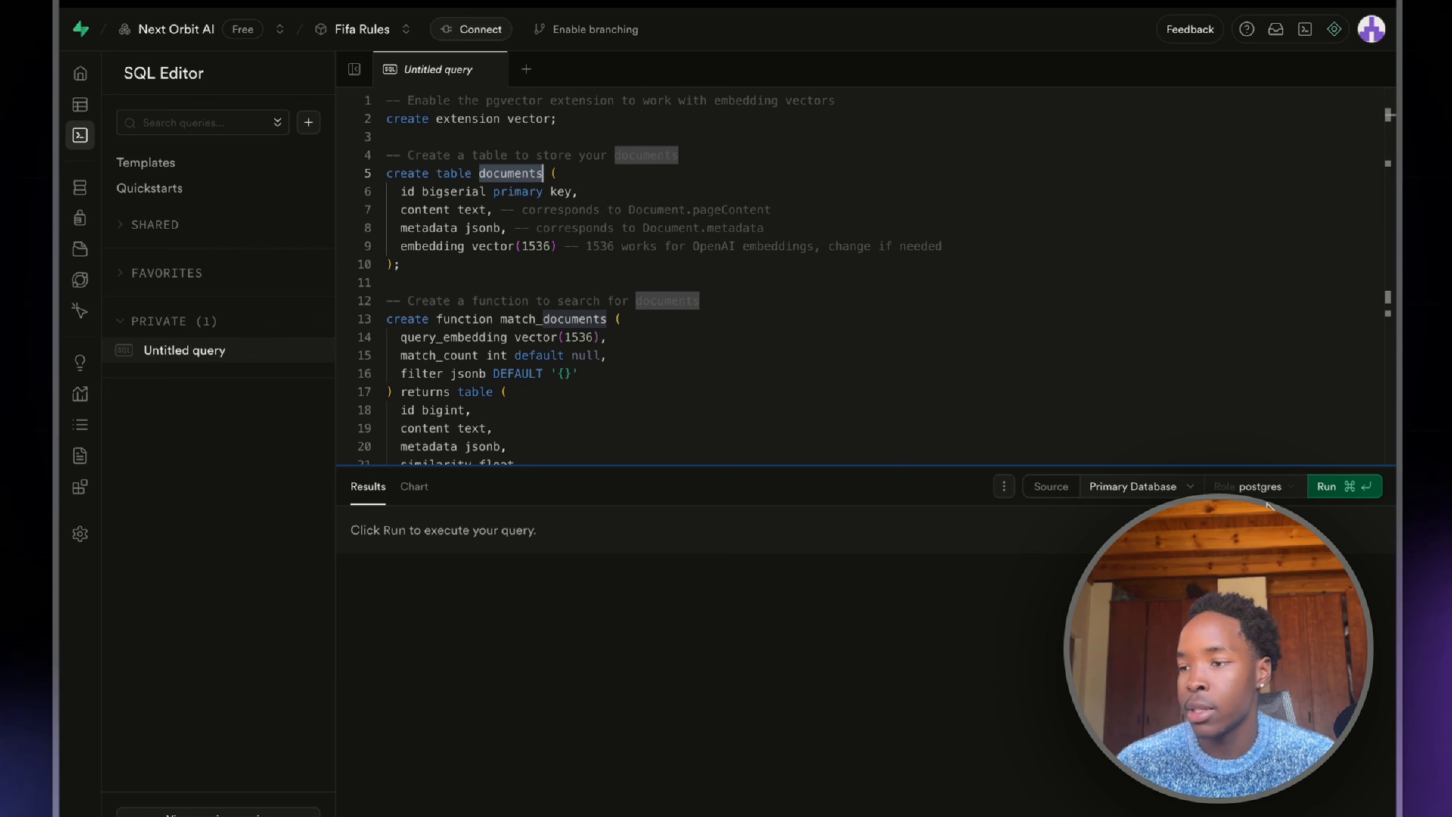
key(super+Return)
key(super+a)
key(BackSpace)
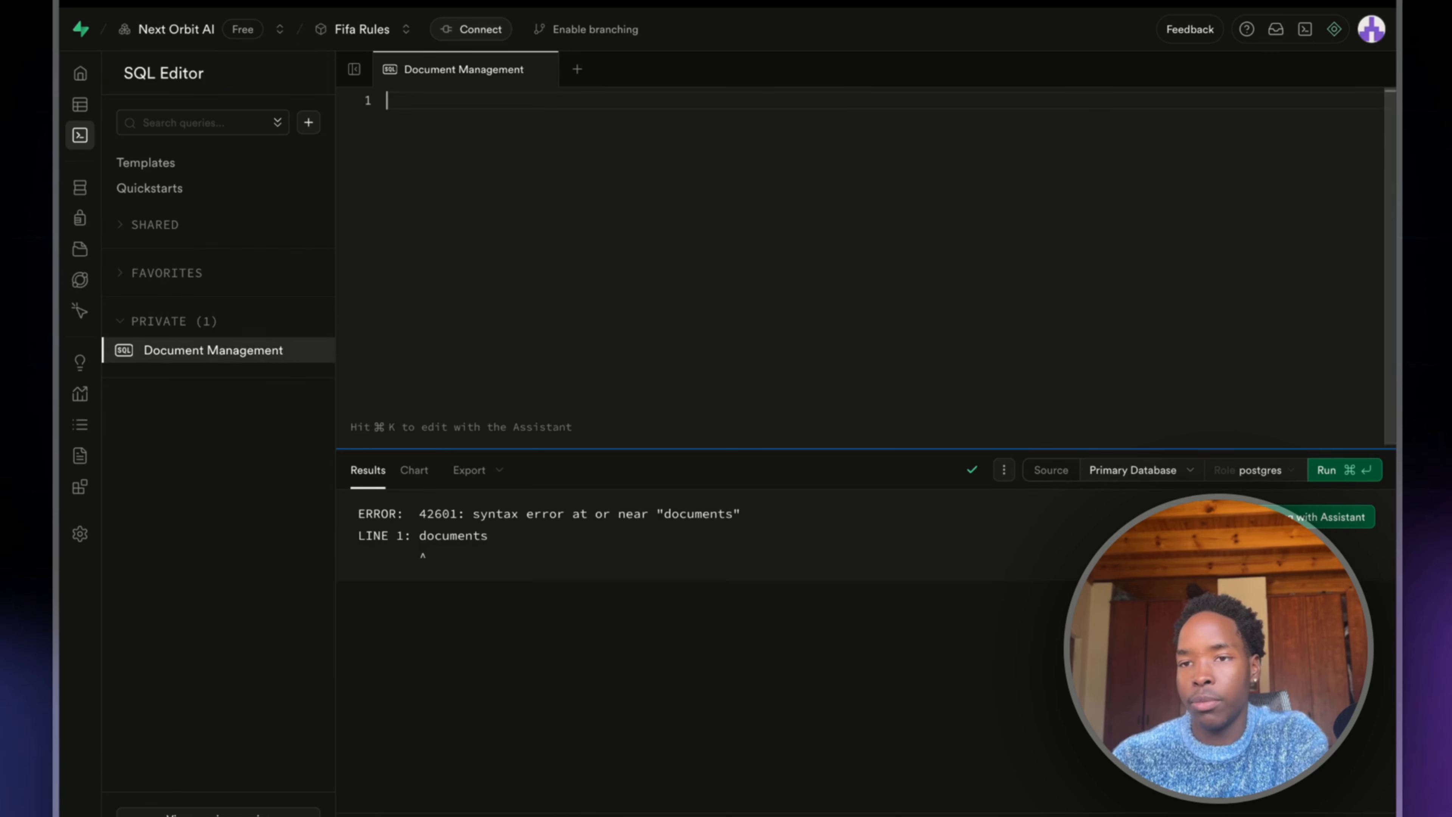
key(super+v)
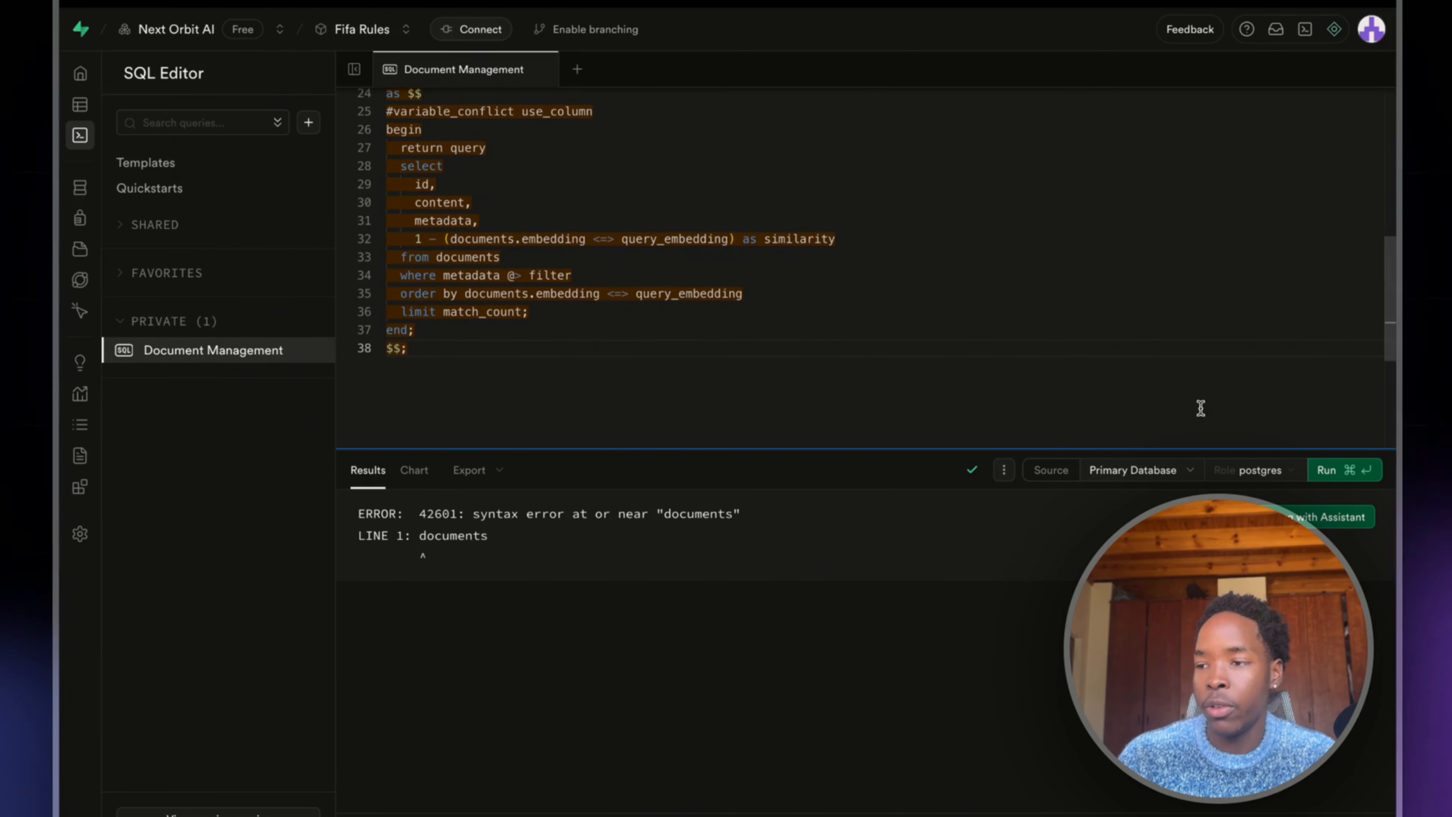
click(1343, 472)
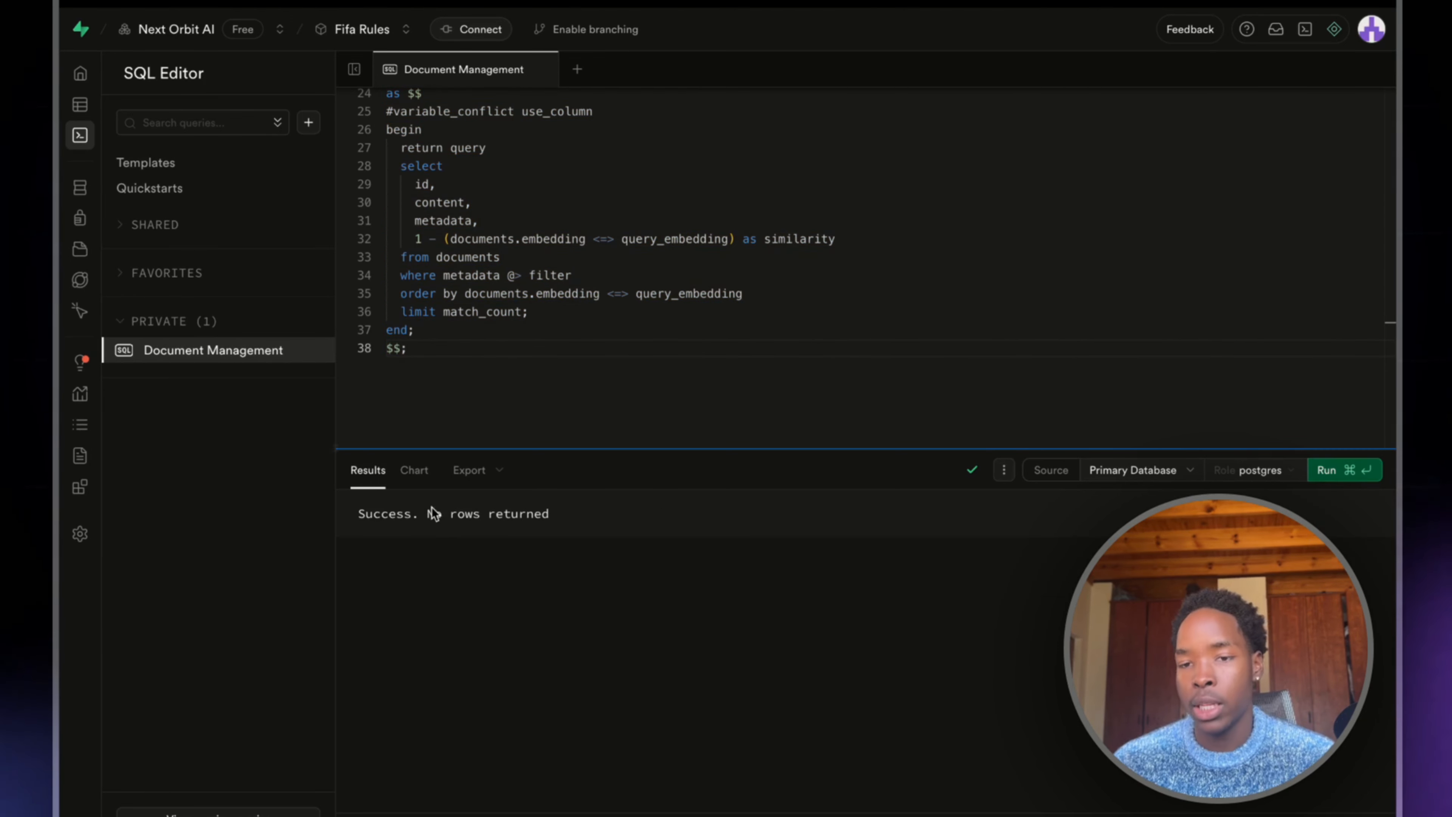
click(81, 188)
click(191, 185)
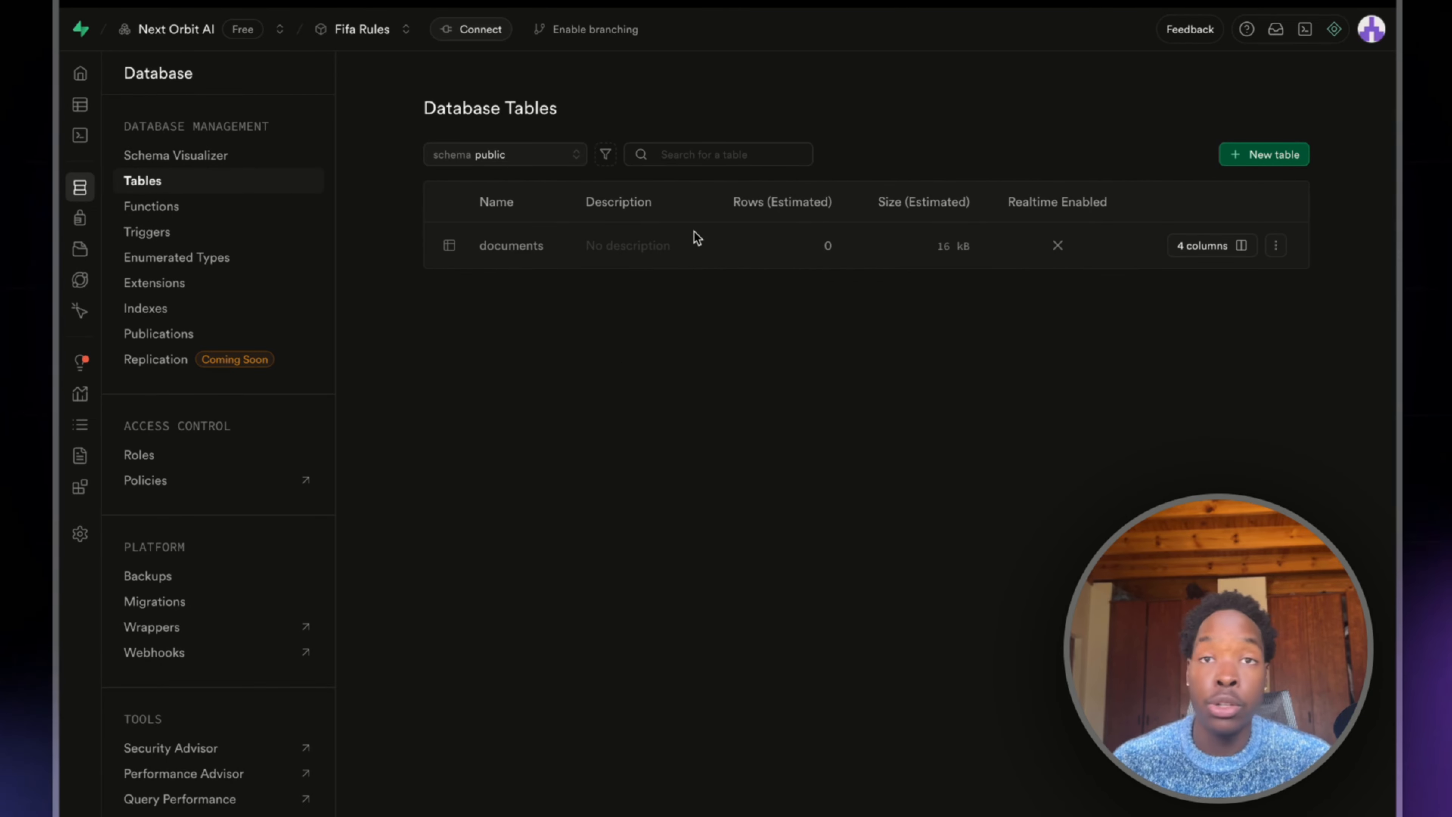
Step: Switch to the n8n ingestion workflow and attach an Embeddings OpenAI node to the Supabase Vector Store
mouse_move(182, 351)
click(156, 486)
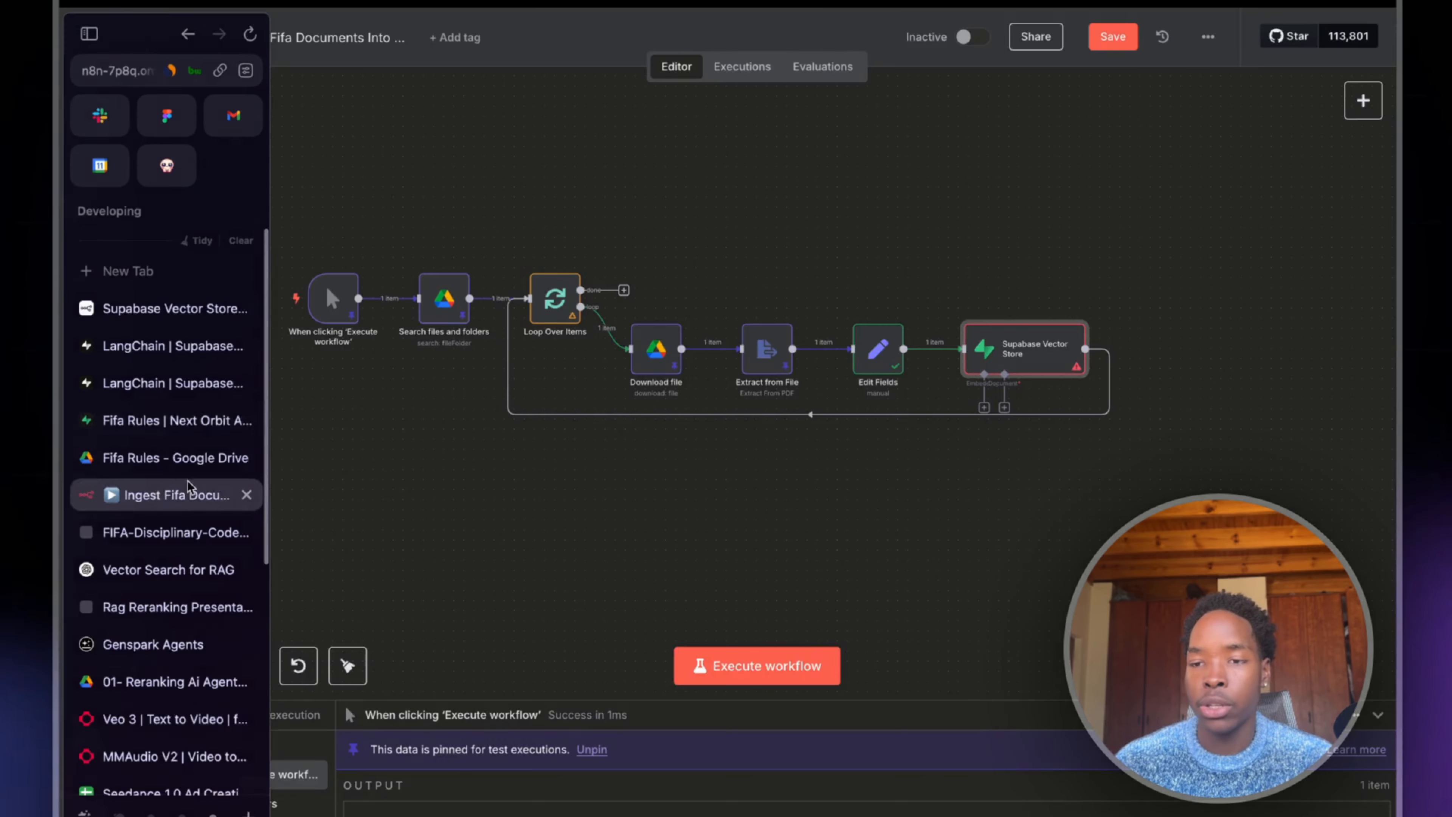
scroll(691, 434, right, 3)
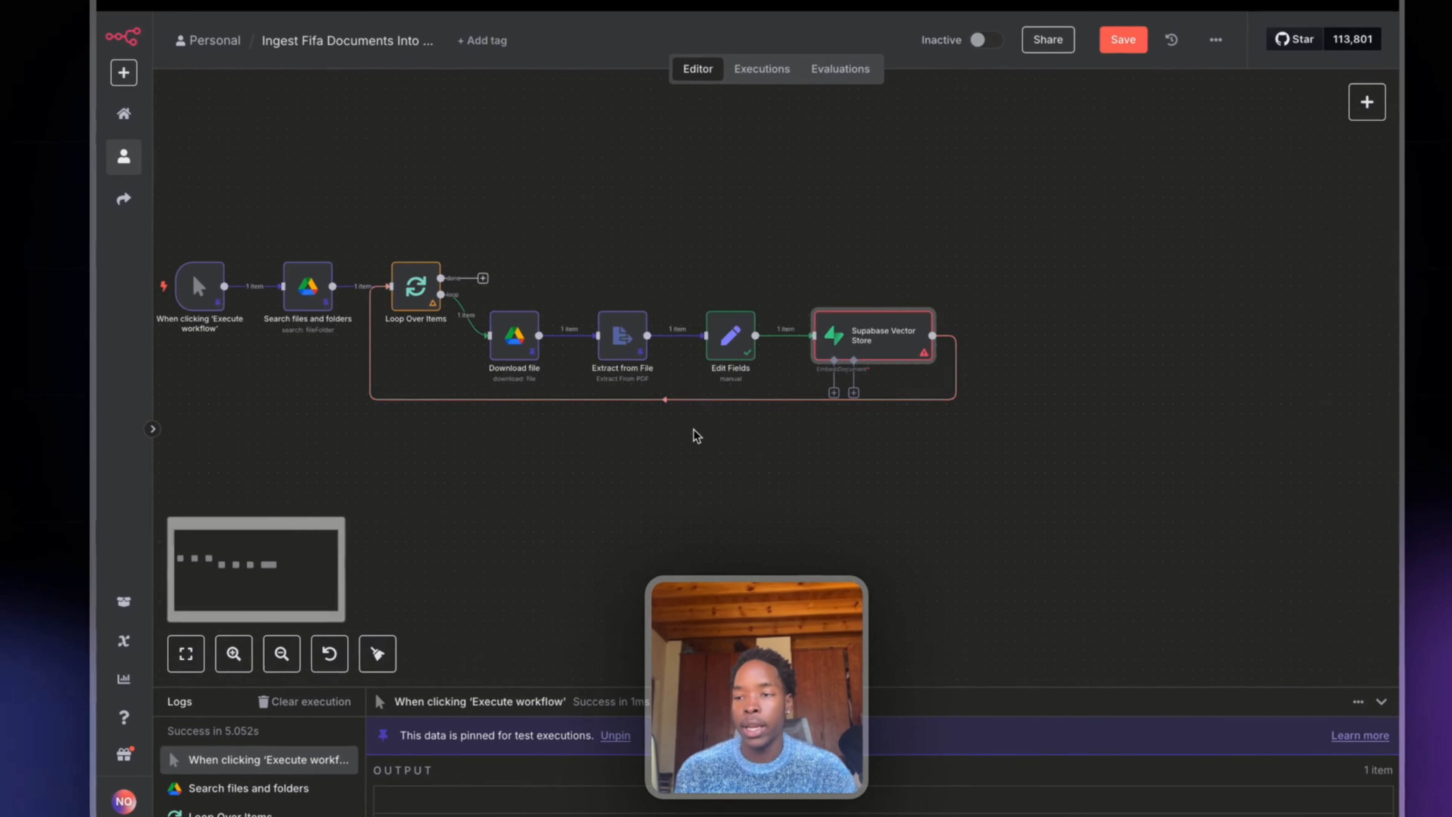
scroll(696, 436, up, 4)
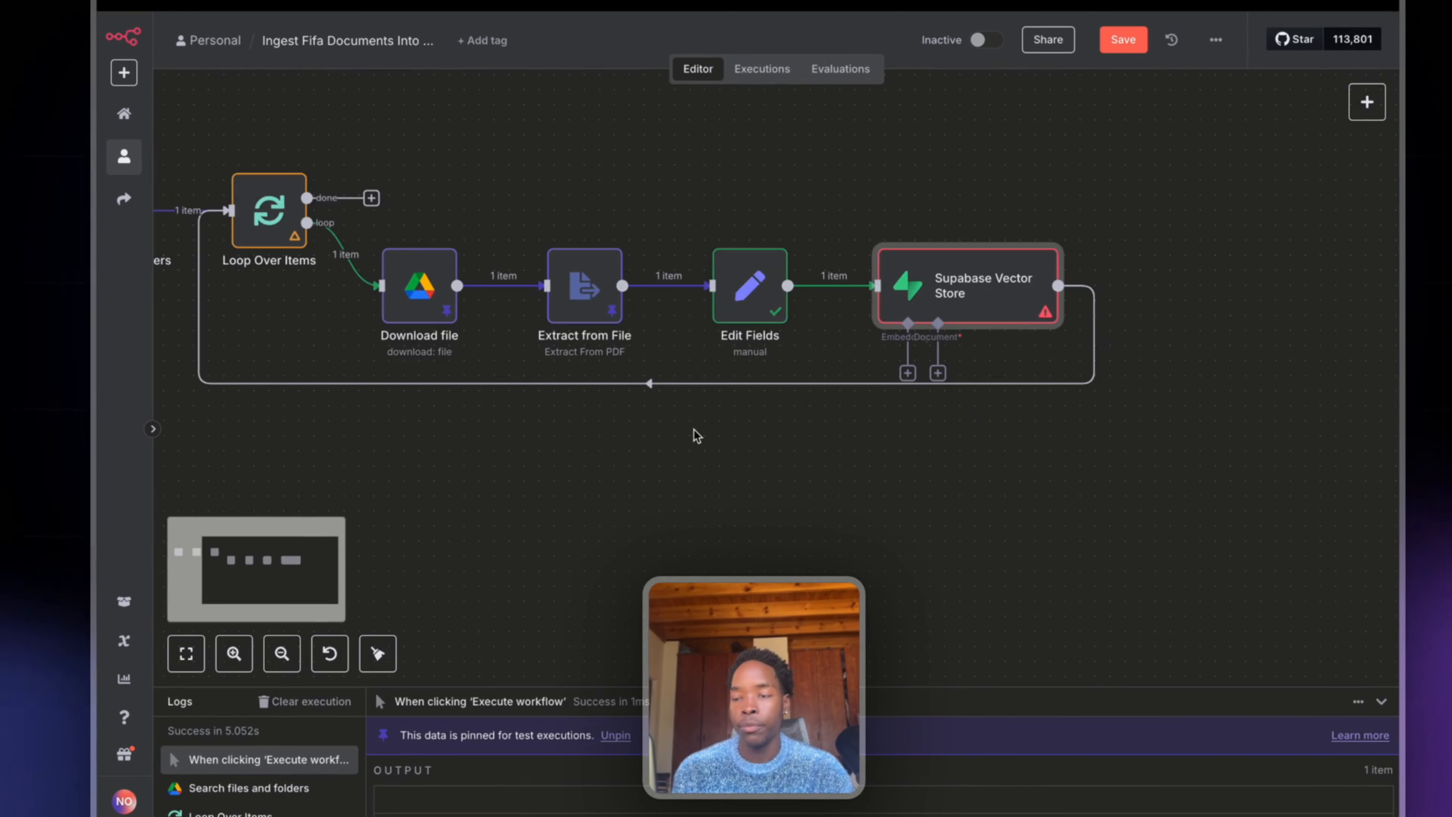
click(753, 372)
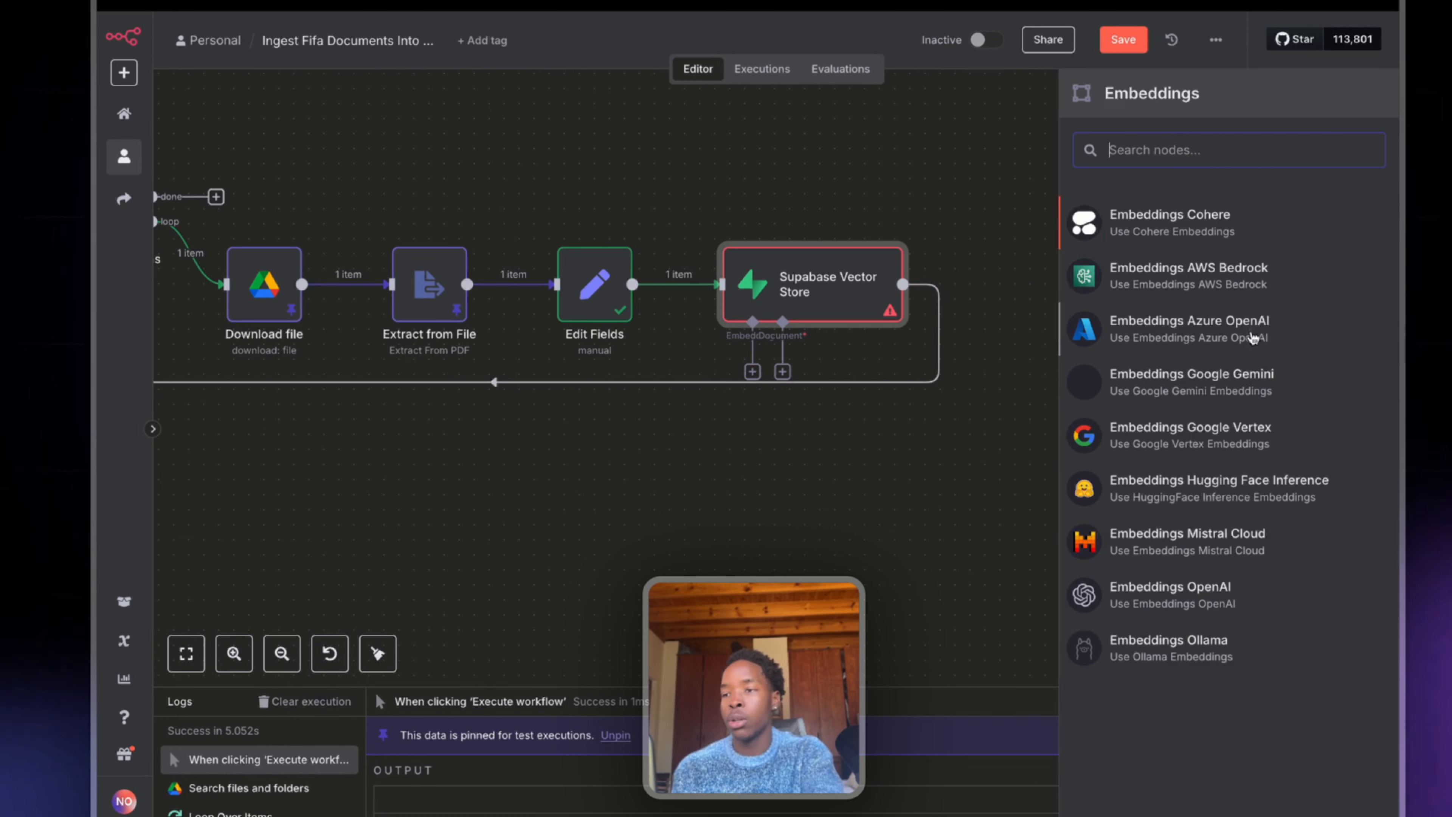
click(1155, 596)
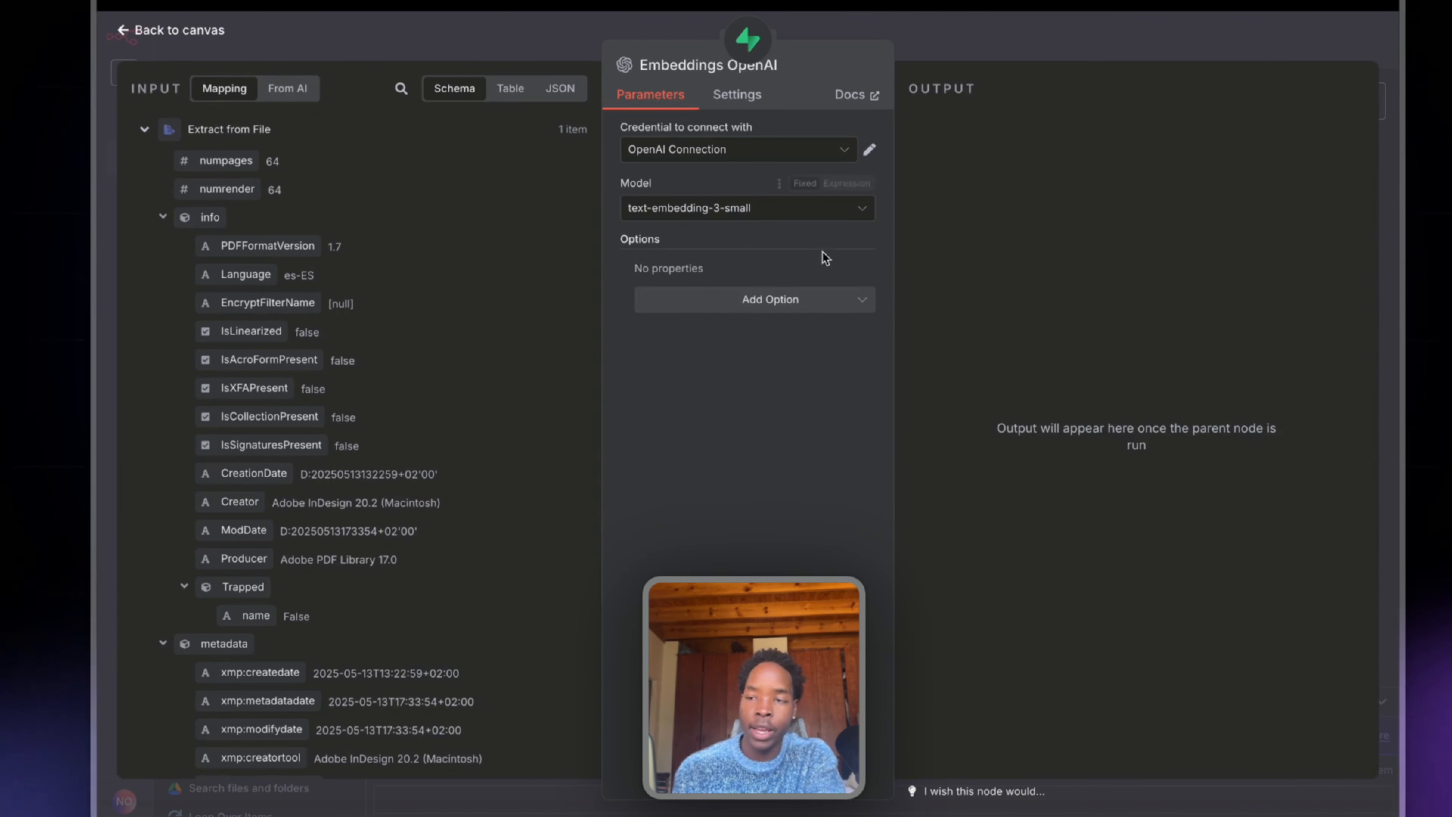
Step: Review the OpenAI Connection credential used by the Embeddings OpenAI node, and return to the canvas
click(709, 150)
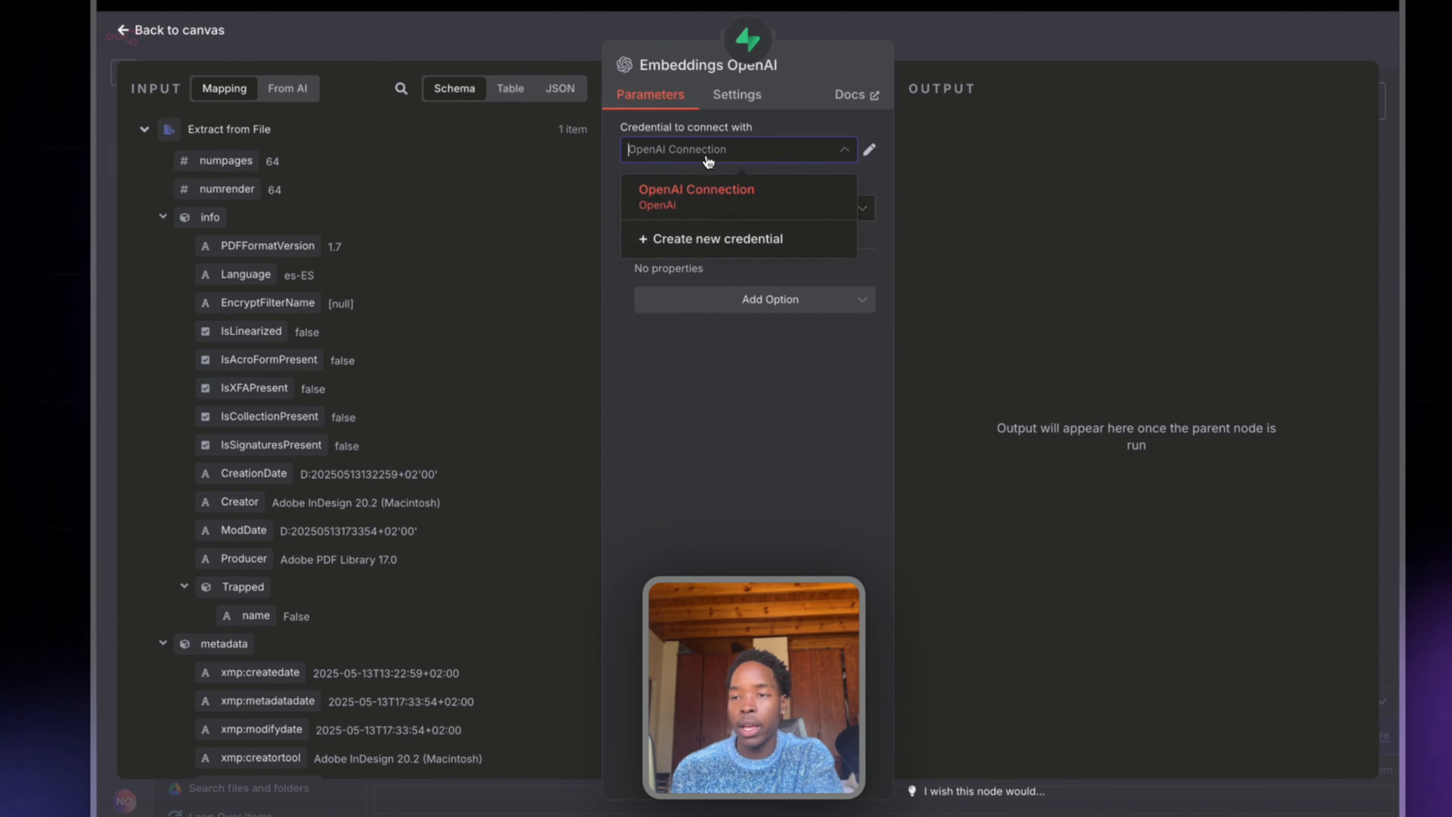
click(872, 150)
click(871, 149)
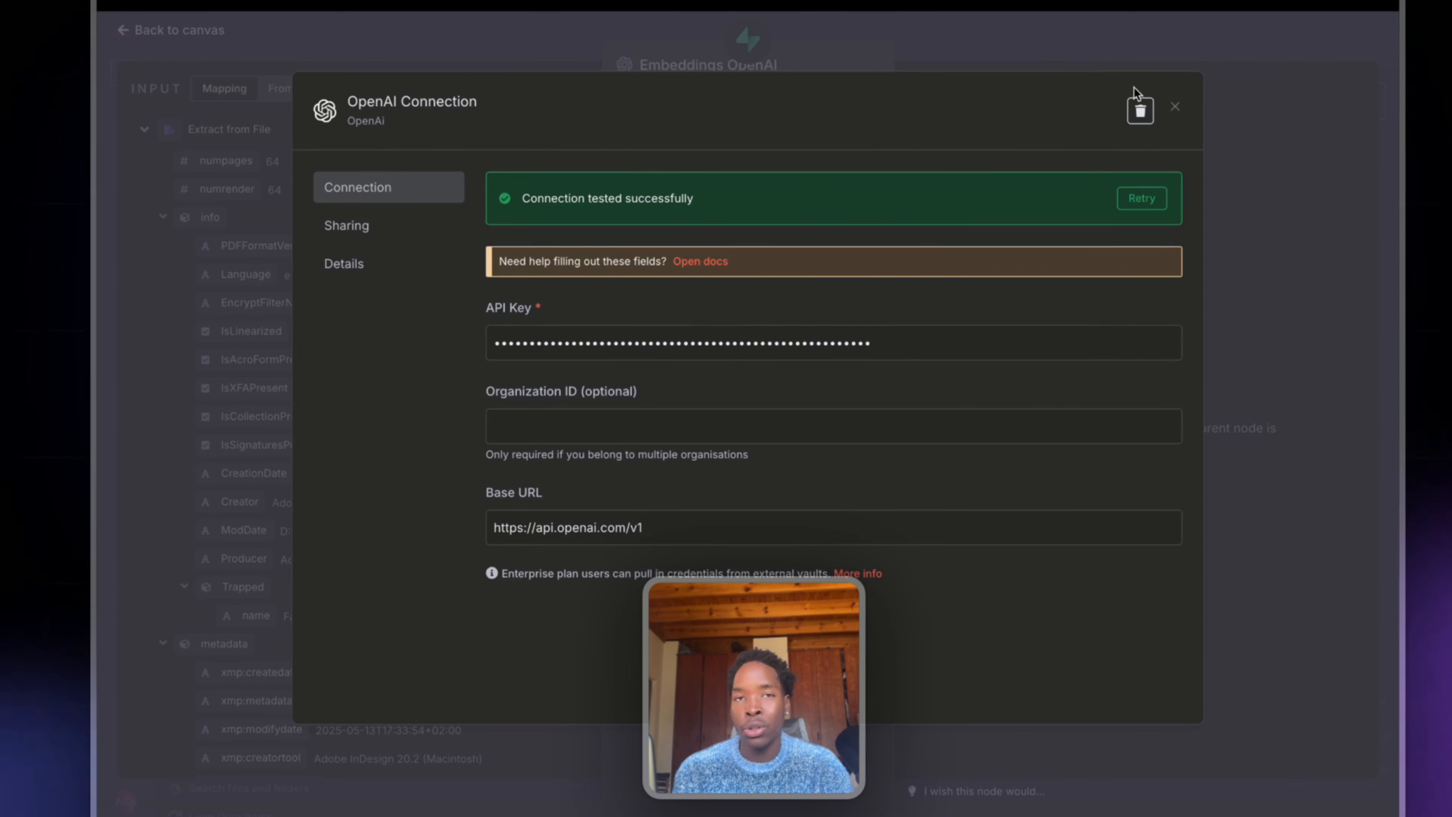
click(1092, 54)
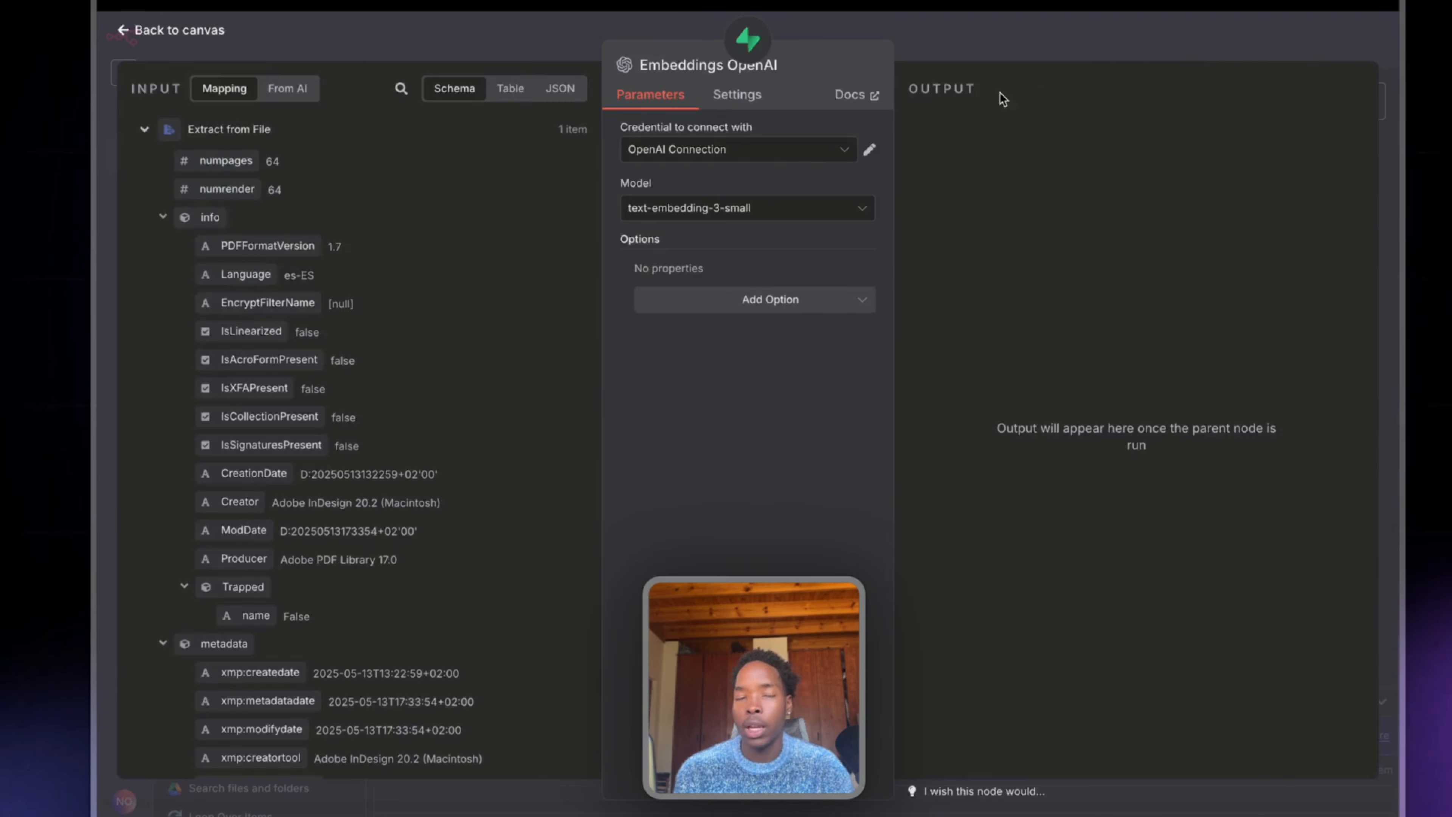
click(971, 52)
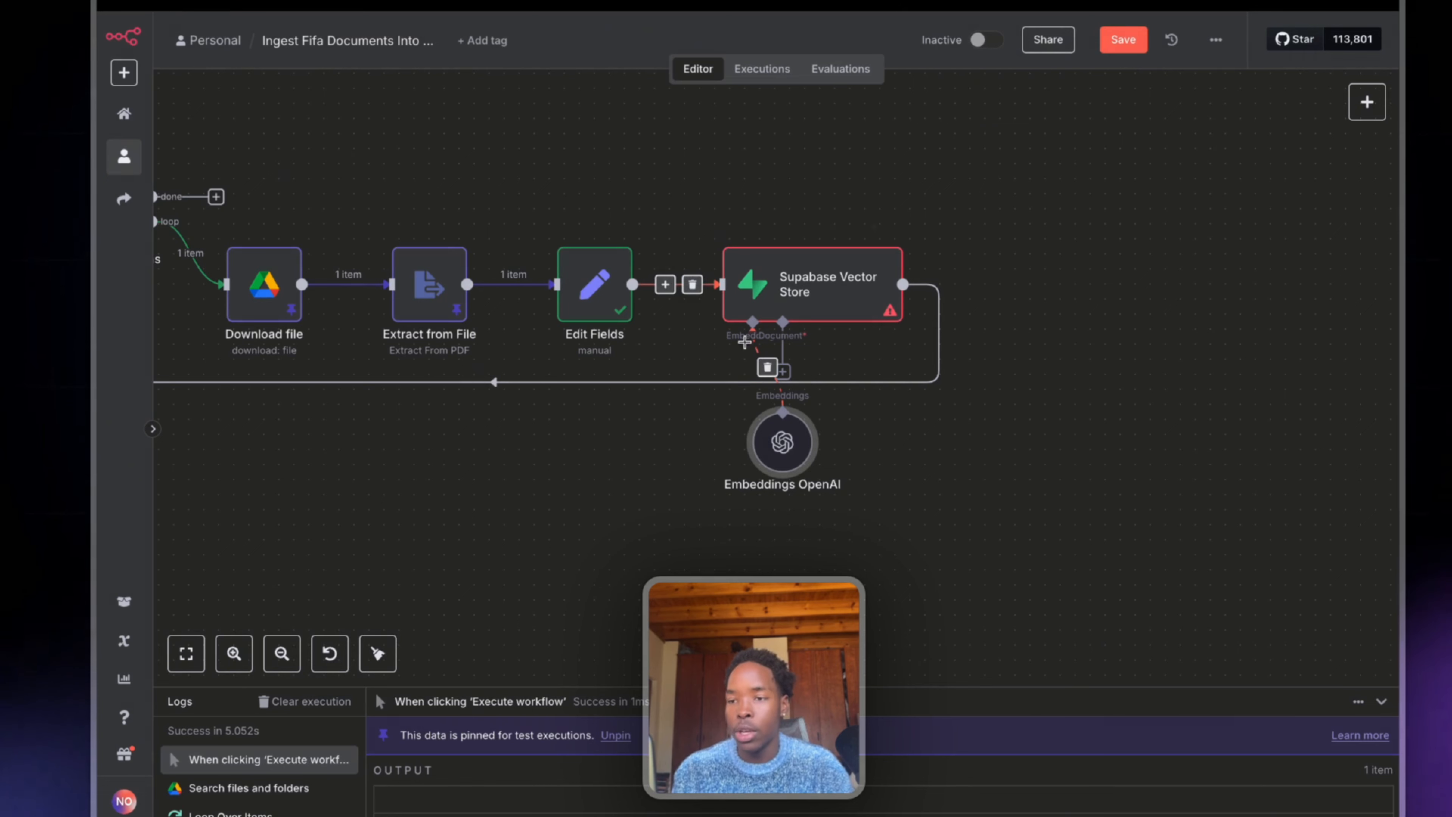
Step: Spread out the Embeddings OpenAI and Supabase Vector Store nodes, and attach a Default Data Loader to the store's Document input
drag(782, 442, 648, 443)
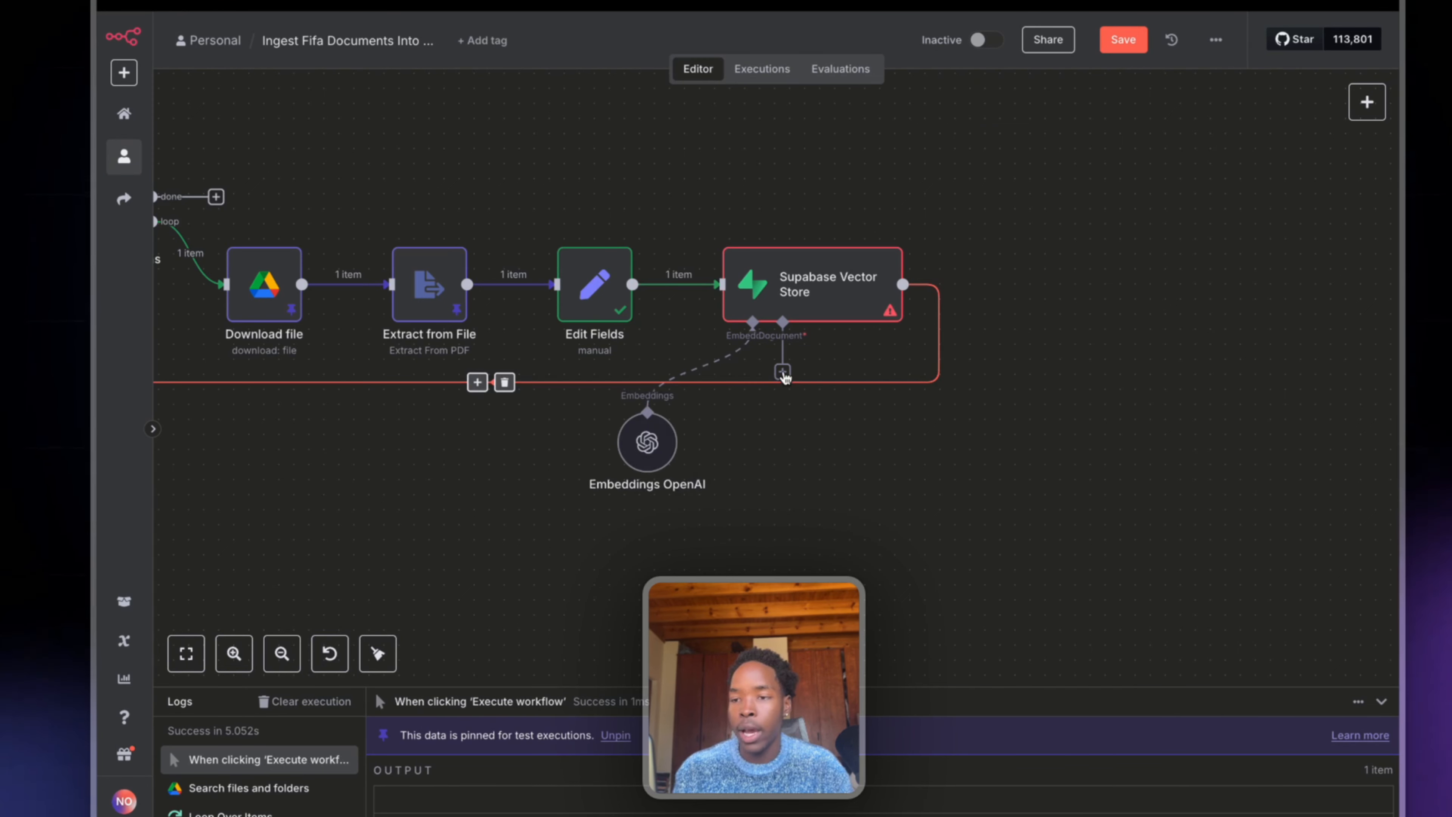
drag(820, 292, 820, 262)
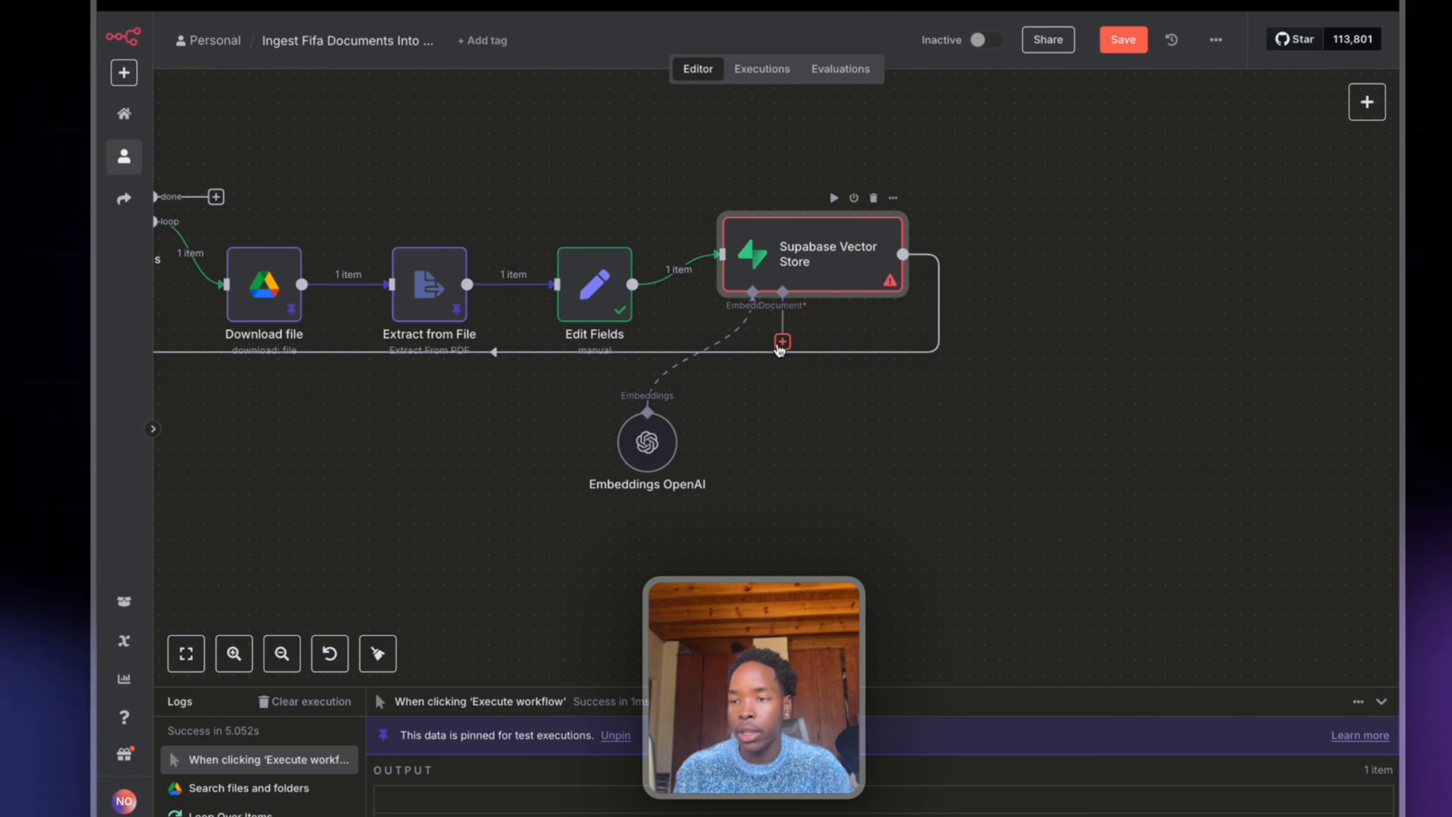
click(779, 346)
click(1169, 157)
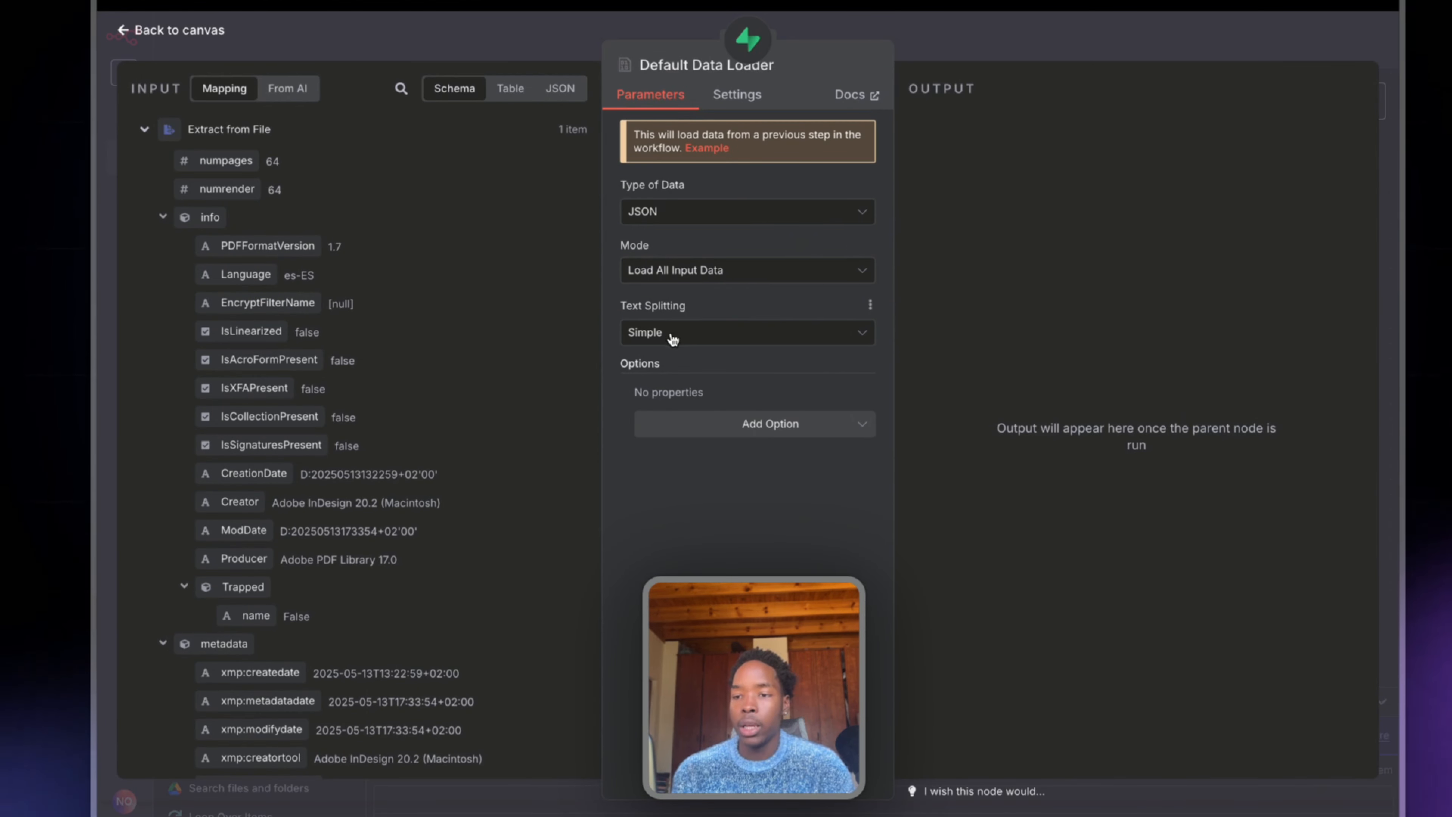
Step: Add a Metadata option to the Default Data Loader with a property named file_name
click(688, 435)
click(701, 466)
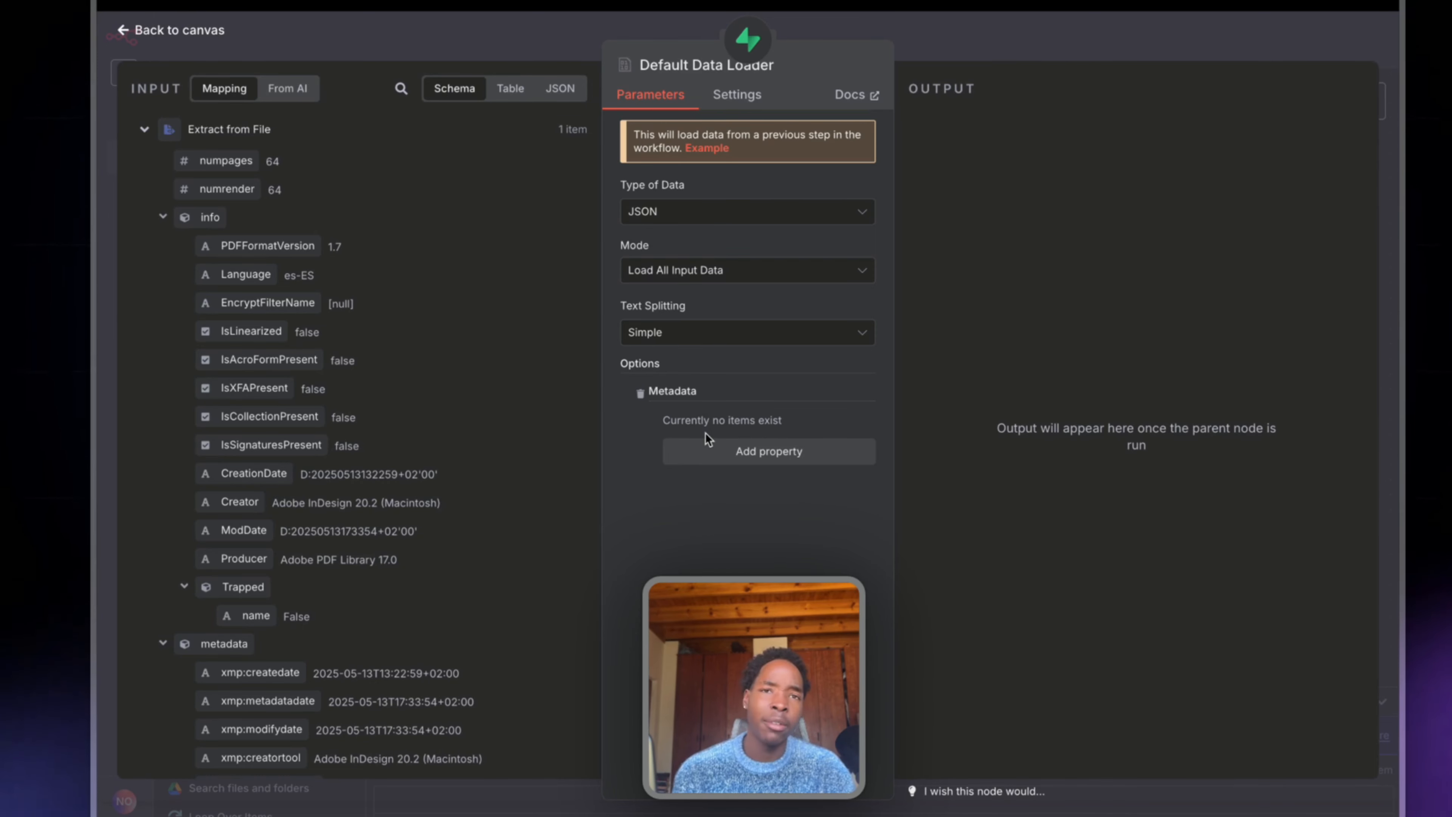
click(724, 453)
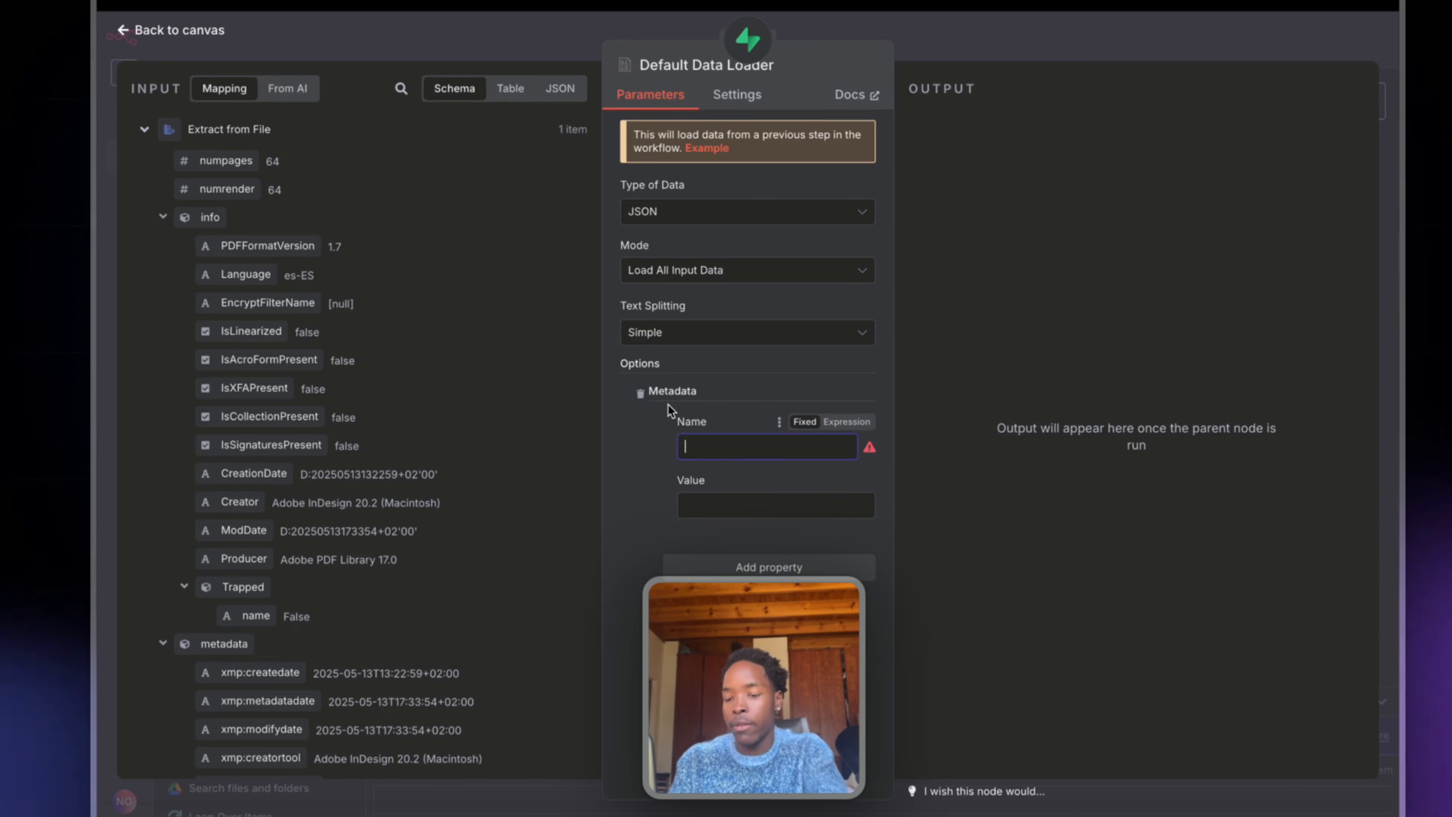
text(file_n)
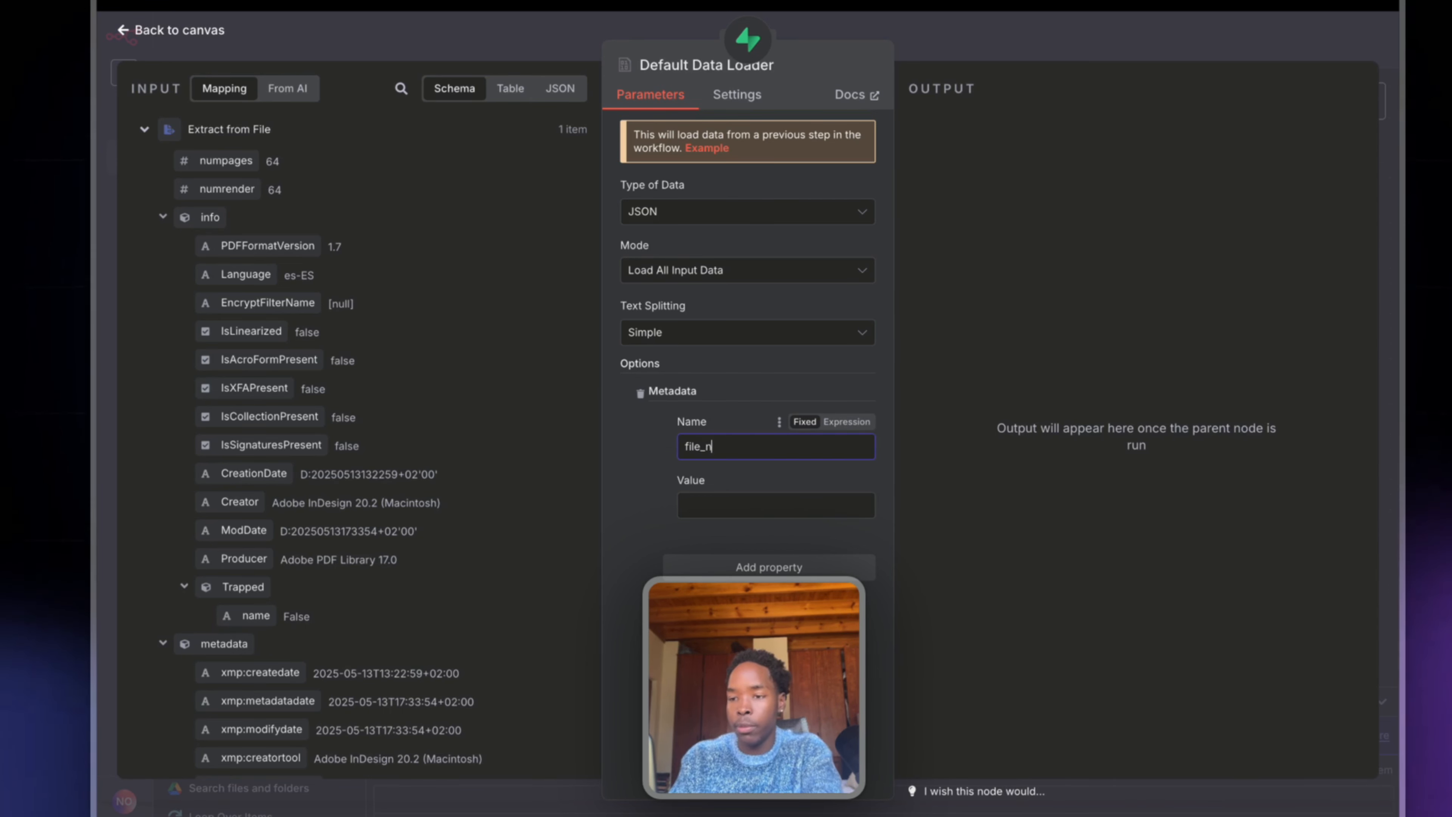
text(ame)
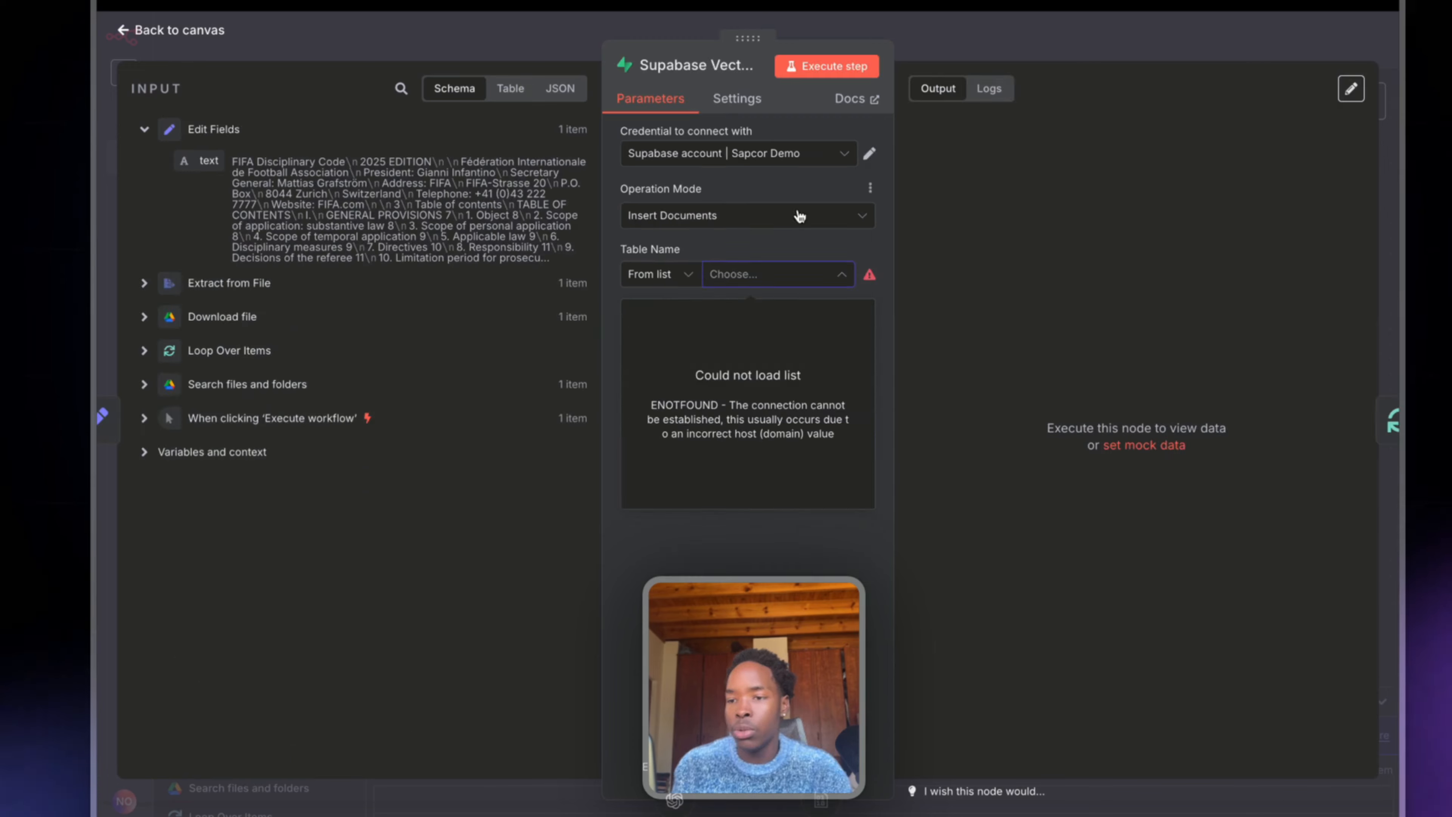
Step: Reopen the Supabase Vector Store node and check the connection settings of its current Supabase credential
key(Escape)
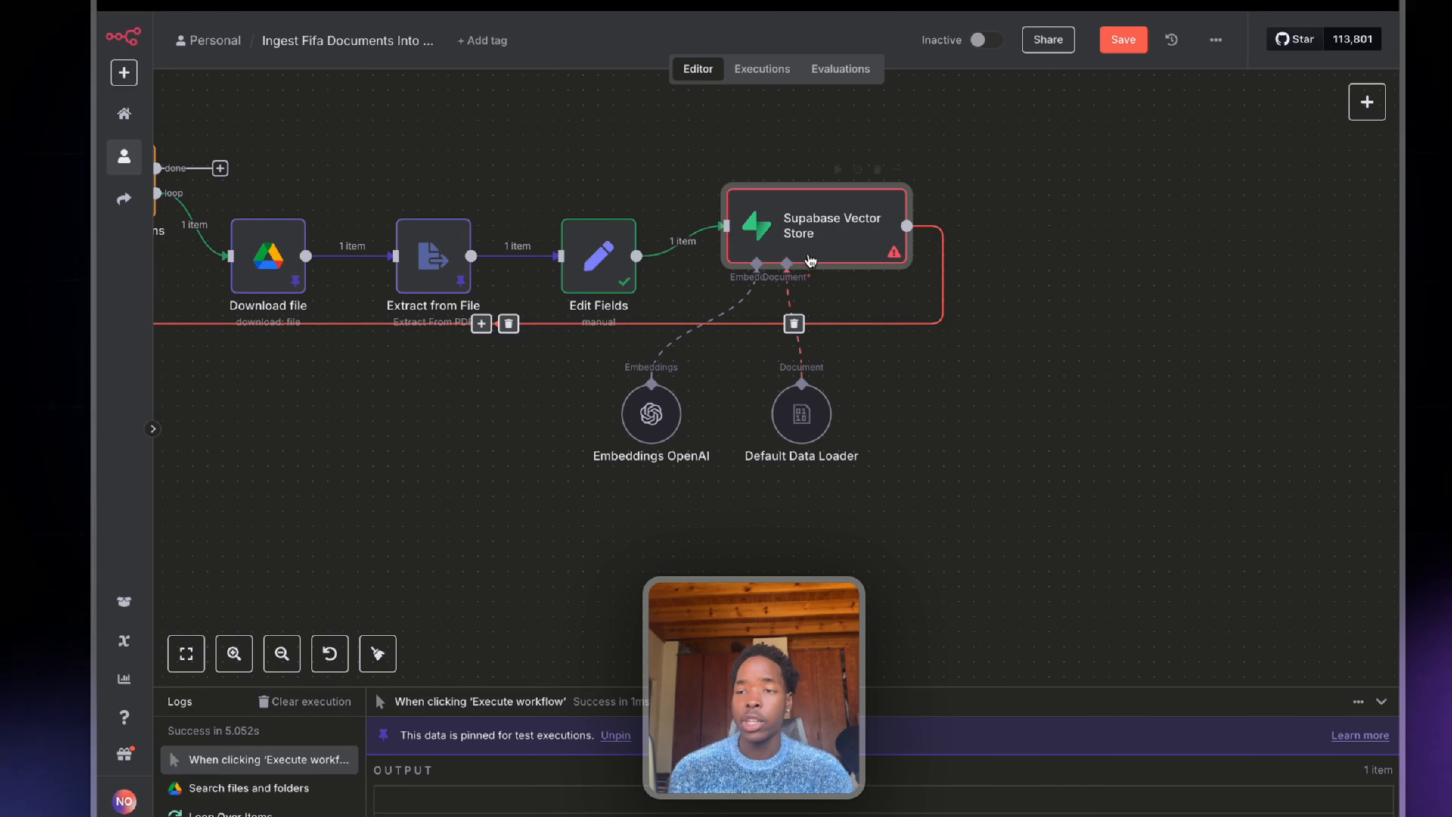
drag(812, 251, 811, 260)
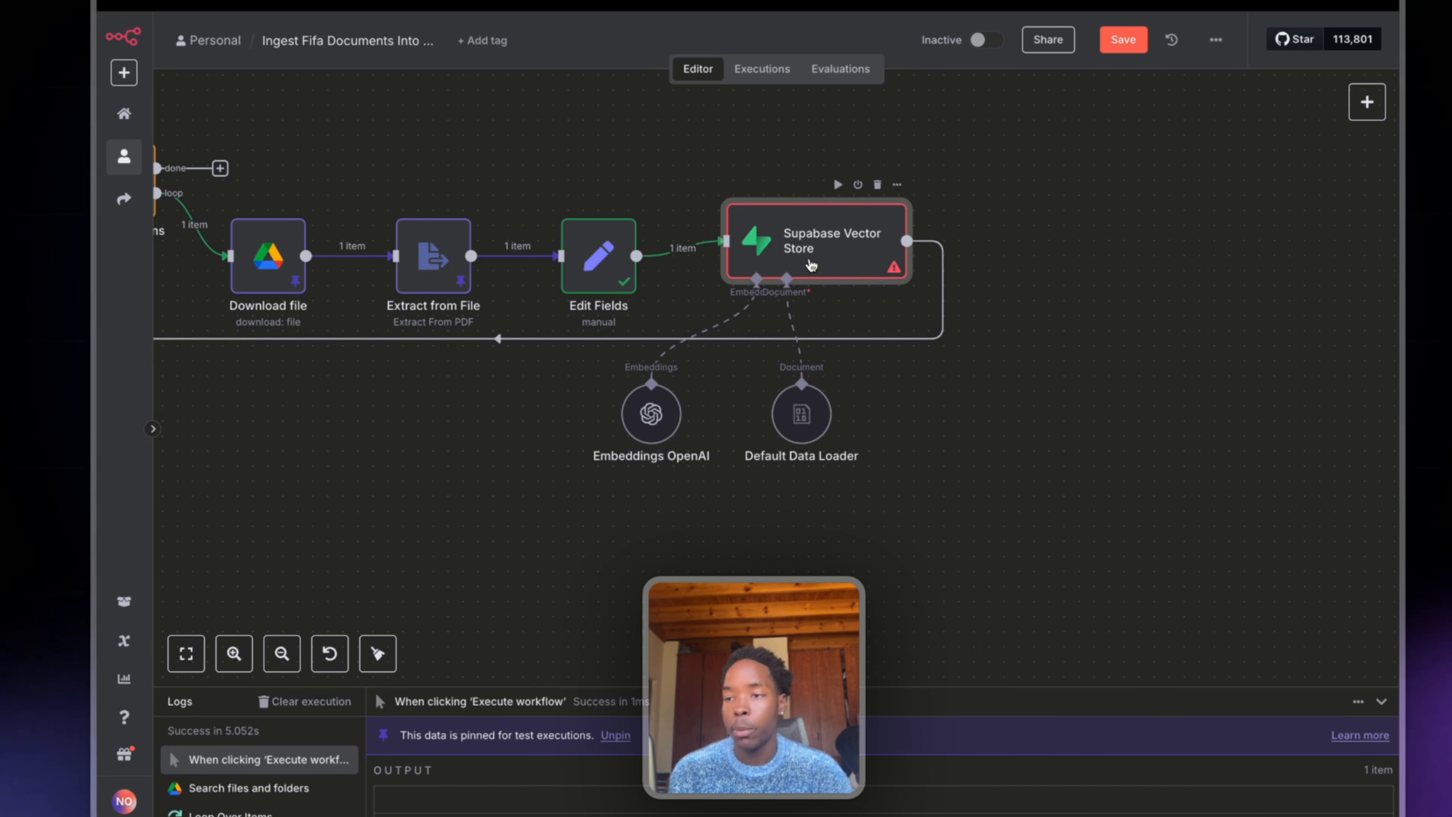
double_click(829, 253)
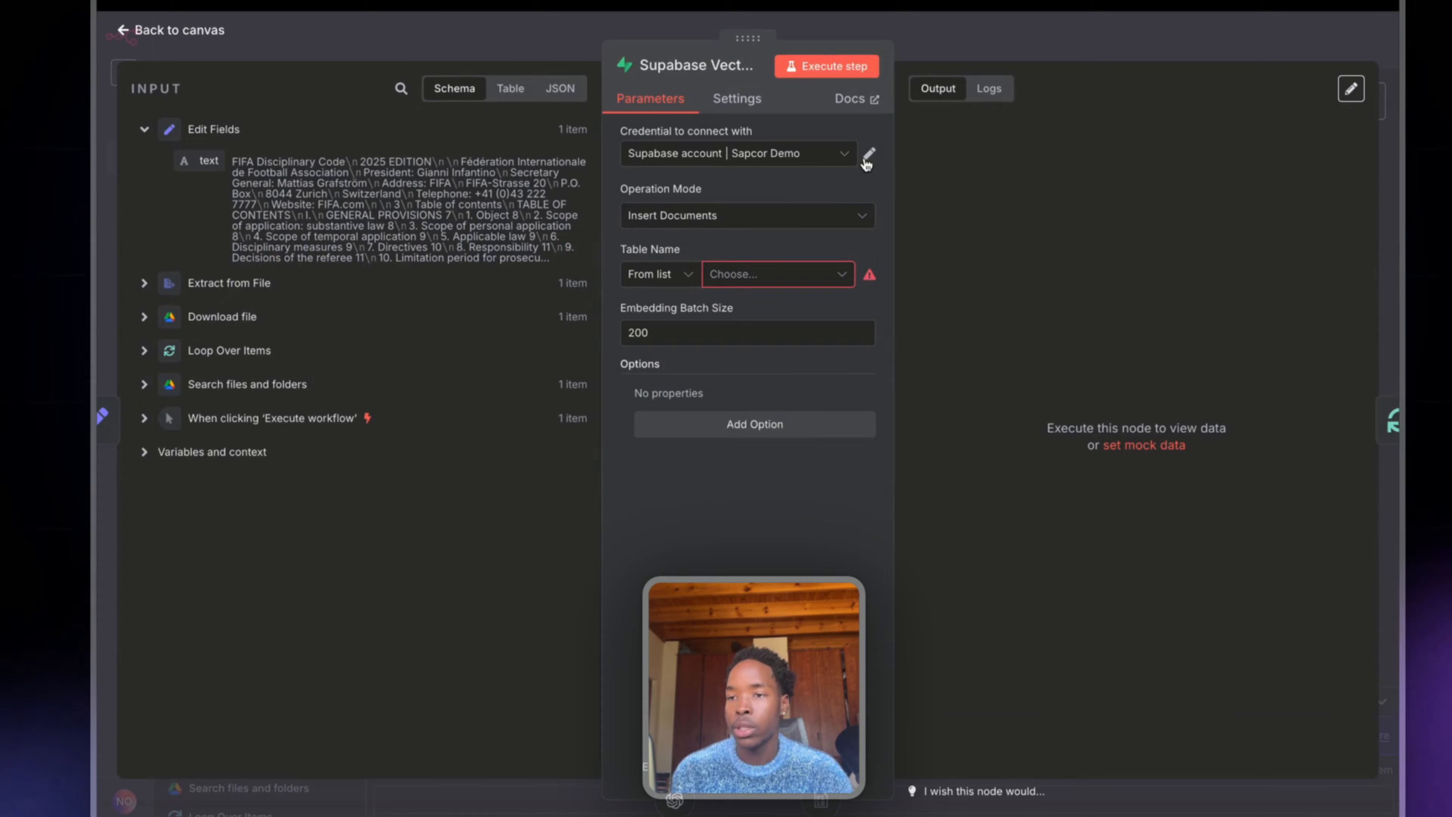
click(867, 159)
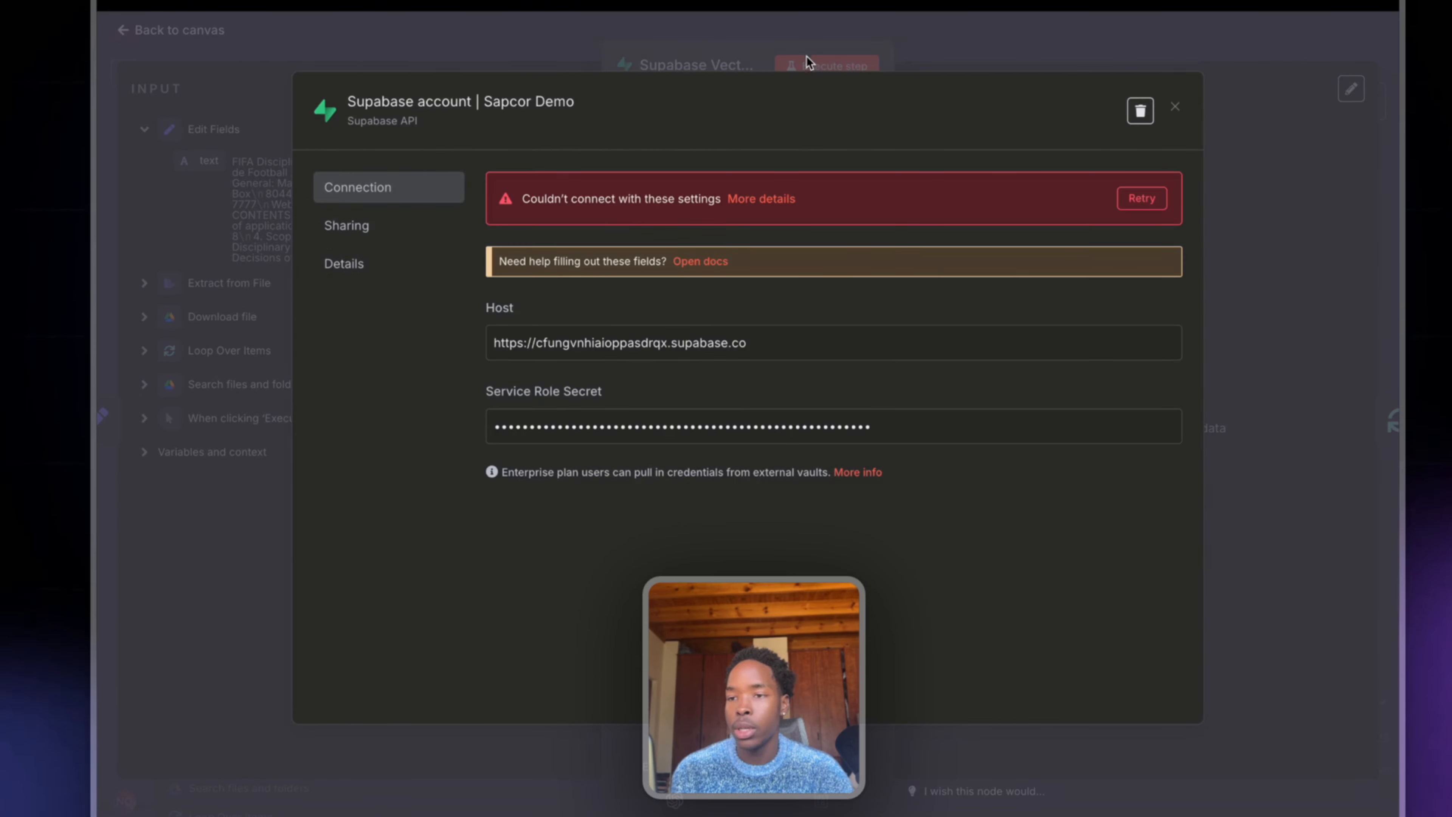
click(807, 56)
Step: Create a new Supabase API credential for the vector store node and name it Fifa Rules
click(850, 154)
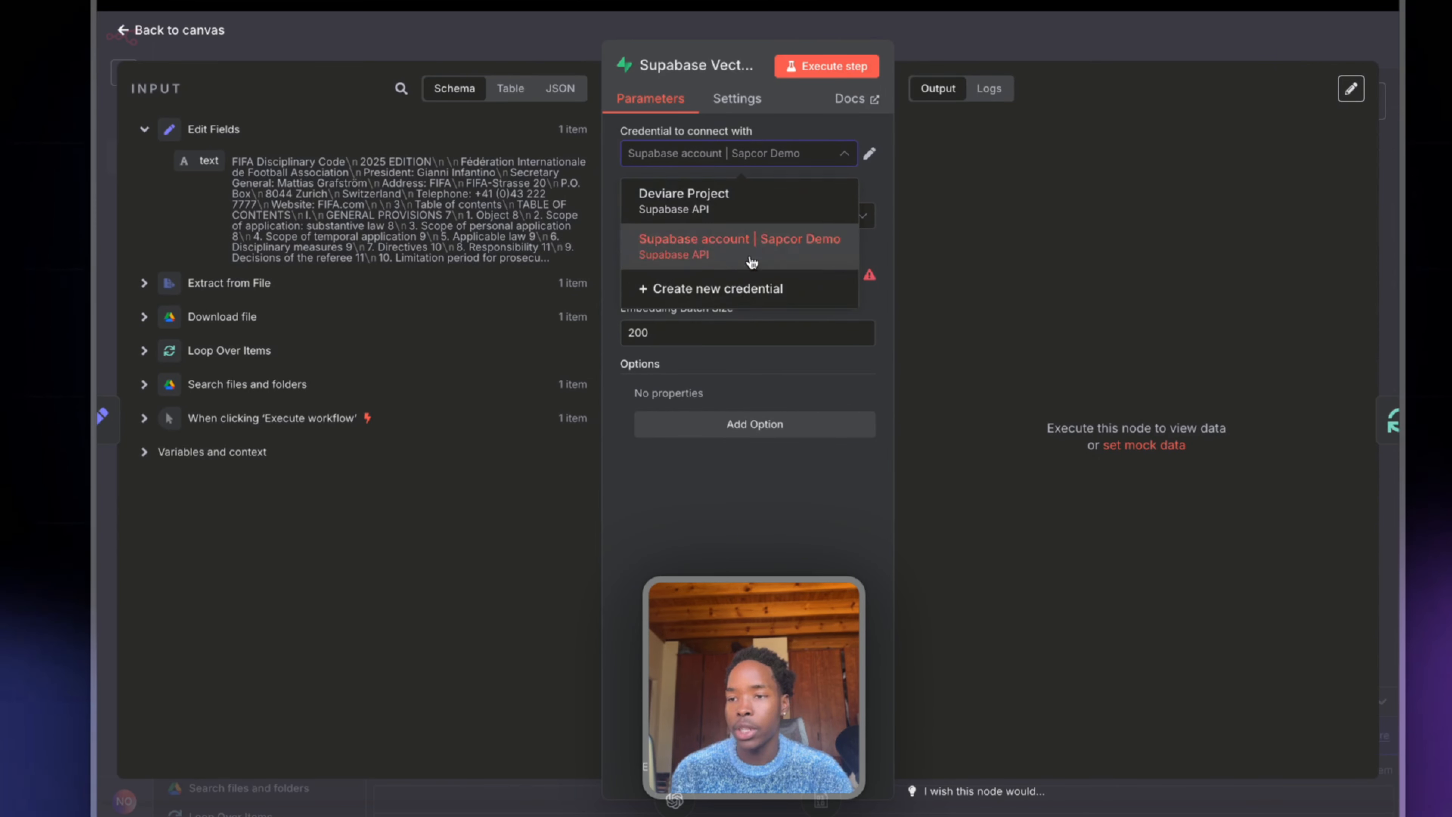
click(745, 291)
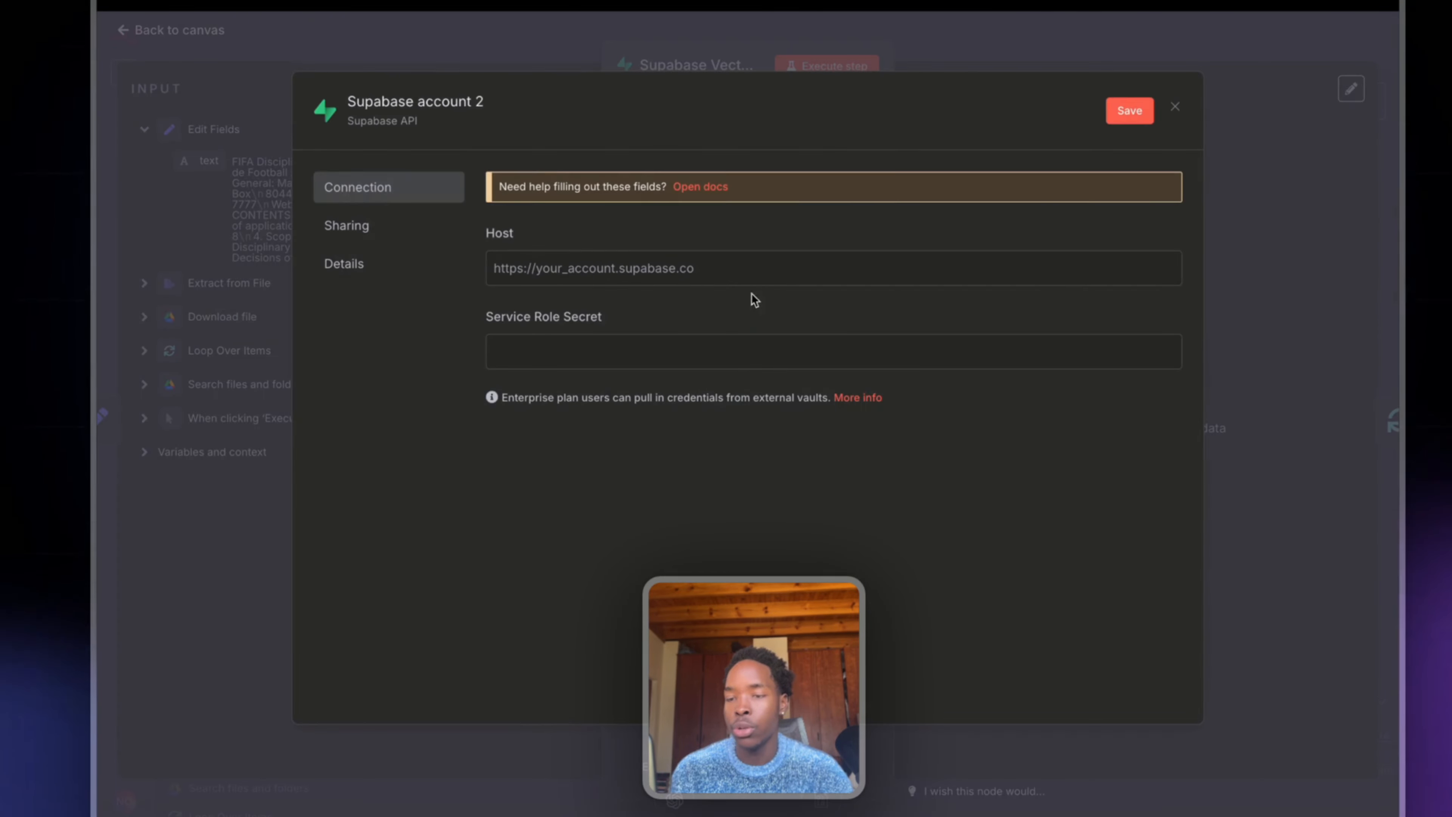
click(437, 102)
text(Flf)
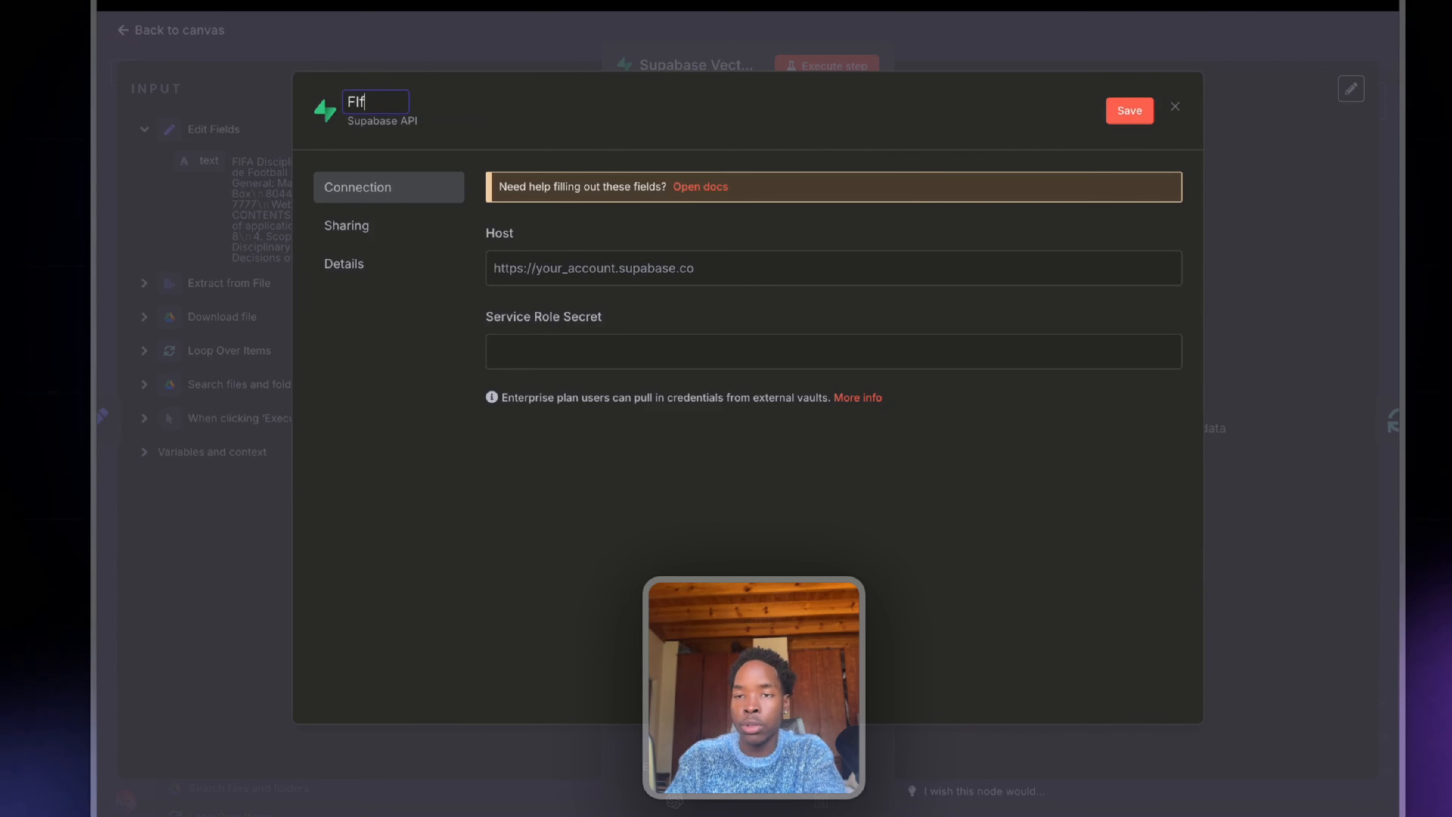
key(BackSpace)
key(BackSpace)
text(if)
text(a T)
key(BackSpace)
text(Rules)
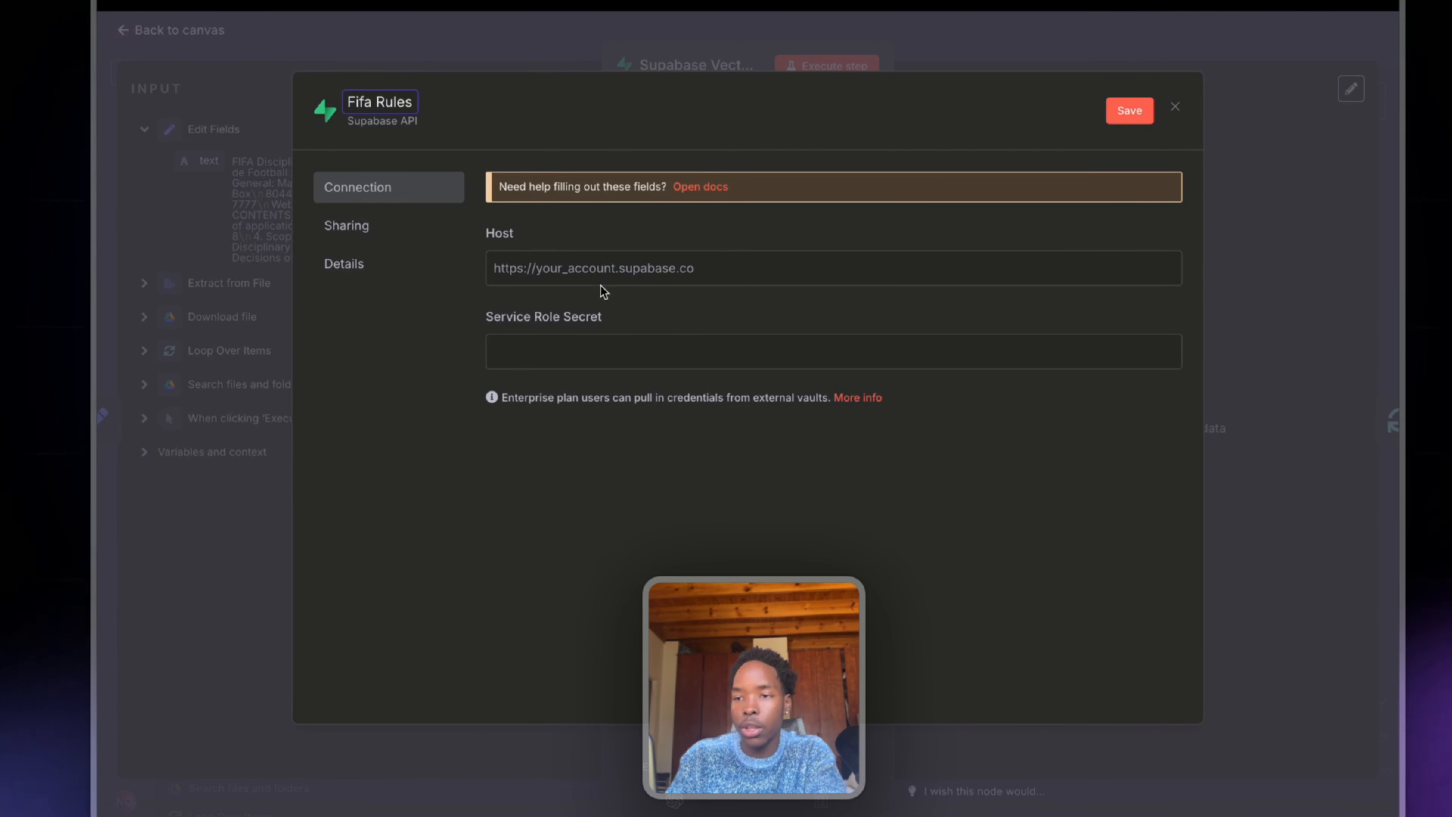
Step: Switch to the Fifa Rules project in Supabase, reveal the service_role secret in its API key settings, and copy it
click(605, 272)
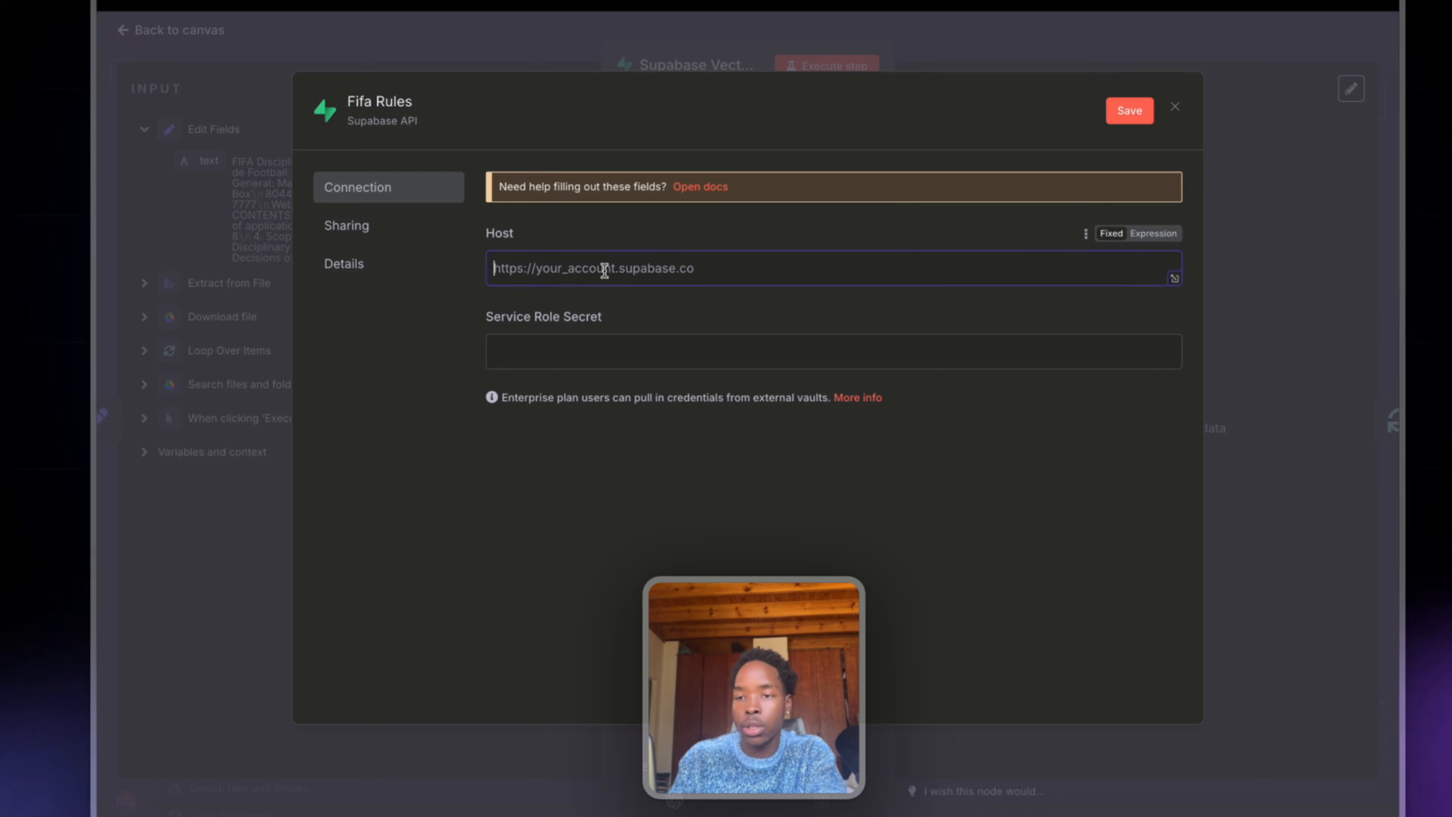
click(551, 349)
mouse_move(103, 414)
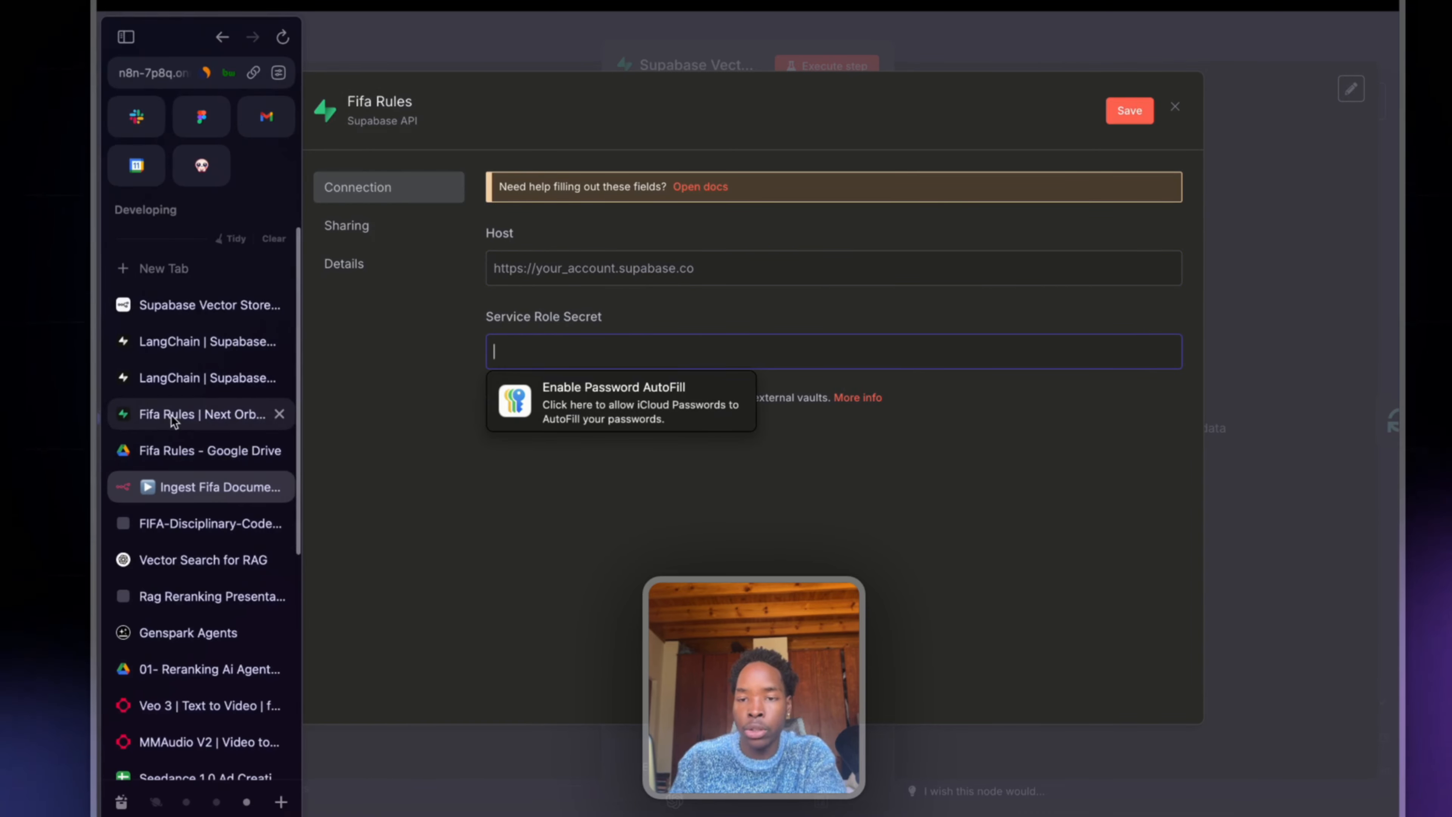
click(172, 415)
click(117, 522)
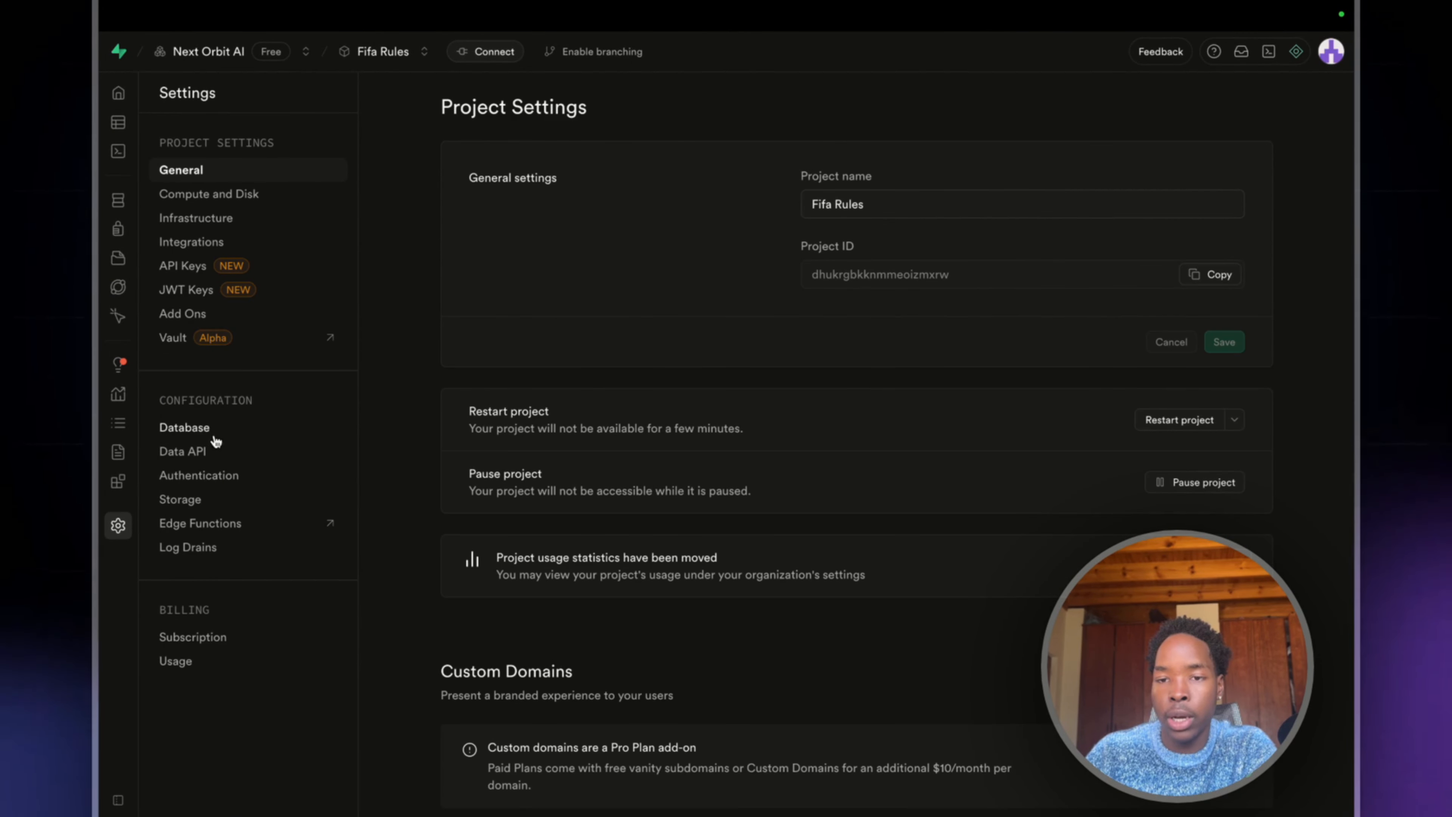
click(197, 268)
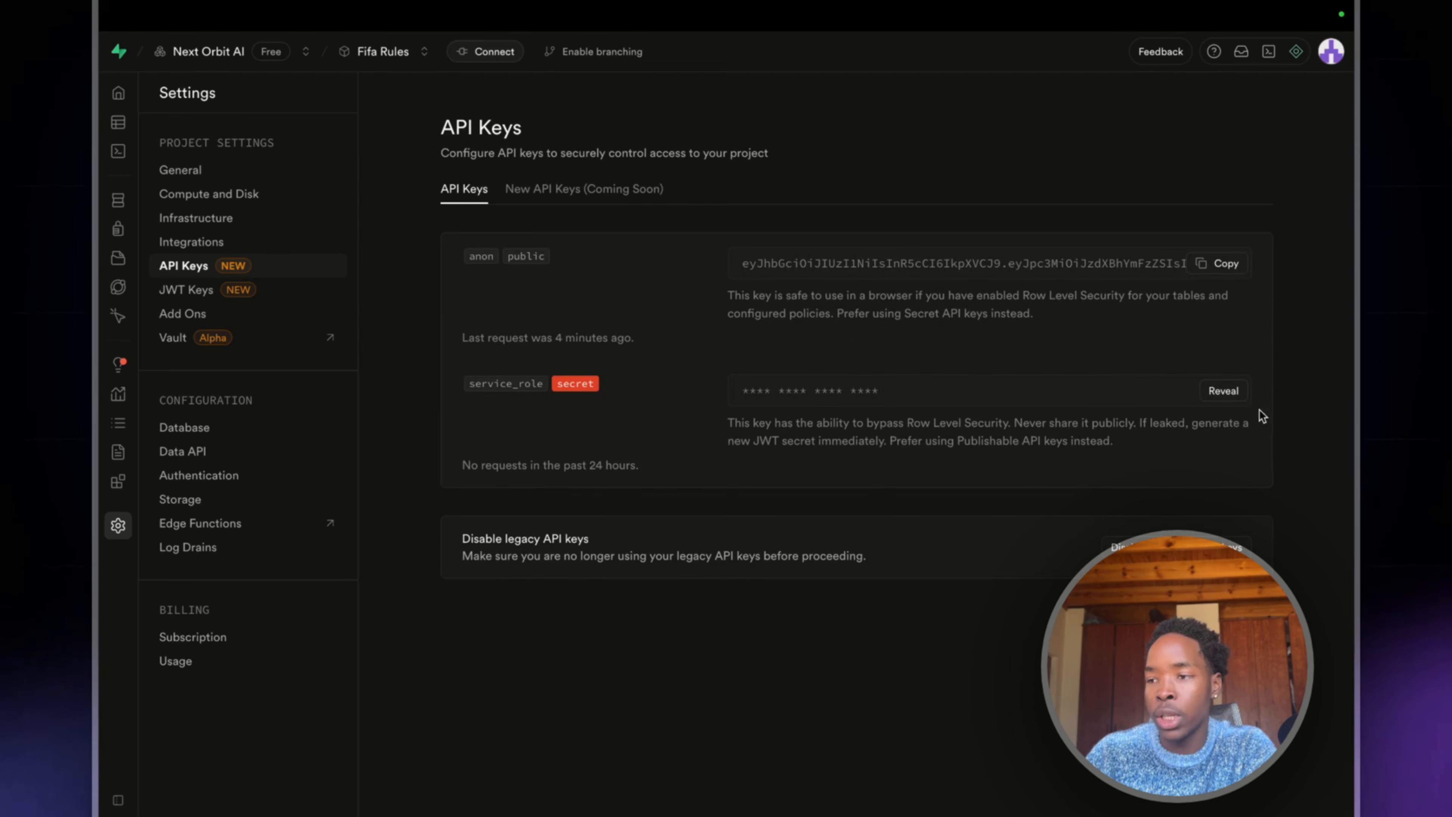
click(1215, 391)
click(1215, 391)
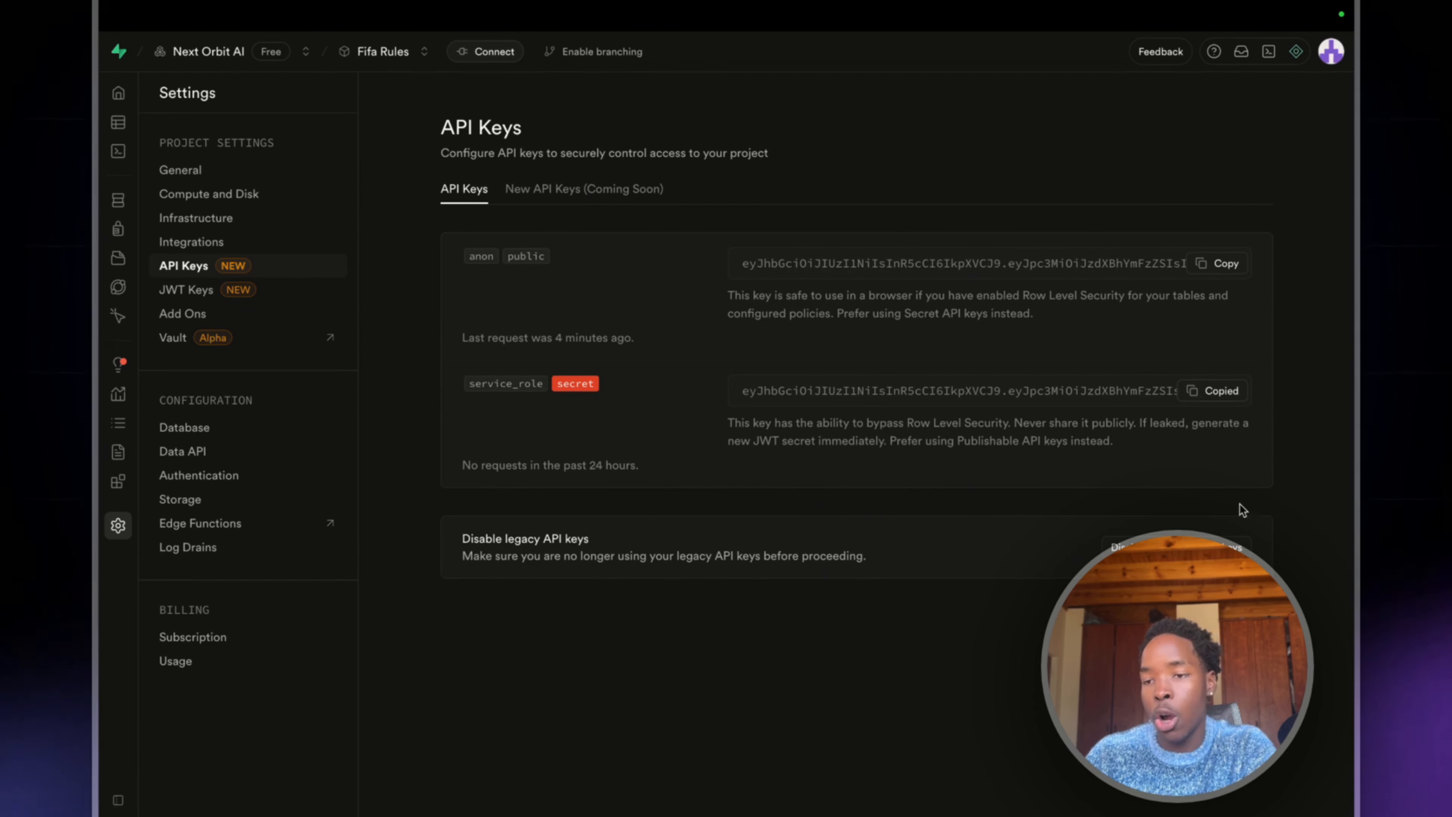
Step: Return to the n8n workflow and paste the copied key as the credential's Service Role Secret
mouse_move(100, 342)
click(212, 489)
click(733, 366)
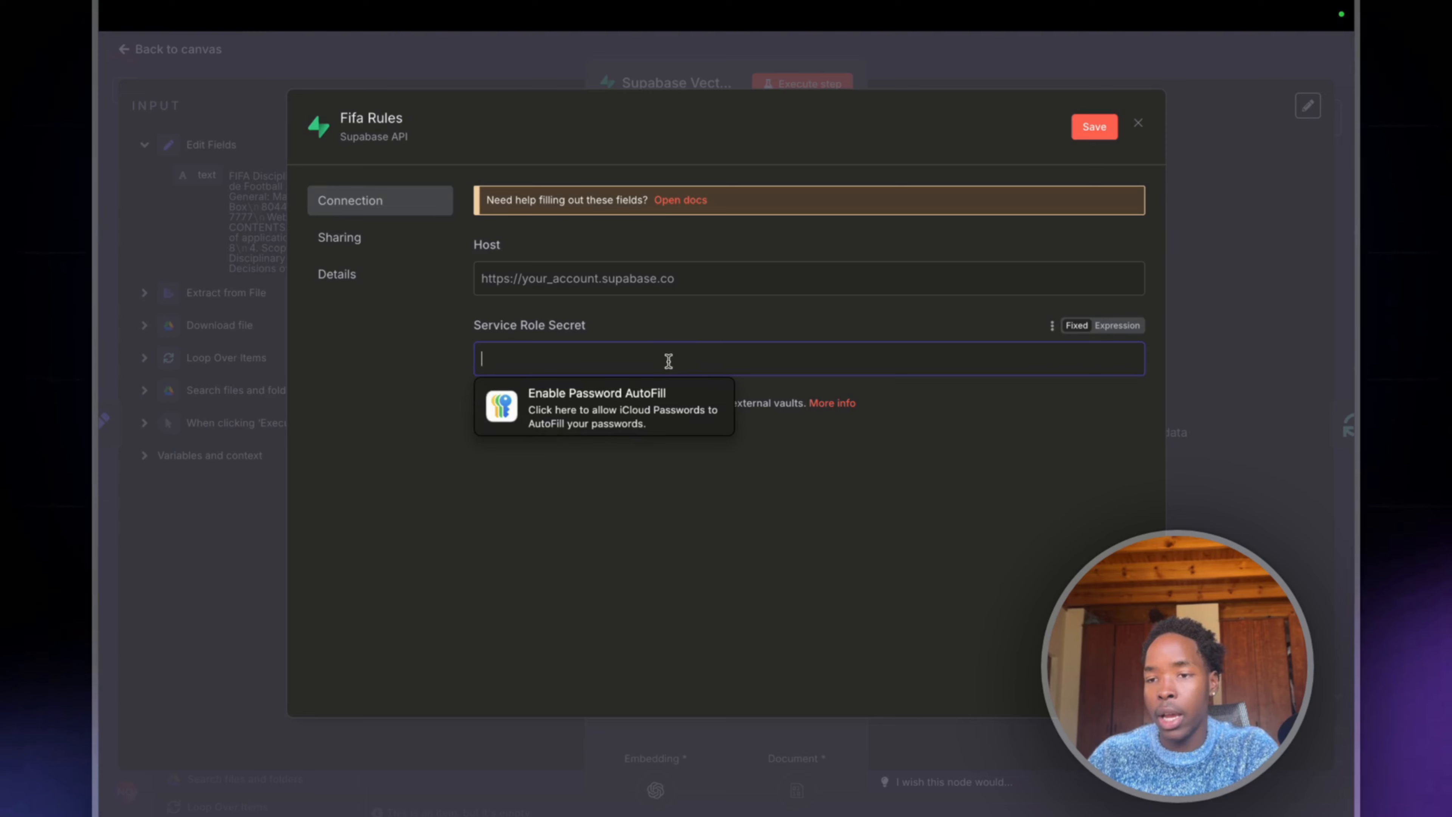
key(super+v)
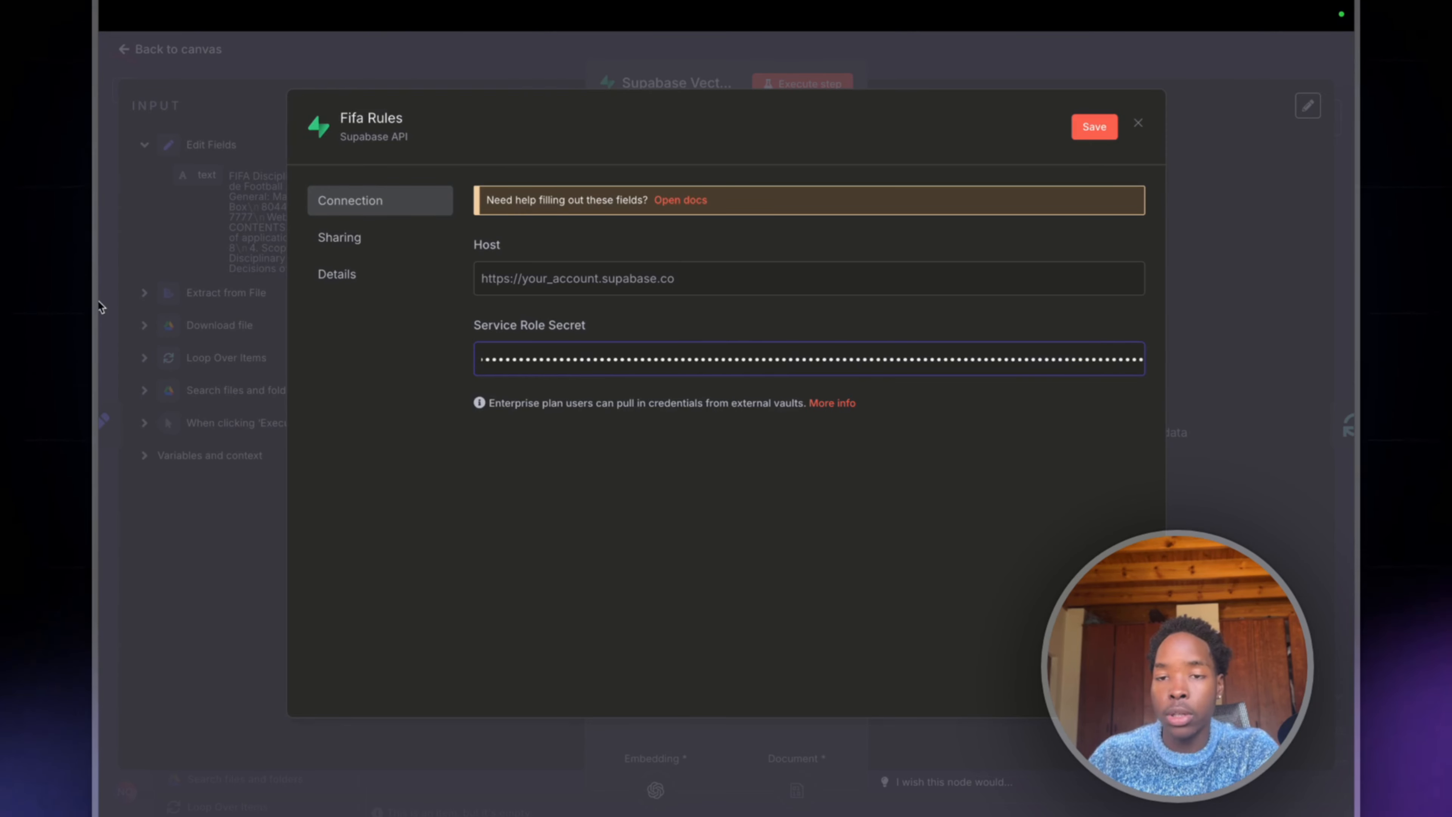
Step: Copy the project URL from Supabase's Data API settings, paste it as the n8n credential's Host, and save the credential
mouse_move(100, 315)
click(189, 419)
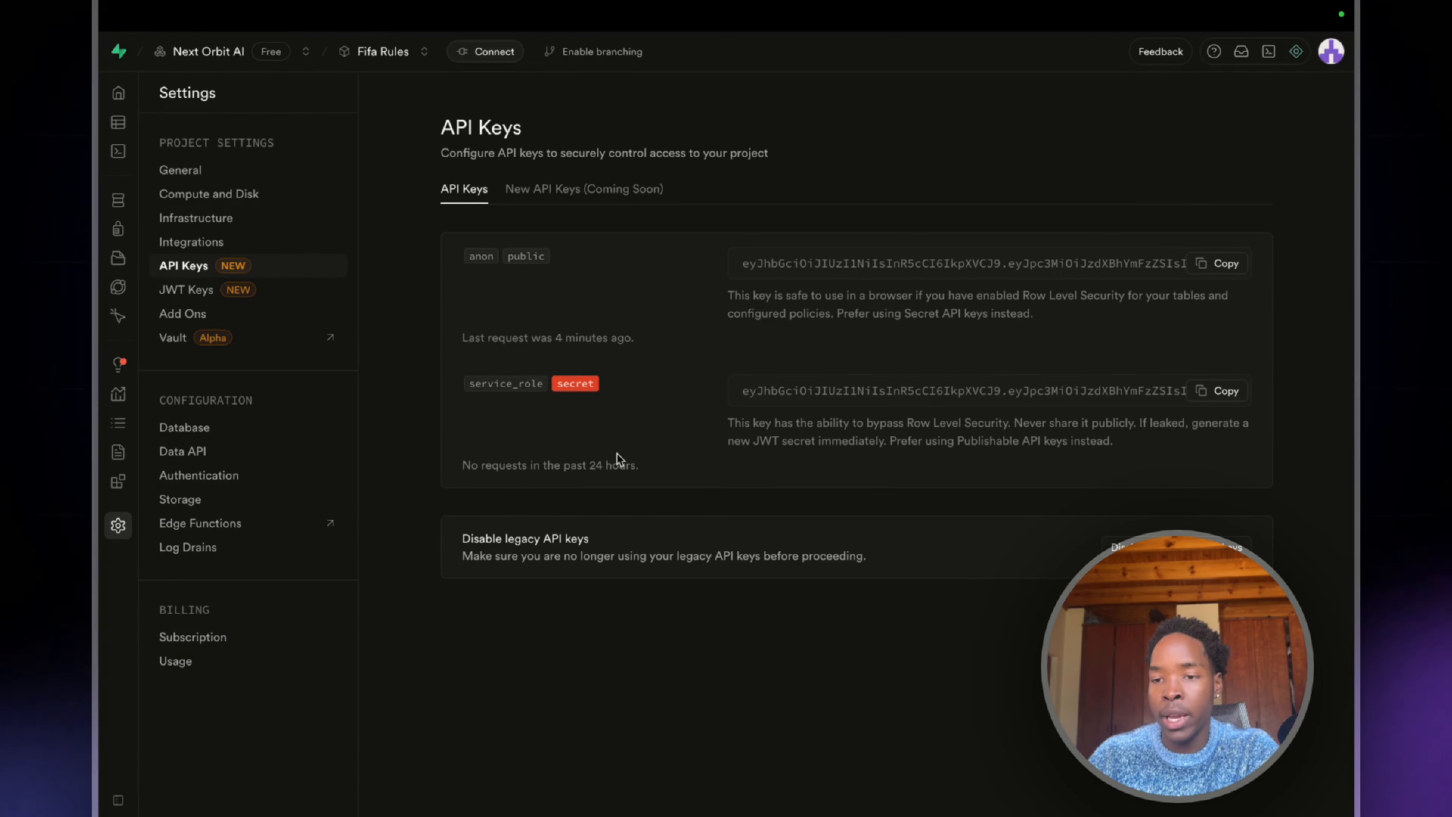
click(208, 452)
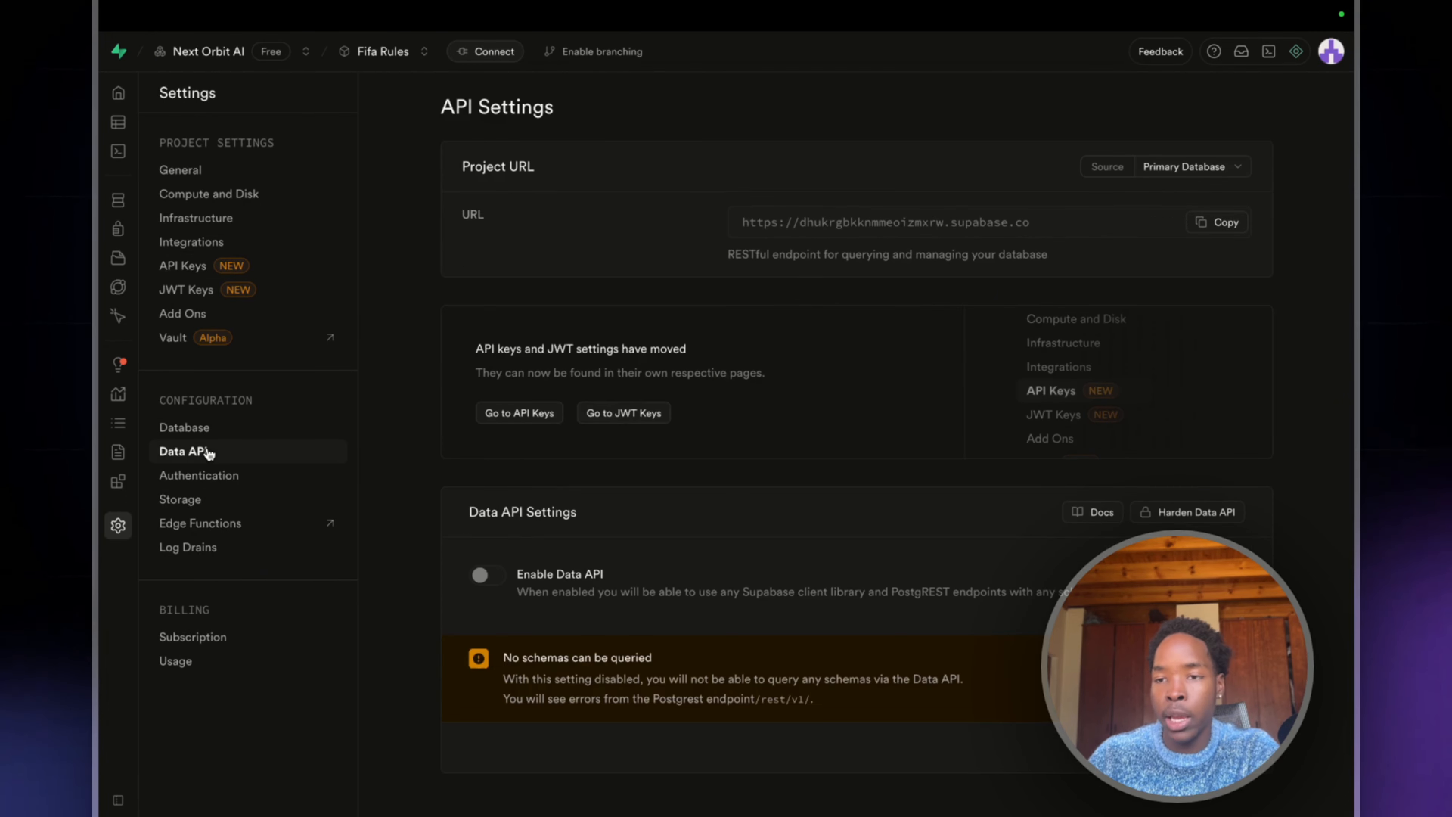
click(1216, 223)
mouse_move(207, 395)
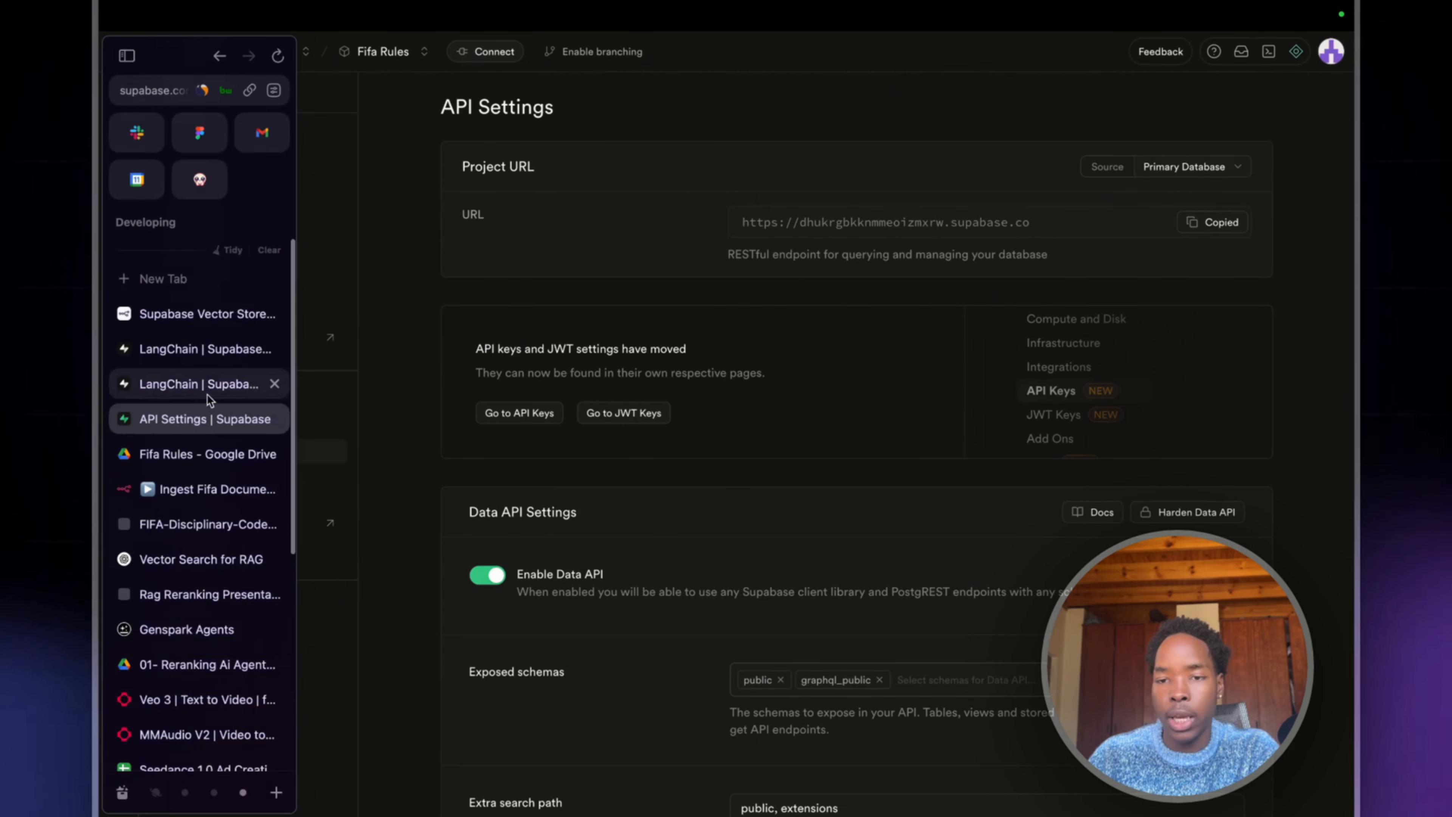
click(195, 484)
key(ctrl+v)
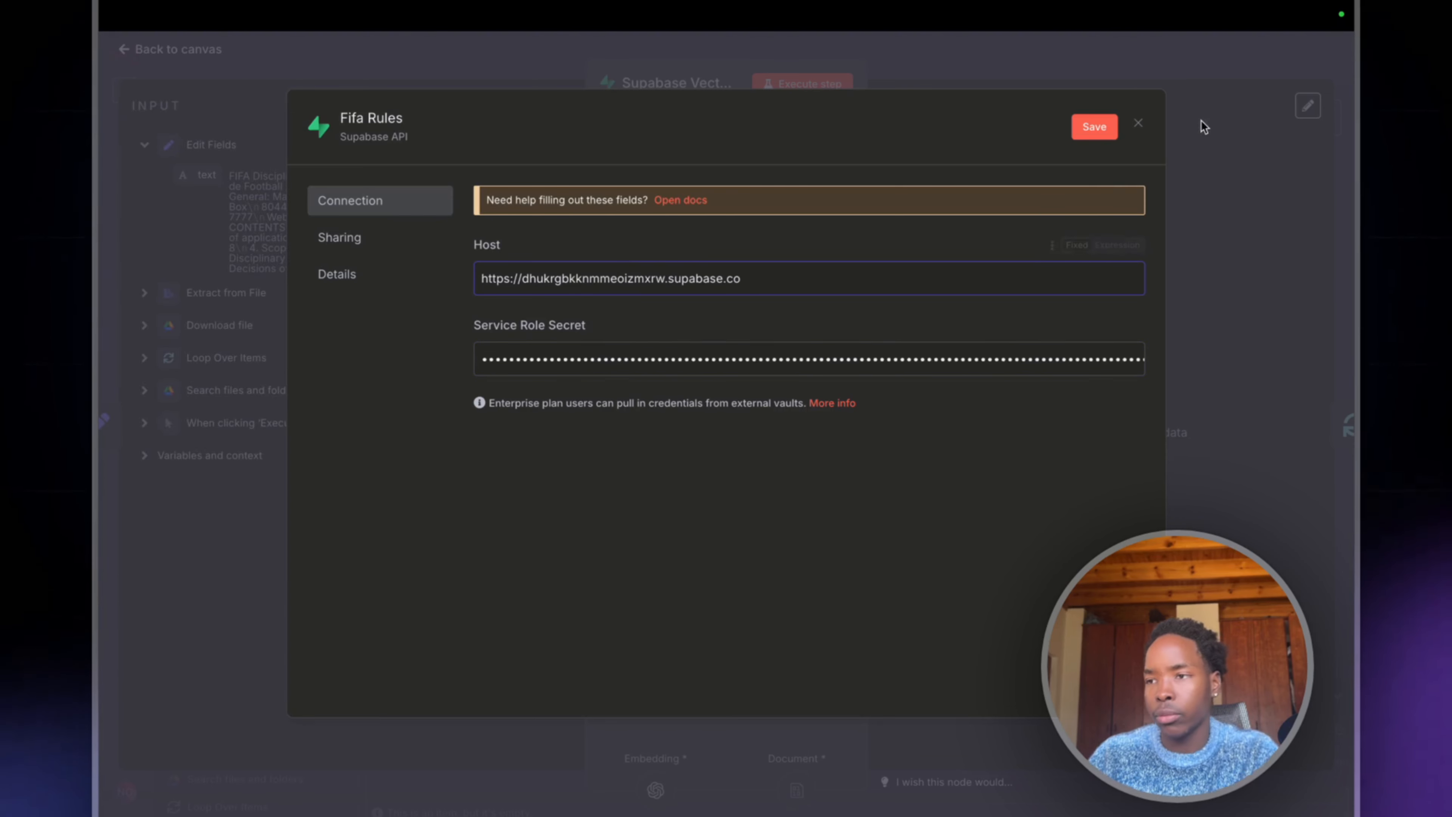
click(1084, 126)
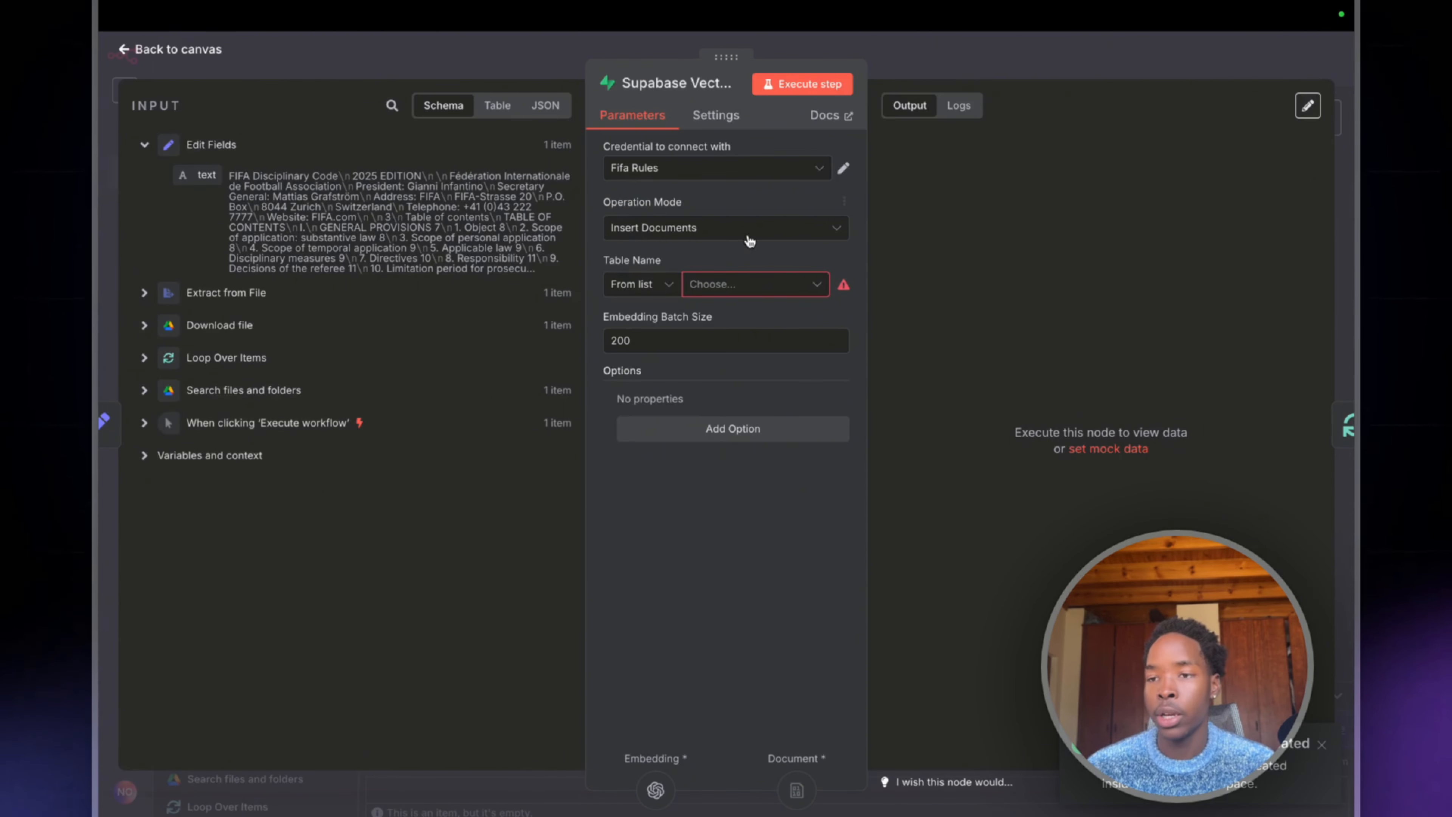
Step: Set the Supabase Vector Store's table to documents, and try out the Query Name option before removing it
click(757, 286)
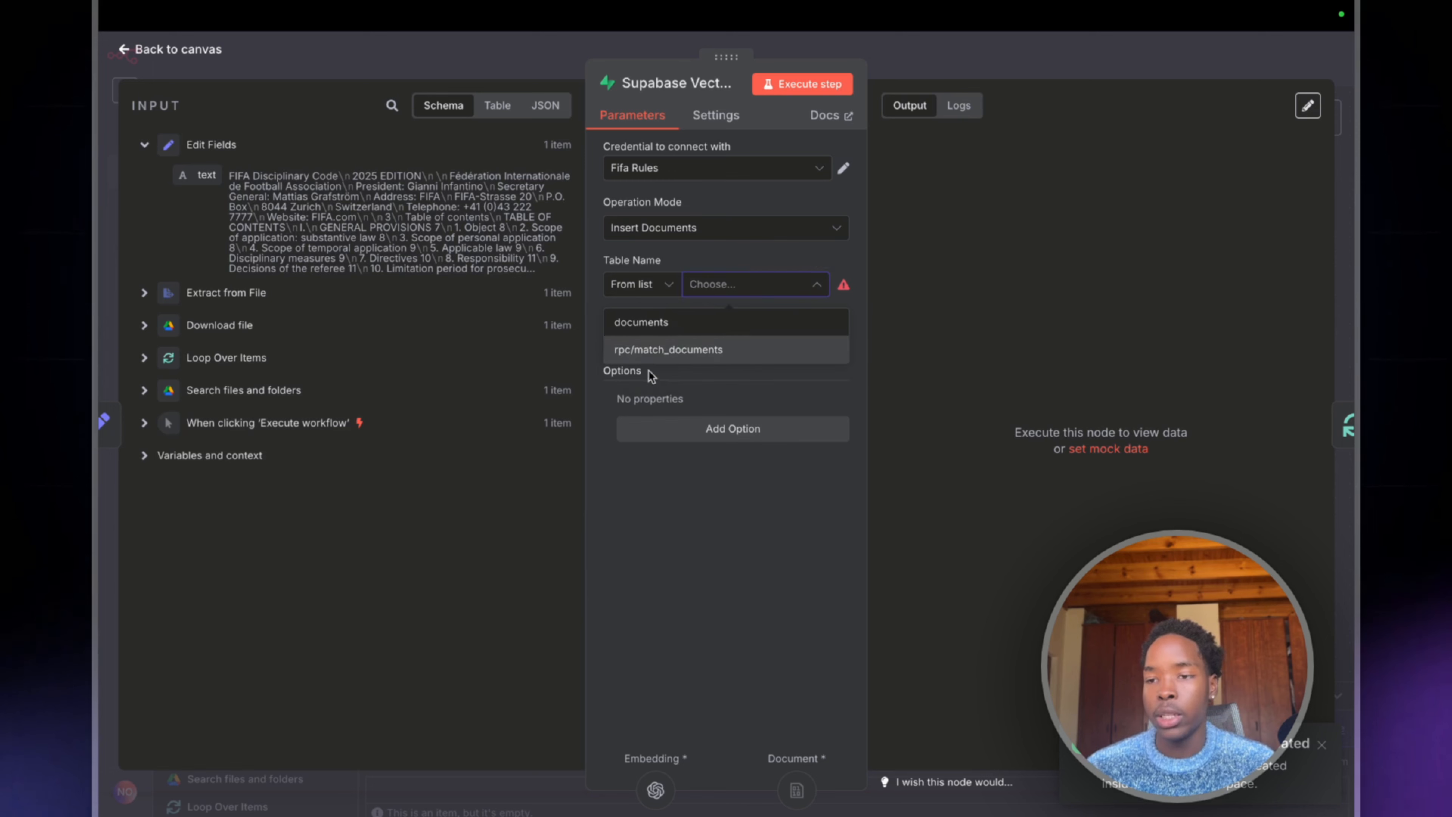
click(666, 326)
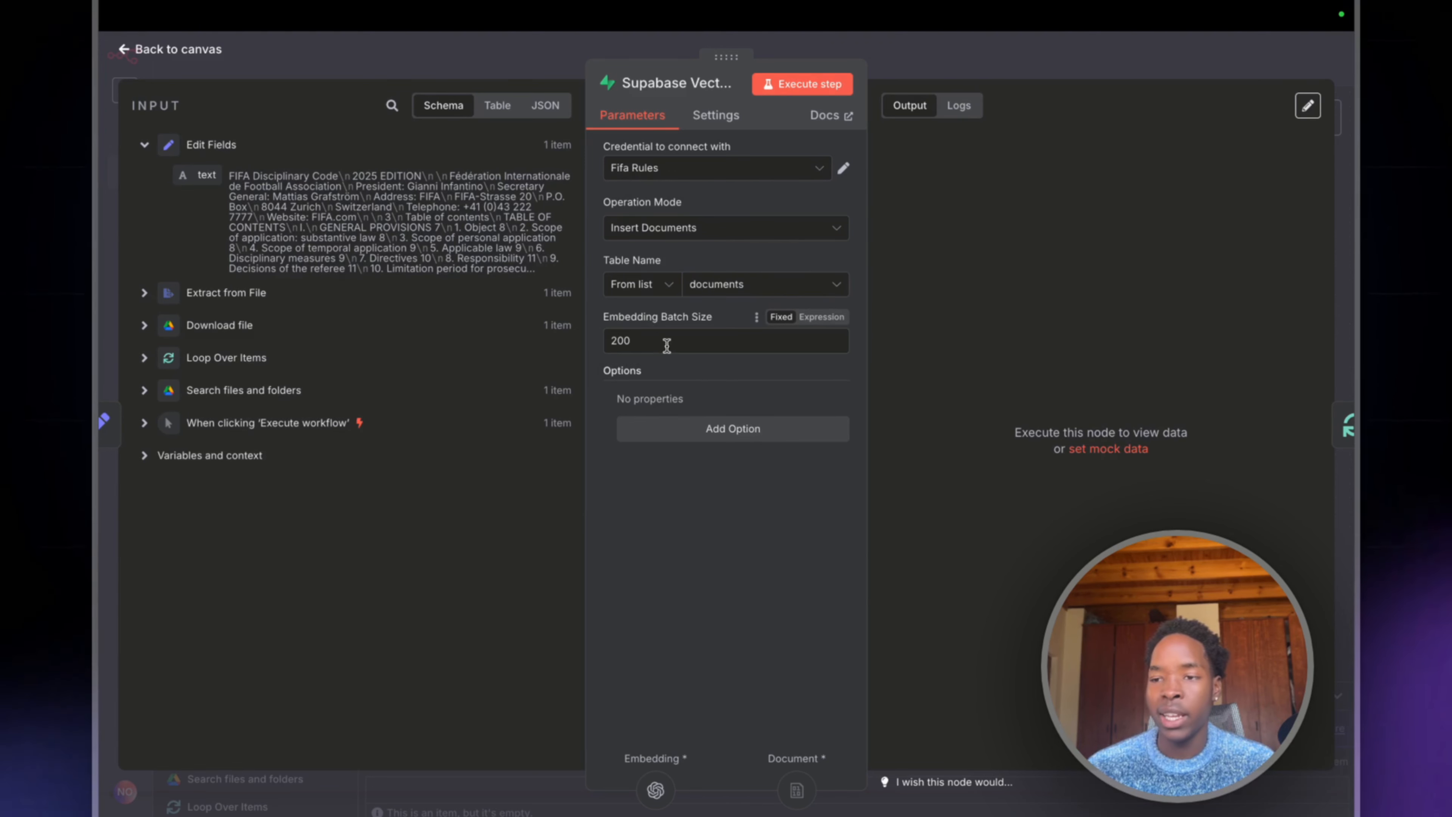
drag(647, 343, 607, 342)
click(671, 434)
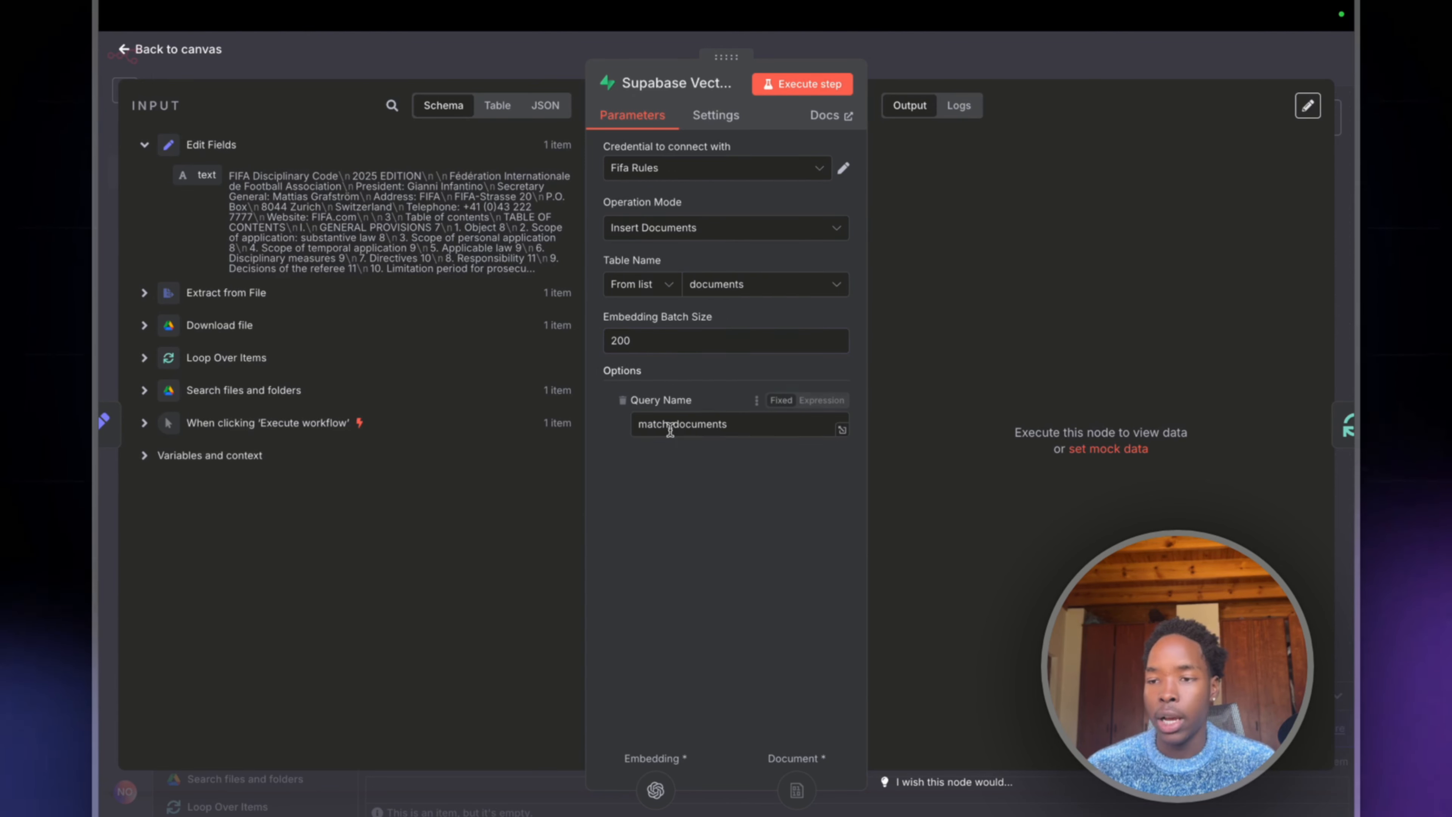
click(623, 401)
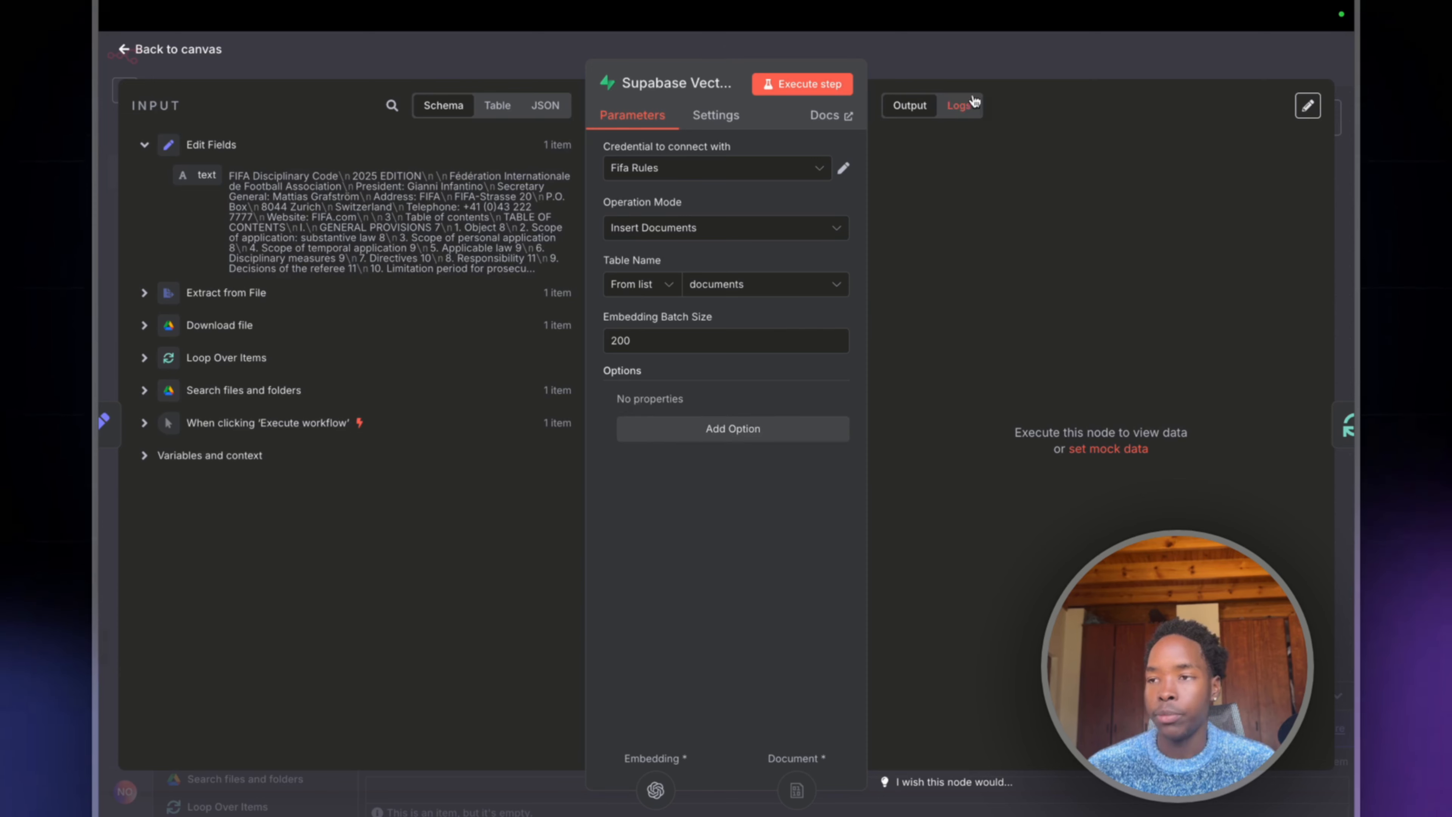
key(Escape)
drag(807, 325, 804, 316)
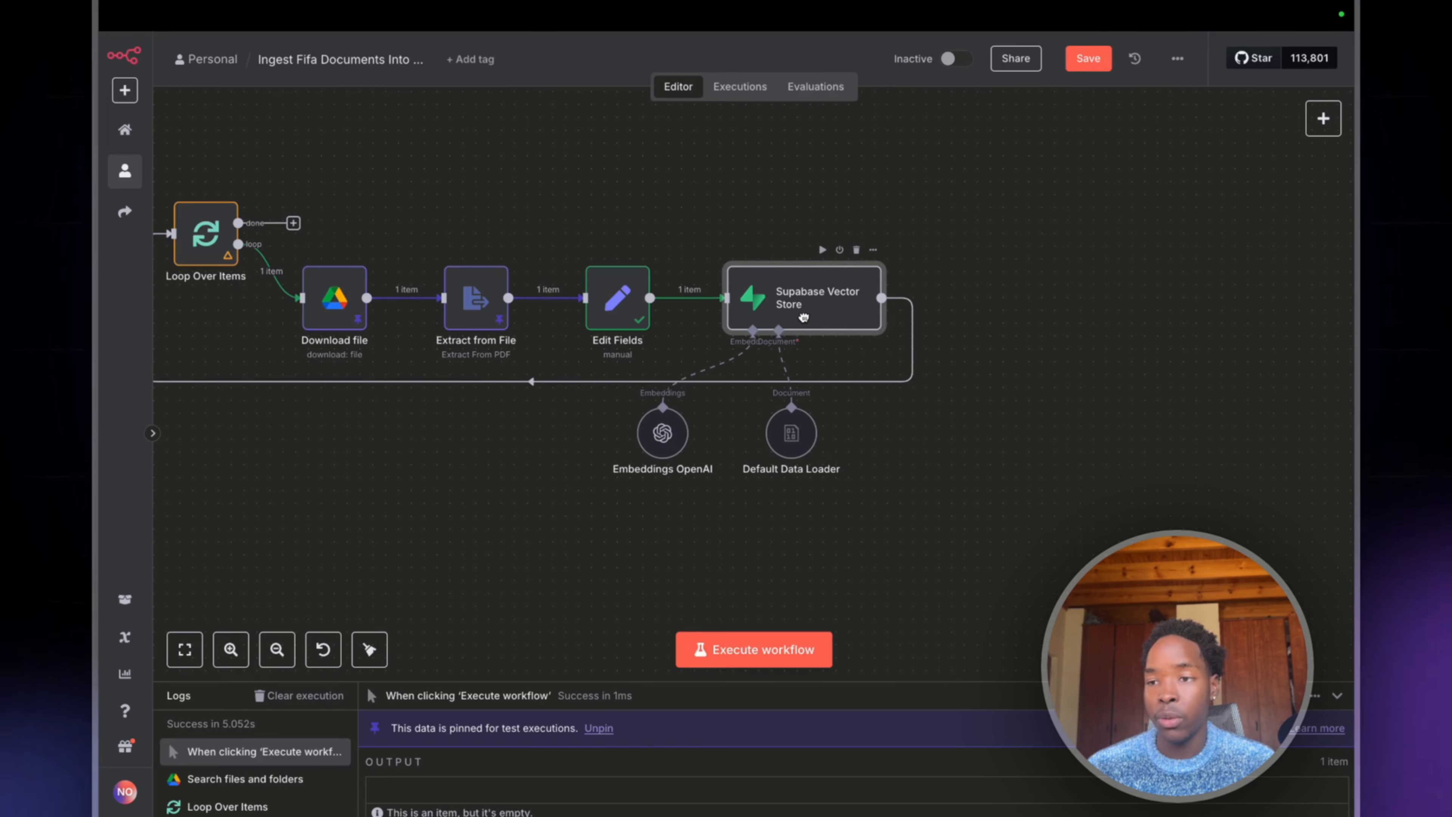
Step: In the Default Data Loader, map the name field from Download file to the file_name metadata value
double_click(791, 433)
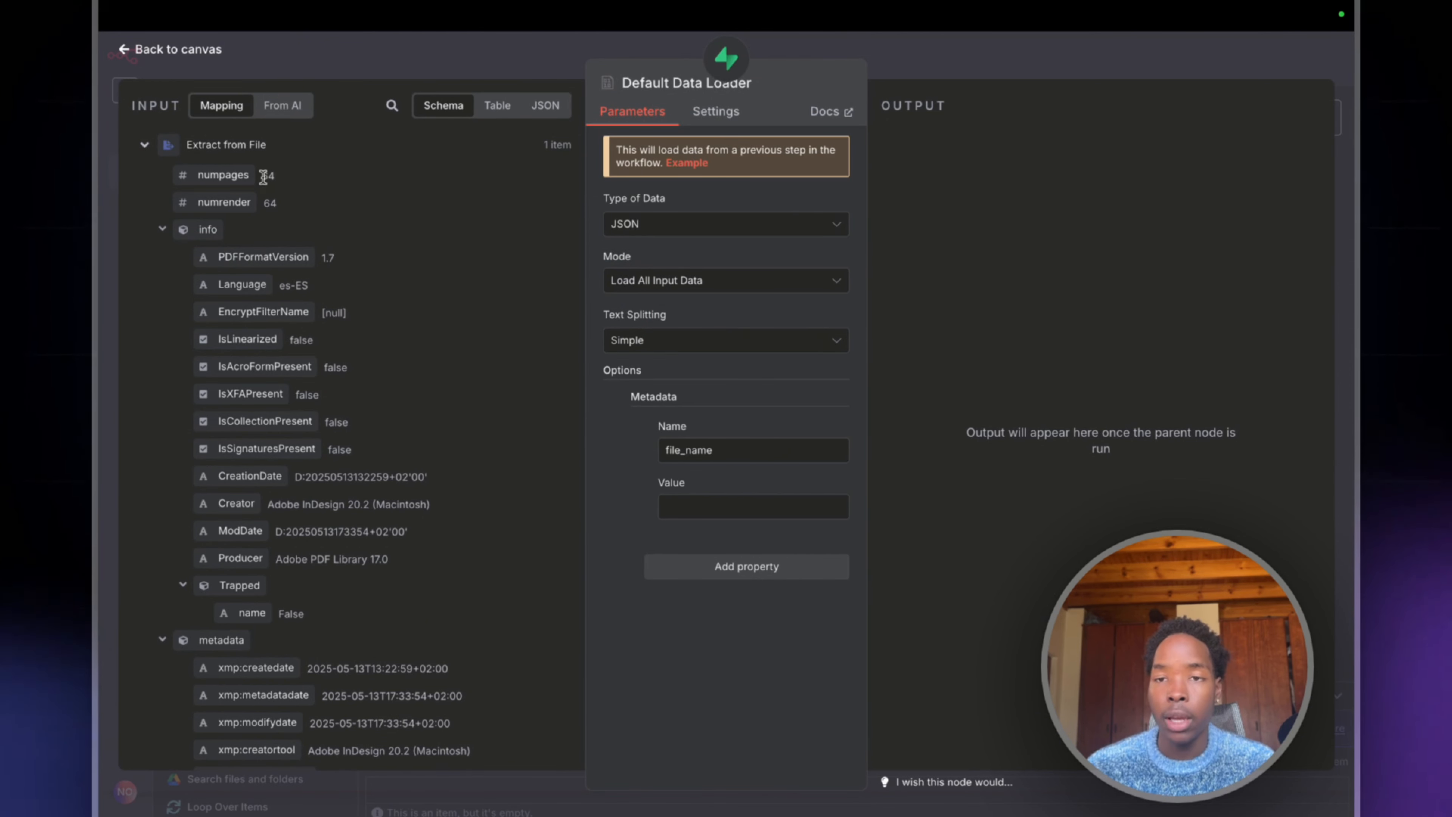
click(143, 146)
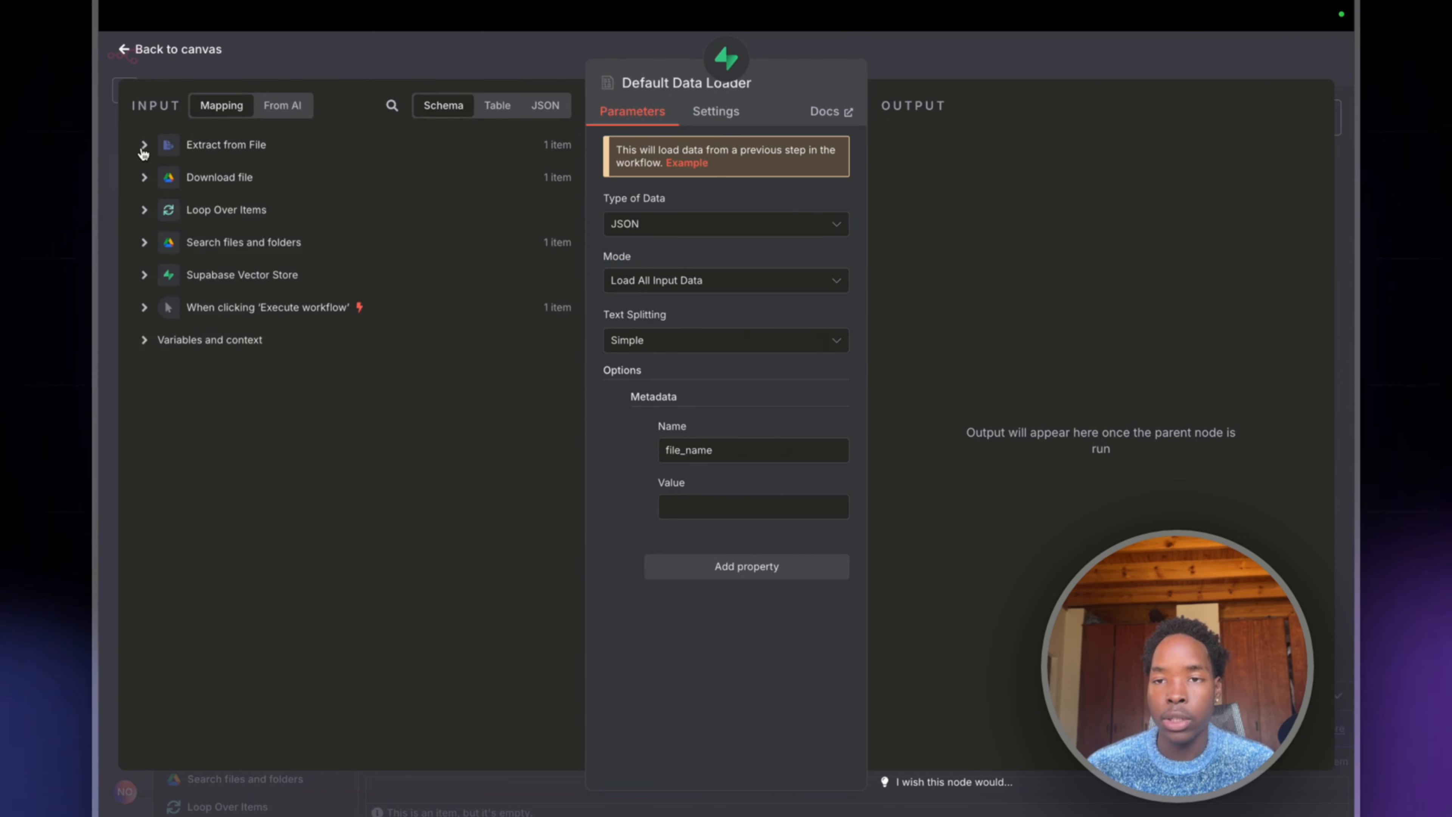
click(142, 209)
click(145, 178)
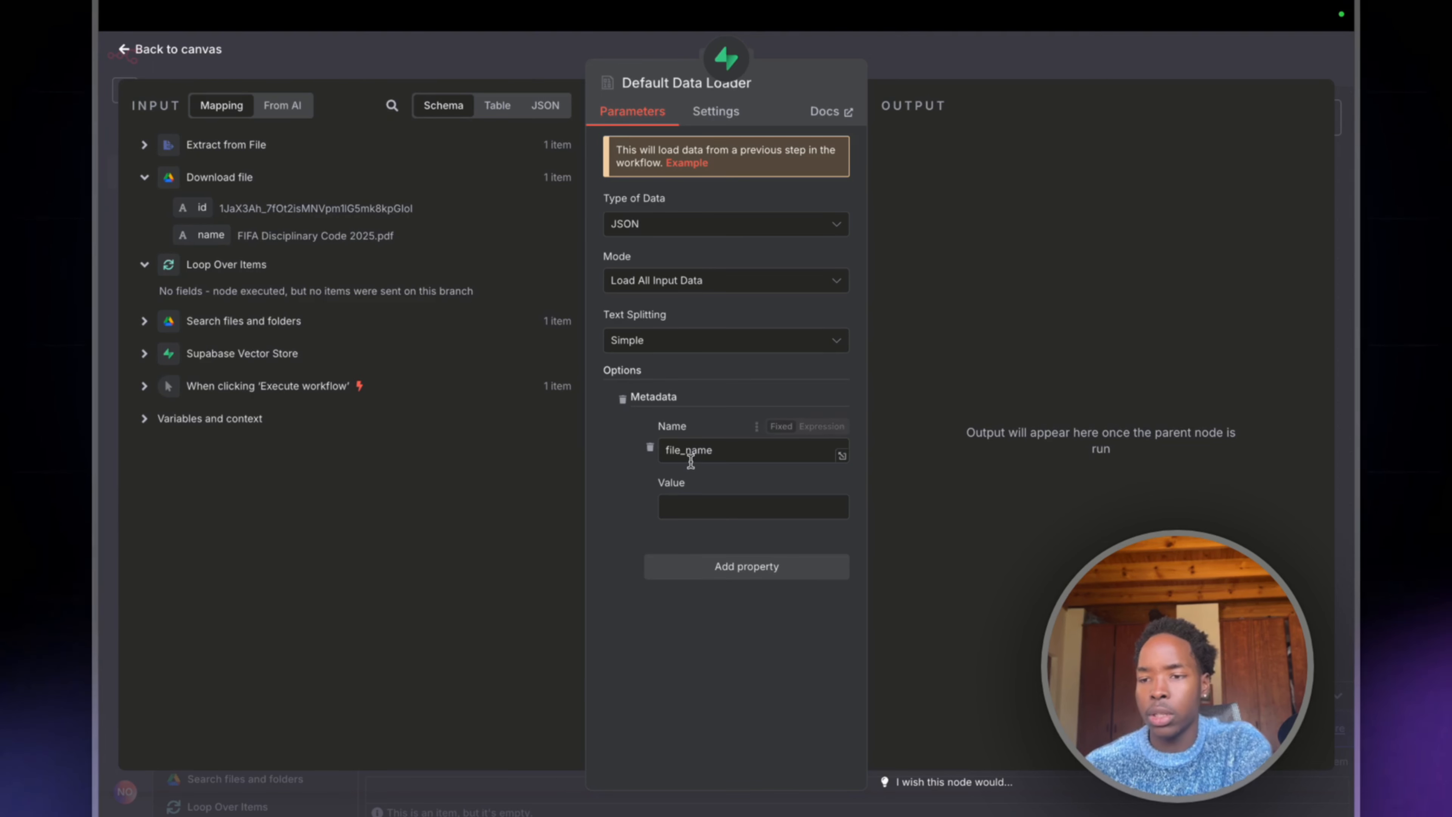
click(701, 502)
drag(222, 229, 787, 512)
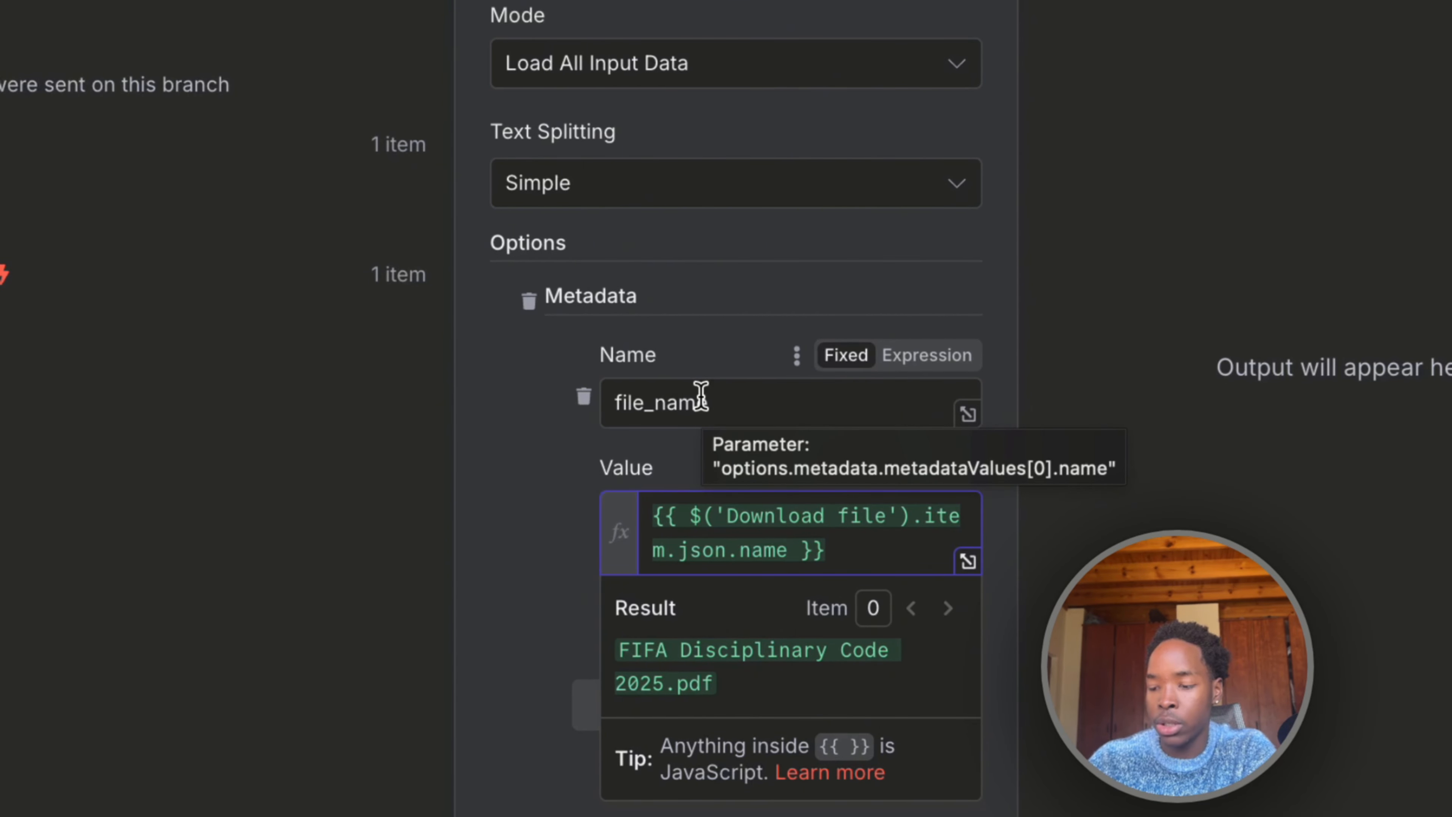
Step: Append .replaceAll('.pdf','') to the file_name value expression to strip the extension, and return to the canvas
text(.)
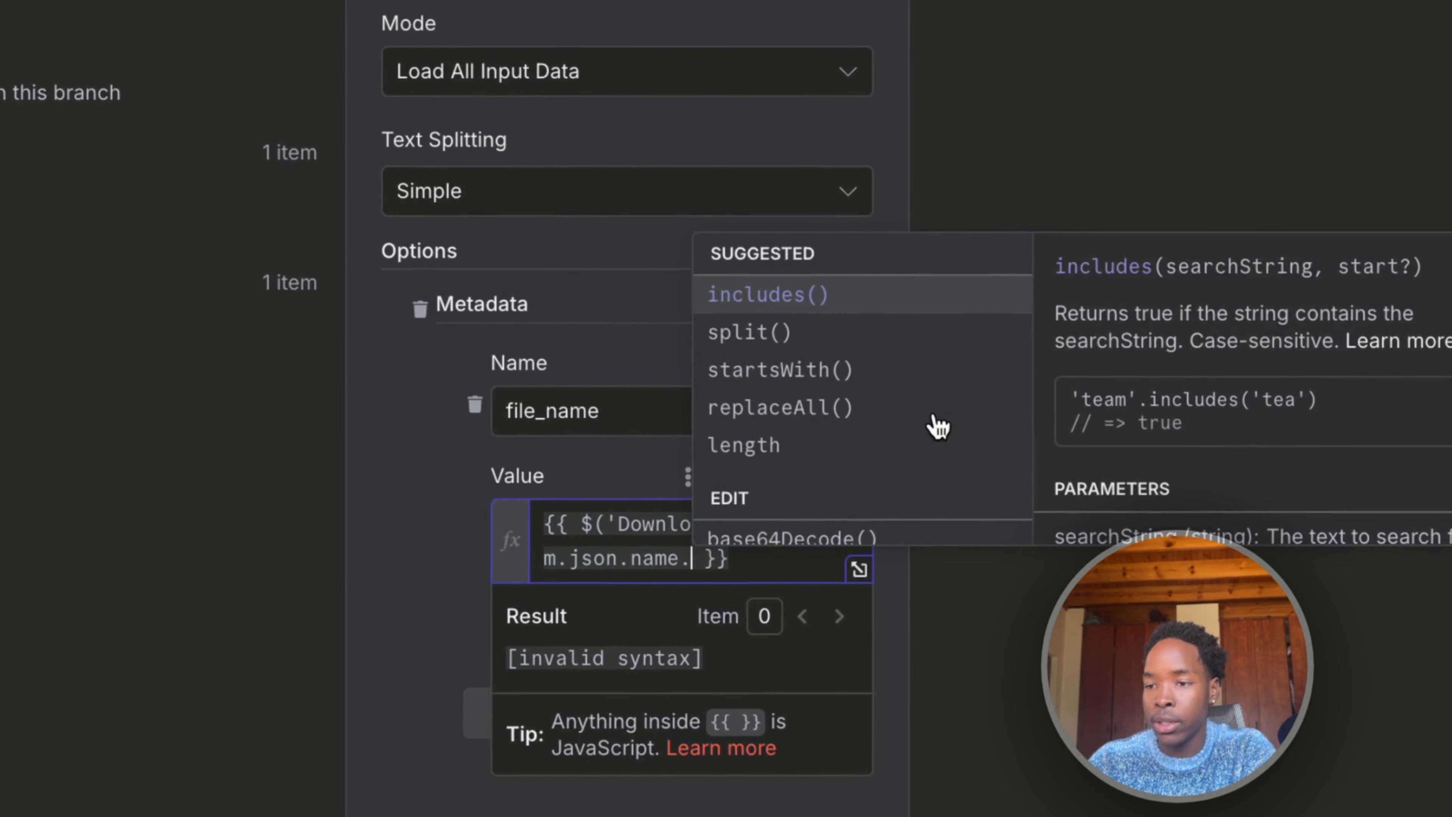
click(938, 424)
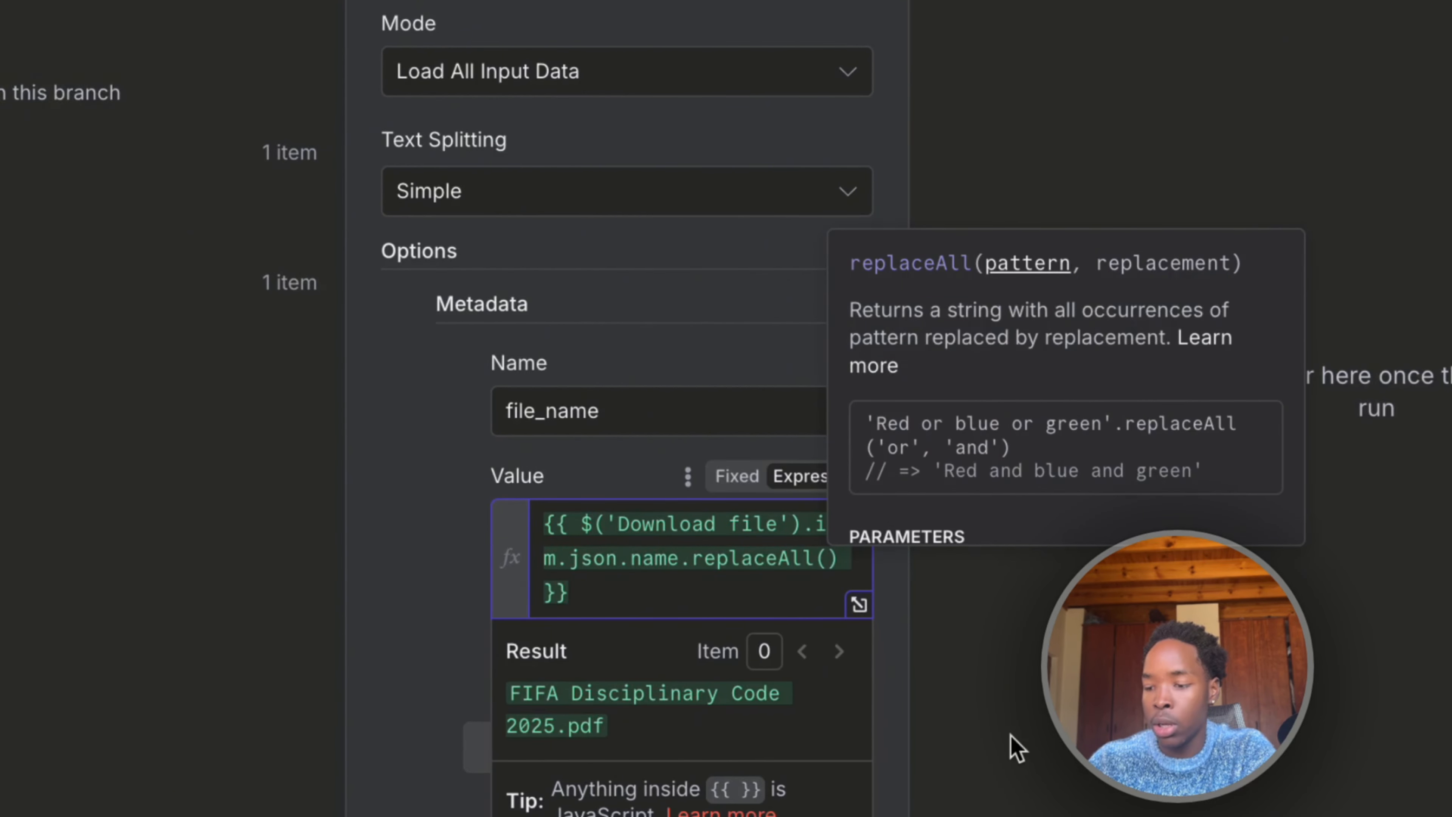
text('.pdf)
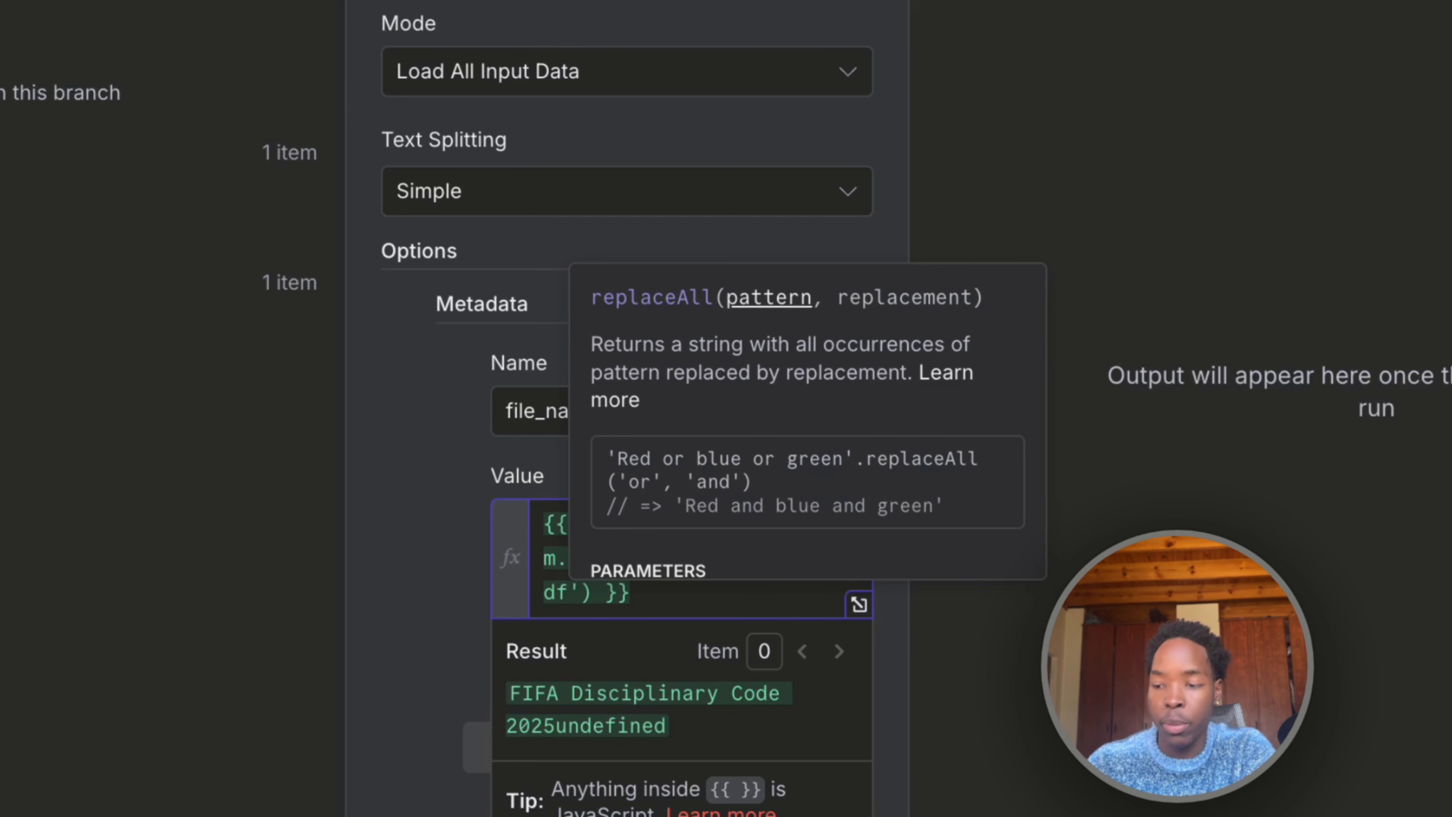
text(,')
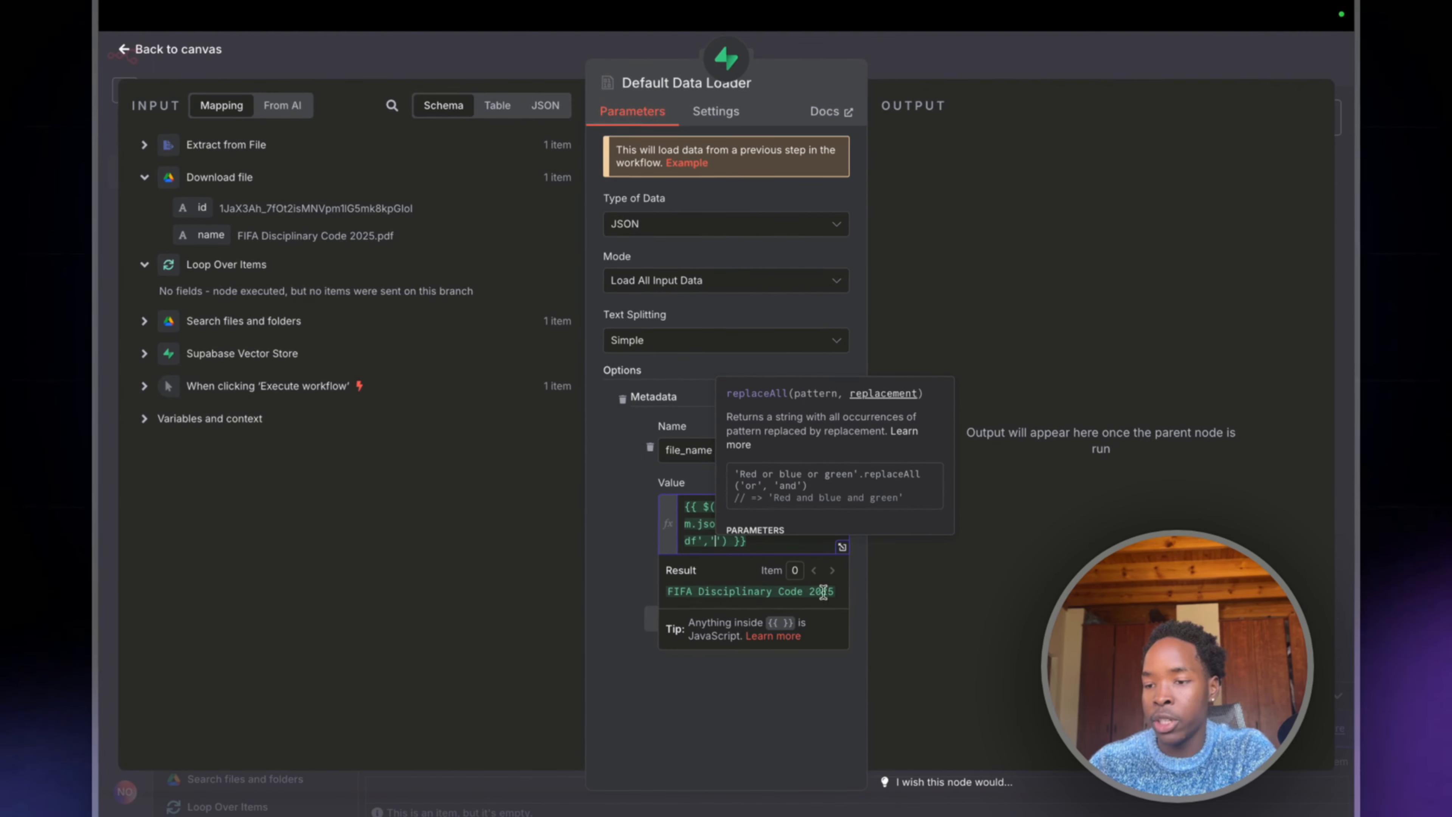
click(904, 69)
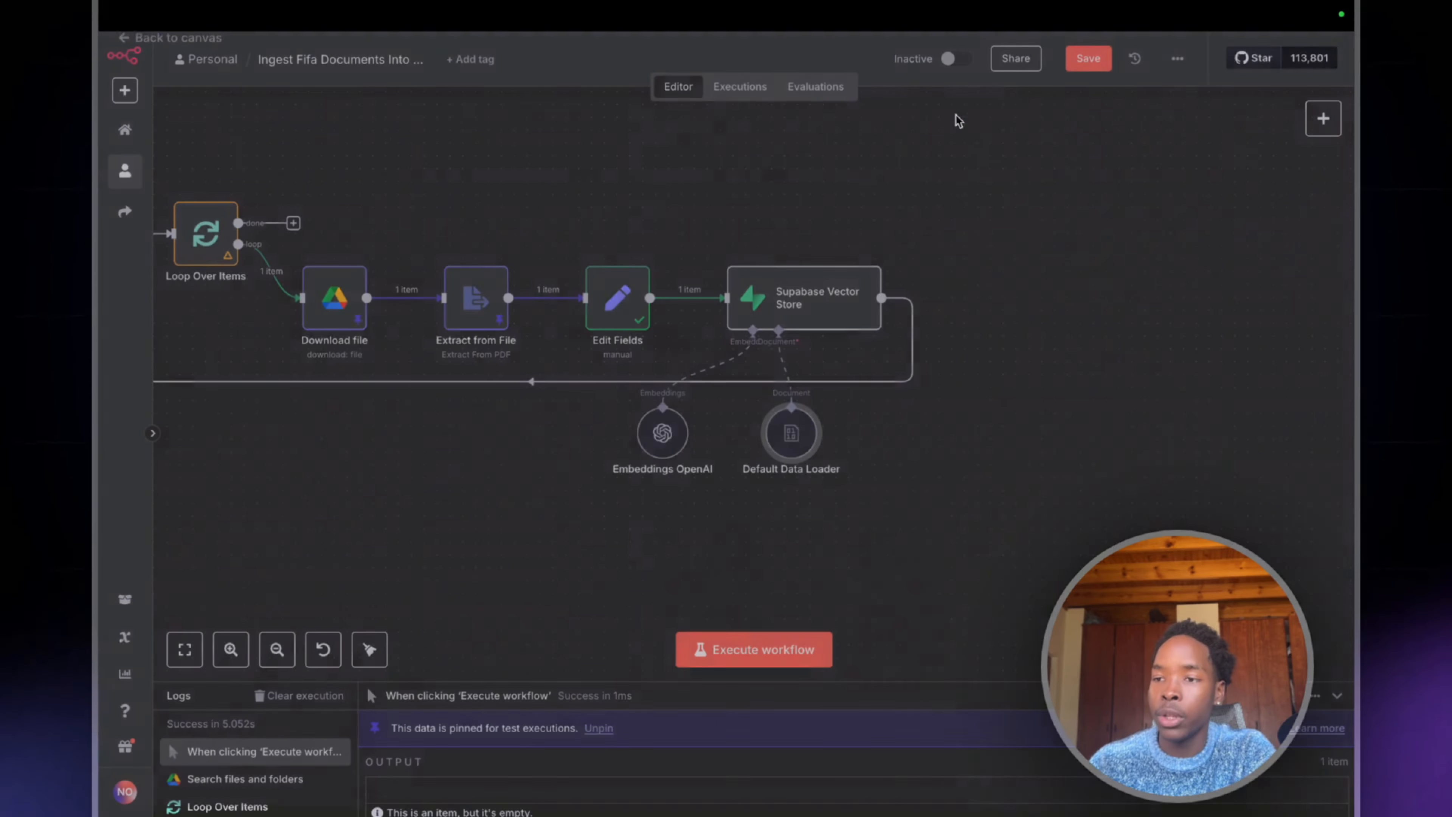
scroll(798, 365, down, 5)
scroll(797, 365, left, 2)
scroll(798, 367, up, 5)
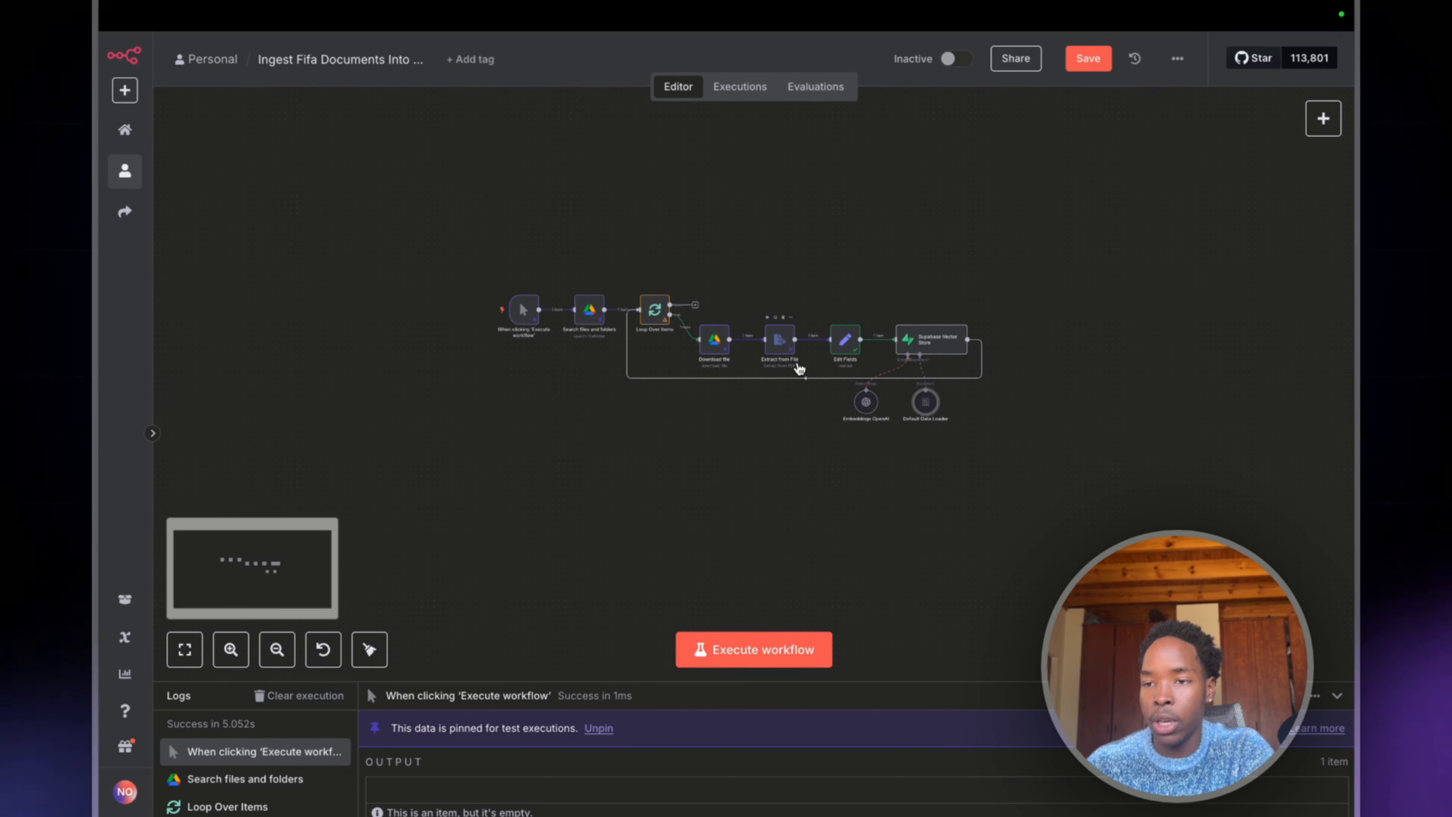
Step: Unpin the test data from the workflow's nodes and execute the whole ingestion workflow from its manual trigger
scroll(494, 315, down, 4)
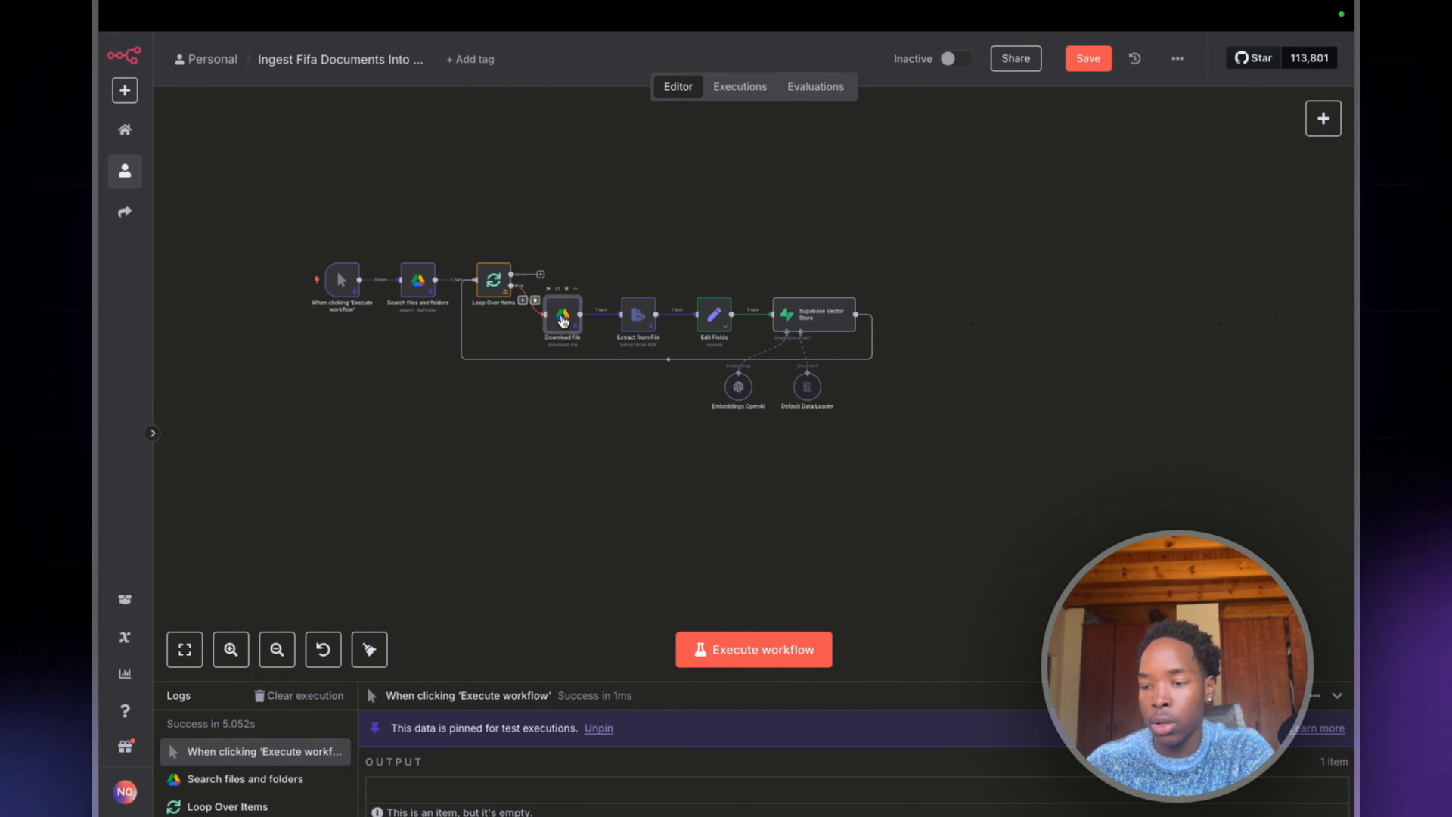
click(646, 331)
key(p)
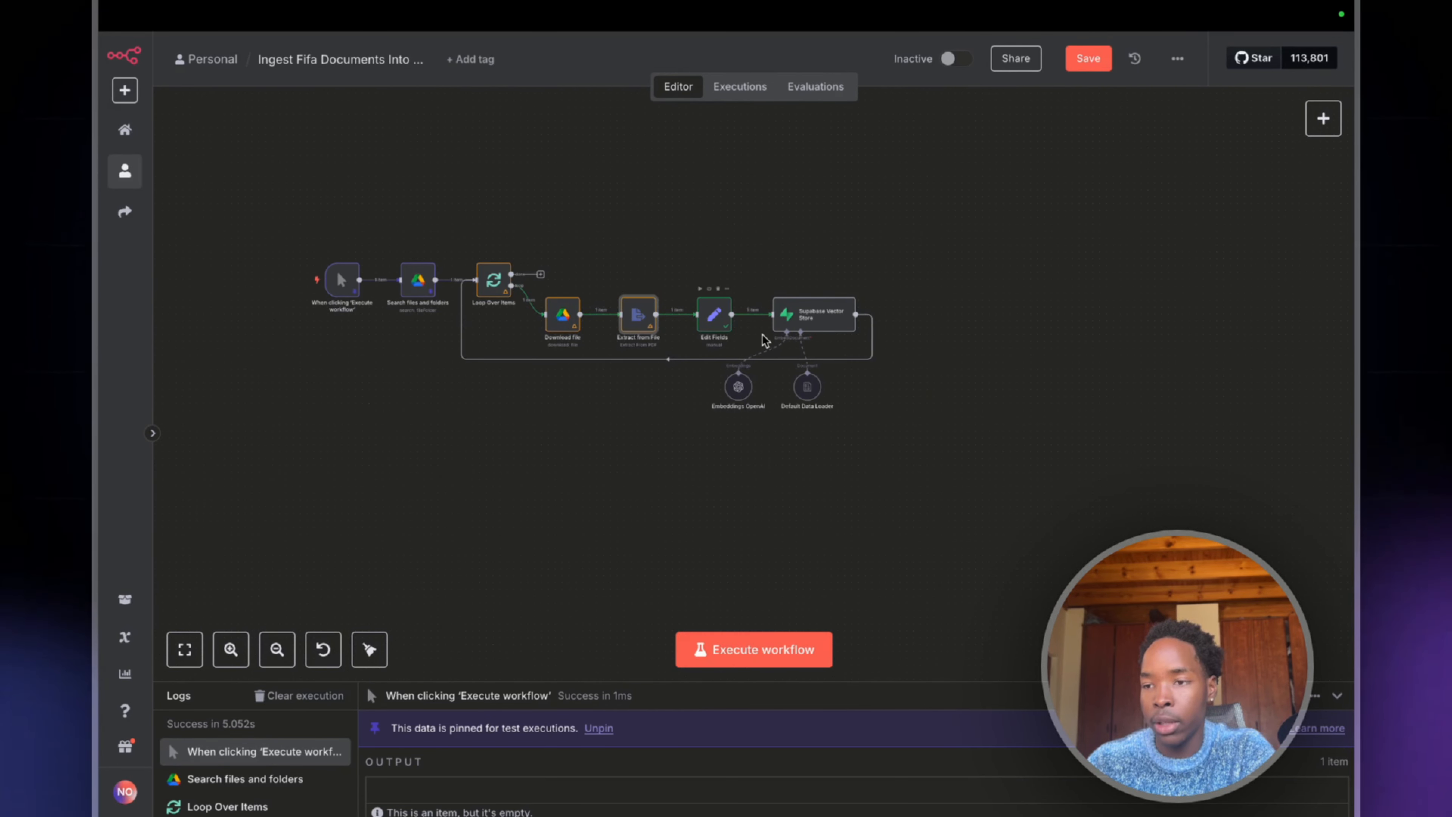
click(416, 289)
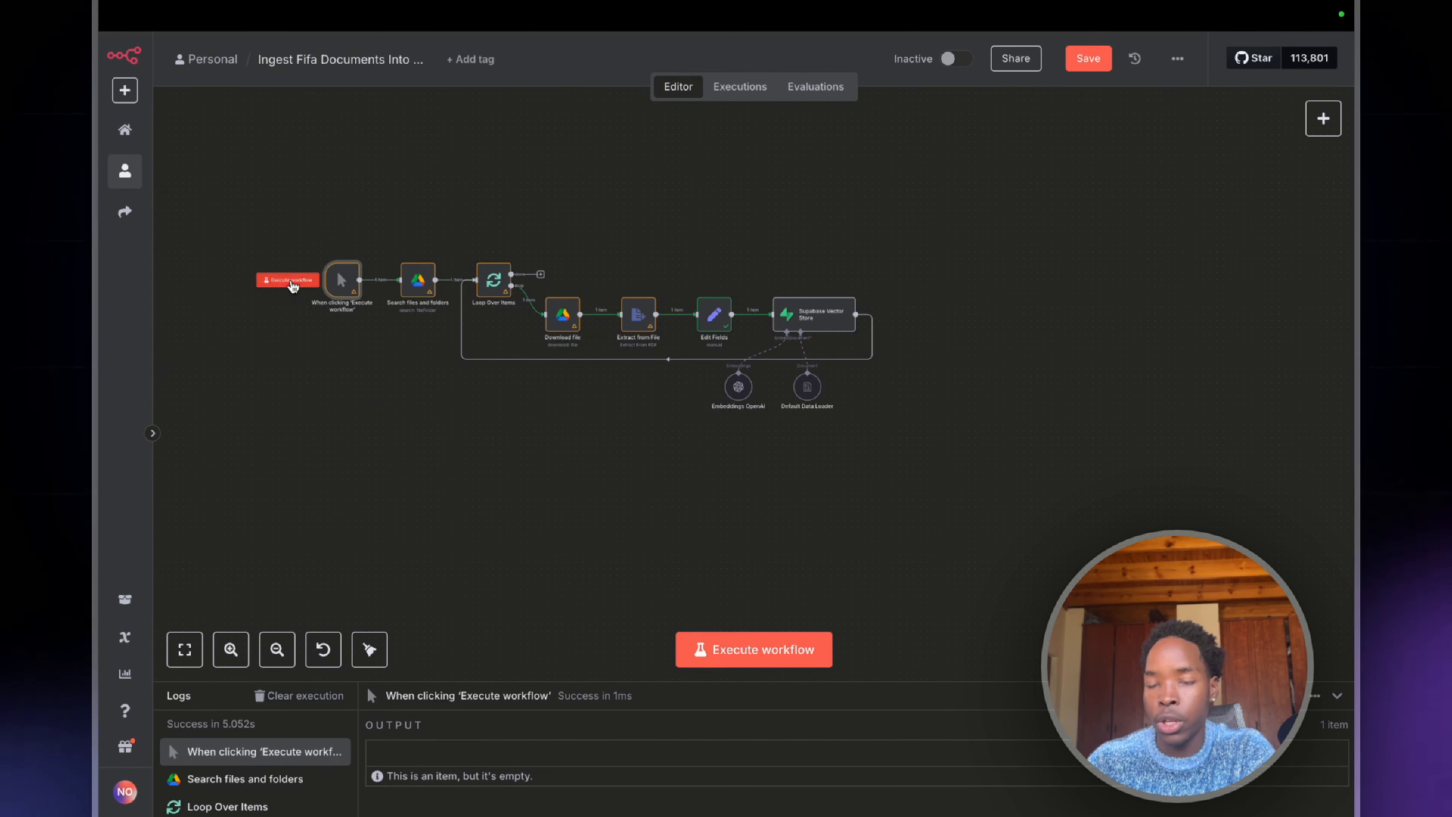
click(291, 280)
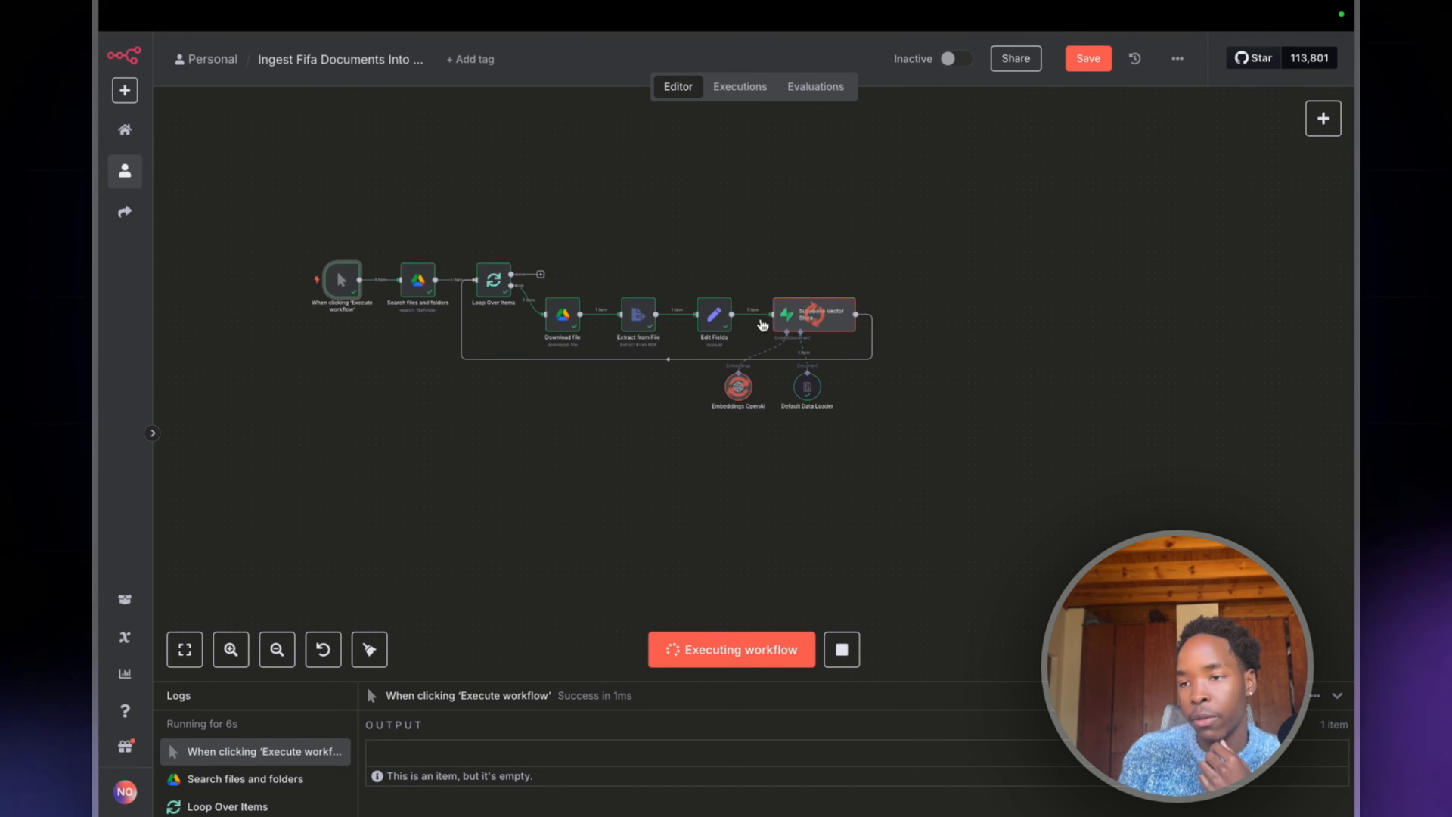
Step: Inspect the Edit Fields output, and check the chunks and file_name metadata in the Default Data Loader's output
scroll(593, 271, up, 3)
double_click(593, 271)
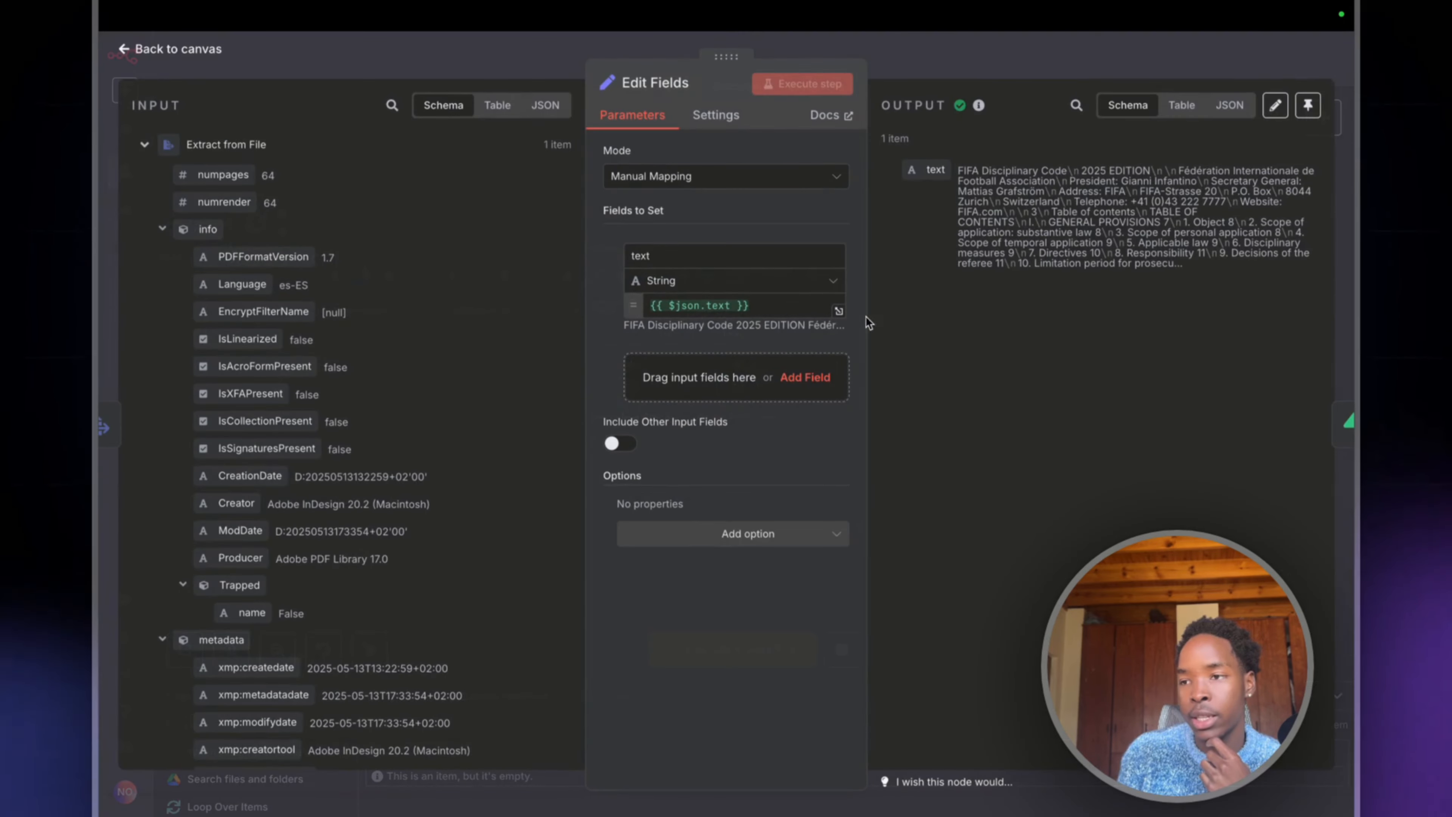
key(Escape)
double_click(732, 379)
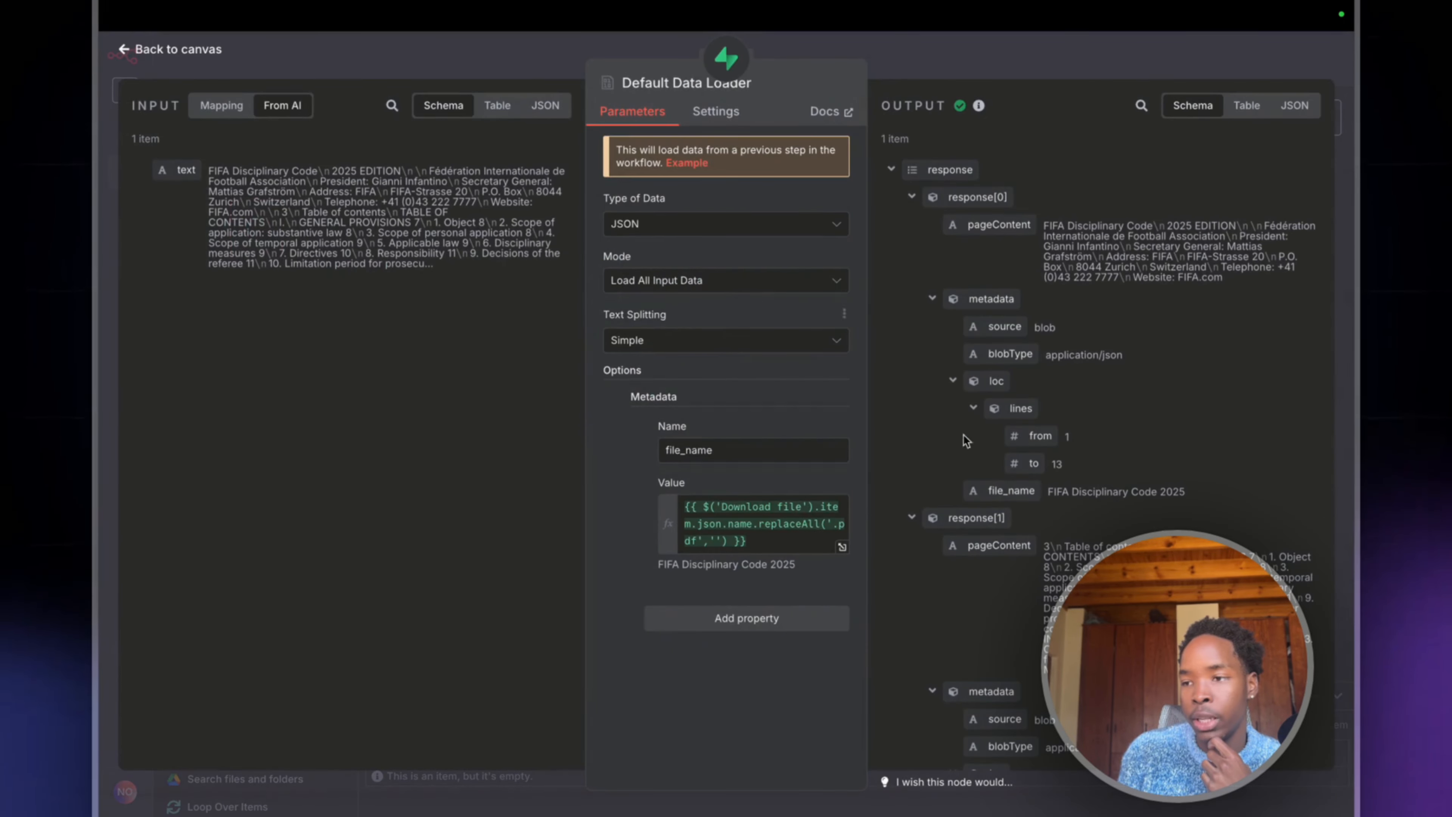
scroll(954, 290, down, 20)
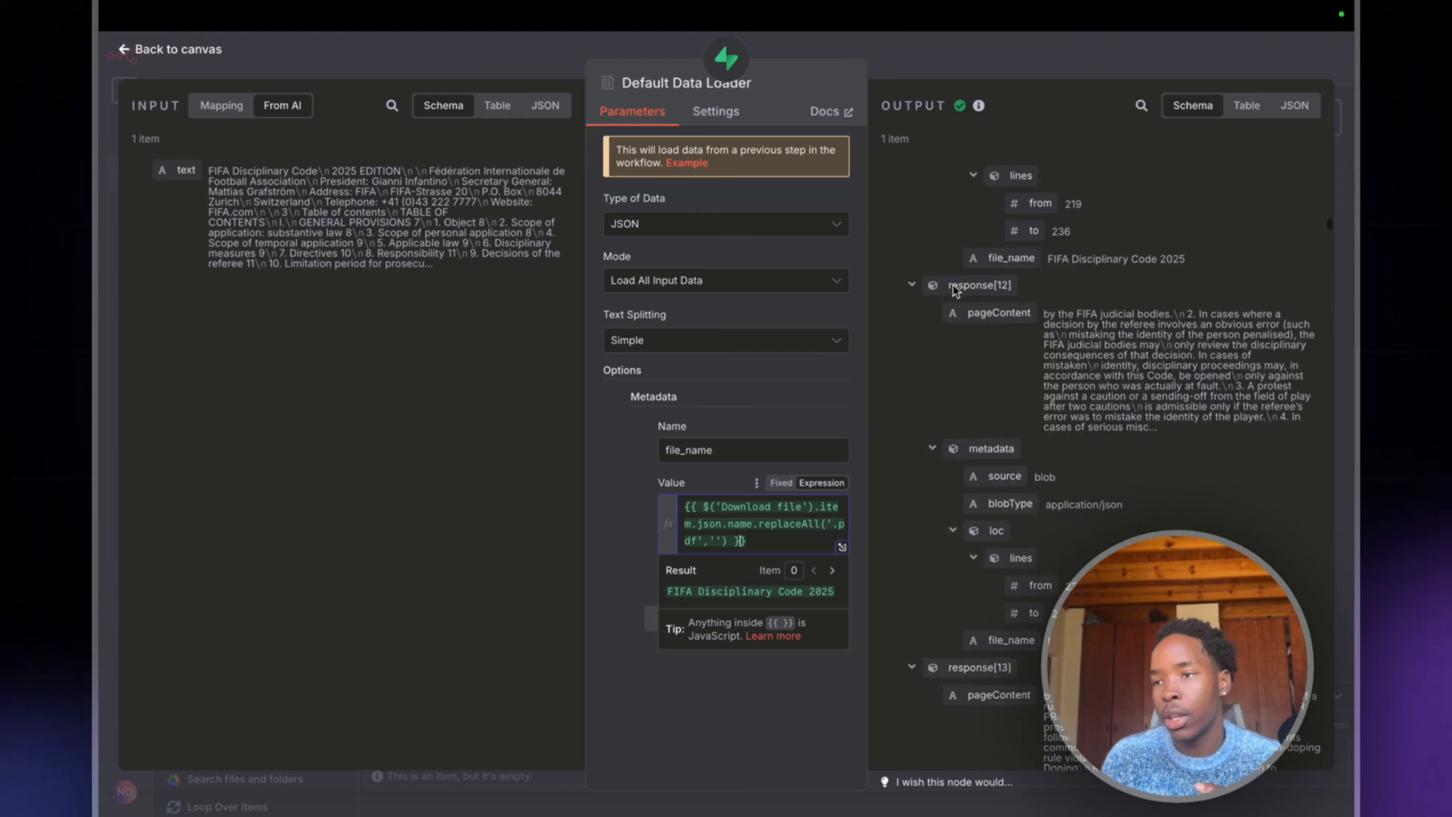
scroll(954, 290, down, 10)
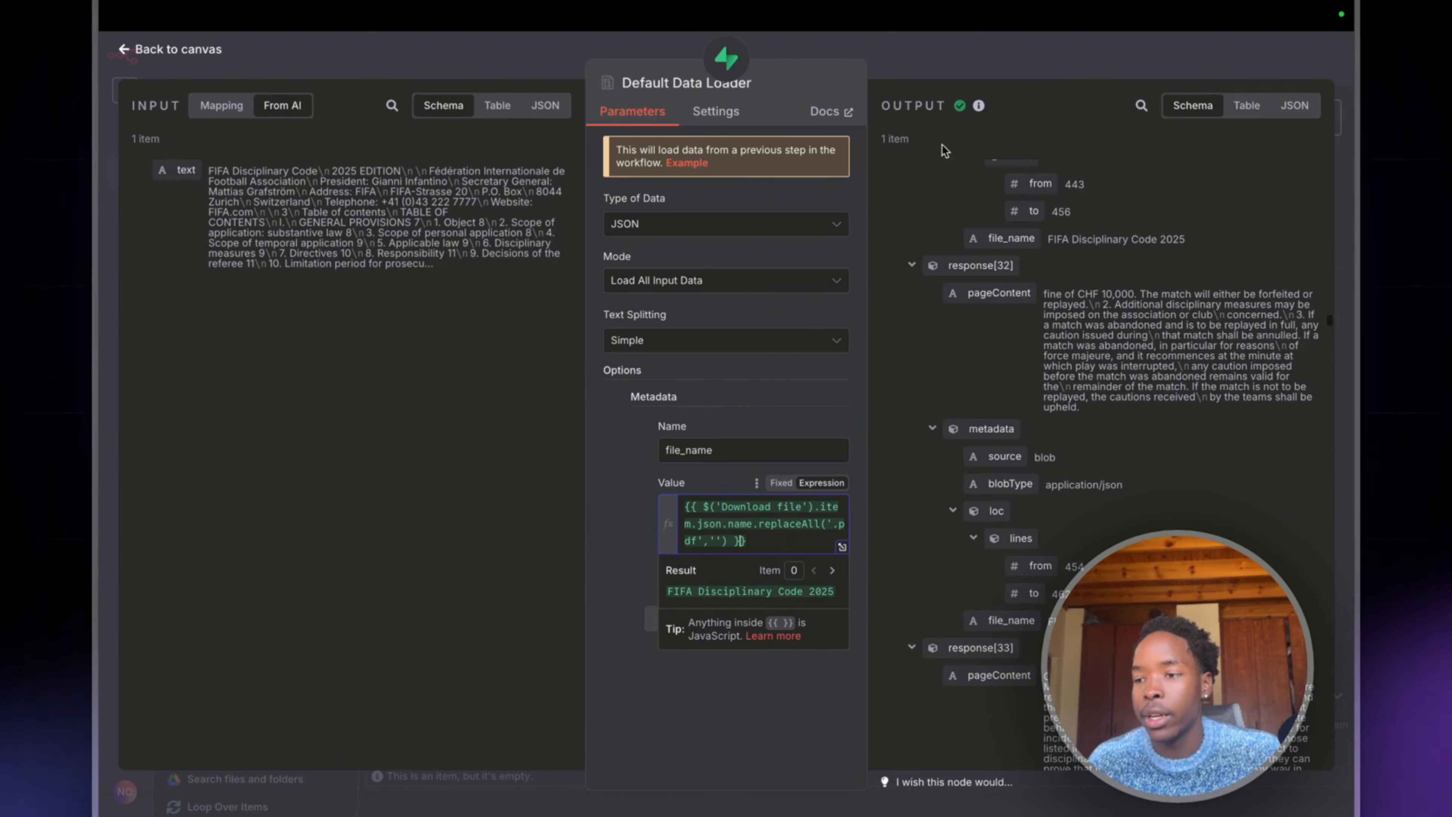
key(Escape)
Step: Switch to the Supabase project and open the documents table from the database's table list in the Table Editor
mouse_move(99, 396)
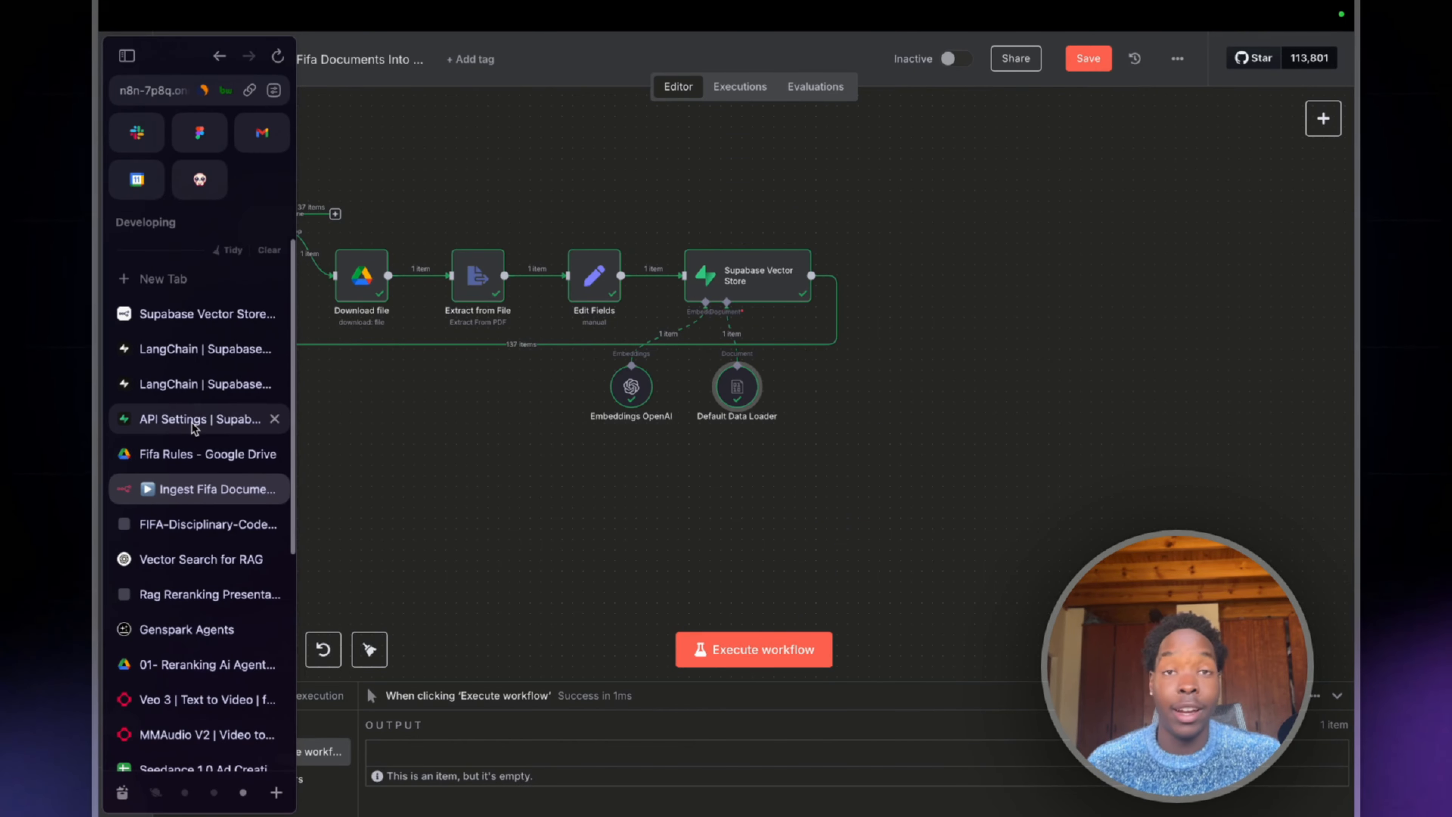
click(191, 421)
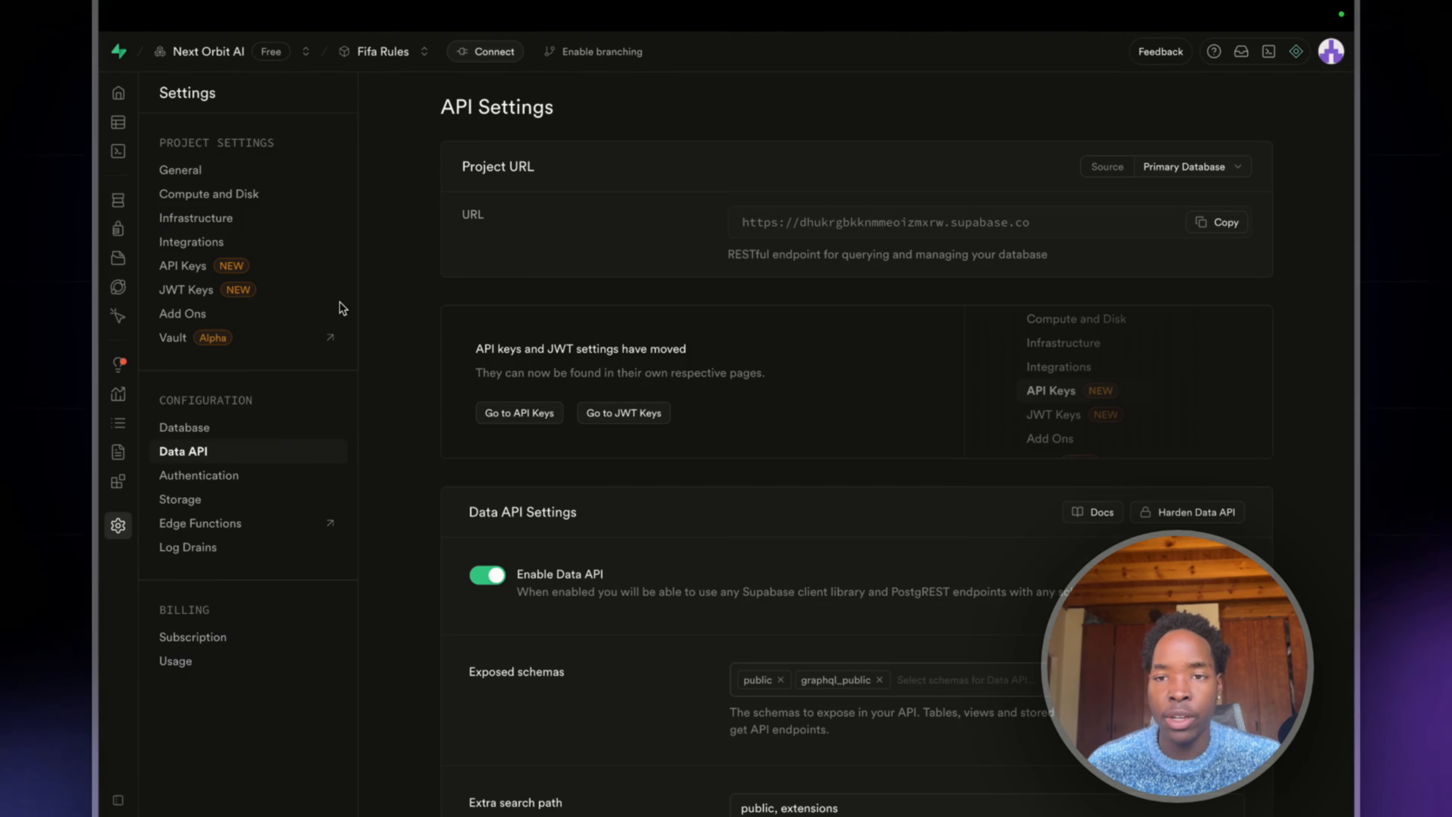
click(178, 200)
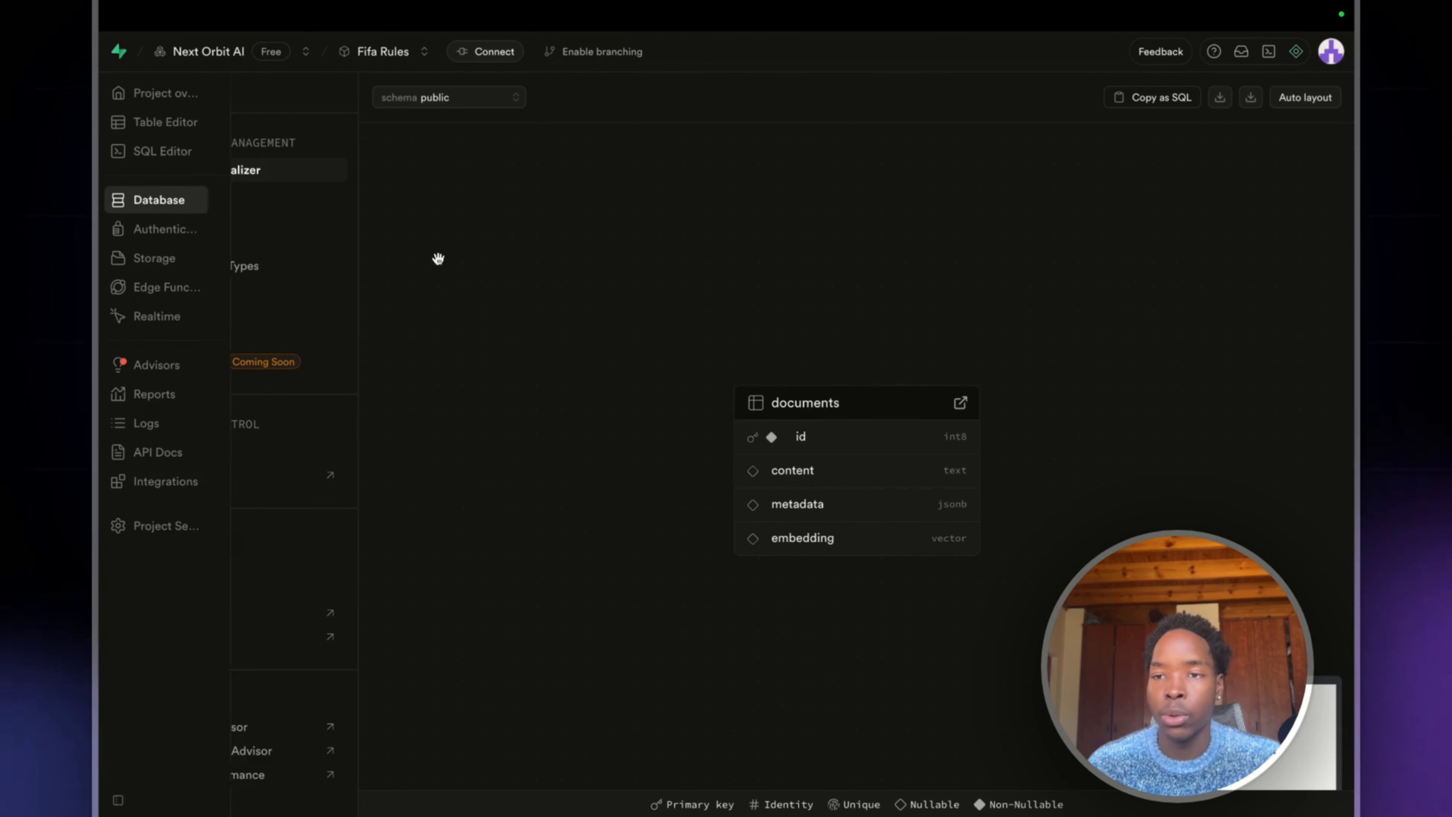
click(183, 194)
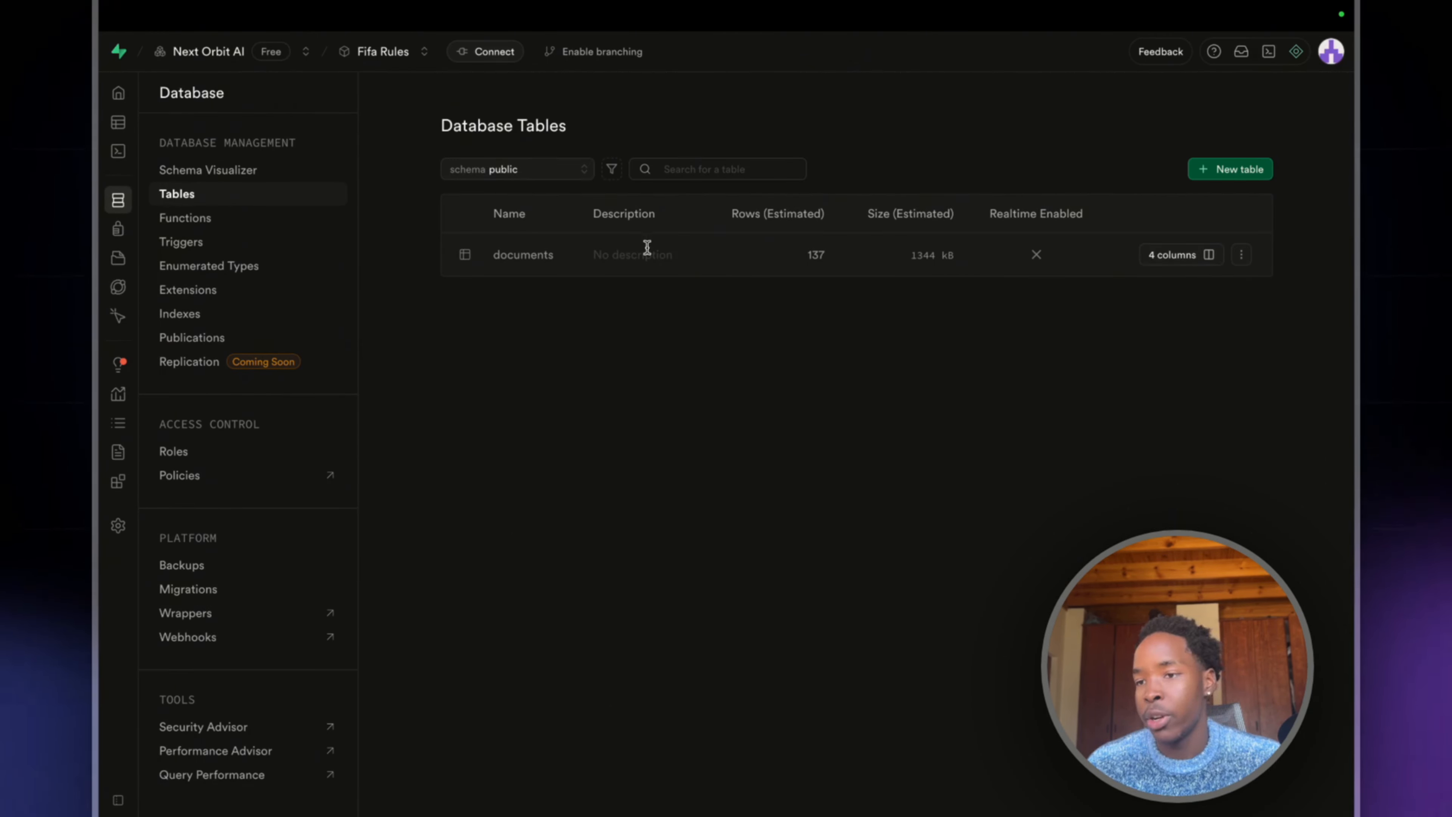
click(1242, 255)
click(1191, 285)
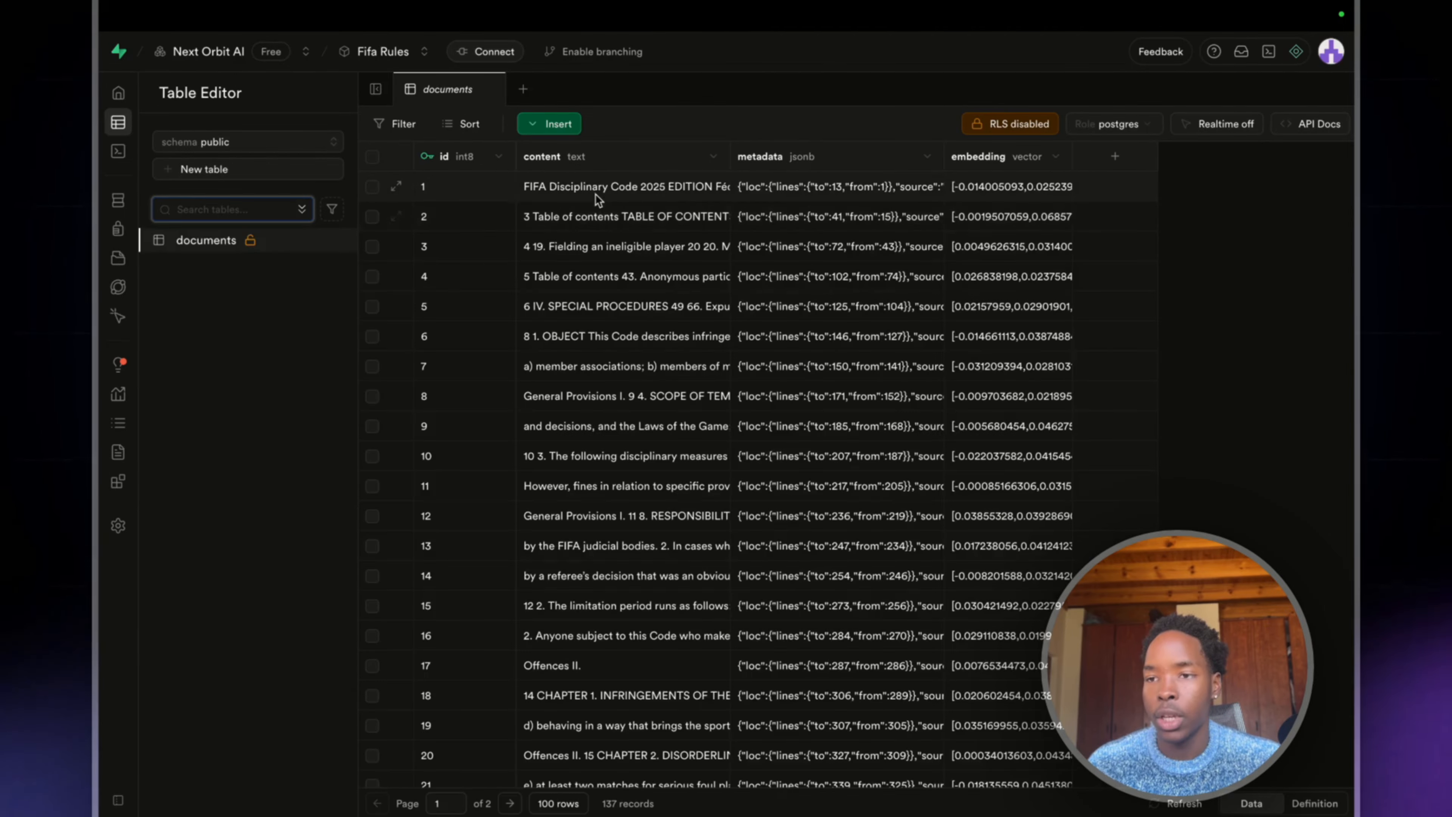
Step: Read the full content text stored in rows 1 and 37 of the documents table
double_click(596, 193)
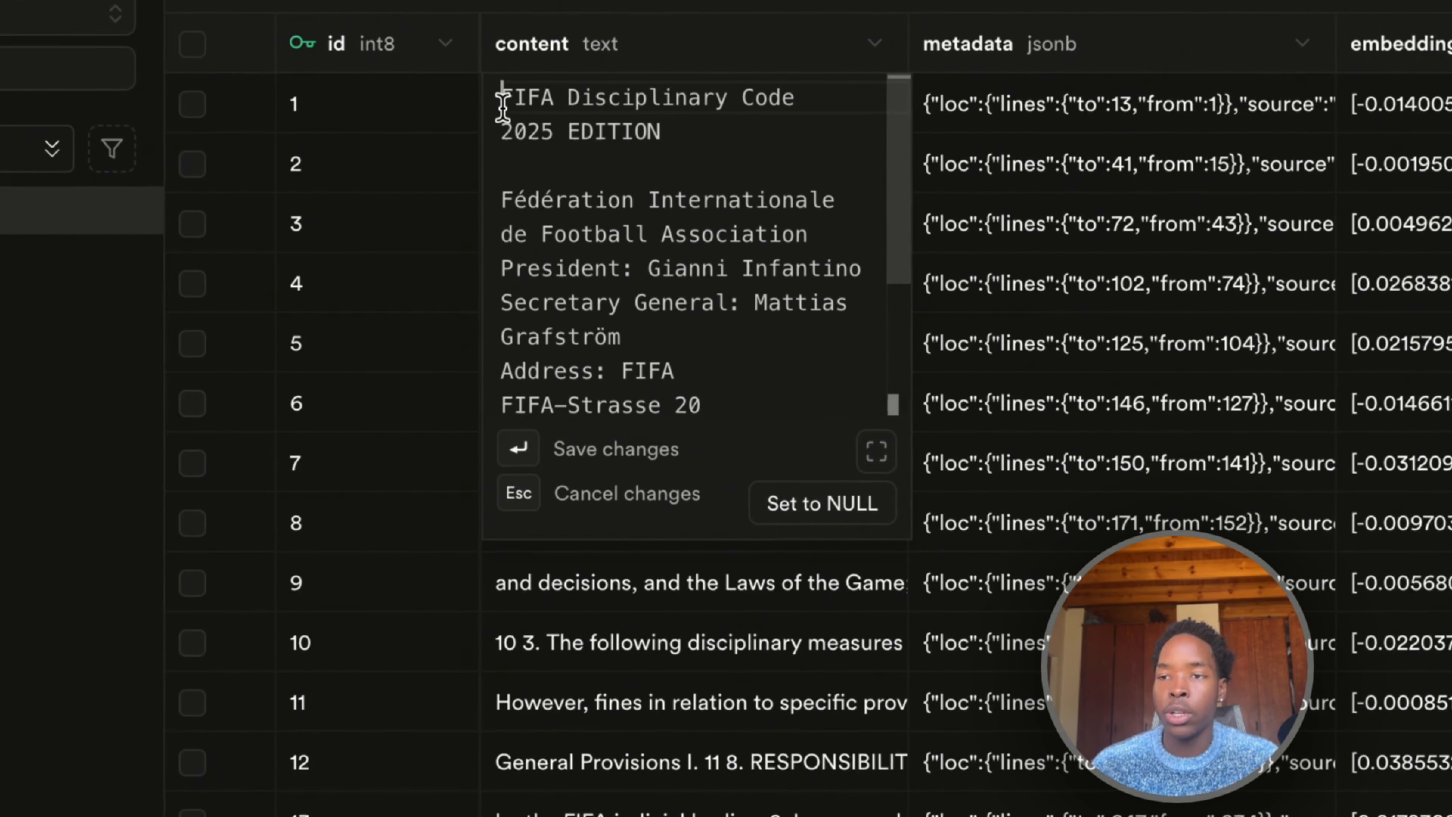
drag(500, 103, 765, 474)
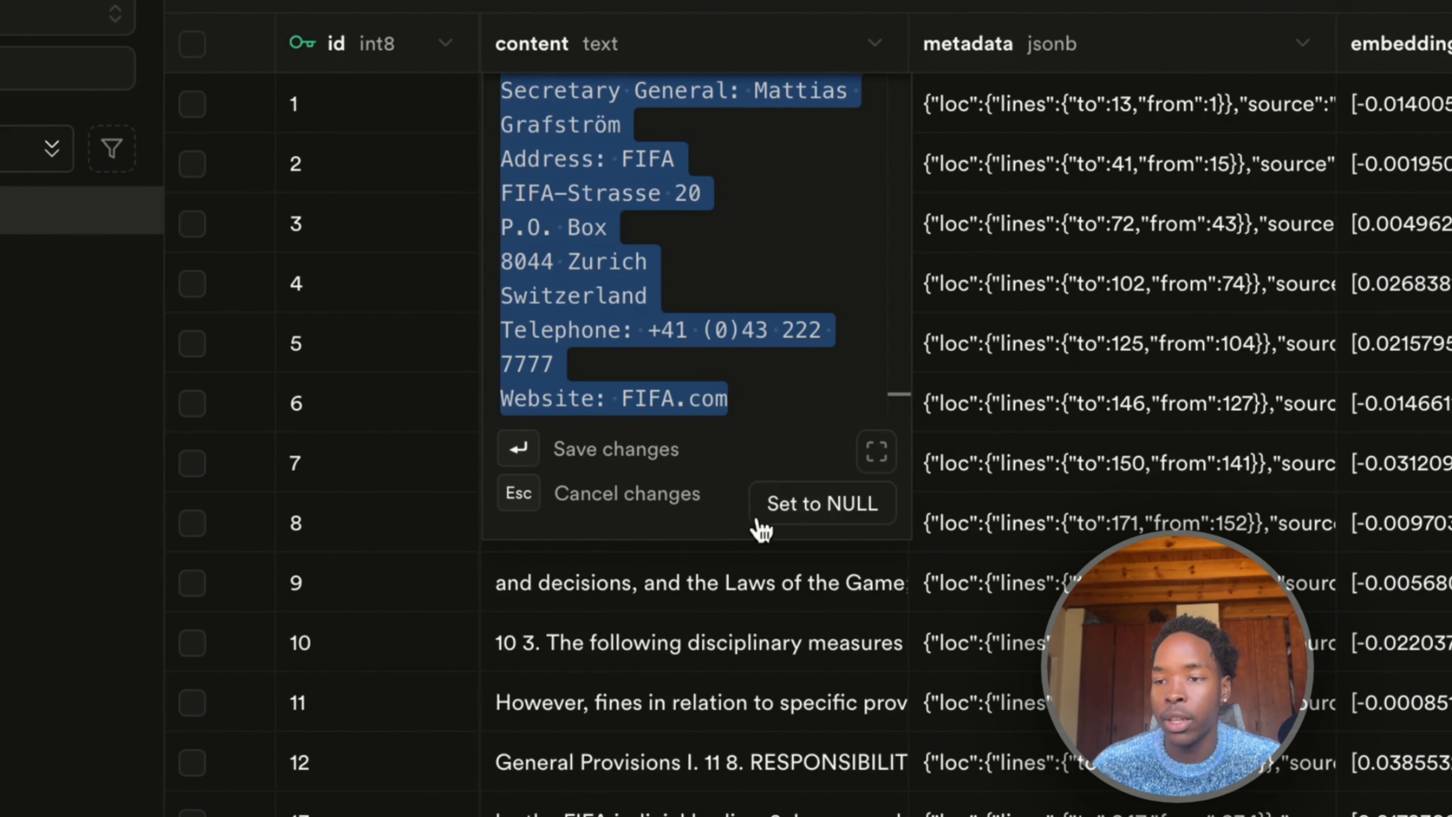
click(755, 658)
scroll(646, 607, down, 10)
double_click(639, 567)
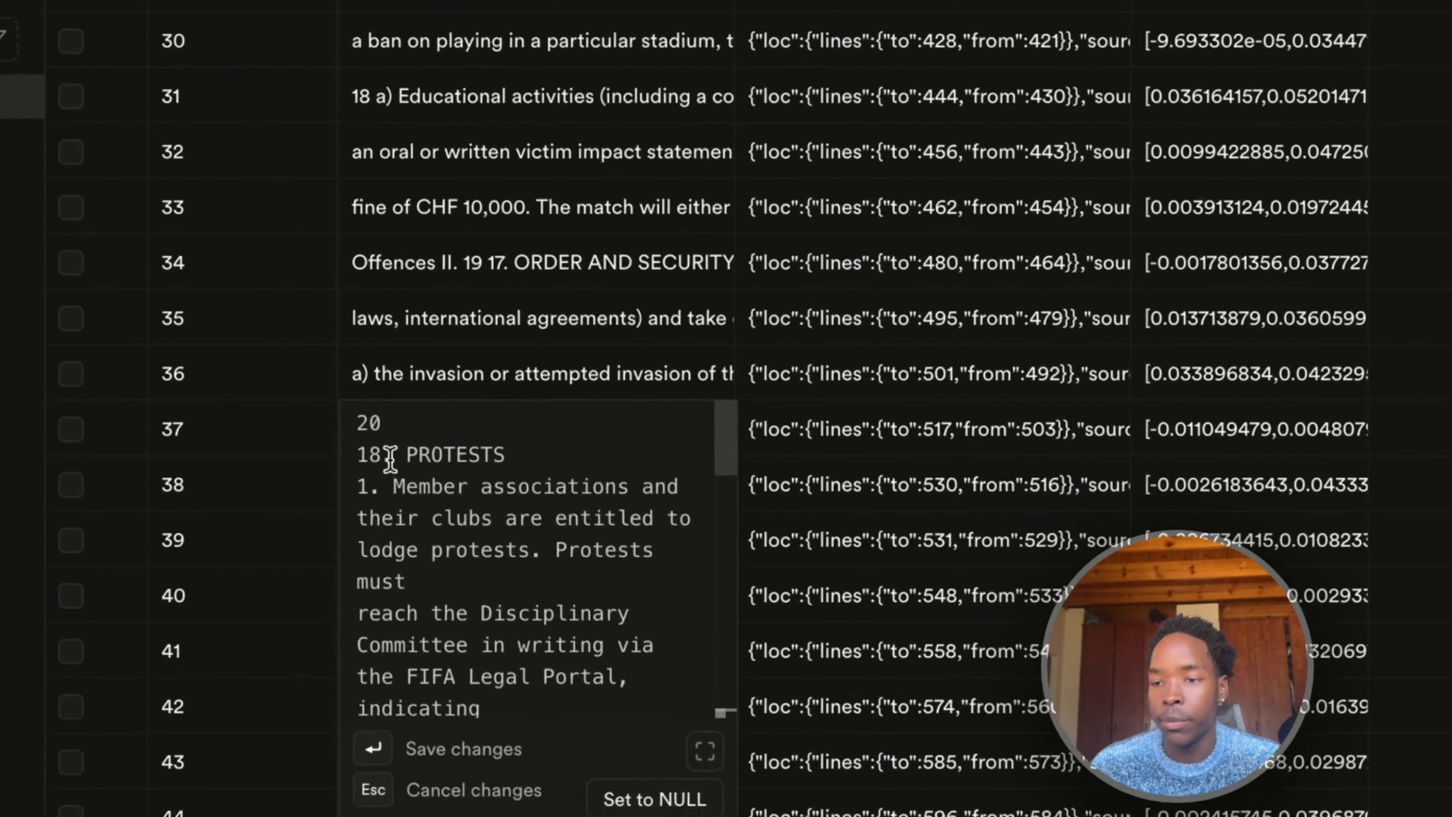
drag(369, 457, 420, 741)
click(468, 135)
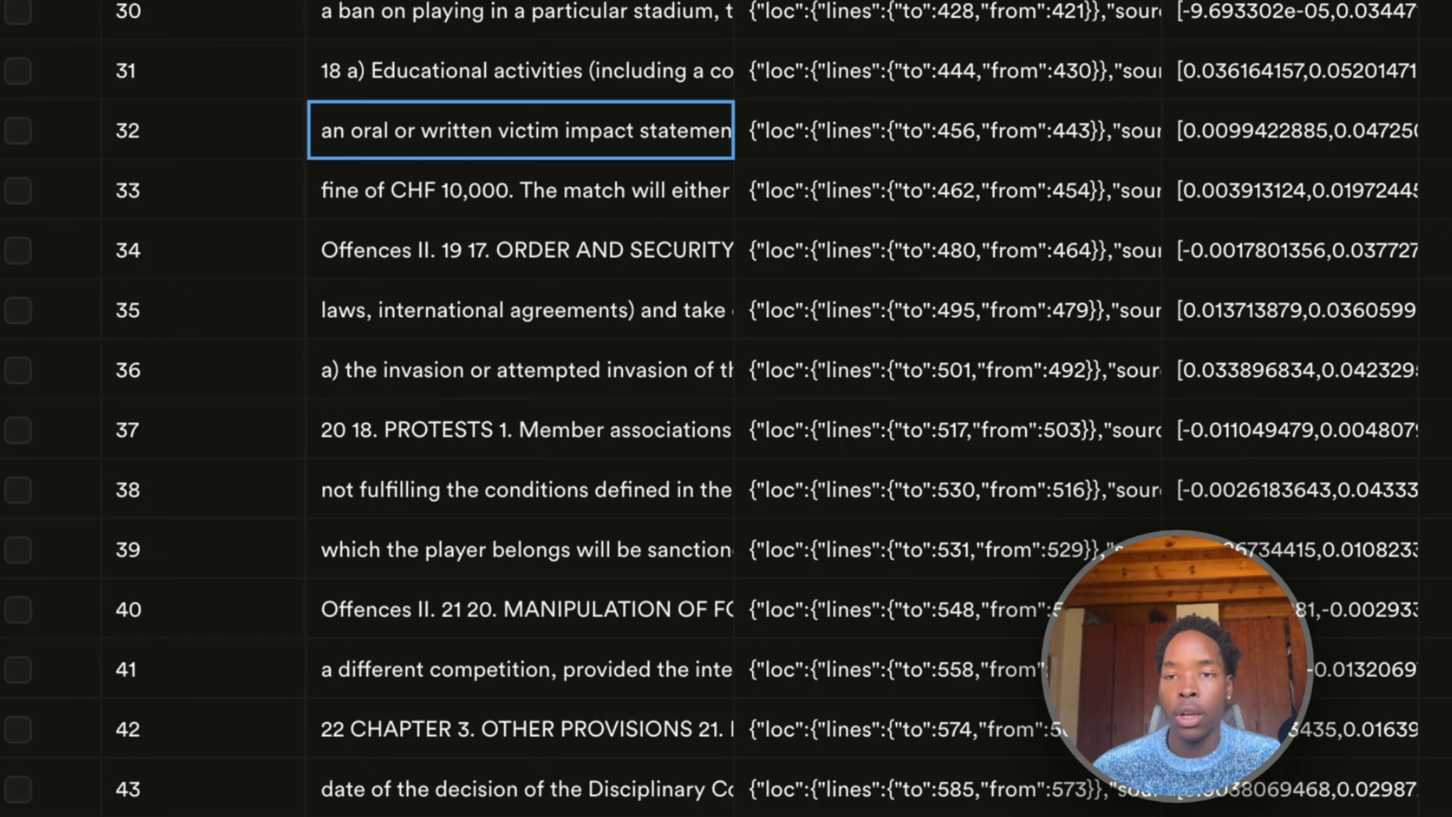
Step: Switch back to the n8n ingestion workflow and save it
mouse_move(92, 480)
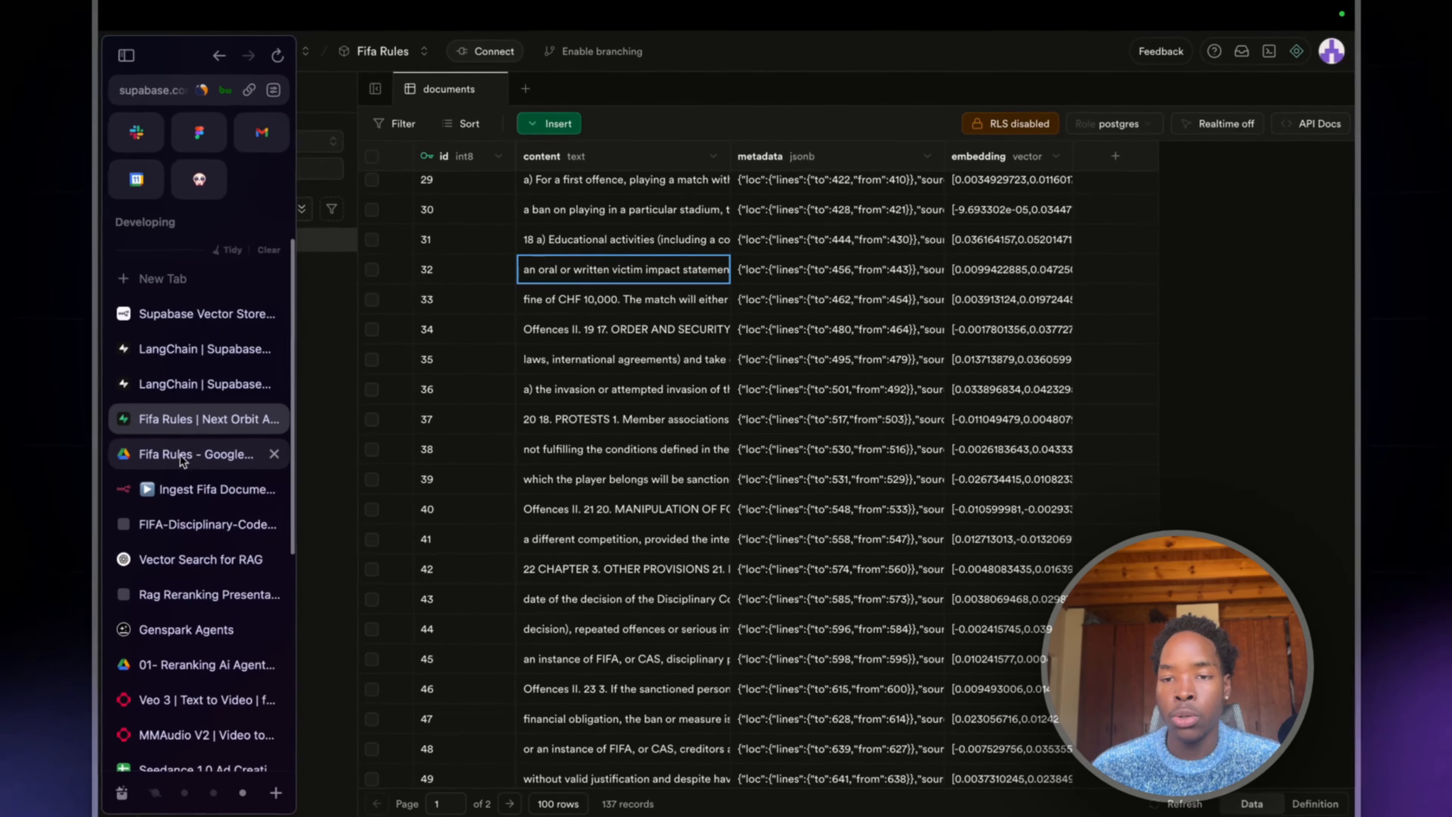
click(188, 487)
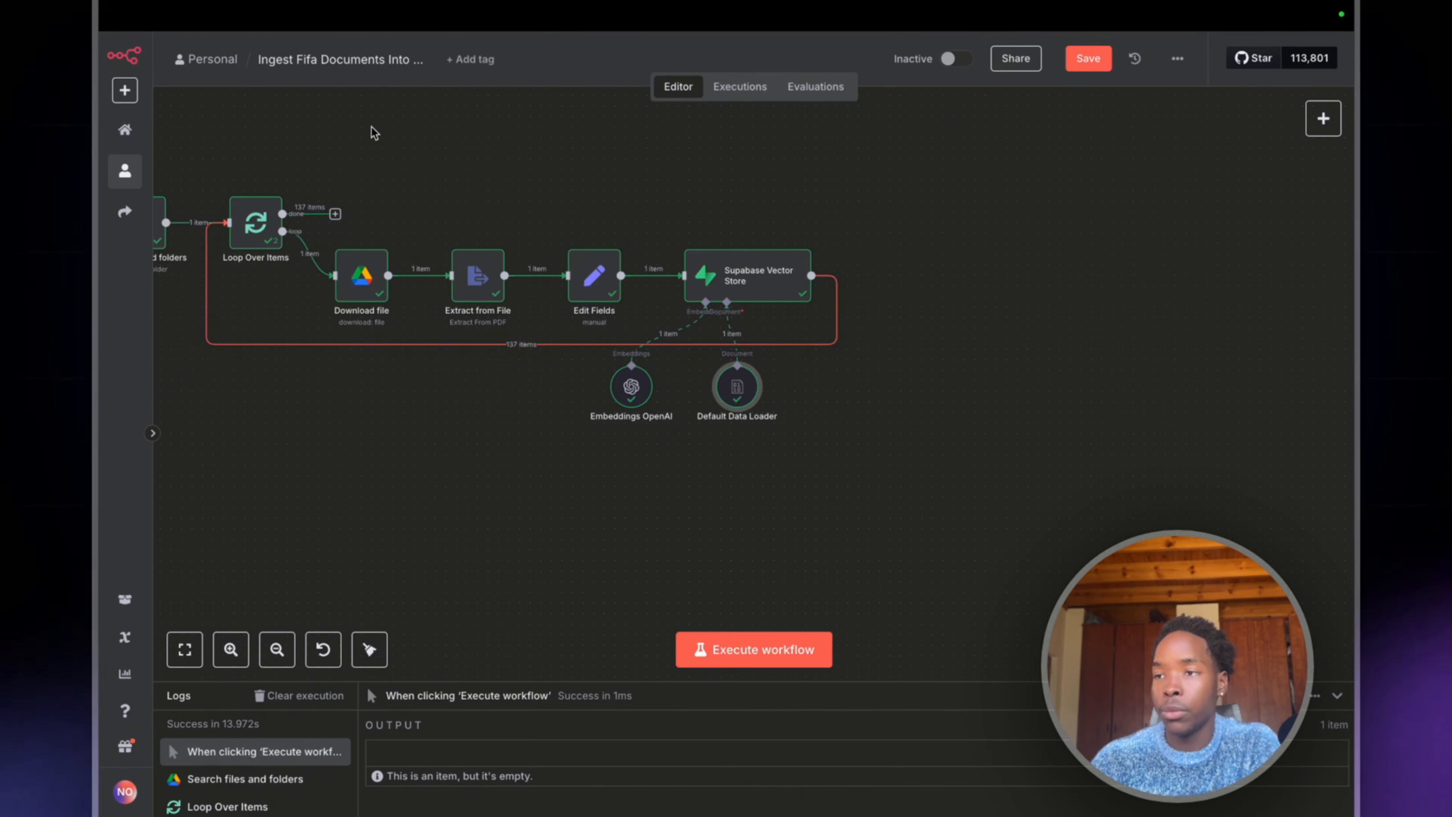
scroll(372, 133, left, 5)
click(1088, 58)
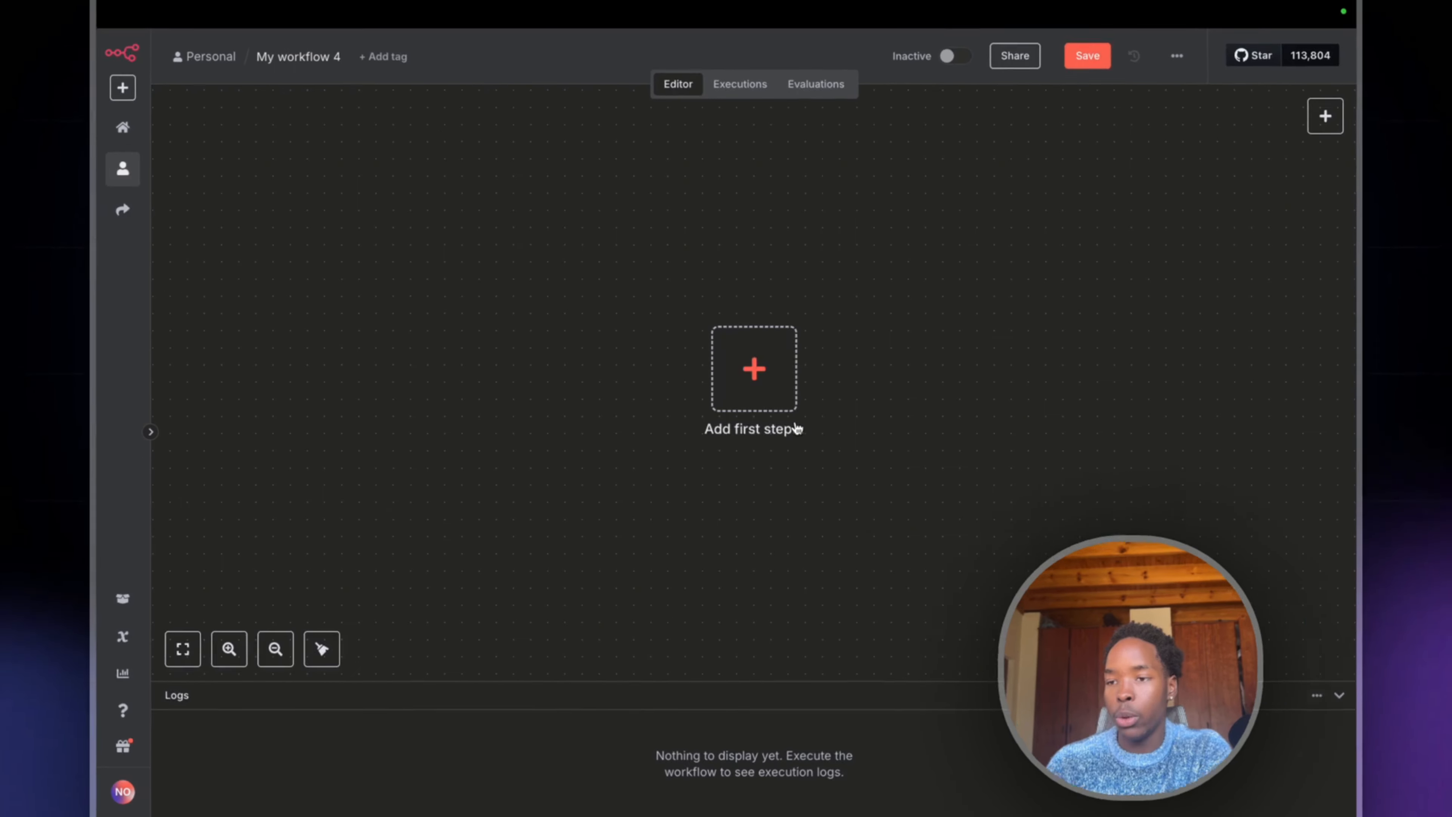
Step: Add a When chat message received trigger as the first step of the new workflow, and return to the canvas
click(686, 372)
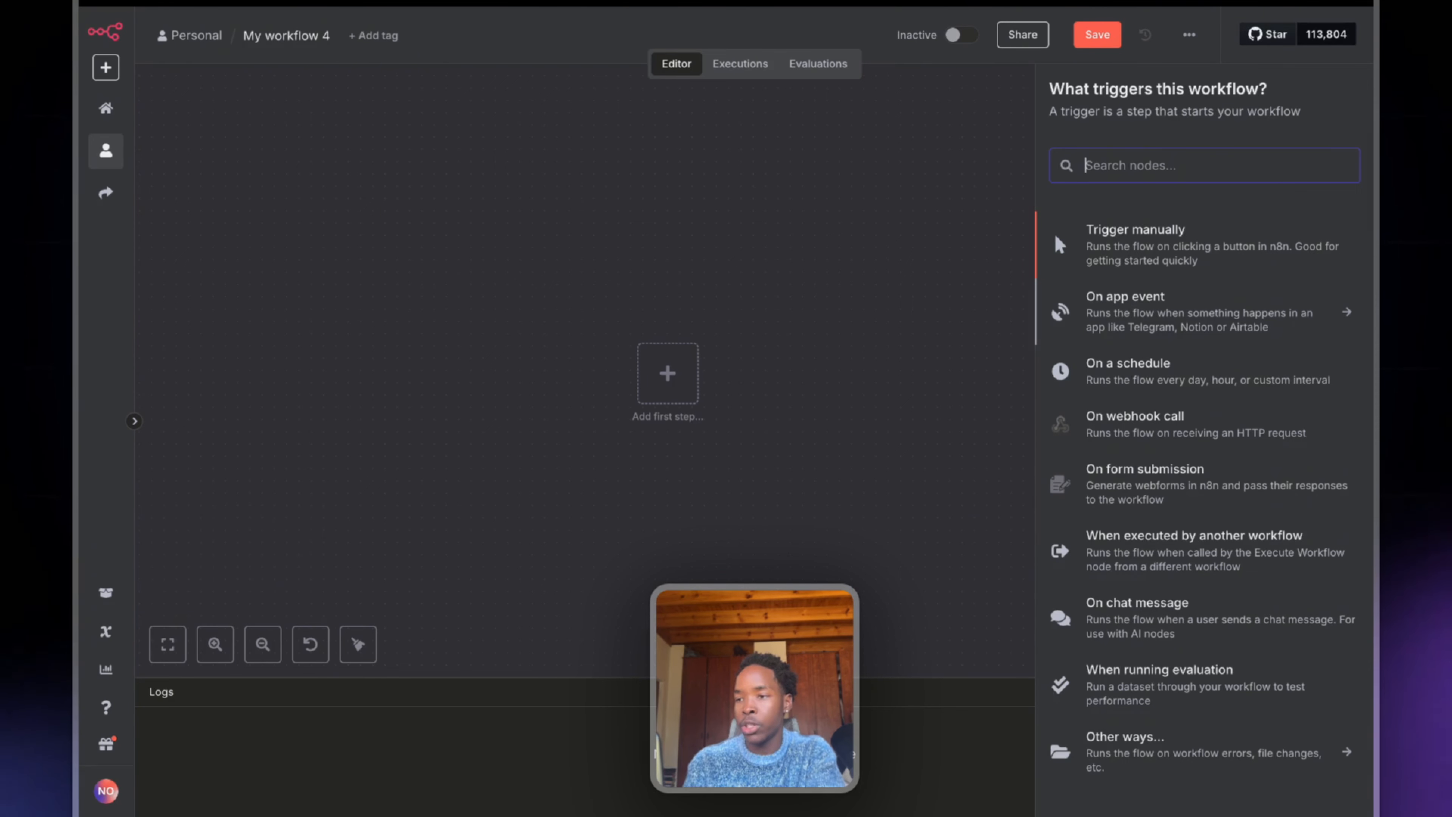
text(chat)
click(1207, 290)
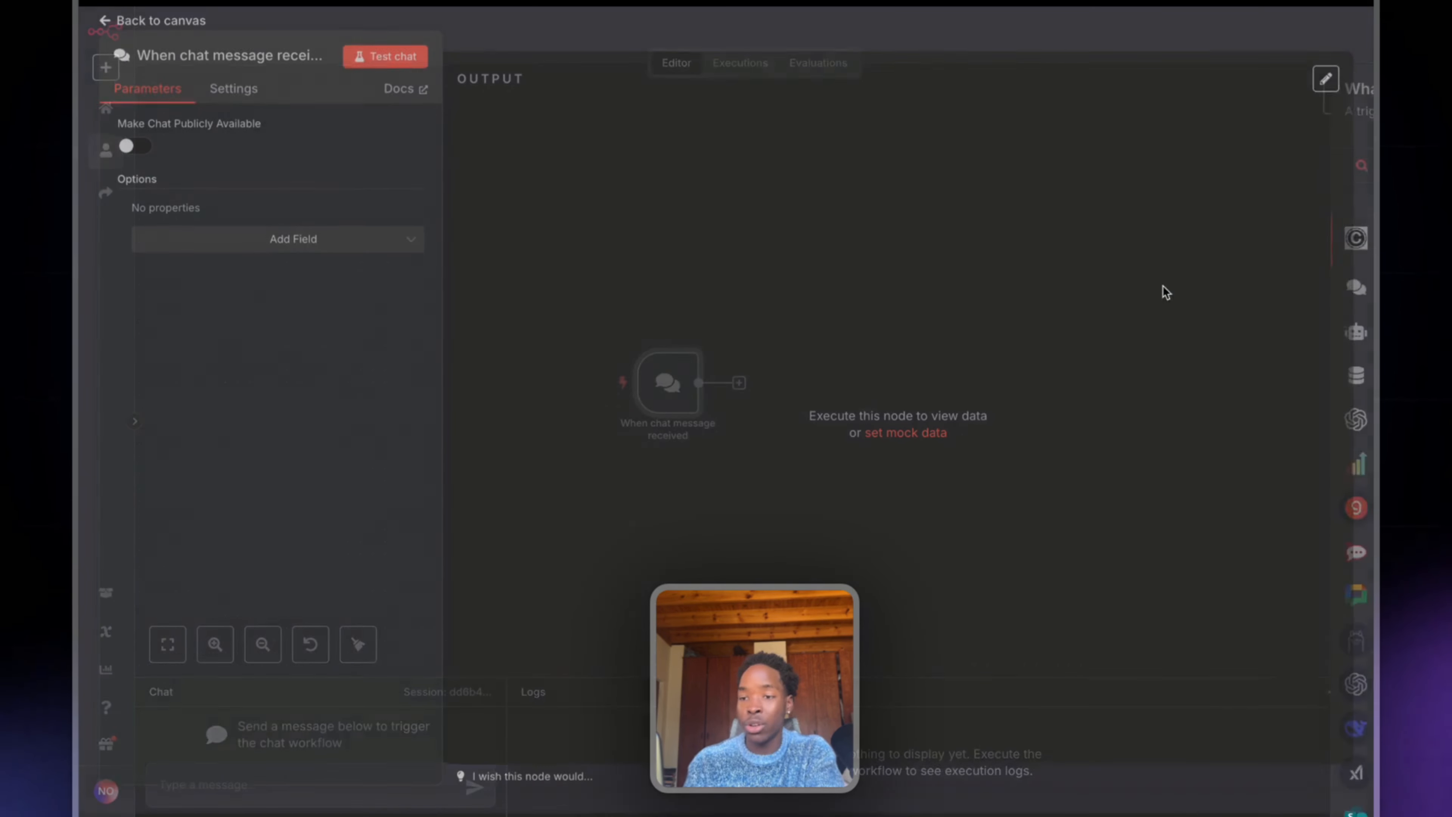
click(663, 44)
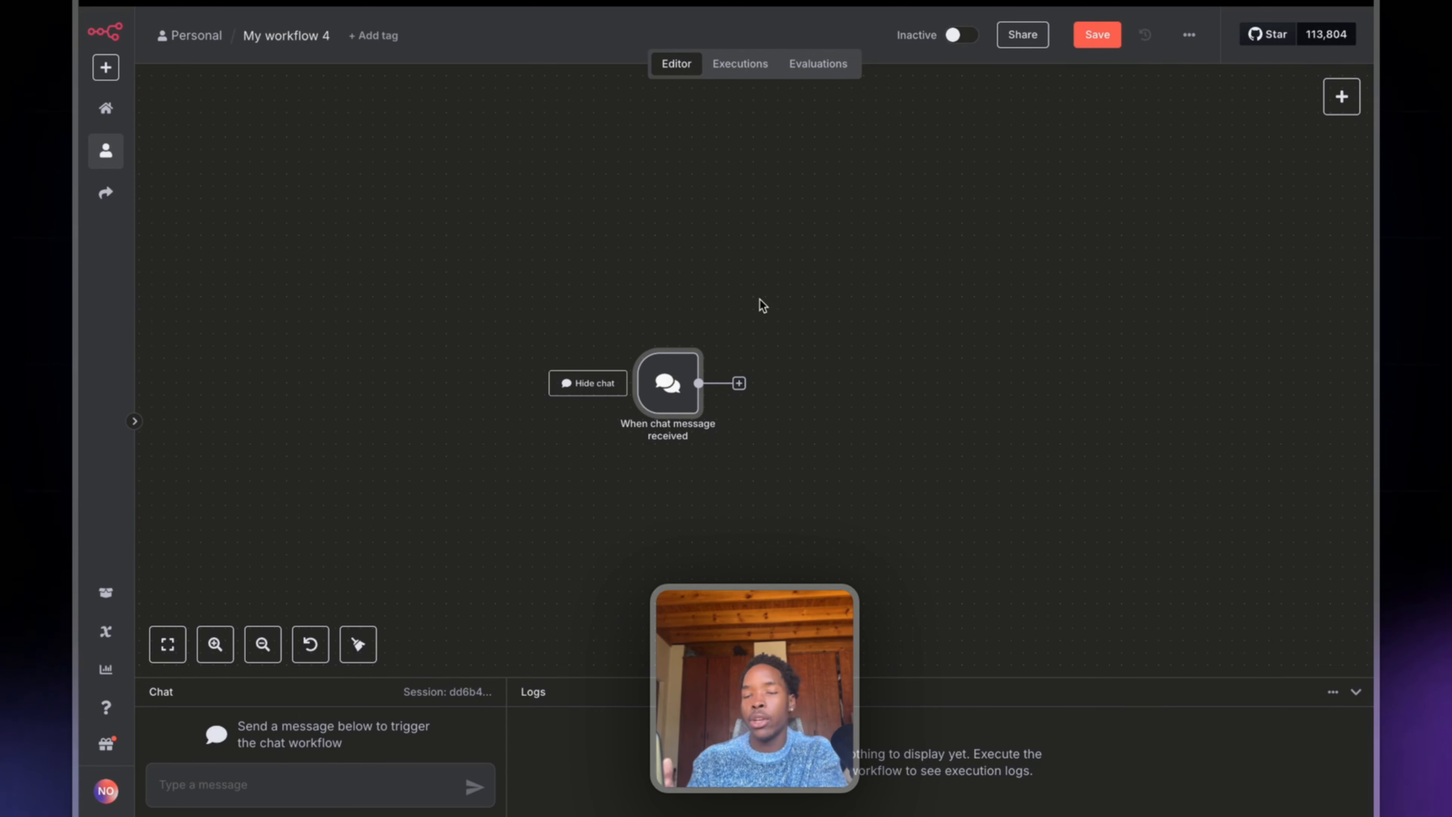
Step: Add an AI Agent node after the chat trigger, keeping its default parameters, and return to the canvas
scroll(884, 375, right, 5)
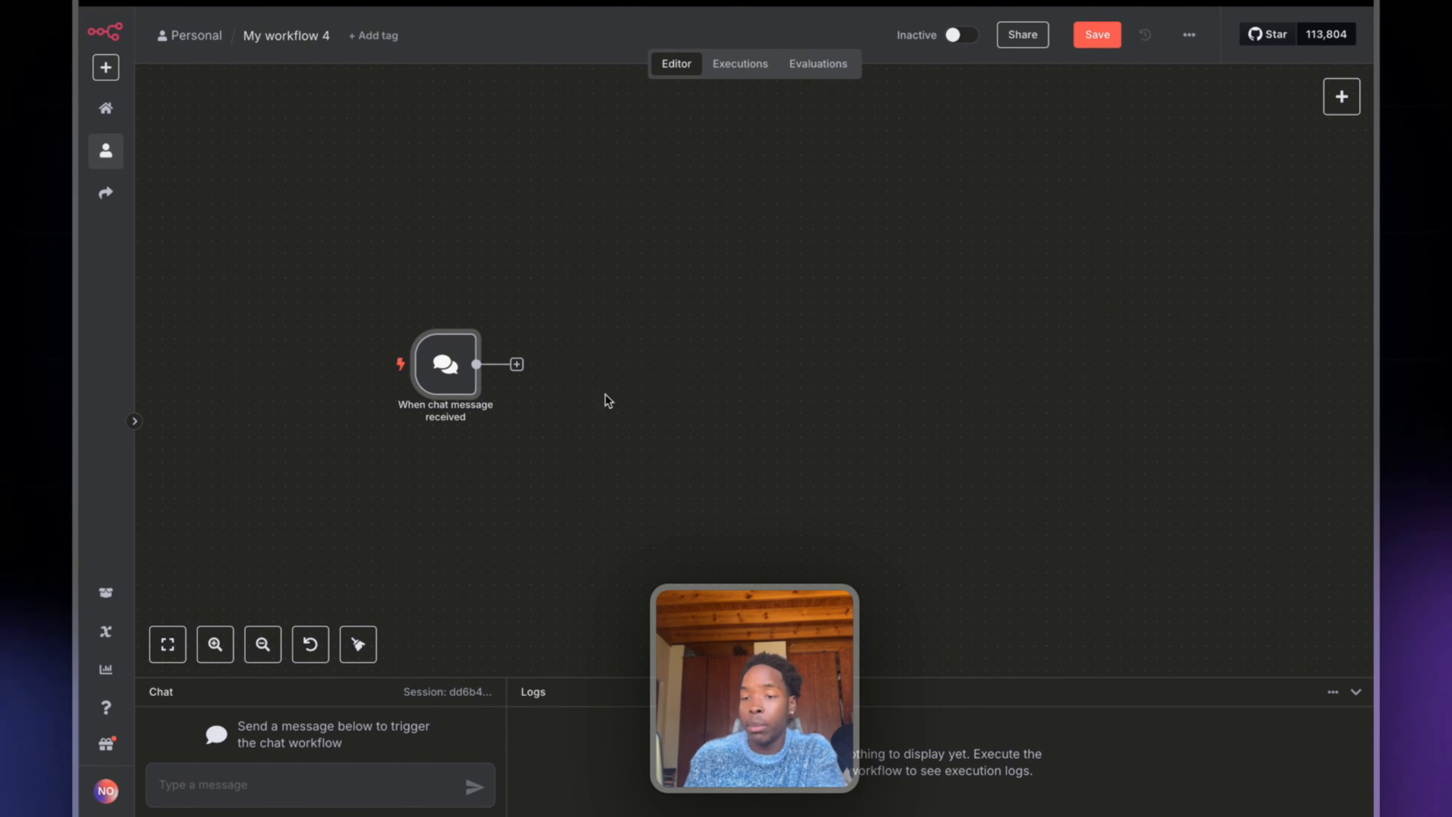
click(516, 364)
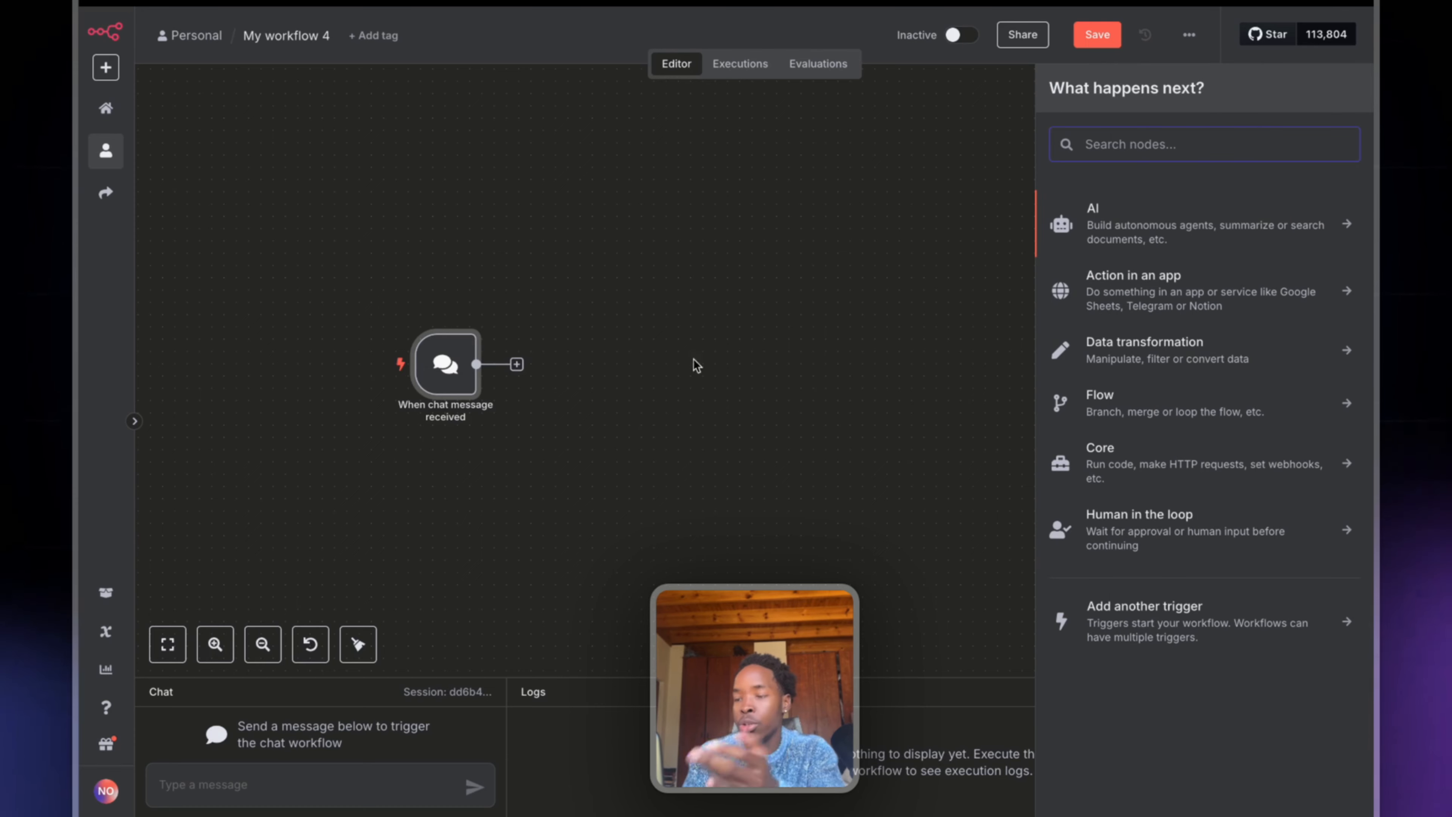
click(1112, 227)
click(1101, 318)
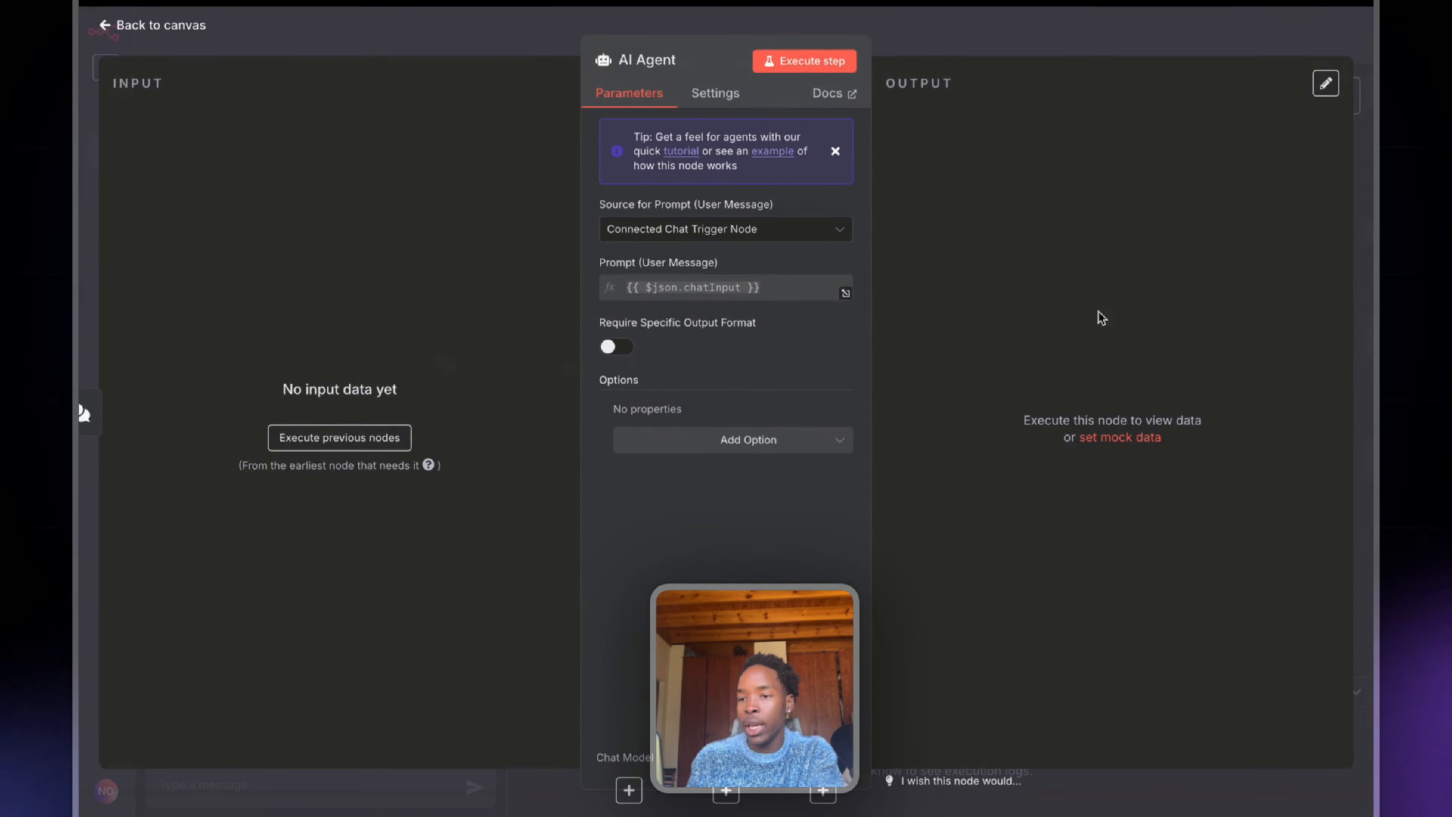
click(1012, 24)
scroll(639, 364, down, 3)
scroll(639, 365, up, 5)
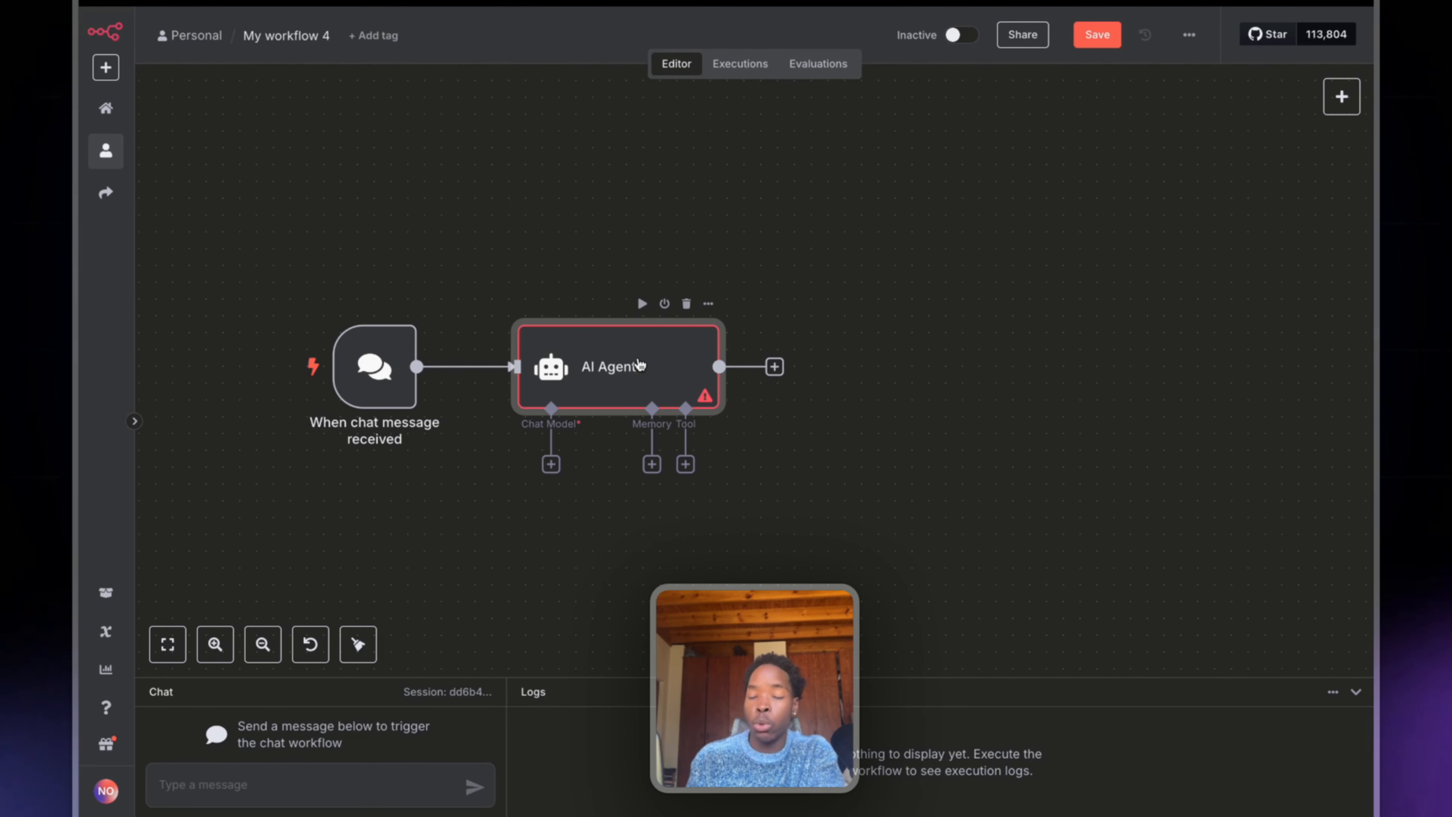
scroll(639, 365, down, 5)
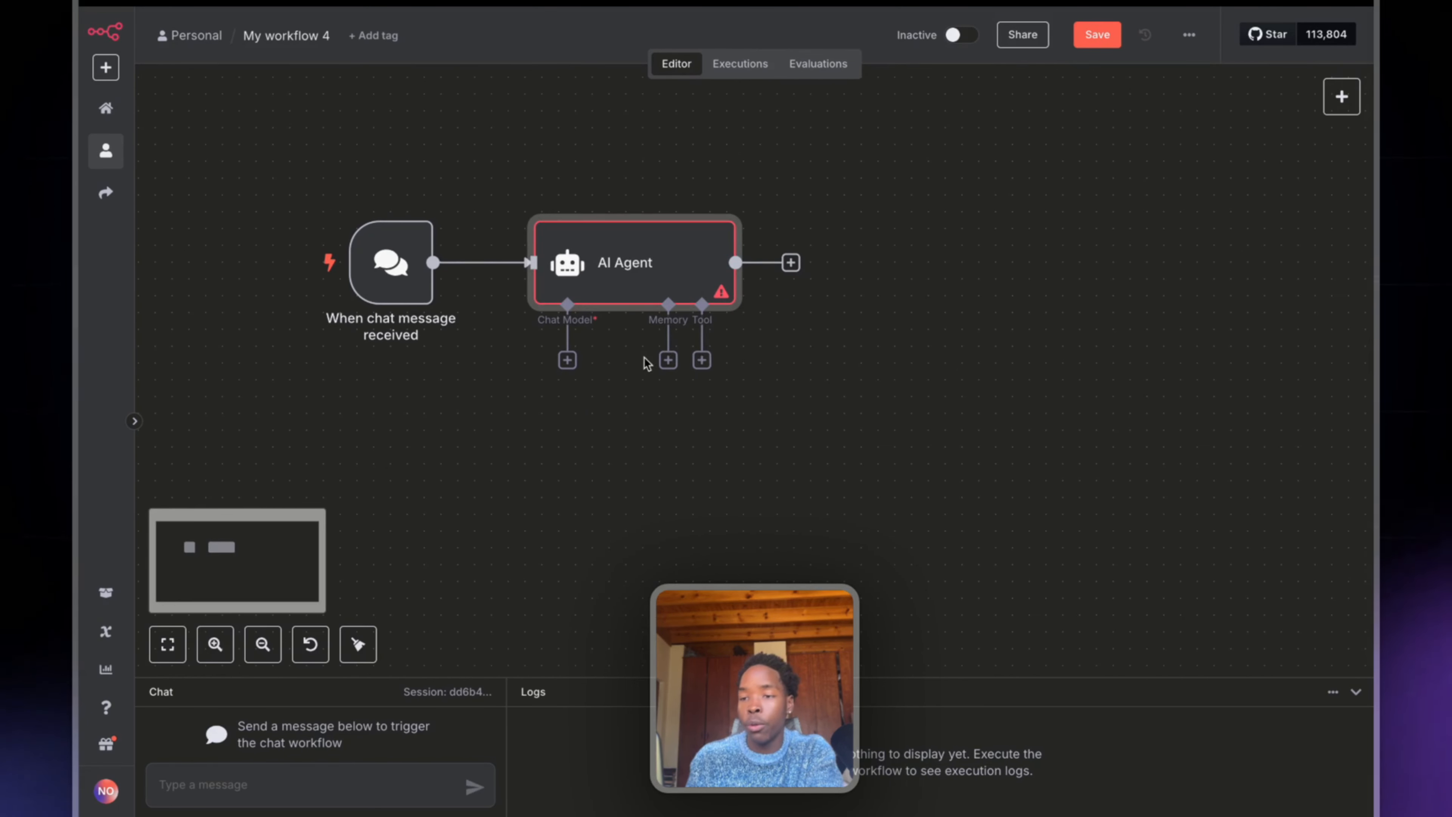
Step: Add a Supabase Vector Store as the AI Agent's tool and enable its Rerank Results option
click(668, 359)
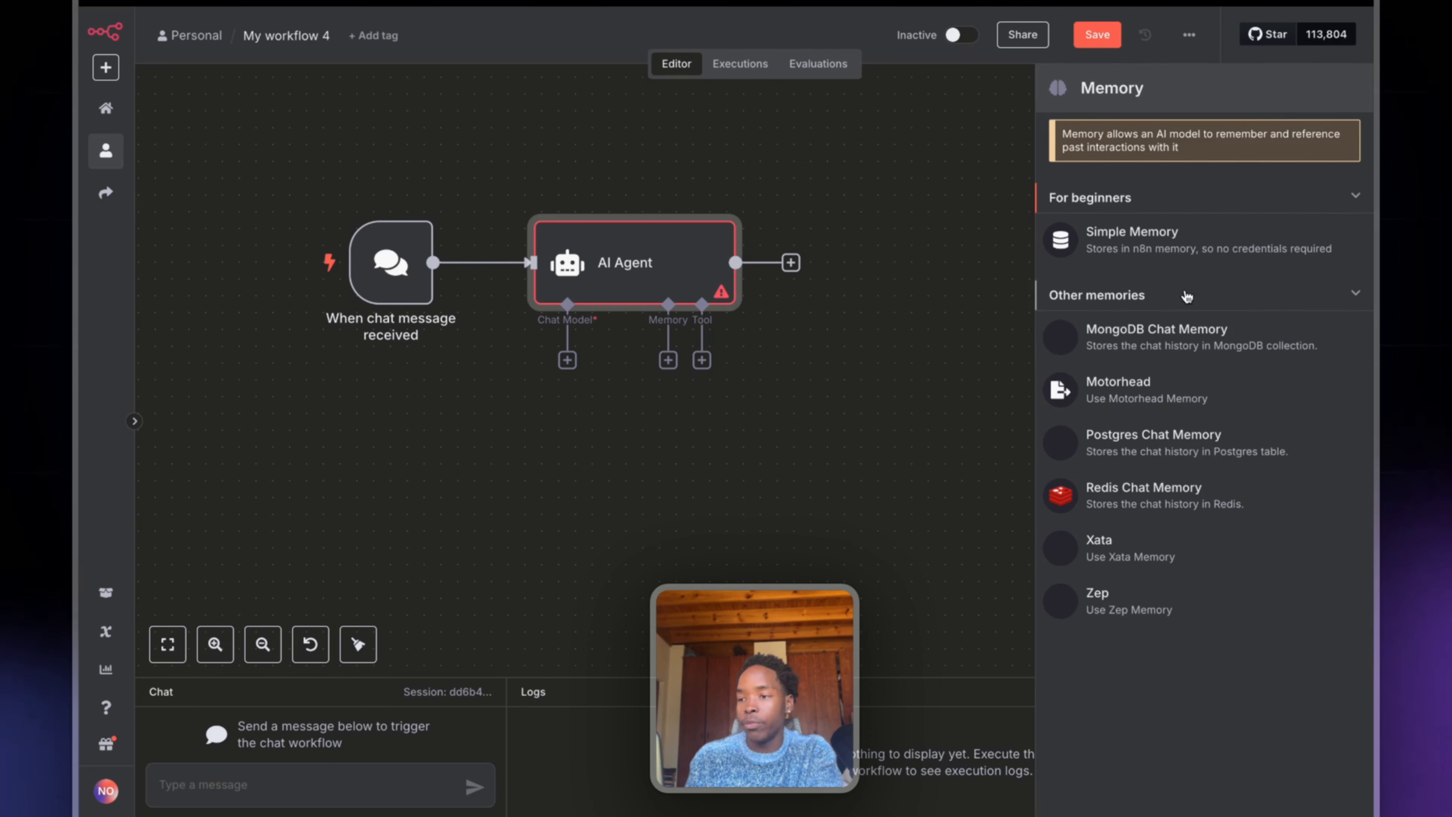
click(748, 368)
click(702, 361)
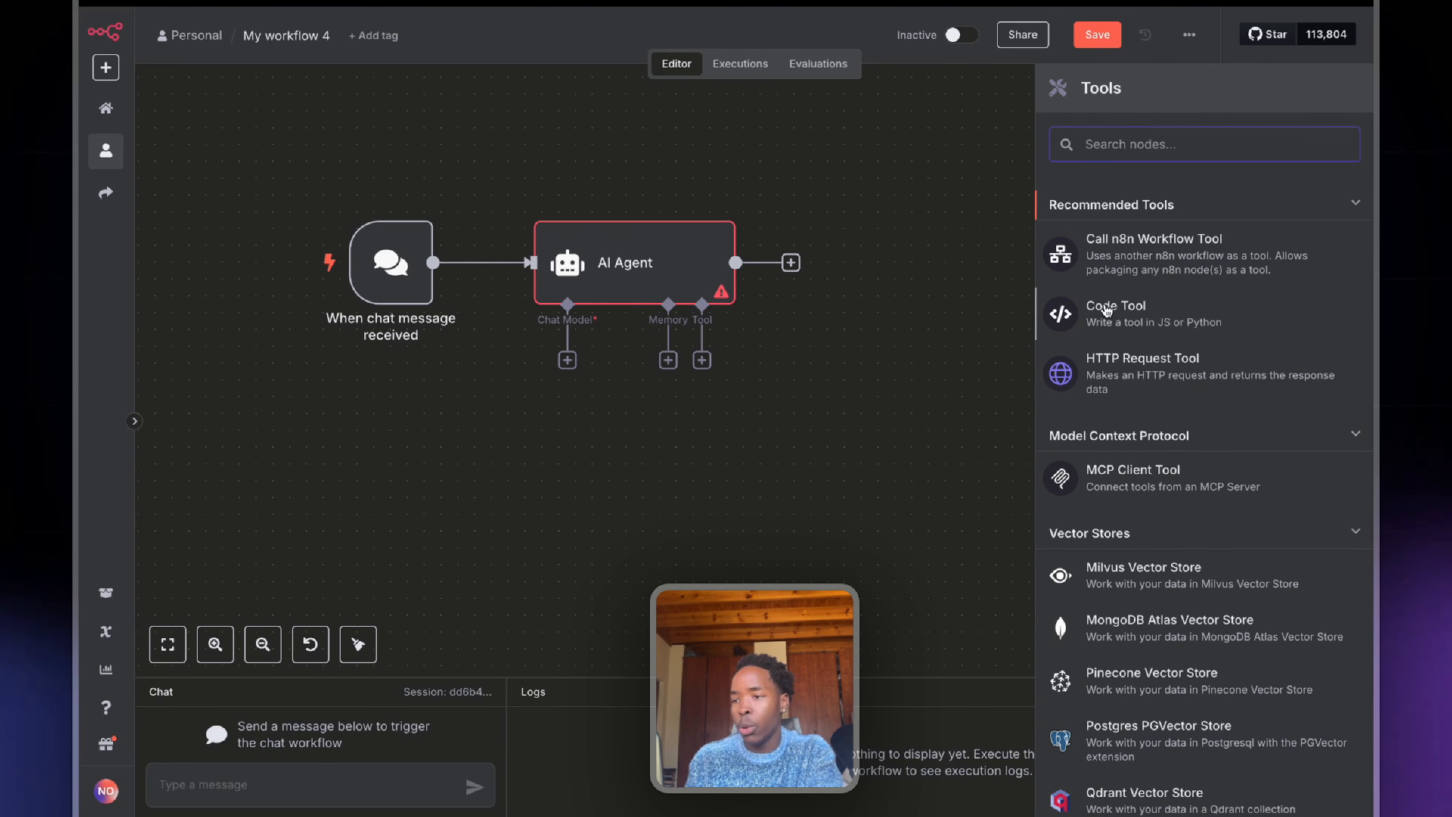
text(sup)
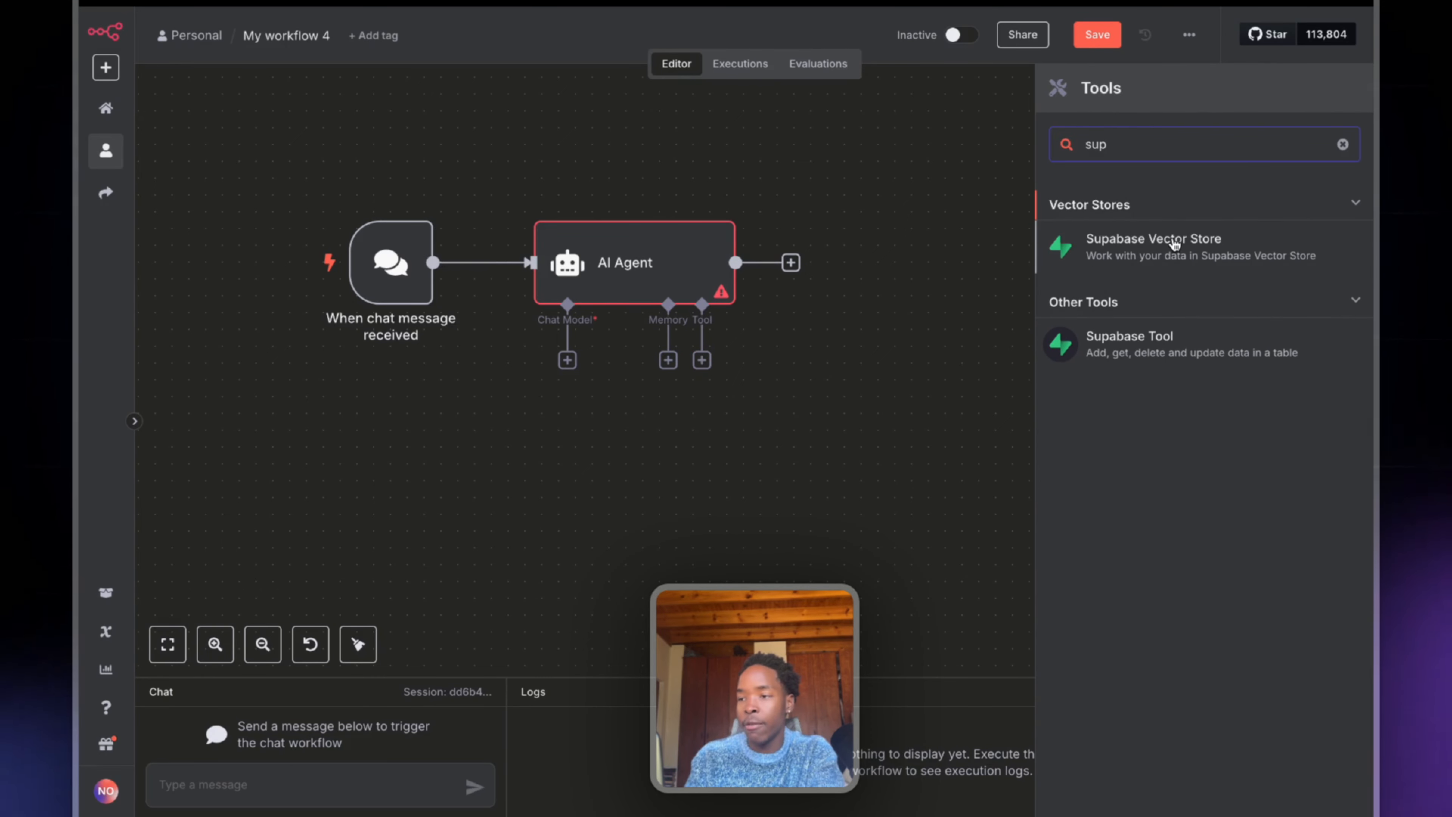
click(1175, 245)
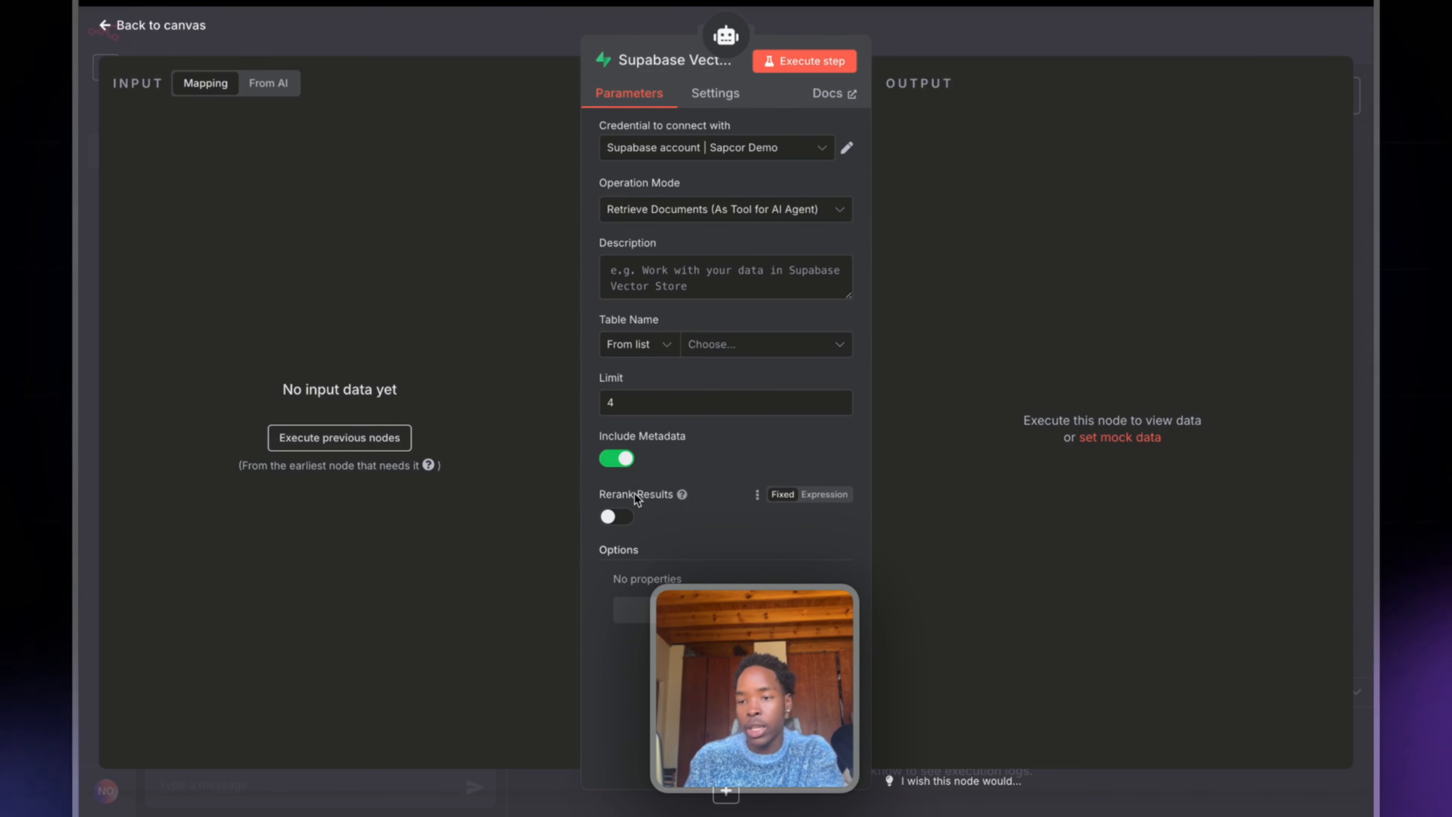
click(607, 521)
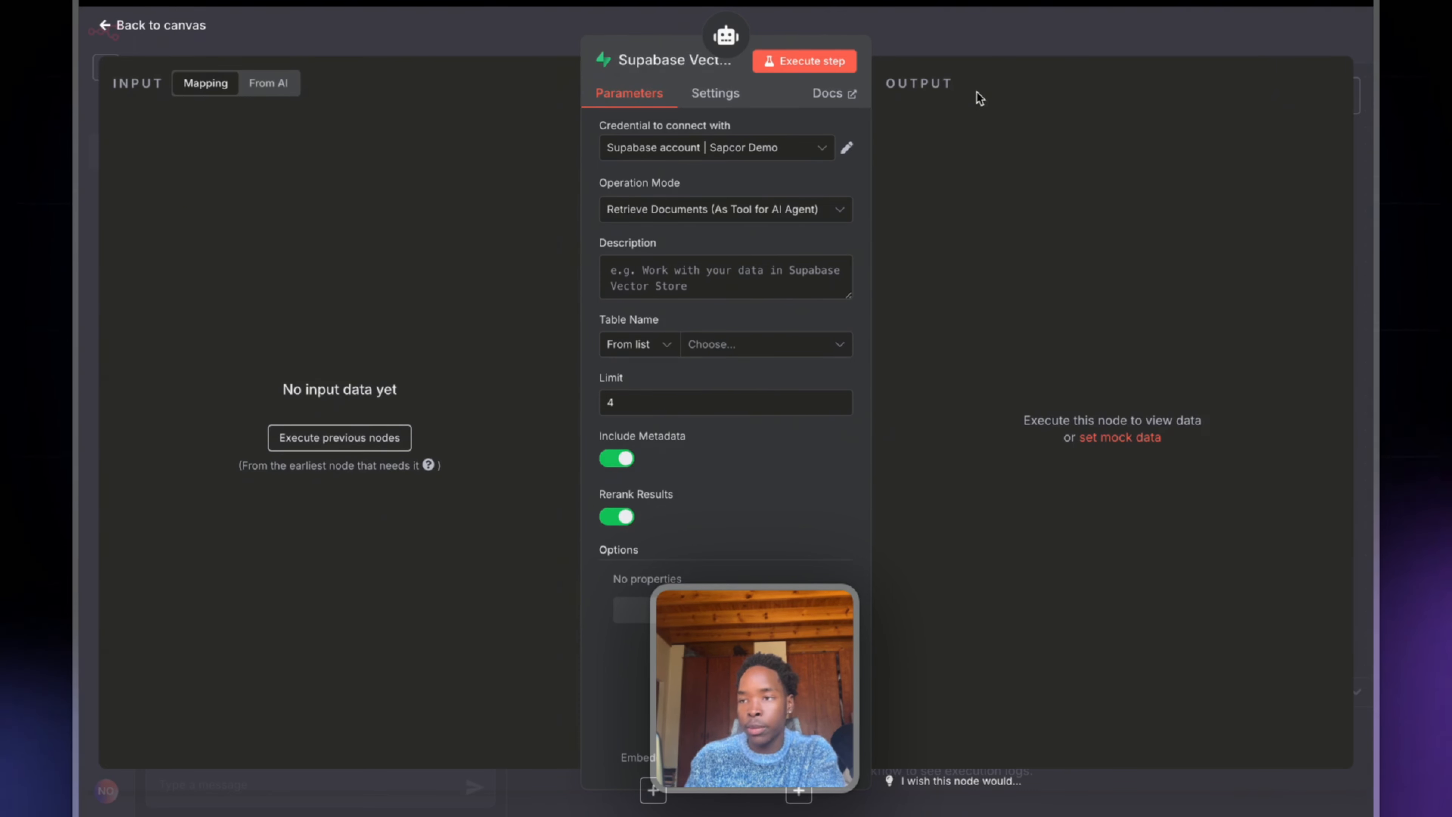
key(Escape)
Step: Move the Supabase Vector Store node beneath the AI Agent and attach a Reranker Cohere node to its reranker input
drag(872, 494, 711, 430)
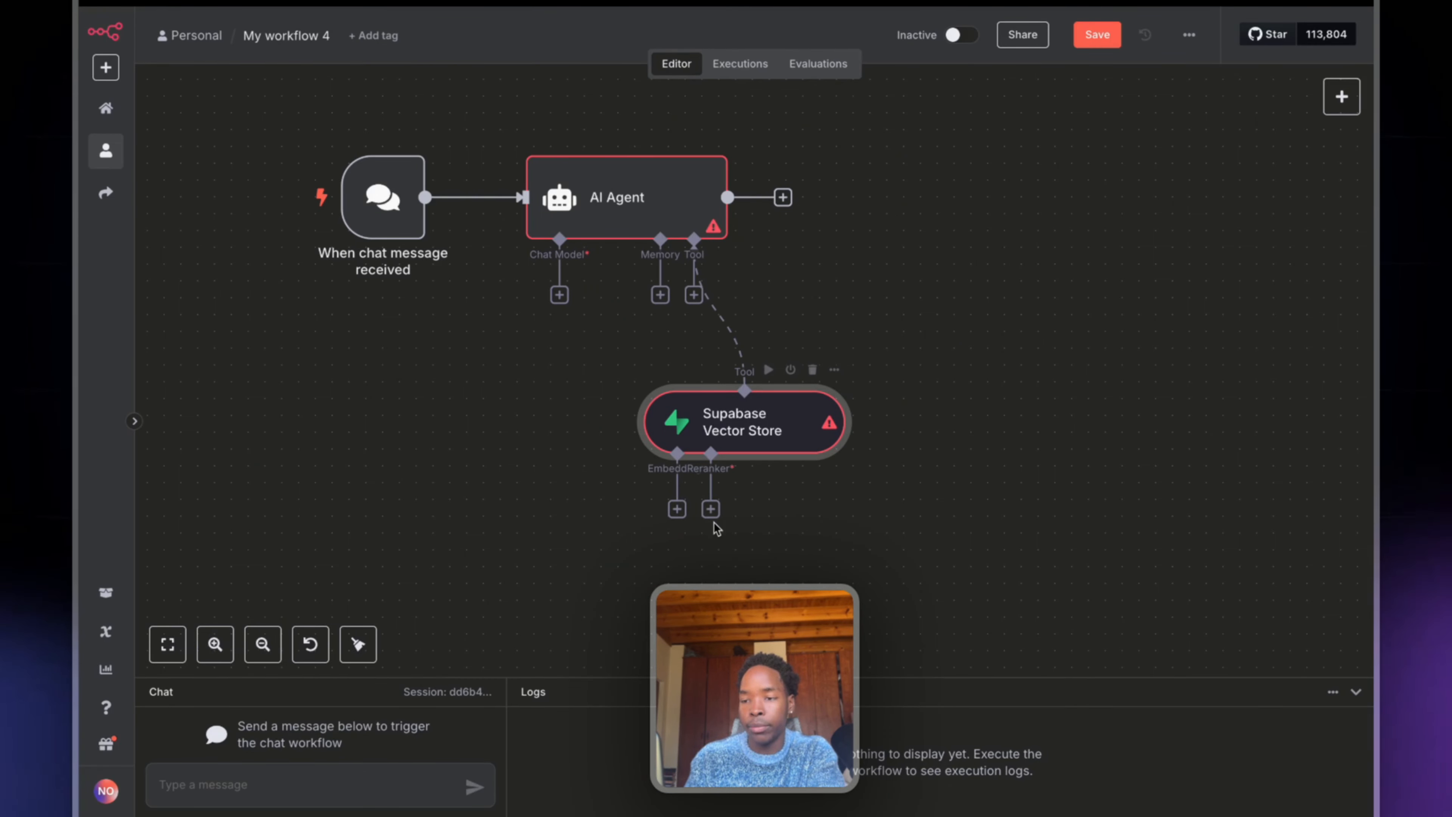
click(711, 508)
click(1165, 137)
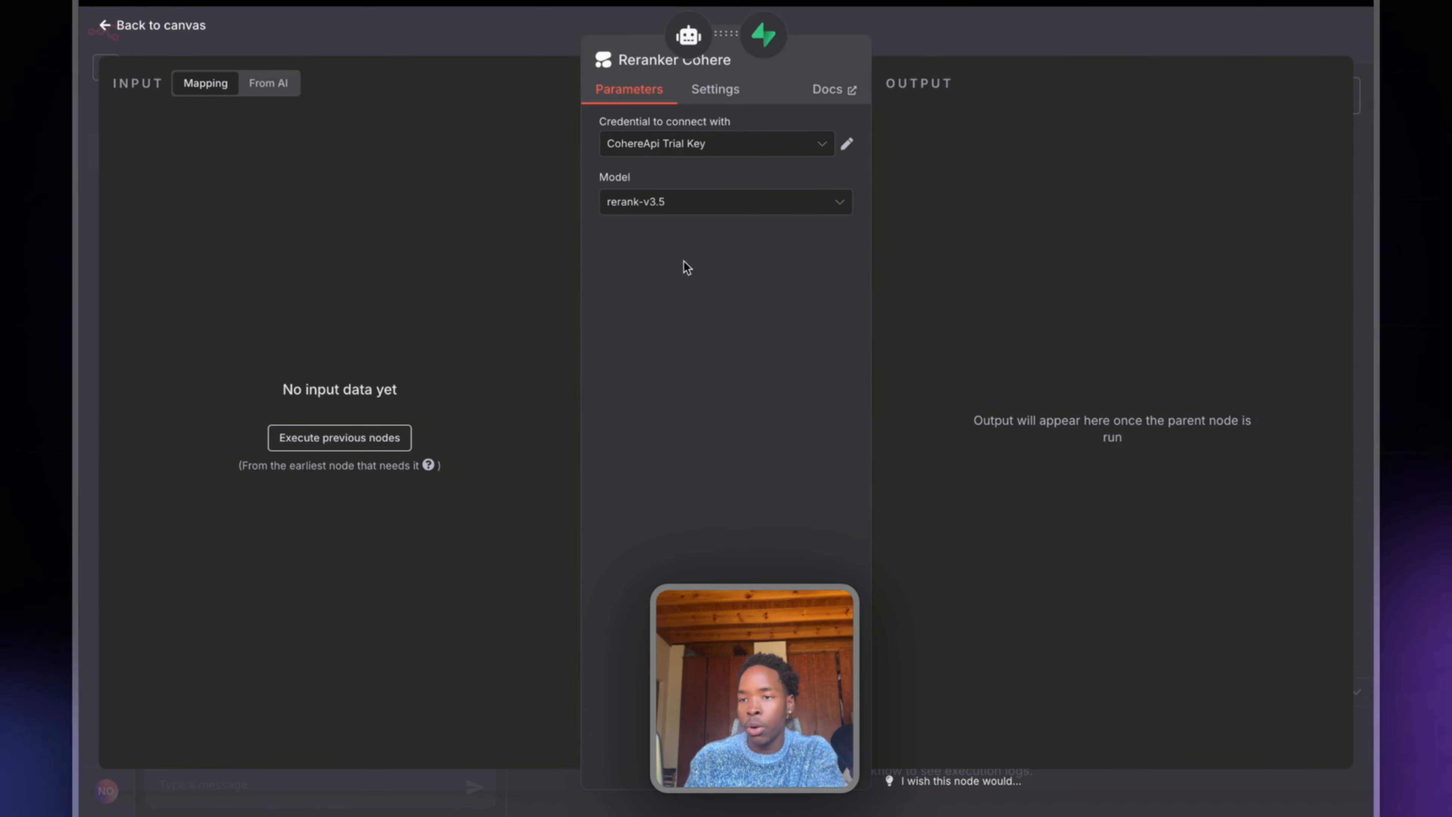
Step: Select the CohereApi Trial Key credential for the Reranker Cohere node
click(637, 149)
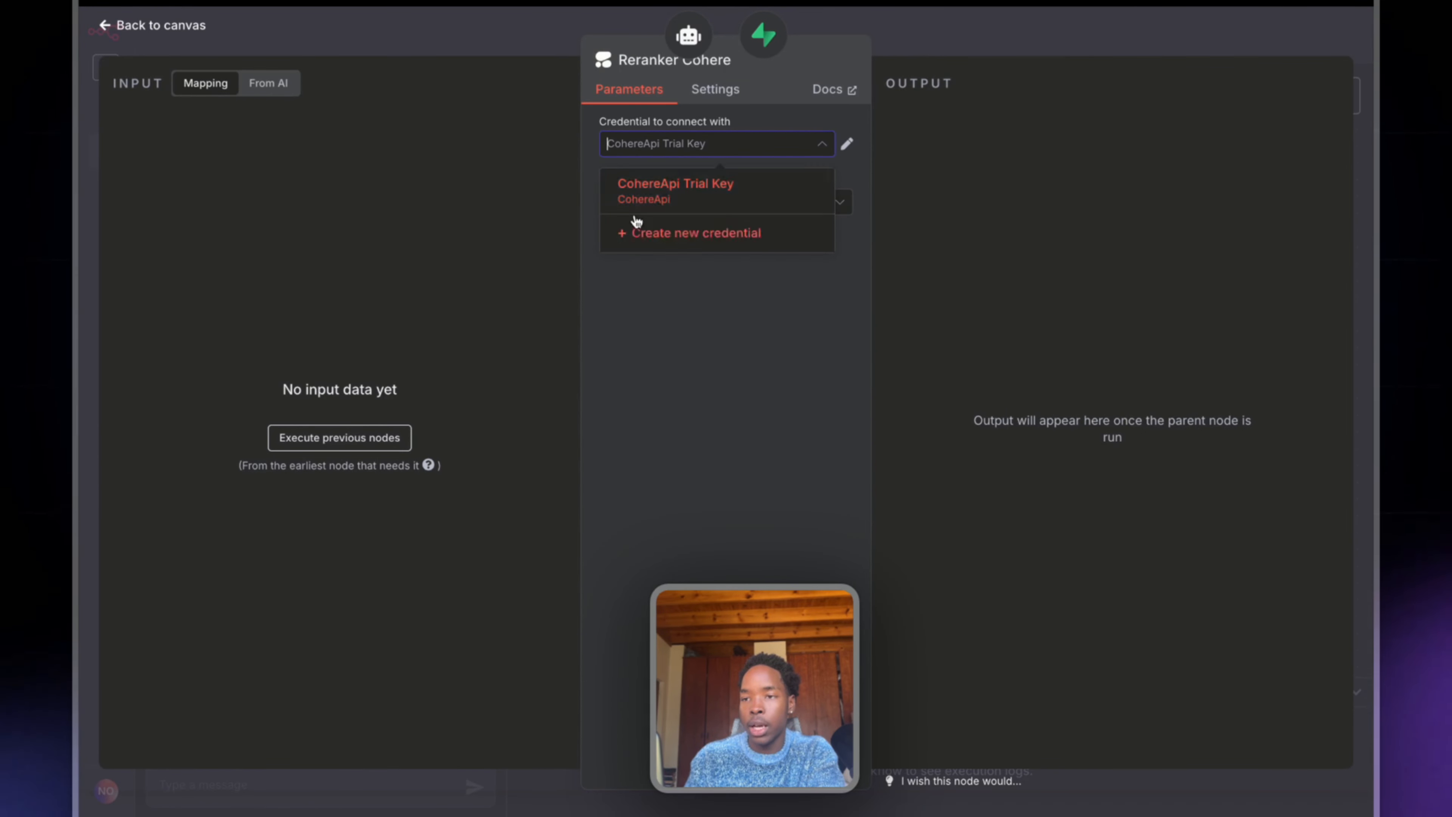
click(675, 189)
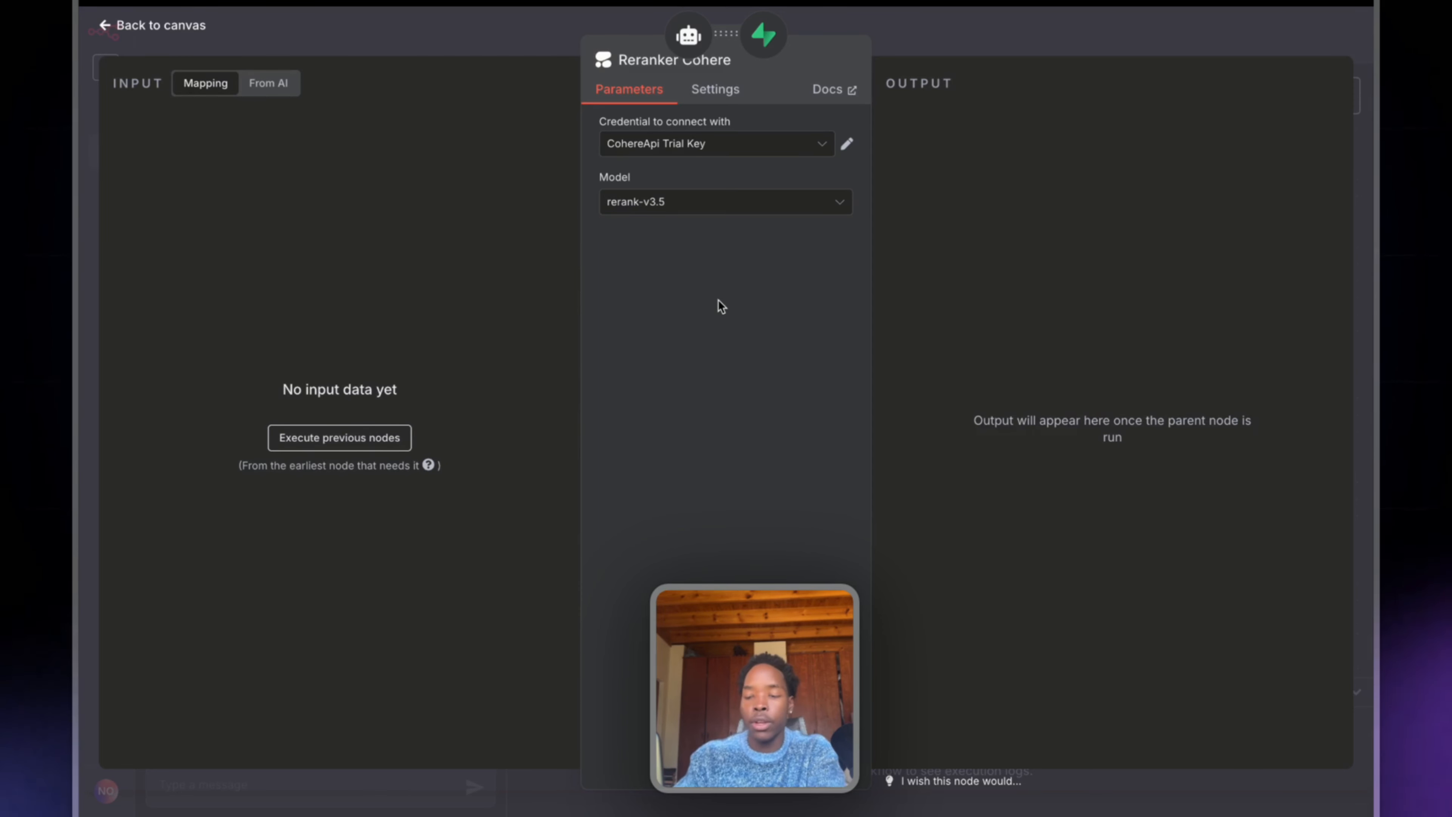
Step: Open the Cohere dashboard from cohere.com, view the trial keys on its API Keys page, and return to the n8n workflow
key(super+t)
text(cohere)
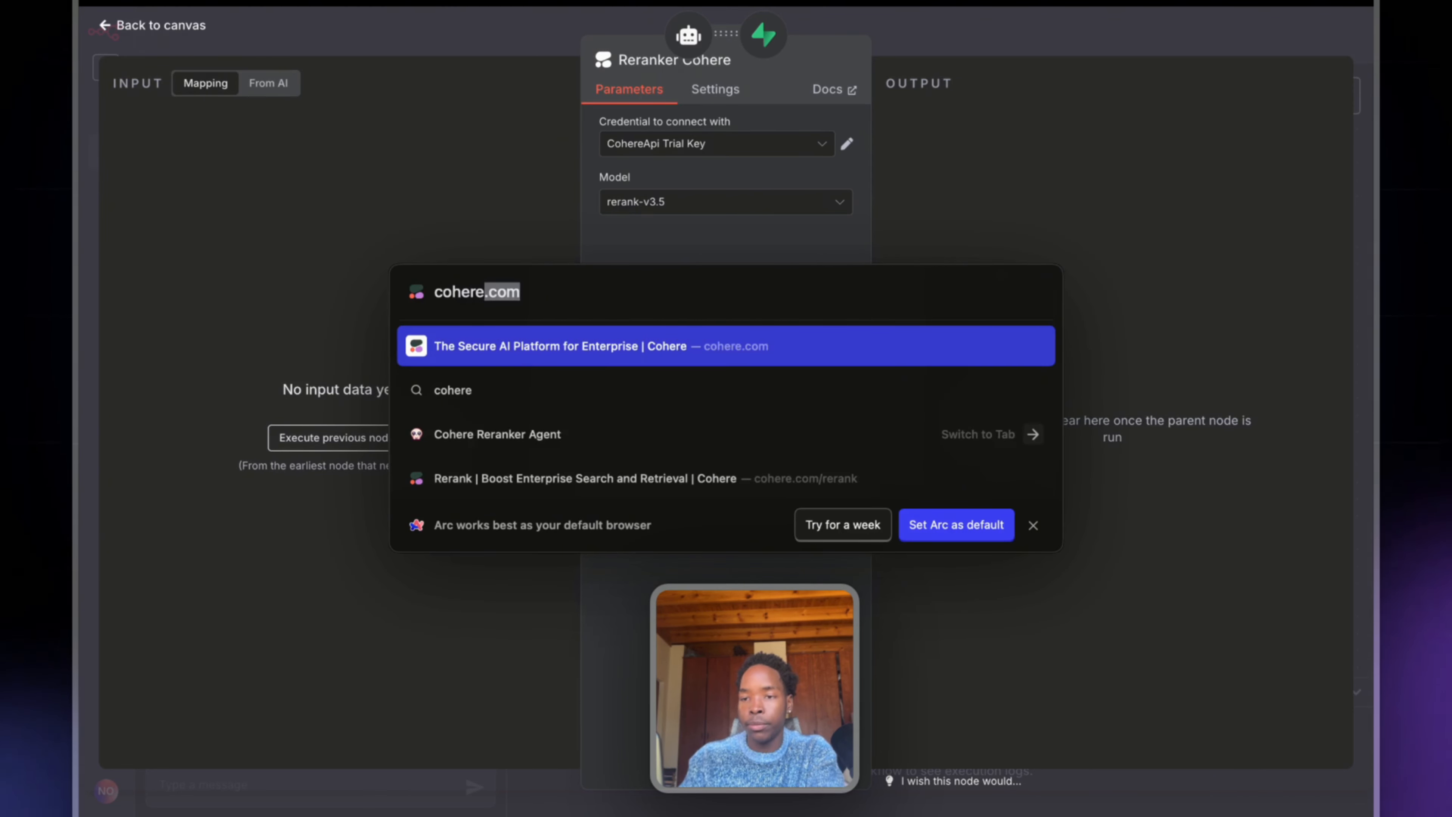
key(Return)
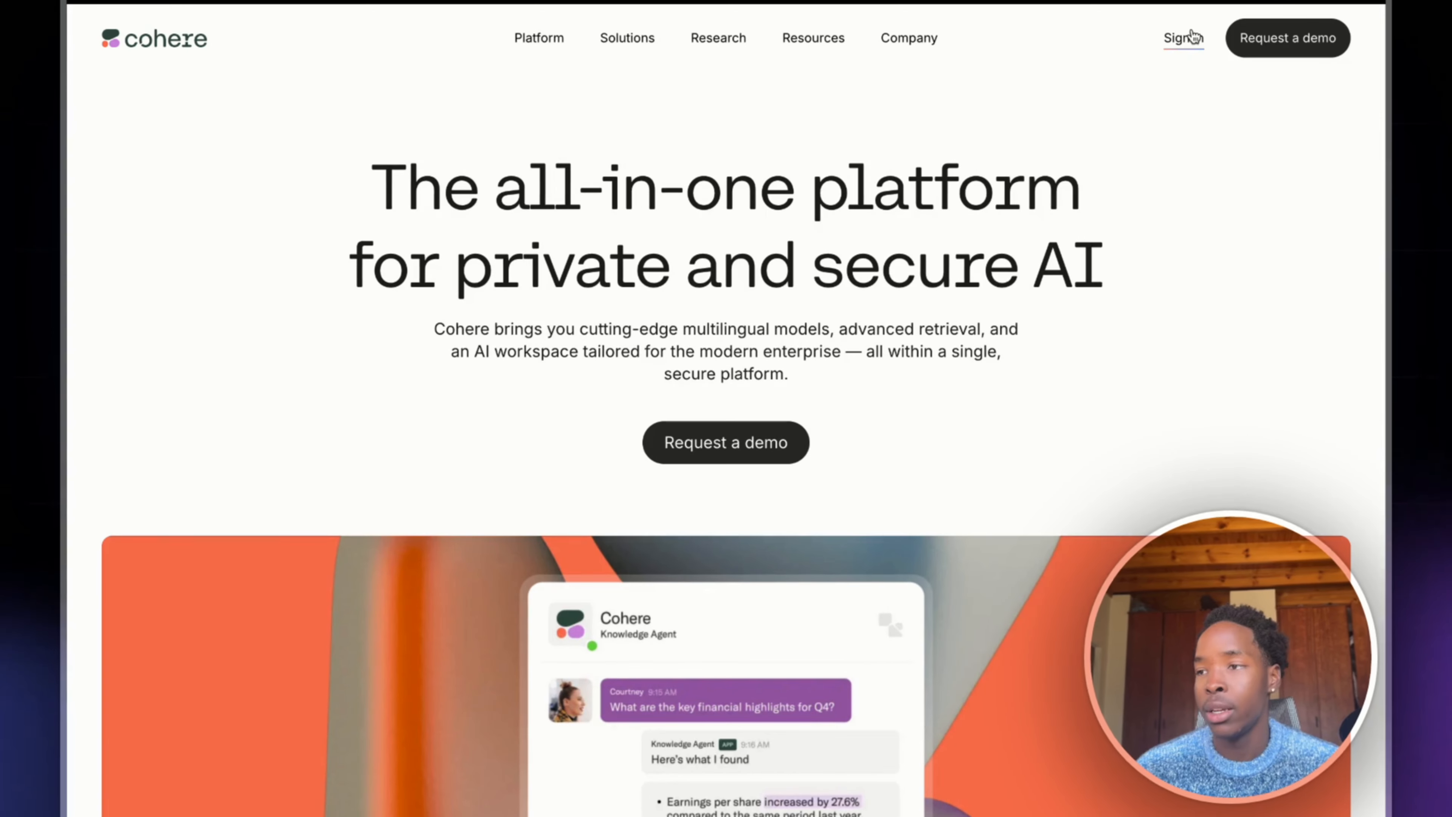
click(1192, 36)
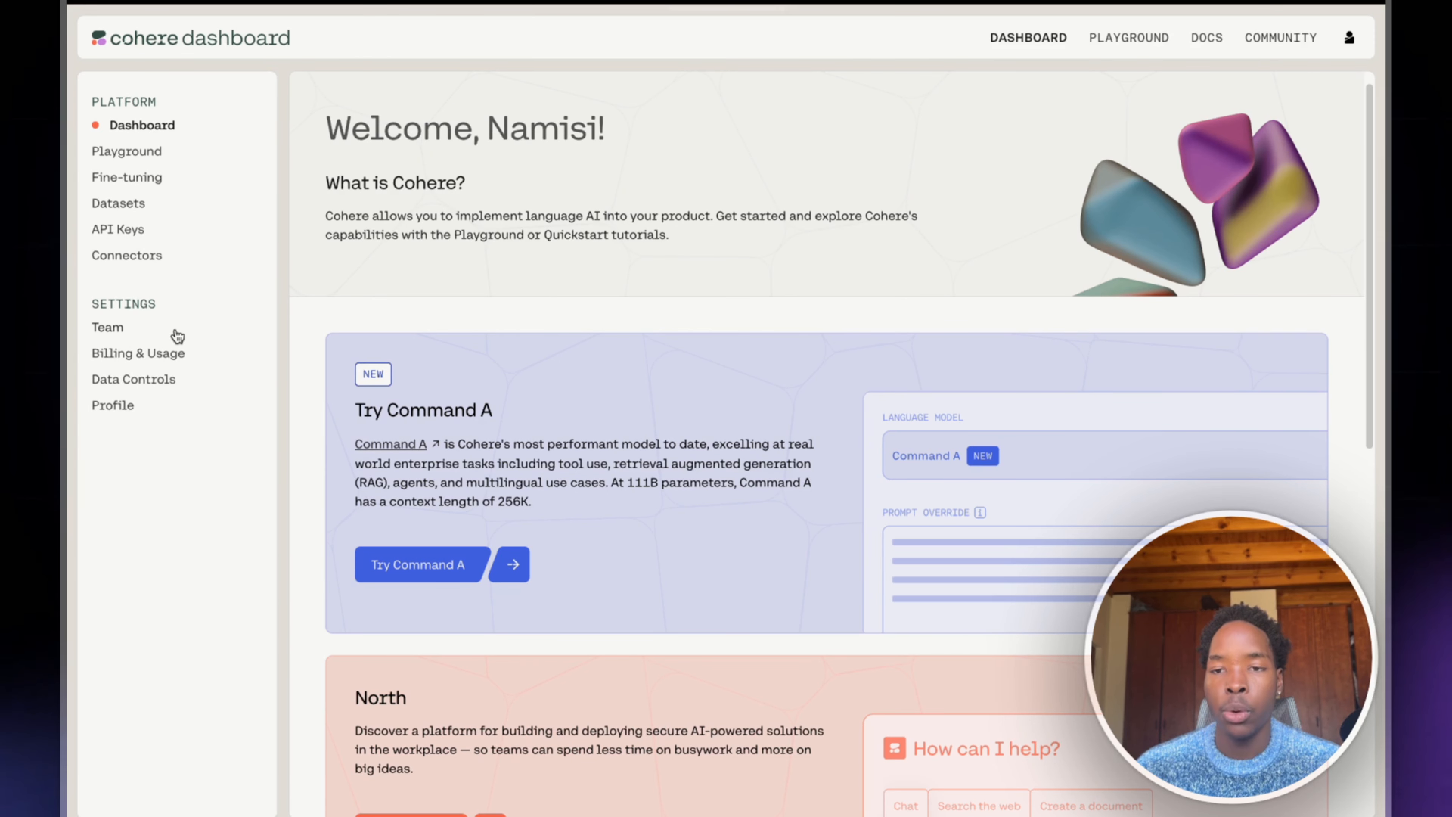
click(129, 232)
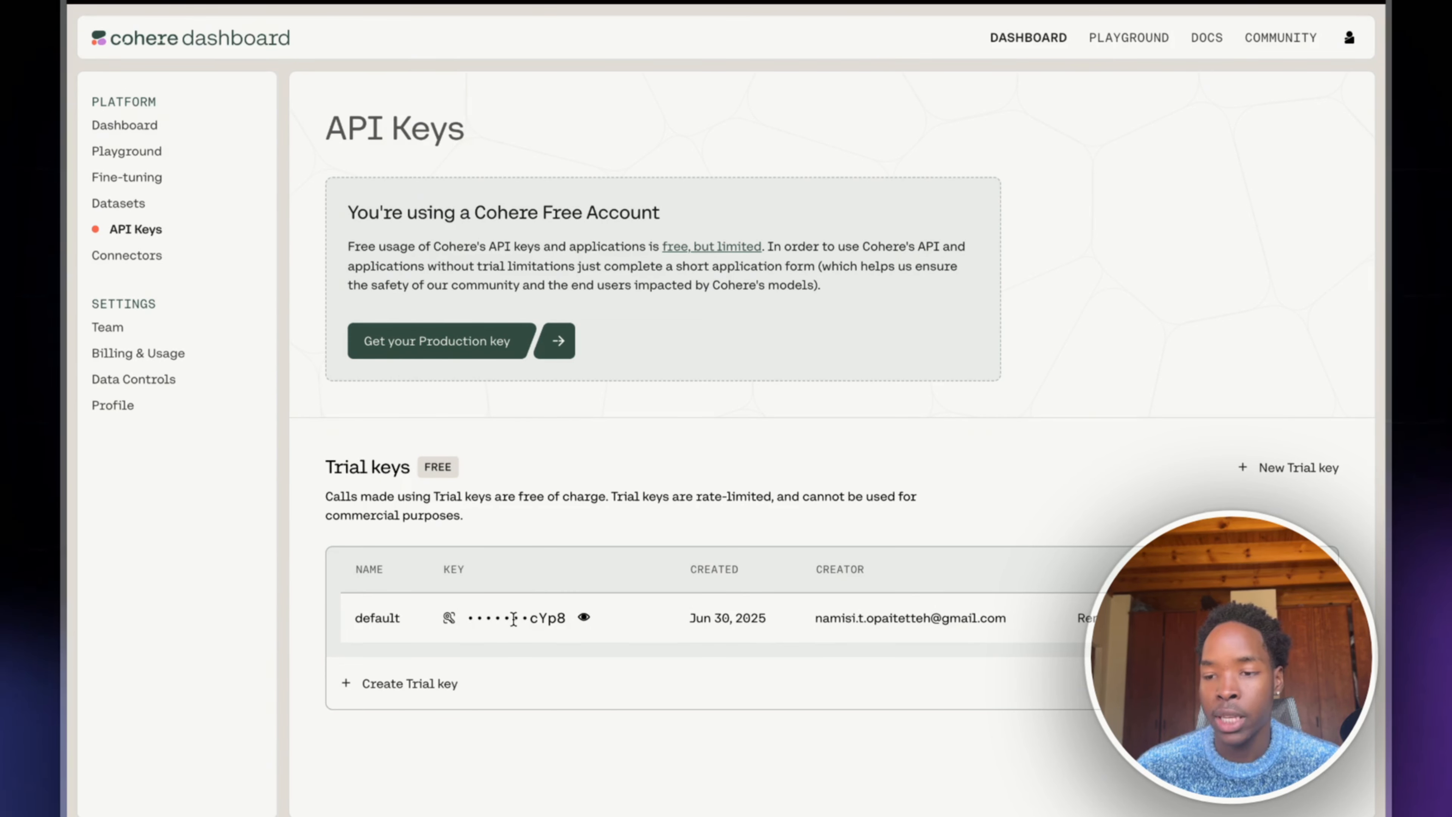
mouse_move(68, 387)
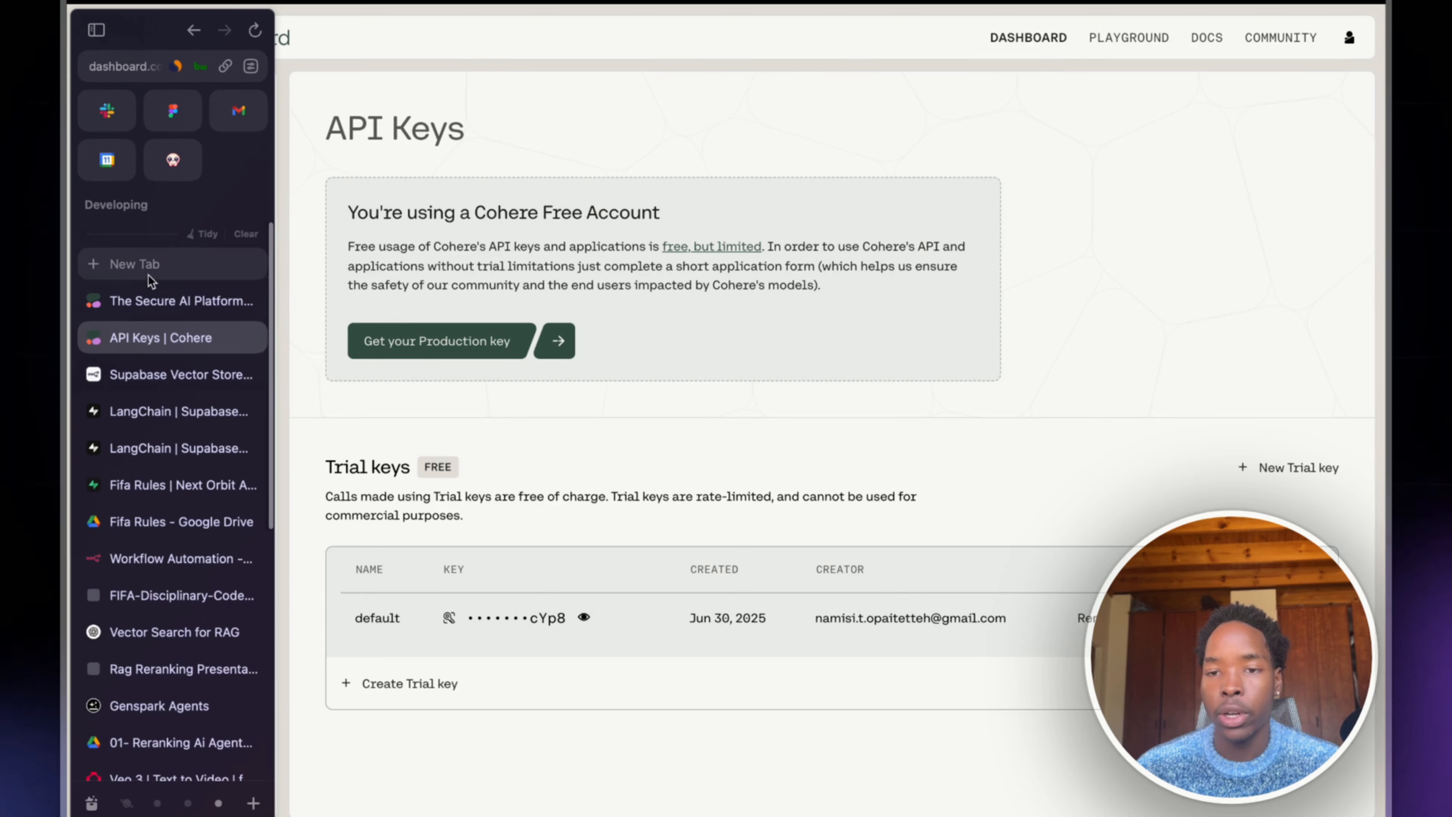
click(160, 557)
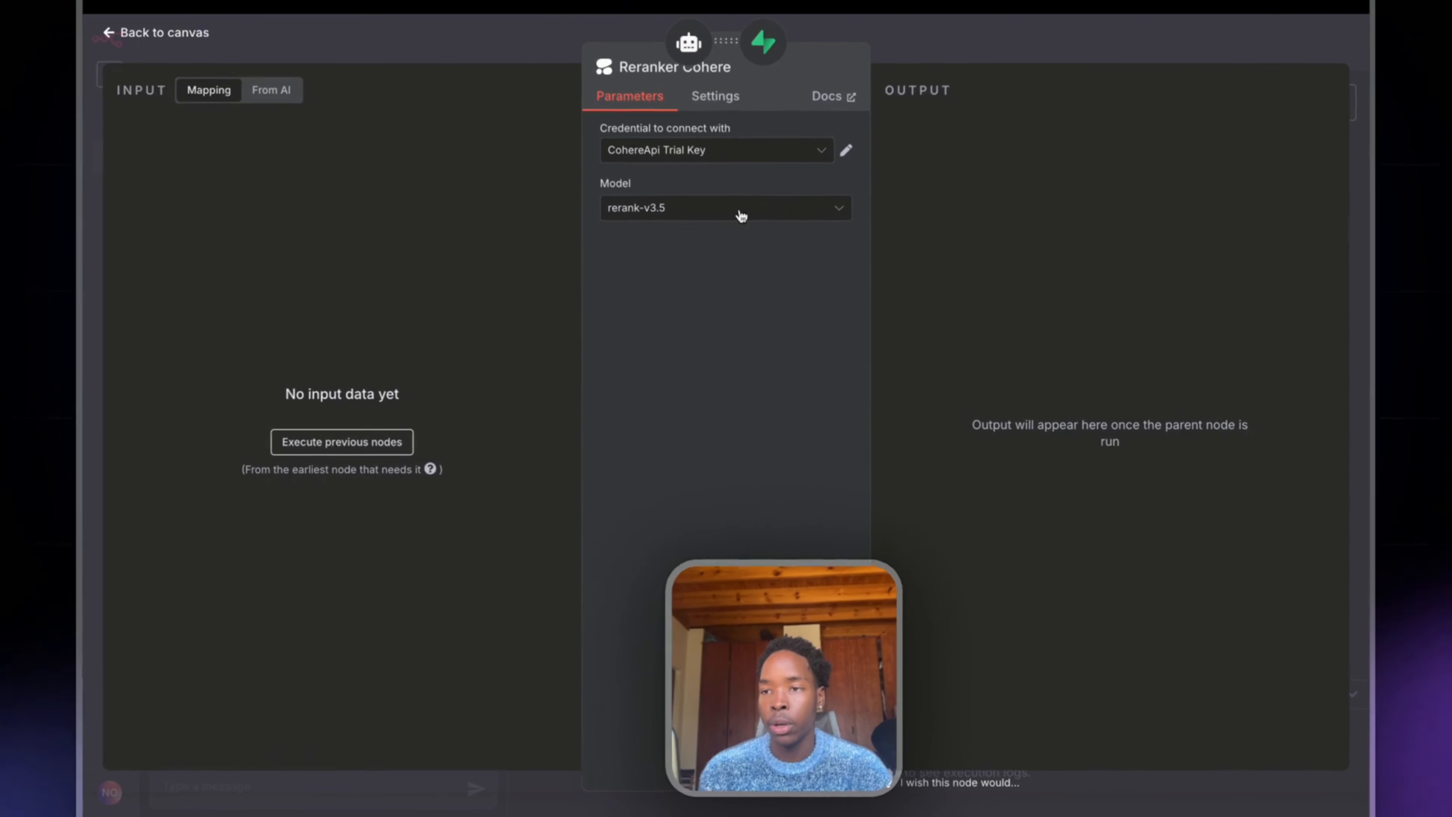
Step: Examine the API Key form for a new Cohere credential and the available rerank models, and return to the canvas
click(847, 147)
click(753, 69)
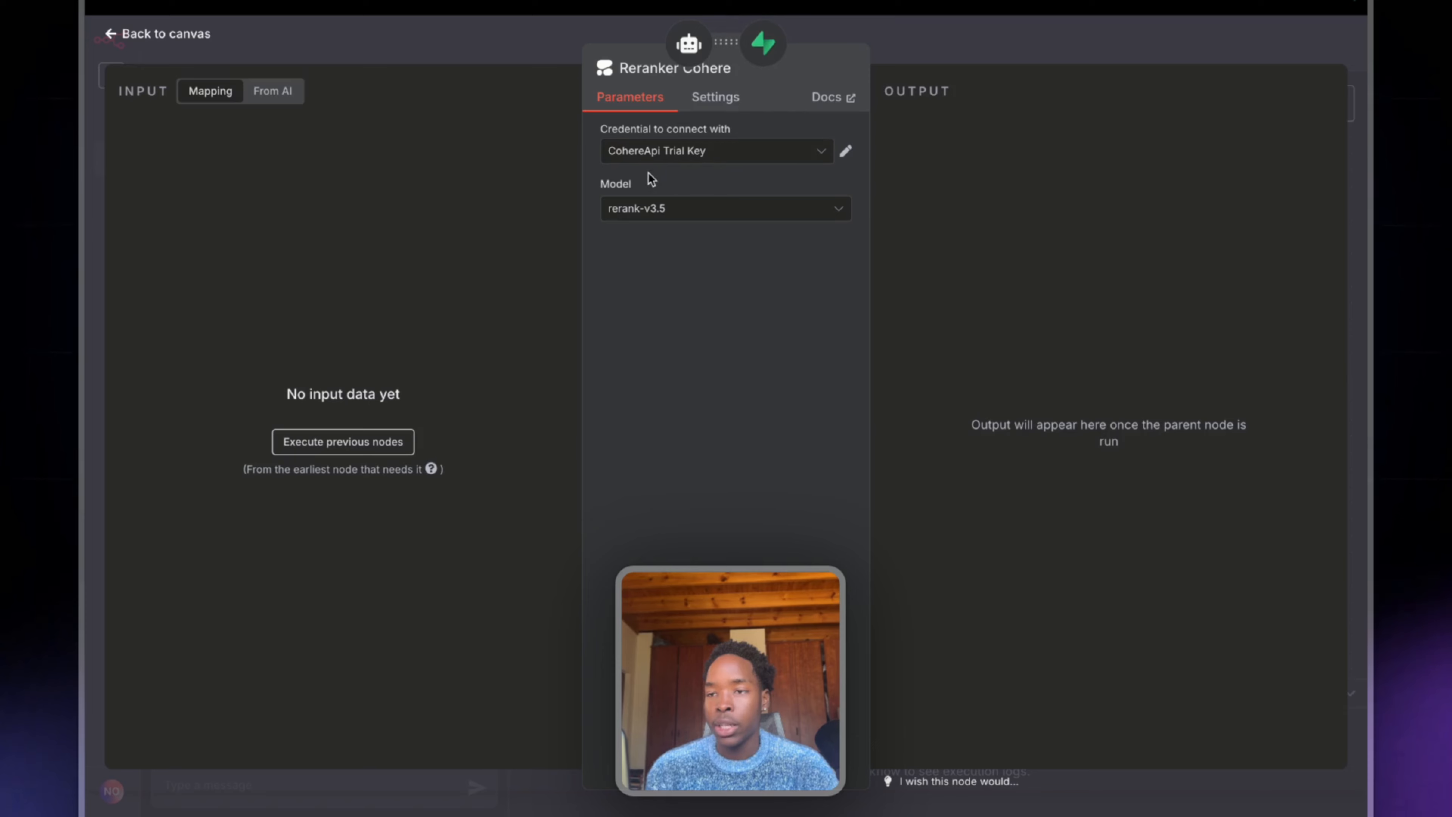
click(644, 163)
click(657, 240)
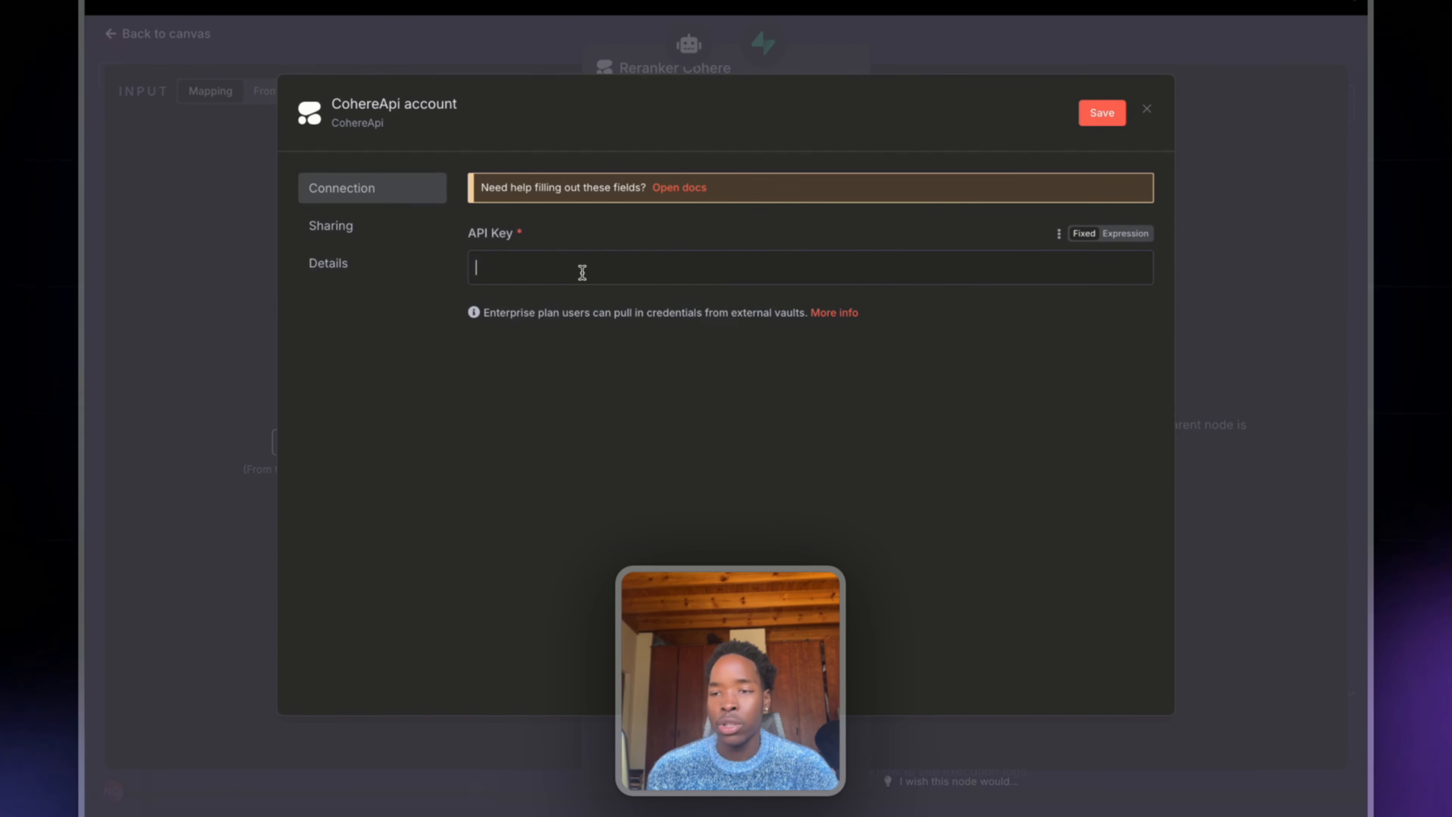
click(829, 67)
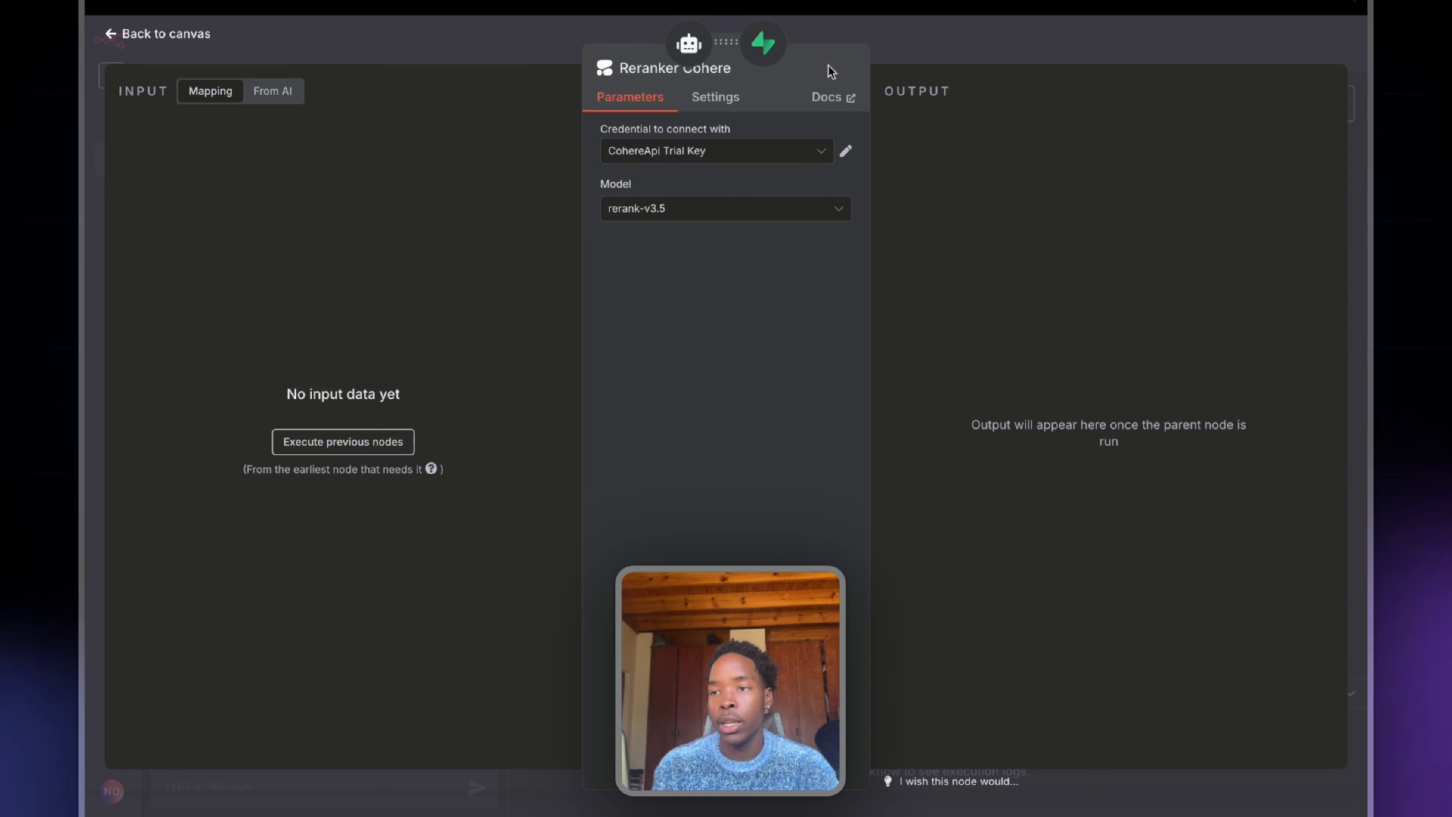
click(719, 212)
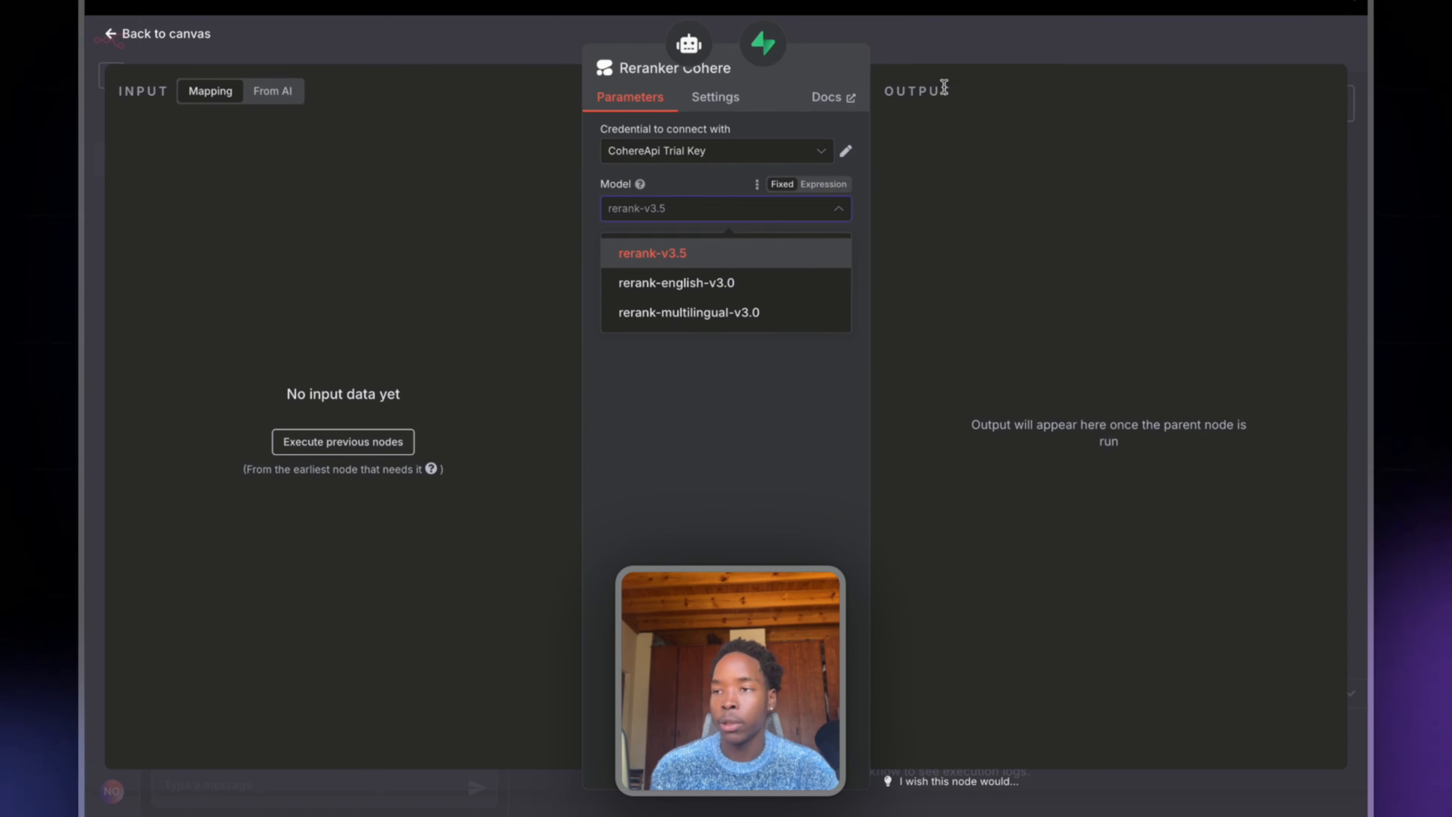
click(918, 50)
Step: Attach an Embeddings OpenAI node with text-embedding-3-small to the Supabase Vector Store and place it left of the Reranker Cohere node
click(642, 505)
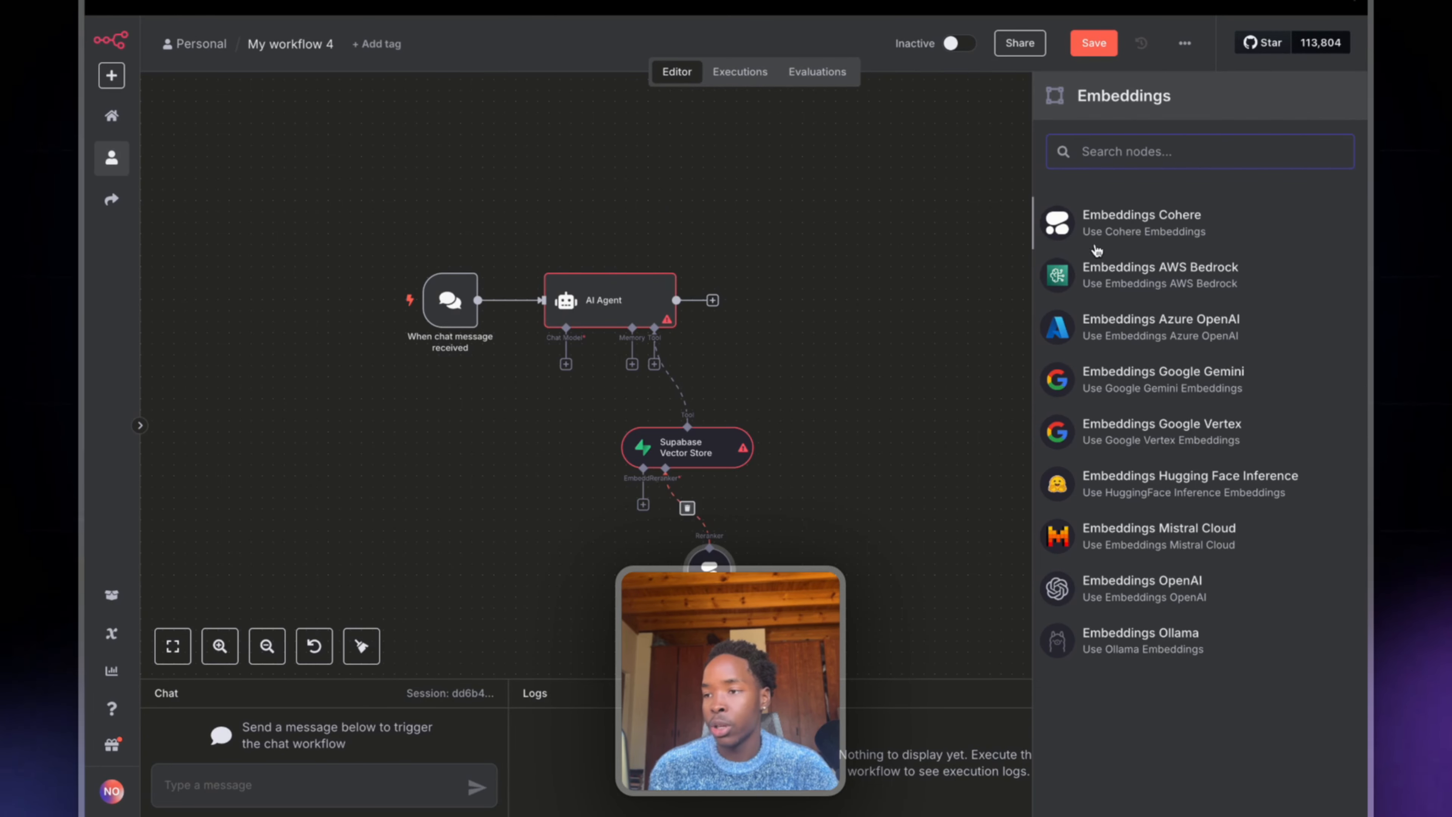
click(1109, 578)
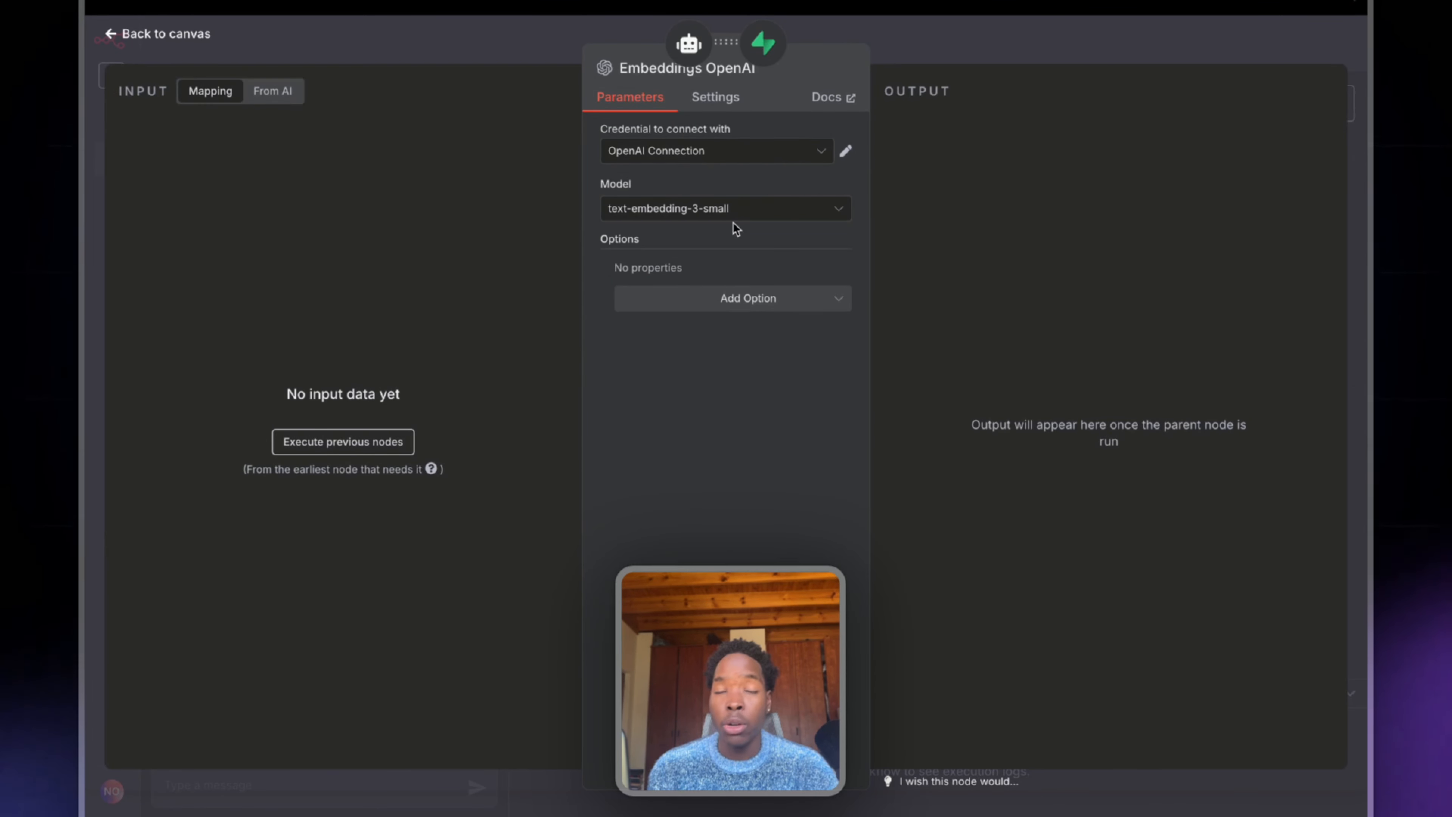
click(986, 61)
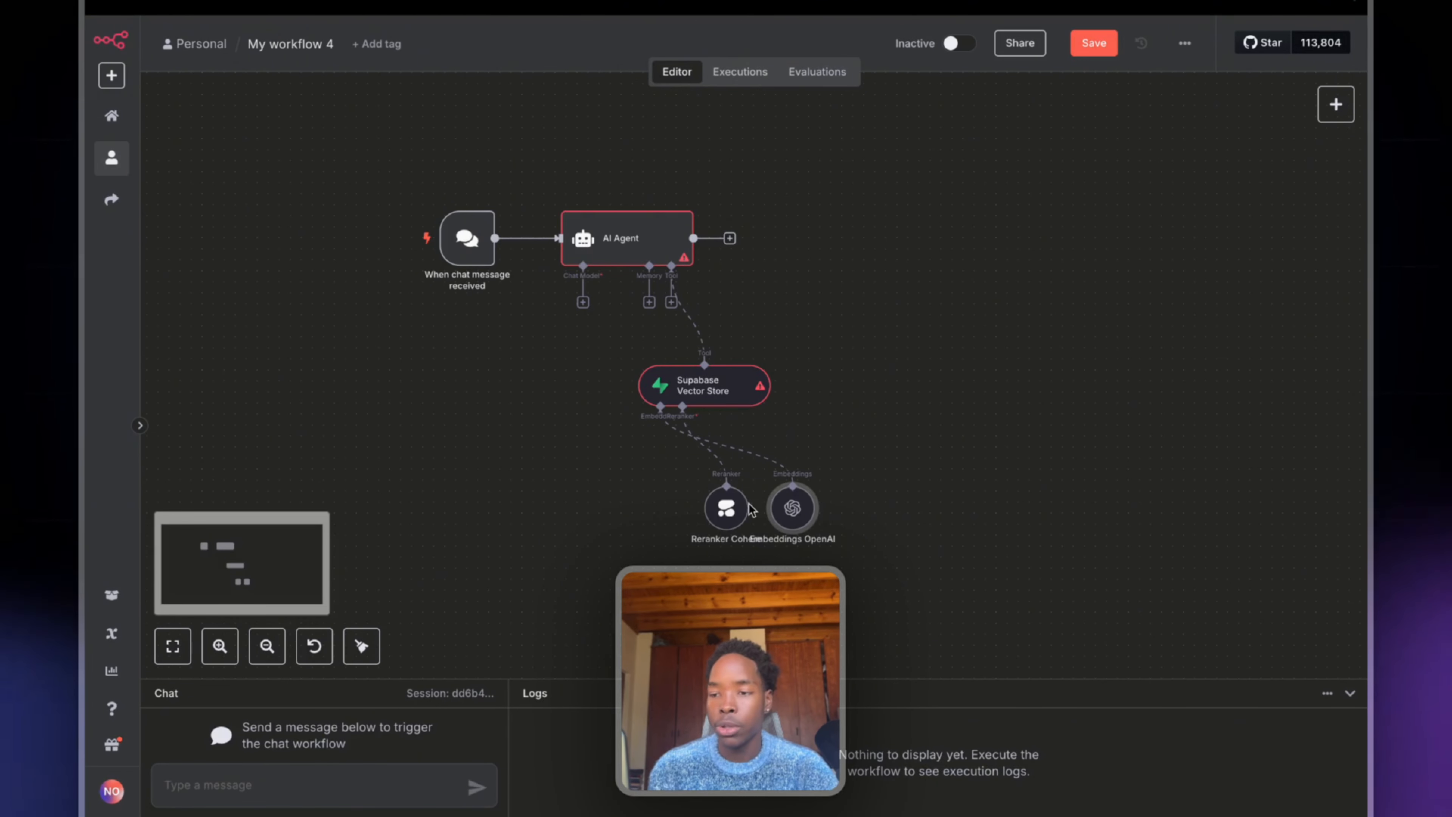
drag(792, 508, 561, 507)
double_click(560, 508)
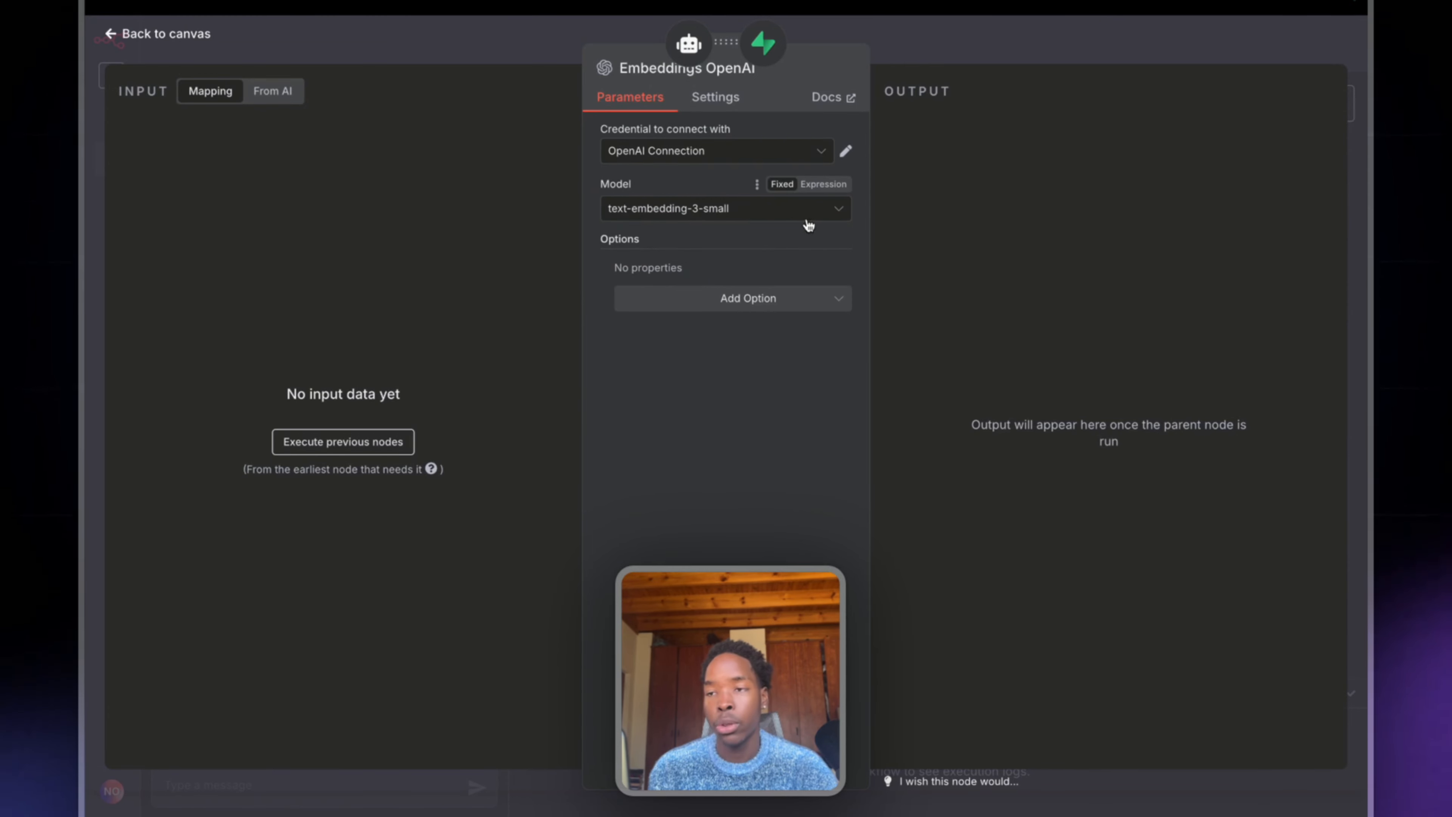
click(925, 53)
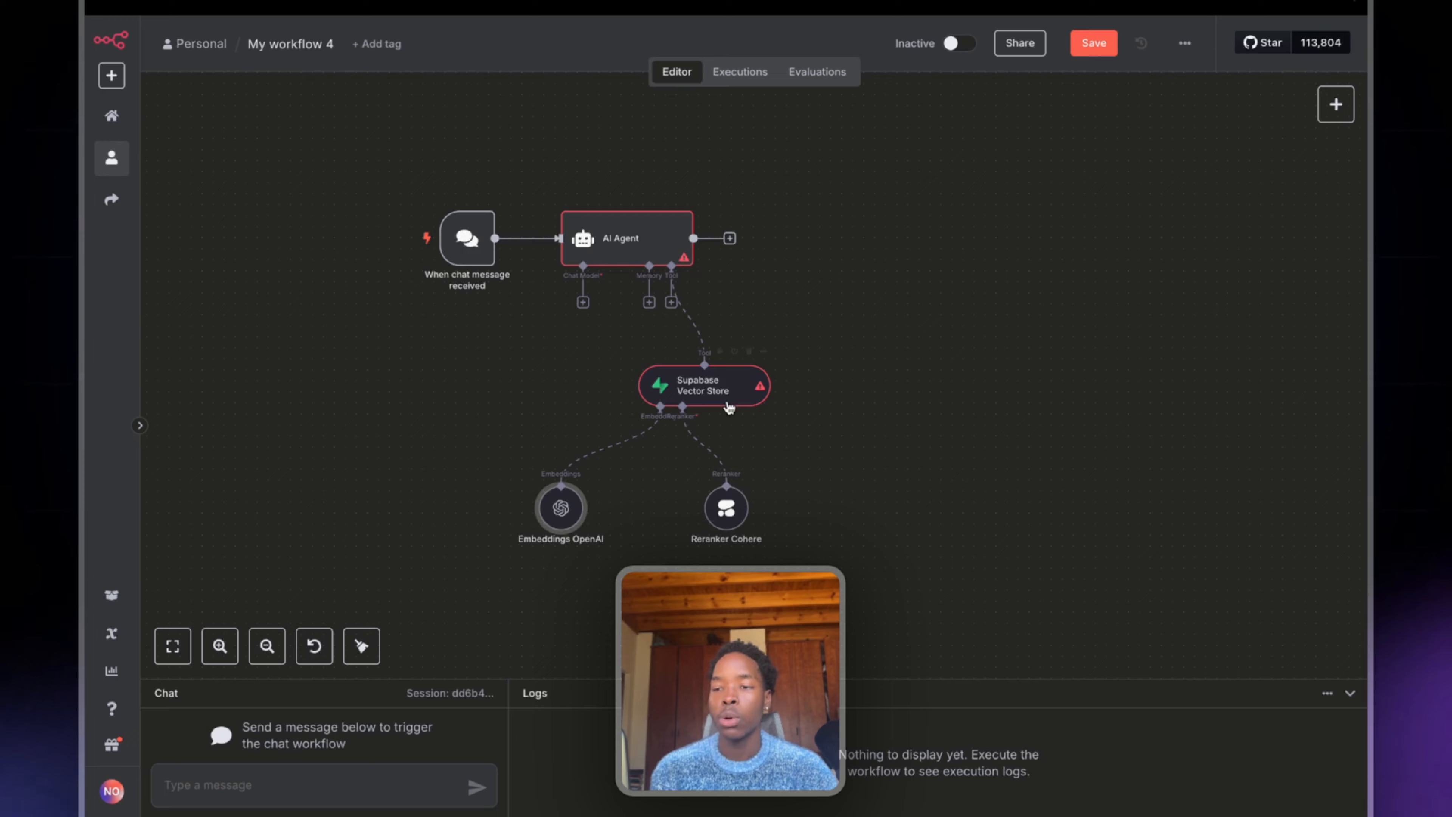
Step: Set the Supabase Vector Store to use the Fifa Rules credential and the documents table
double_click(715, 392)
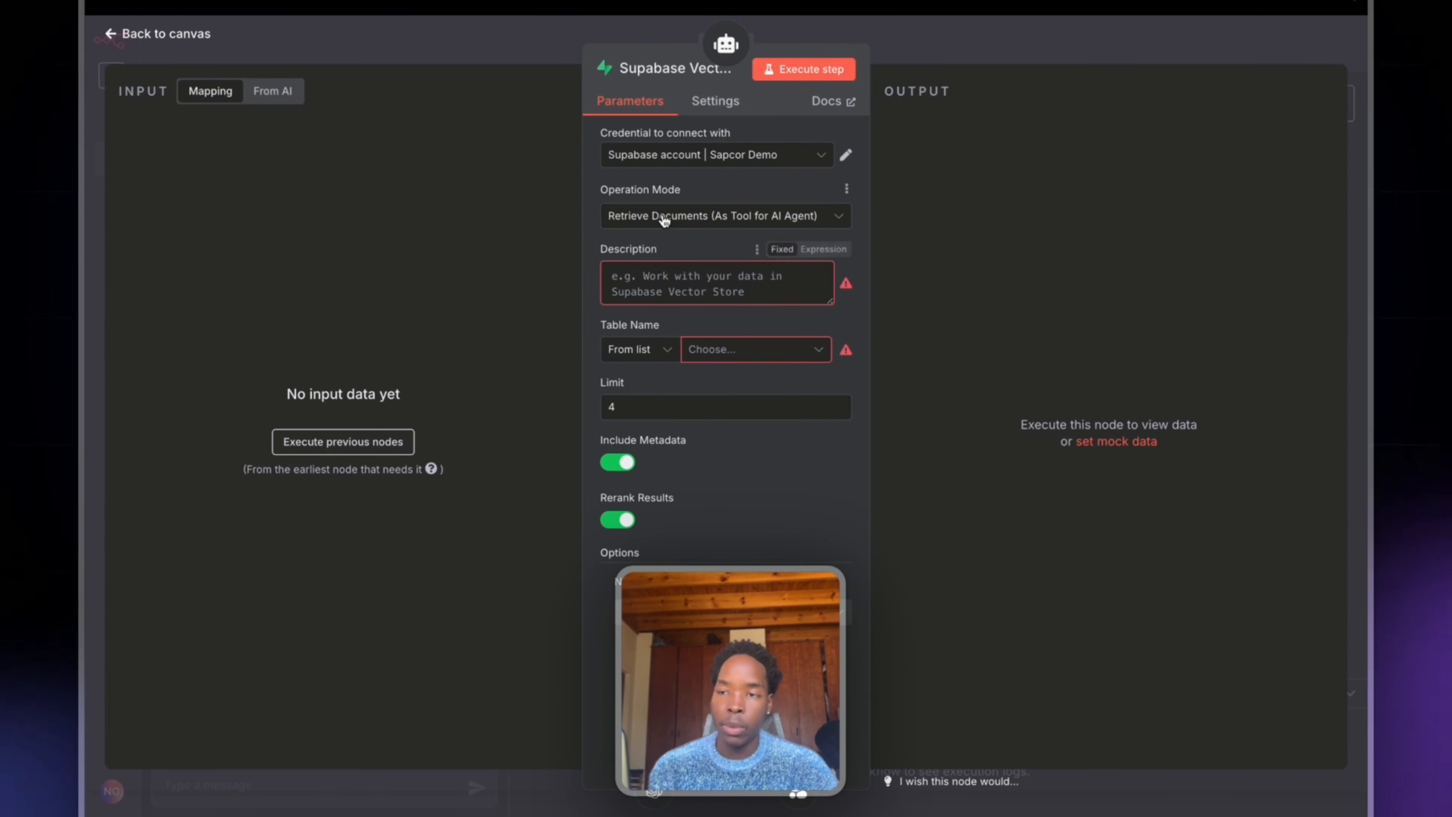
click(723, 348)
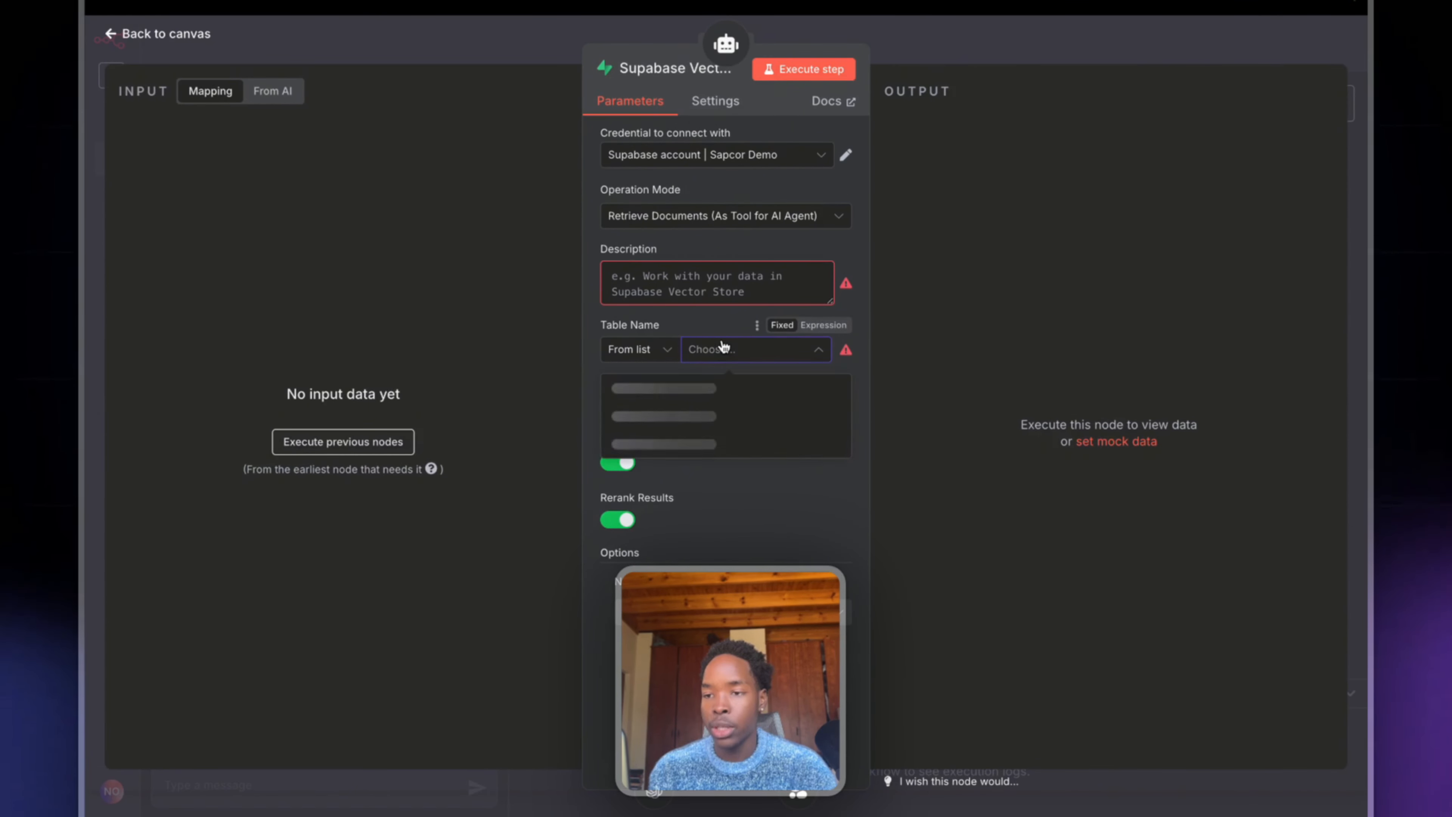
click(640, 153)
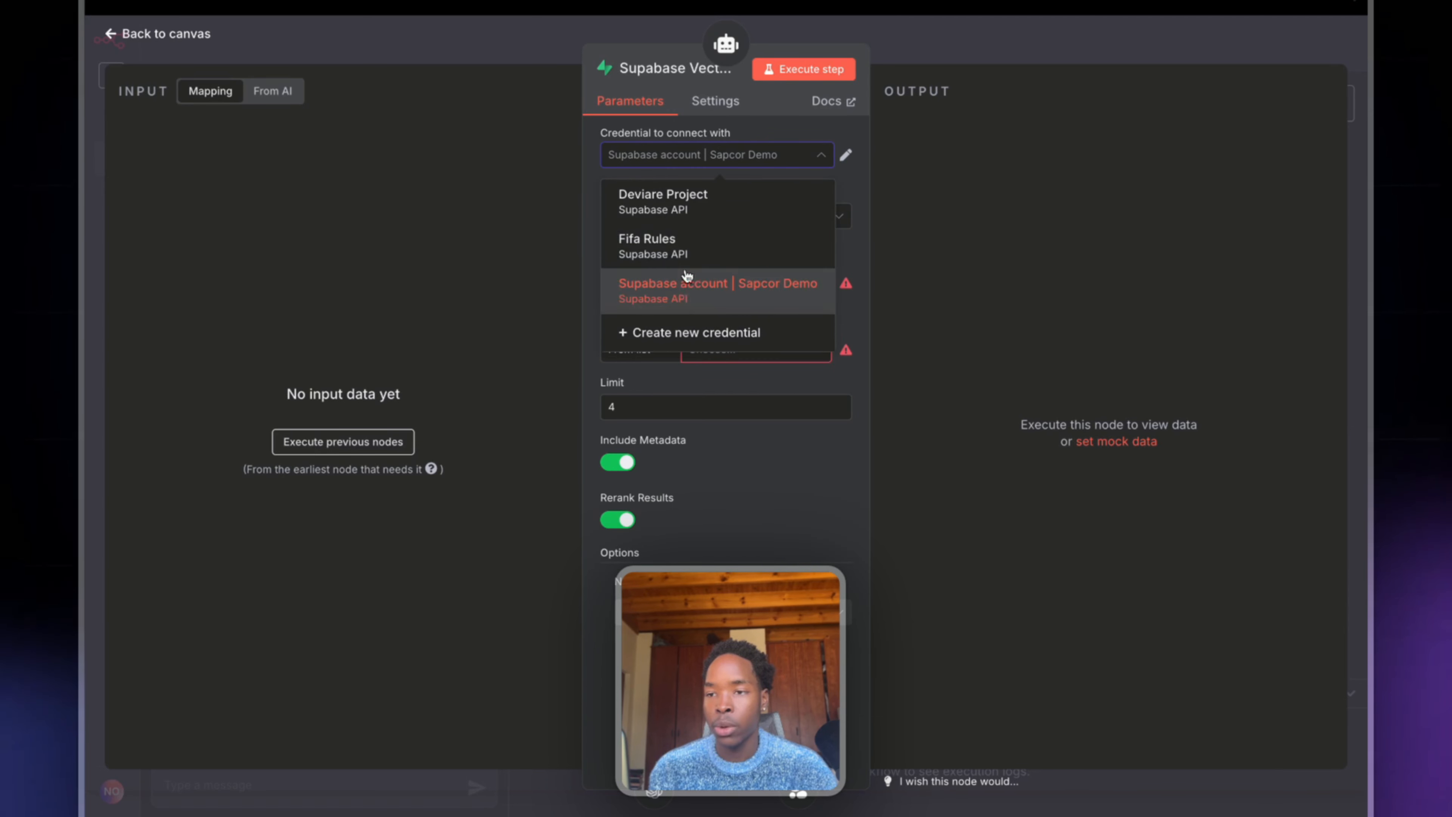
click(677, 246)
click(711, 350)
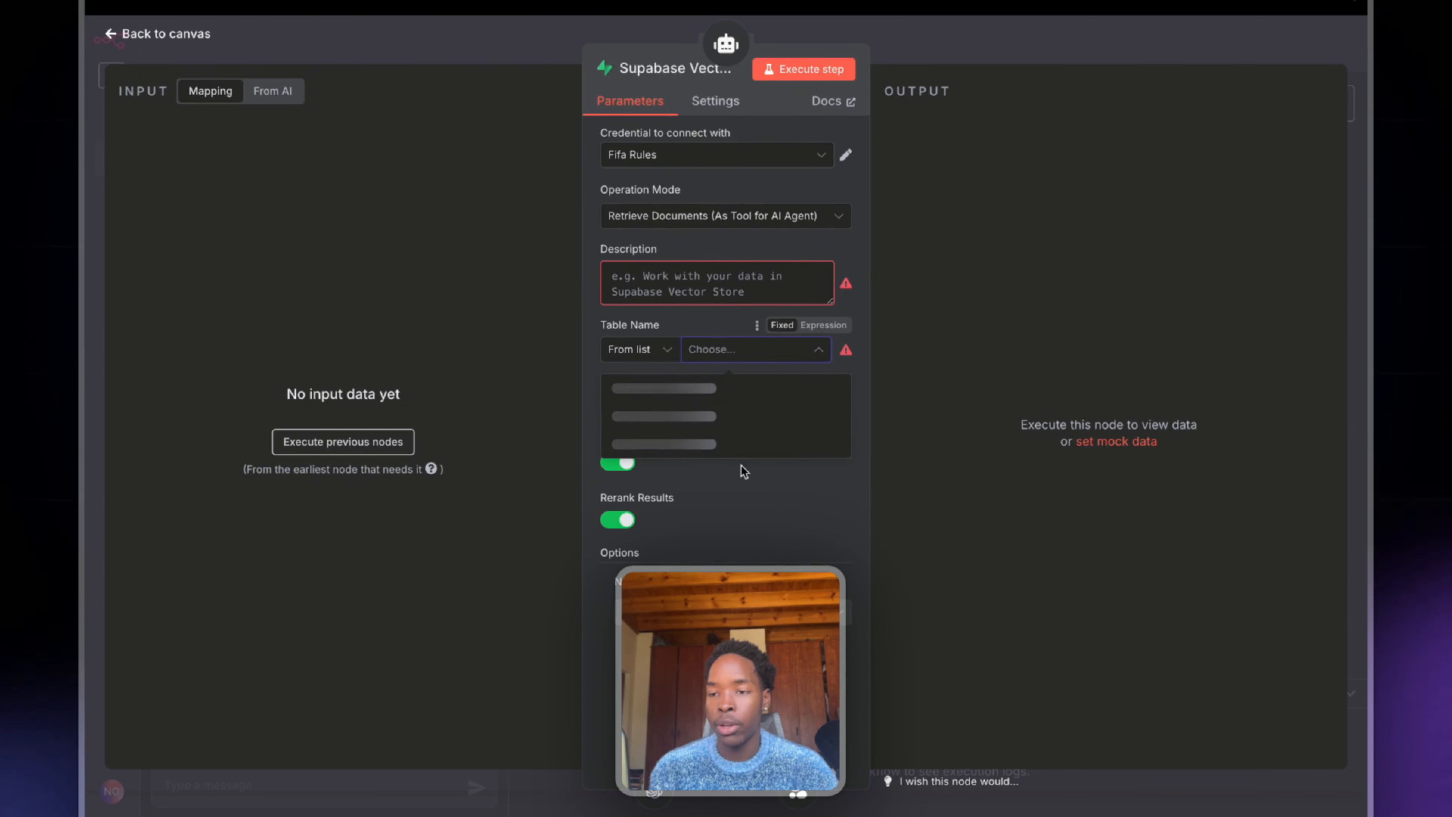
click(655, 392)
Step: Set the Supabase Vector Store's retrieval limit to 40 and return to the canvas
click(640, 411)
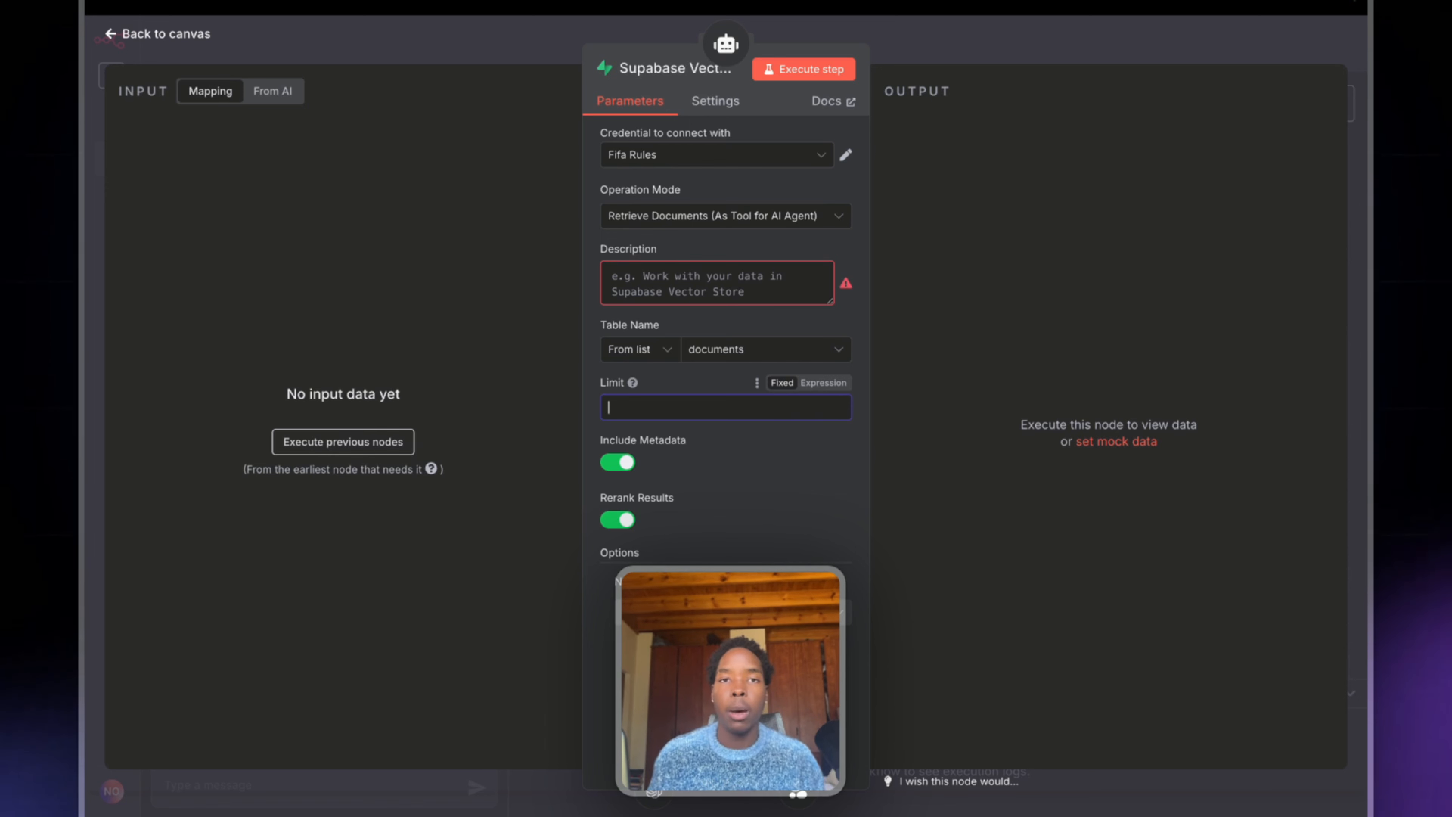
text(30)
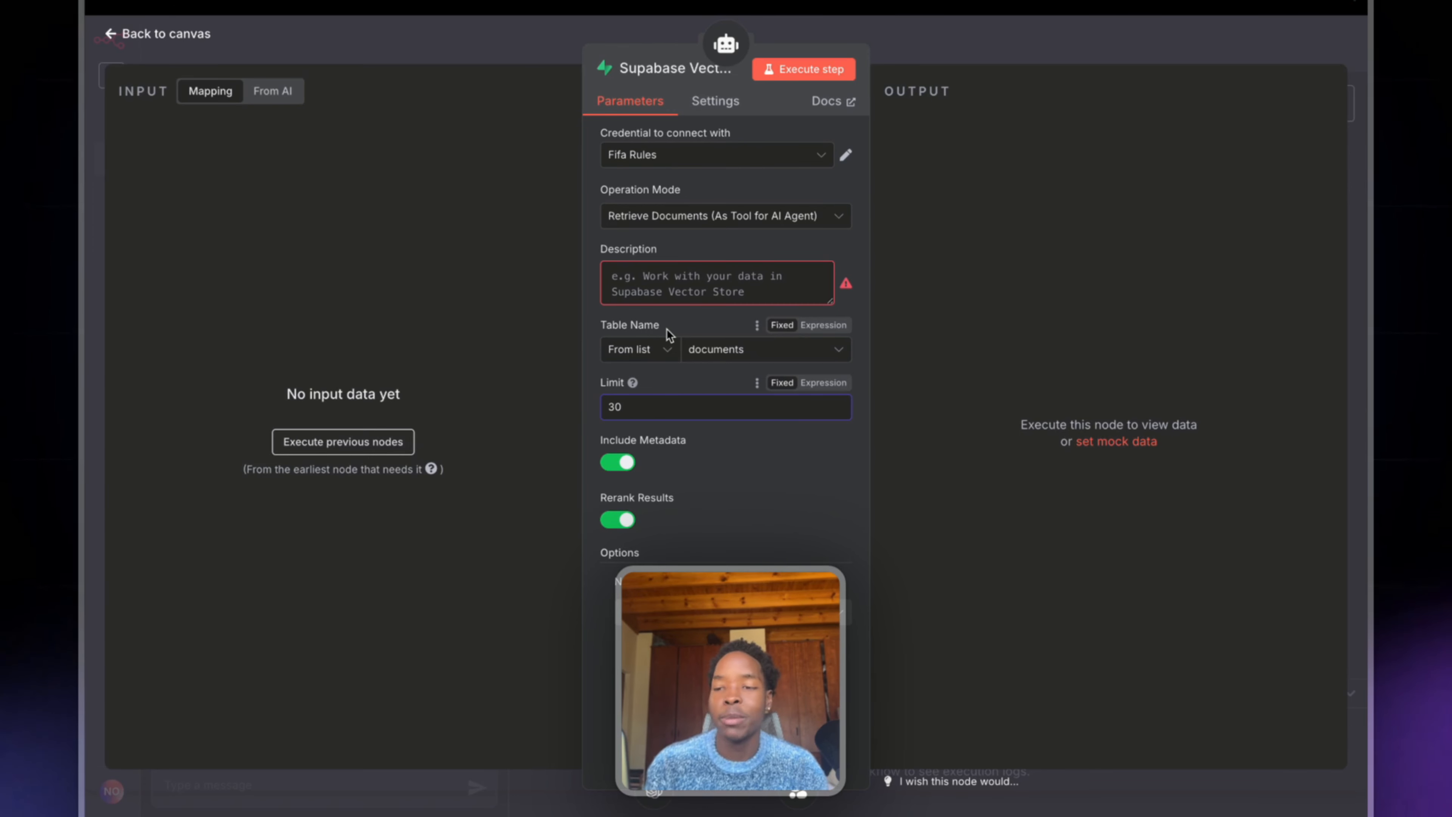
click(698, 331)
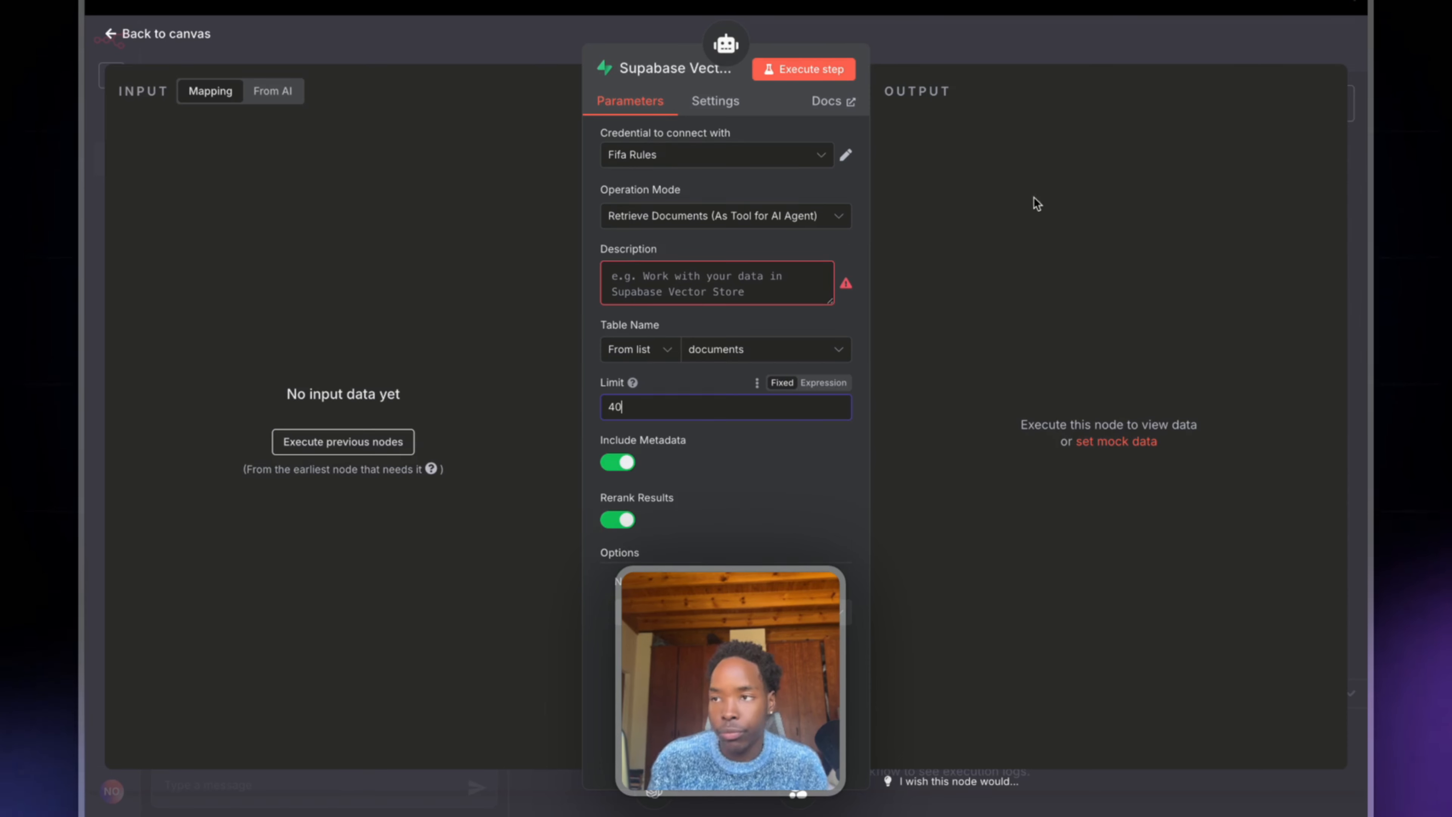
click(905, 55)
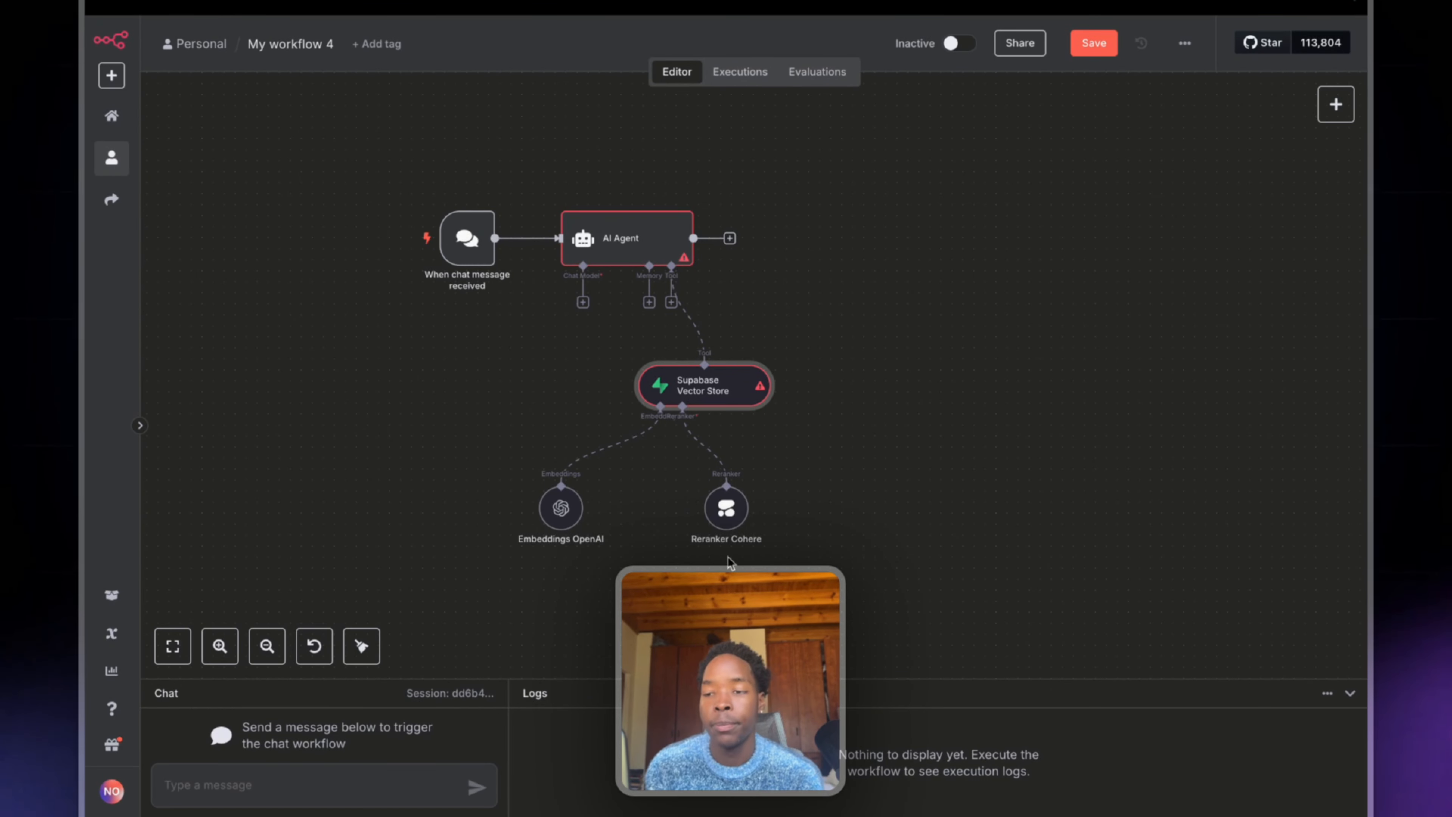
Step: Shift the Reranker Cohere node slightly right and describe the Supabase Vector Store tool as "Use this tool to query the fifa rules and regulations document"
drag(711, 513, 745, 514)
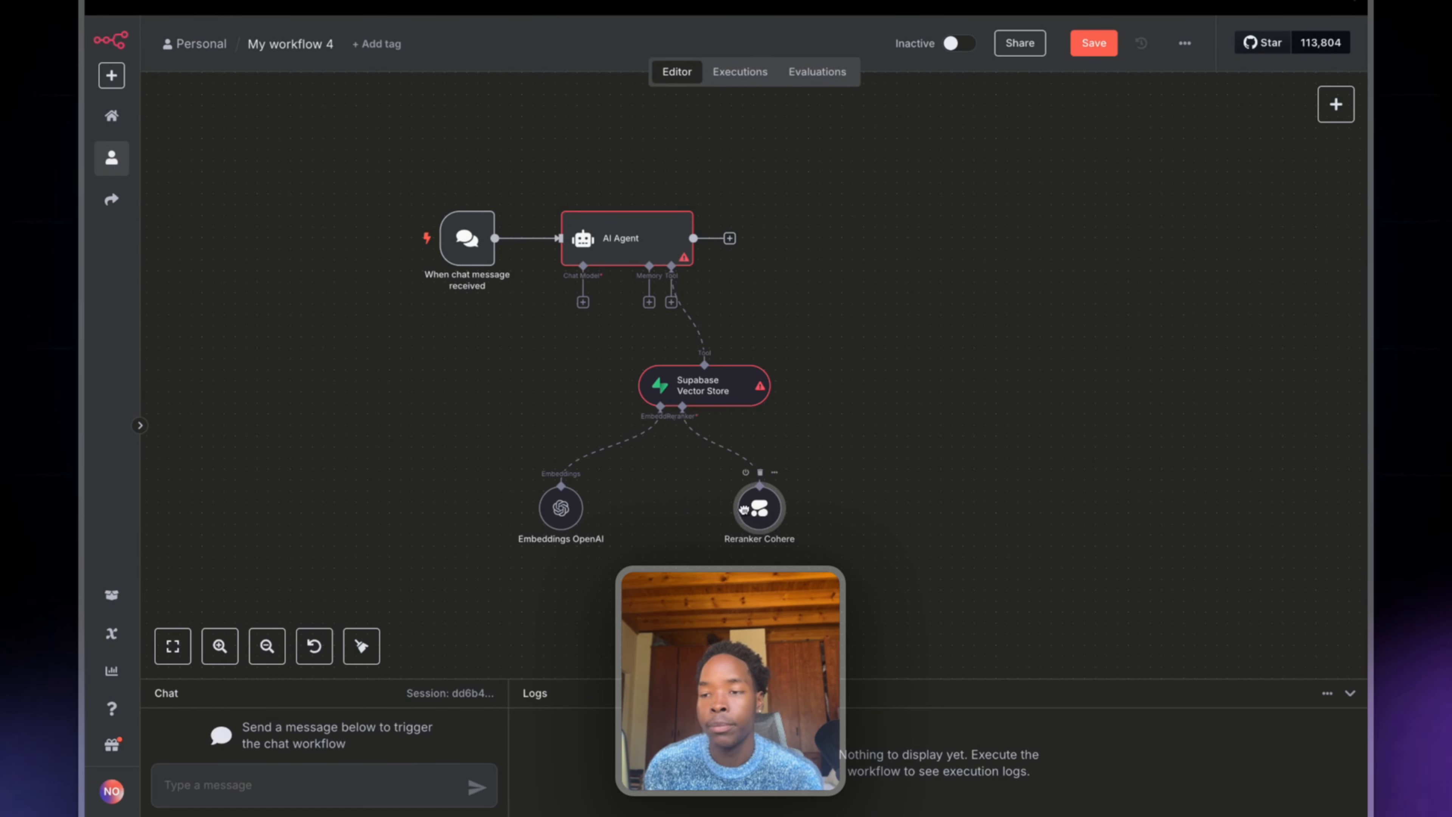
double_click(689, 396)
click(676, 276)
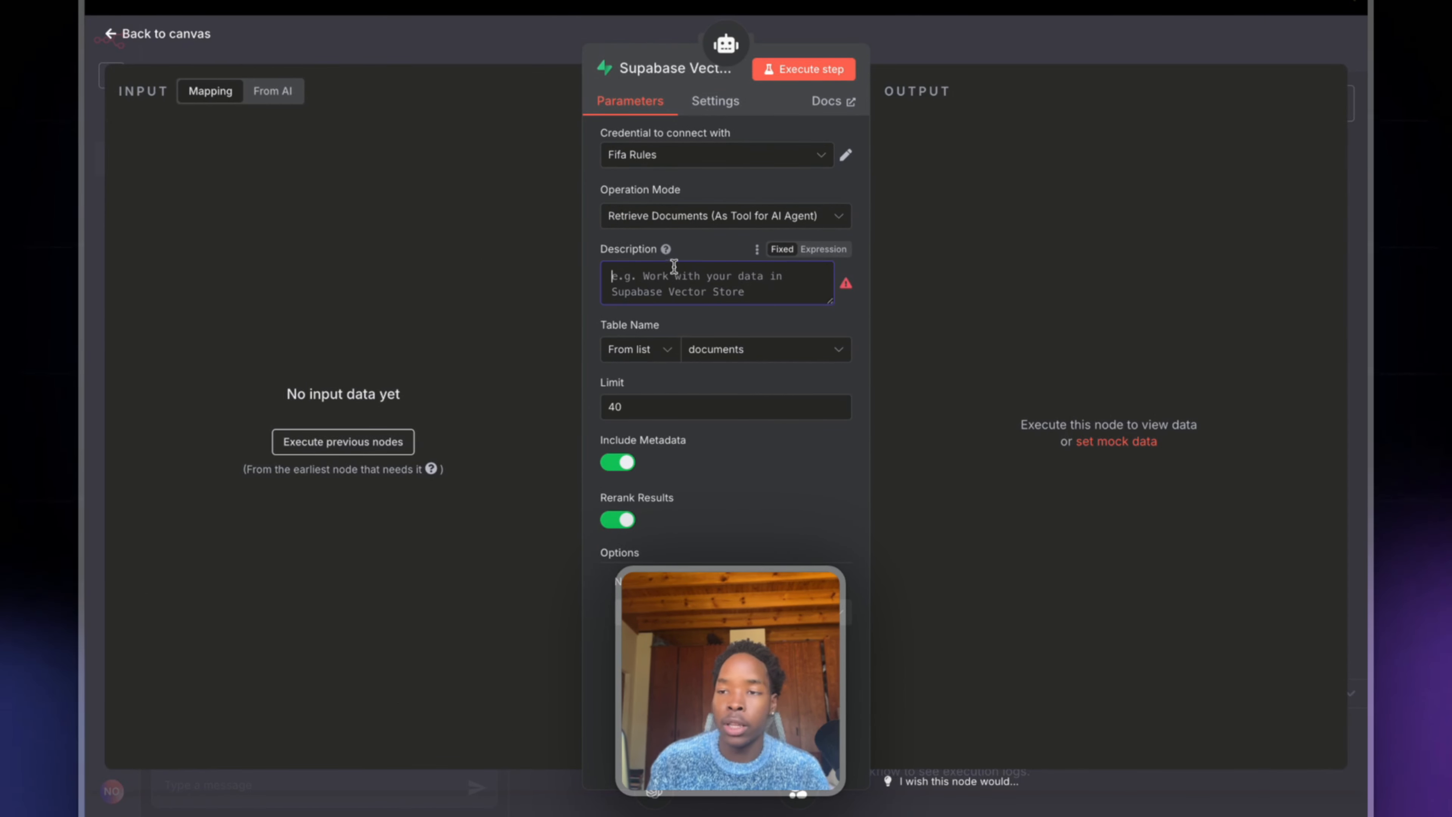
mouse_move(667, 252)
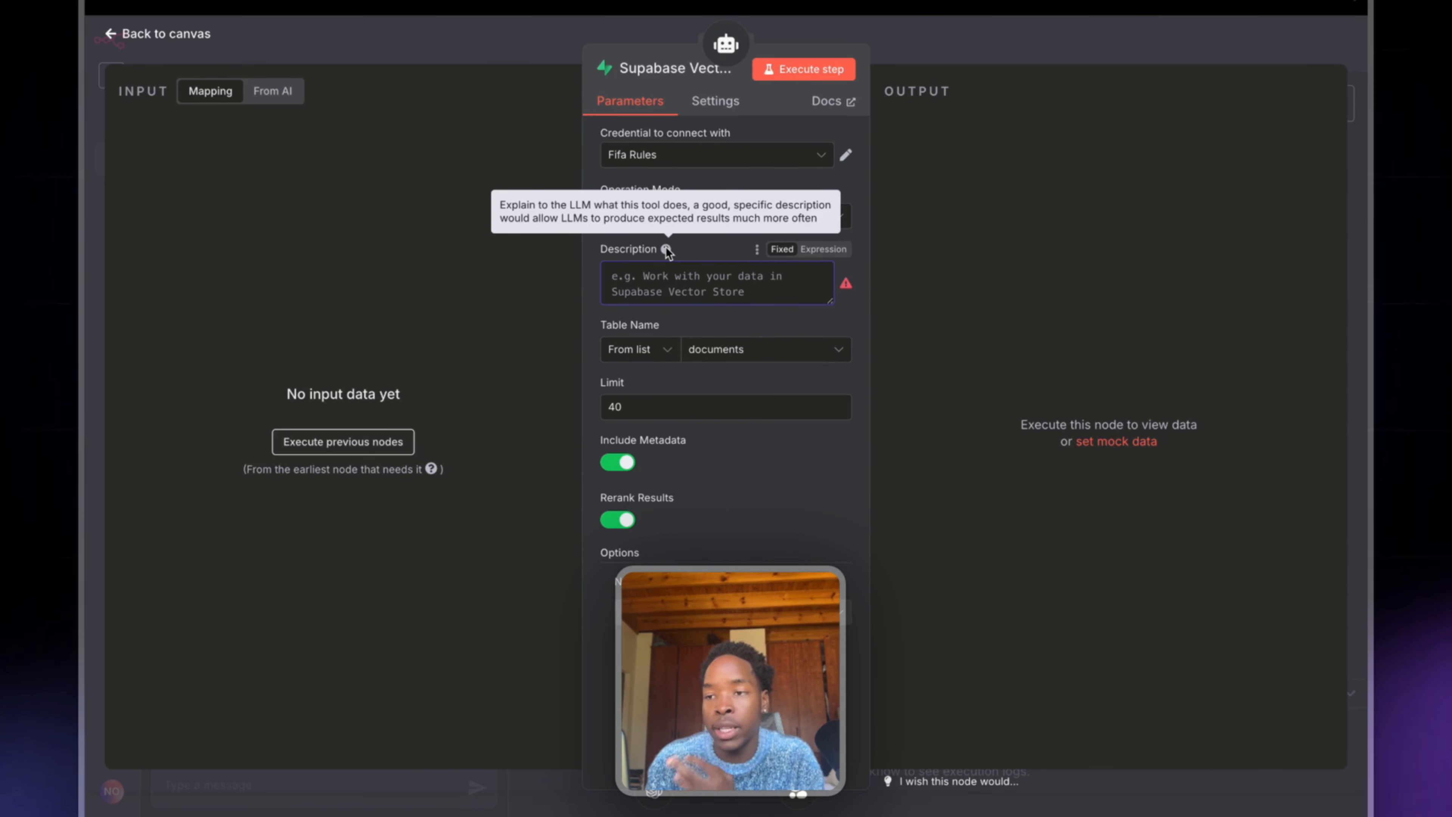
text(Use)
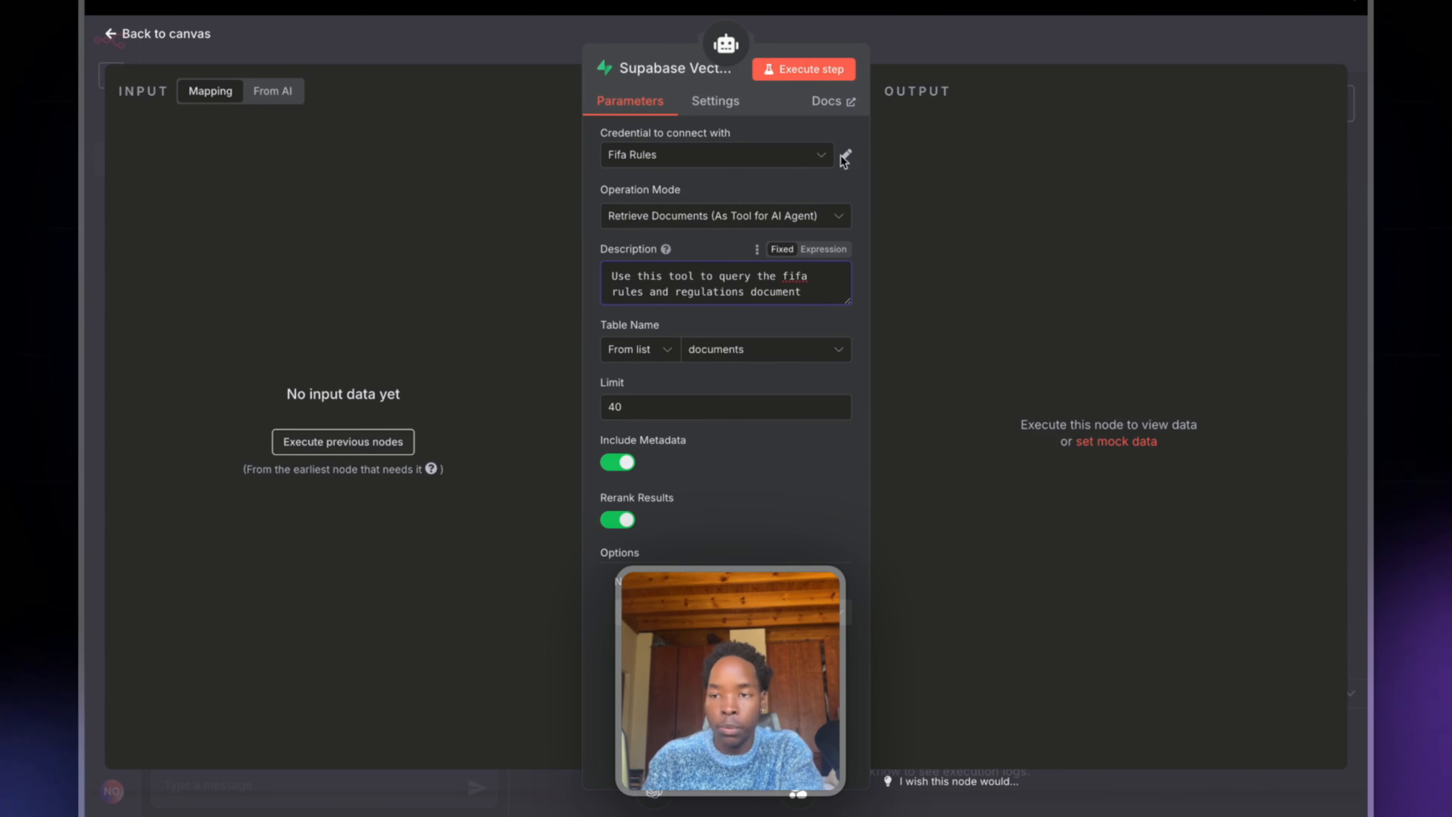
click(942, 26)
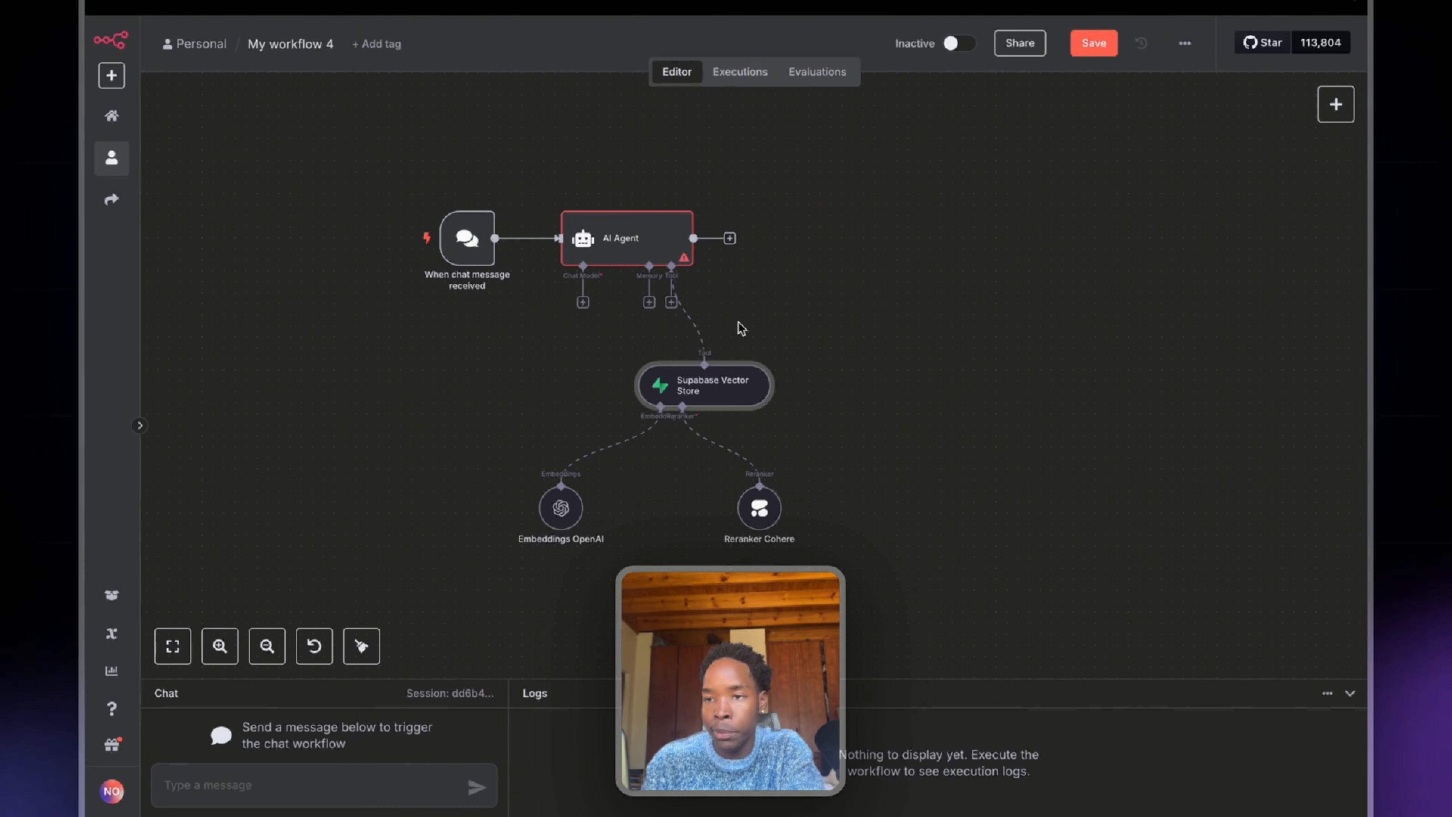
Step: Move the Supabase Vector Store together with its embeddings and reranker nodes farther right, clear of the AI Agent's inputs
drag(876, 555, 452, 309)
drag(704, 385, 825, 385)
Step: Attach an OpenAI Chat Model node with gpt-4.1-mini to the AI Agent and place it to the agent's lower left
click(583, 302)
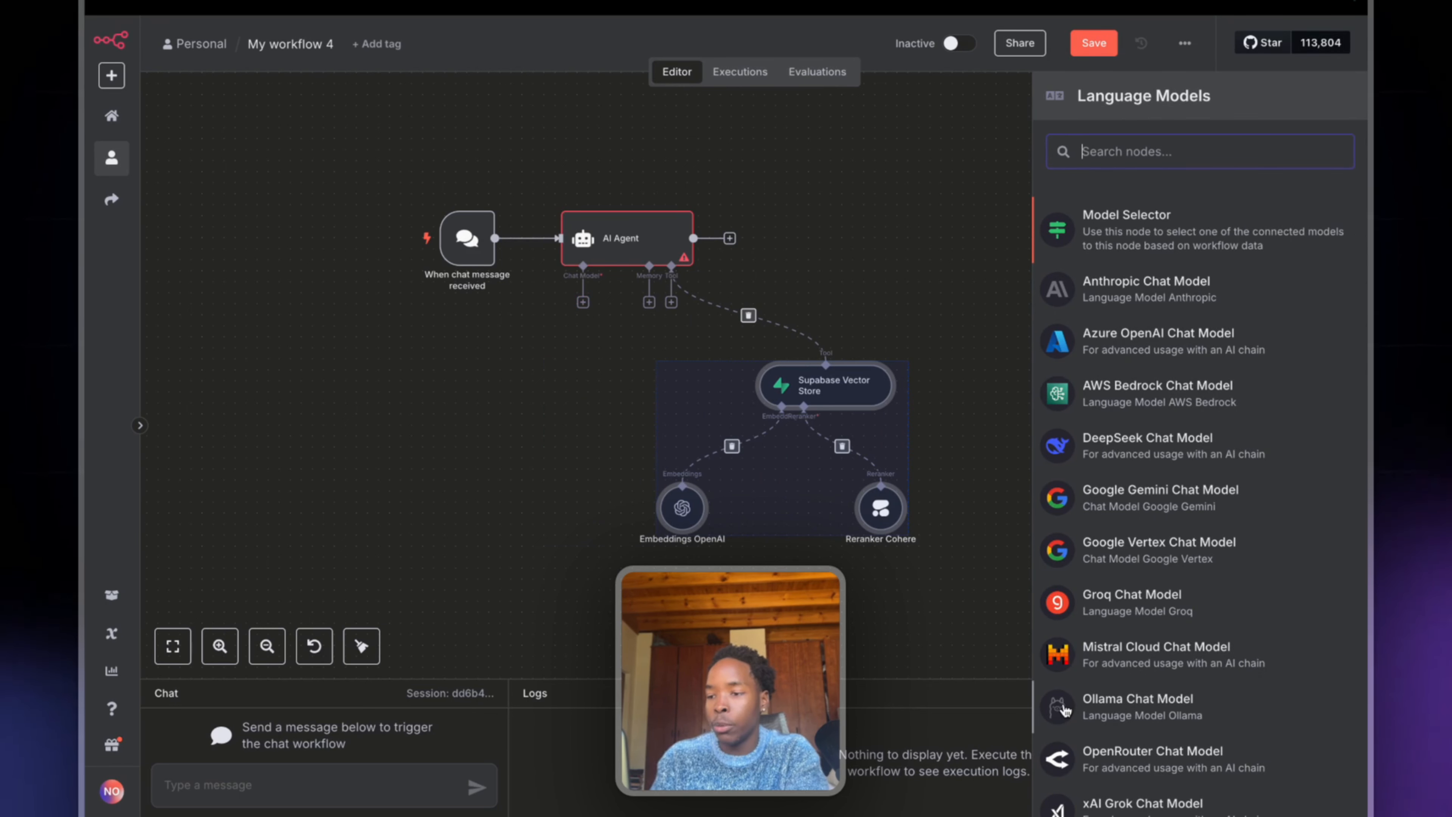
scroll(1145, 708, down, 3)
click(1129, 761)
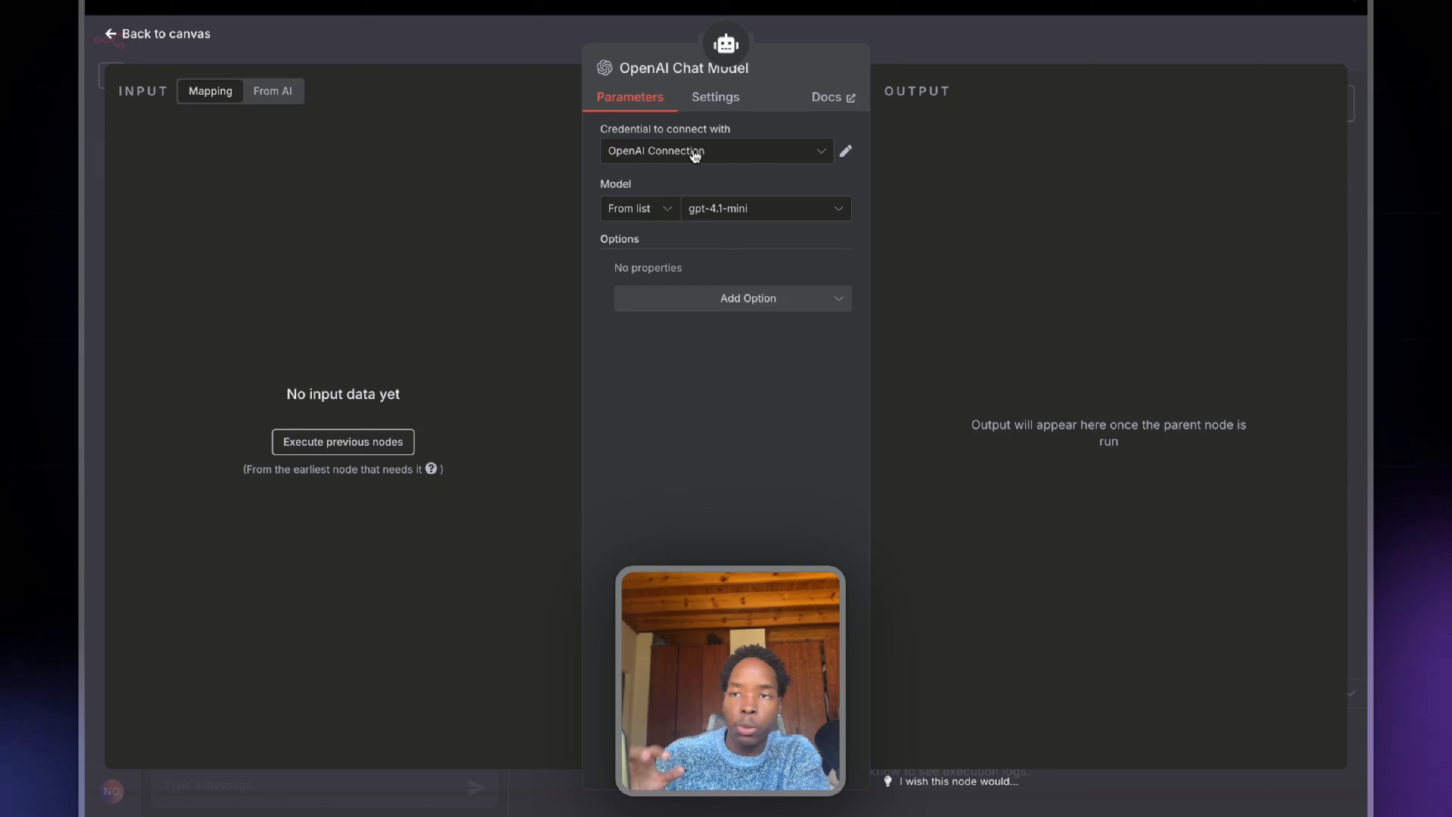
click(742, 303)
click(787, 278)
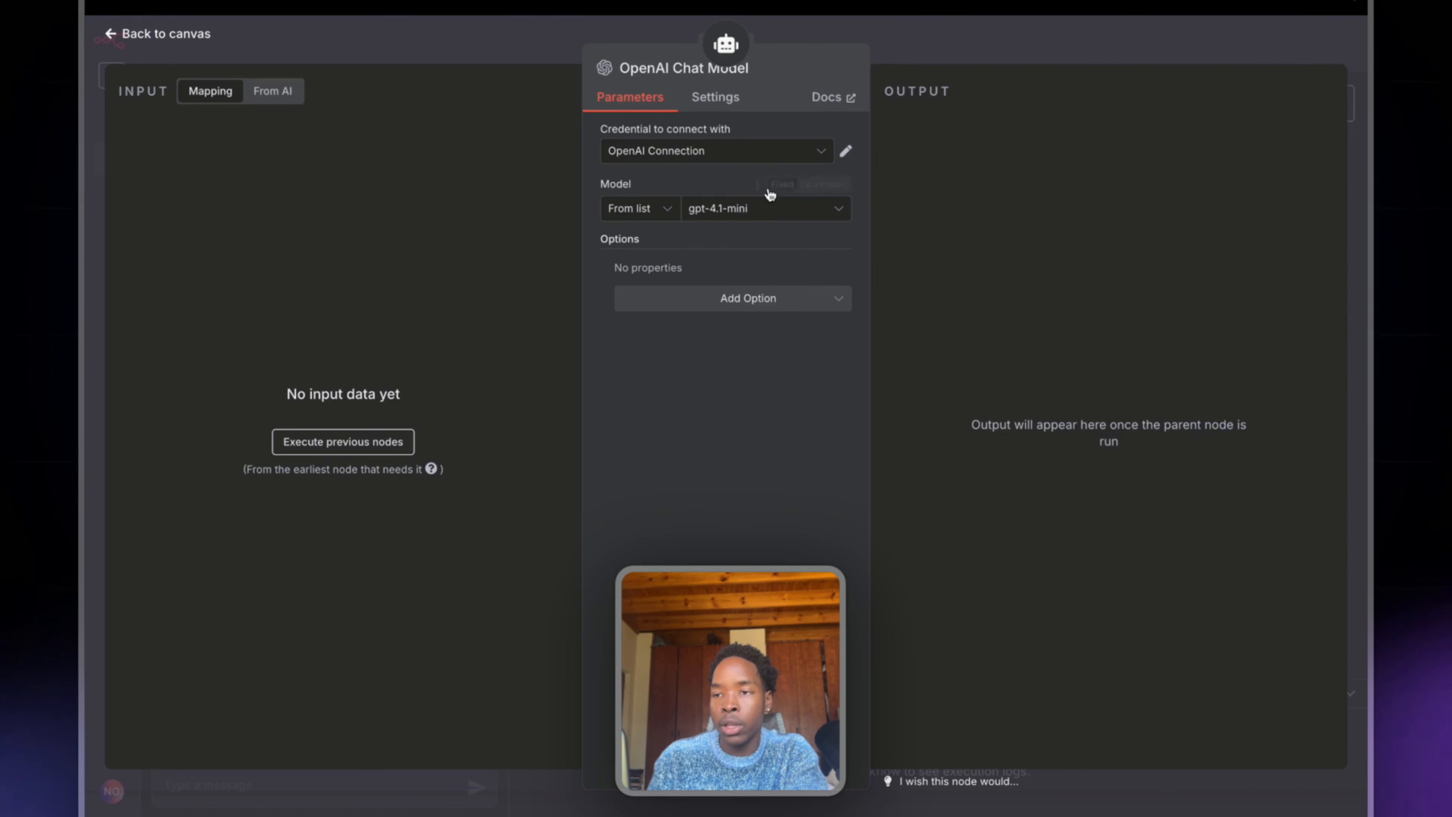
click(740, 208)
click(1008, 58)
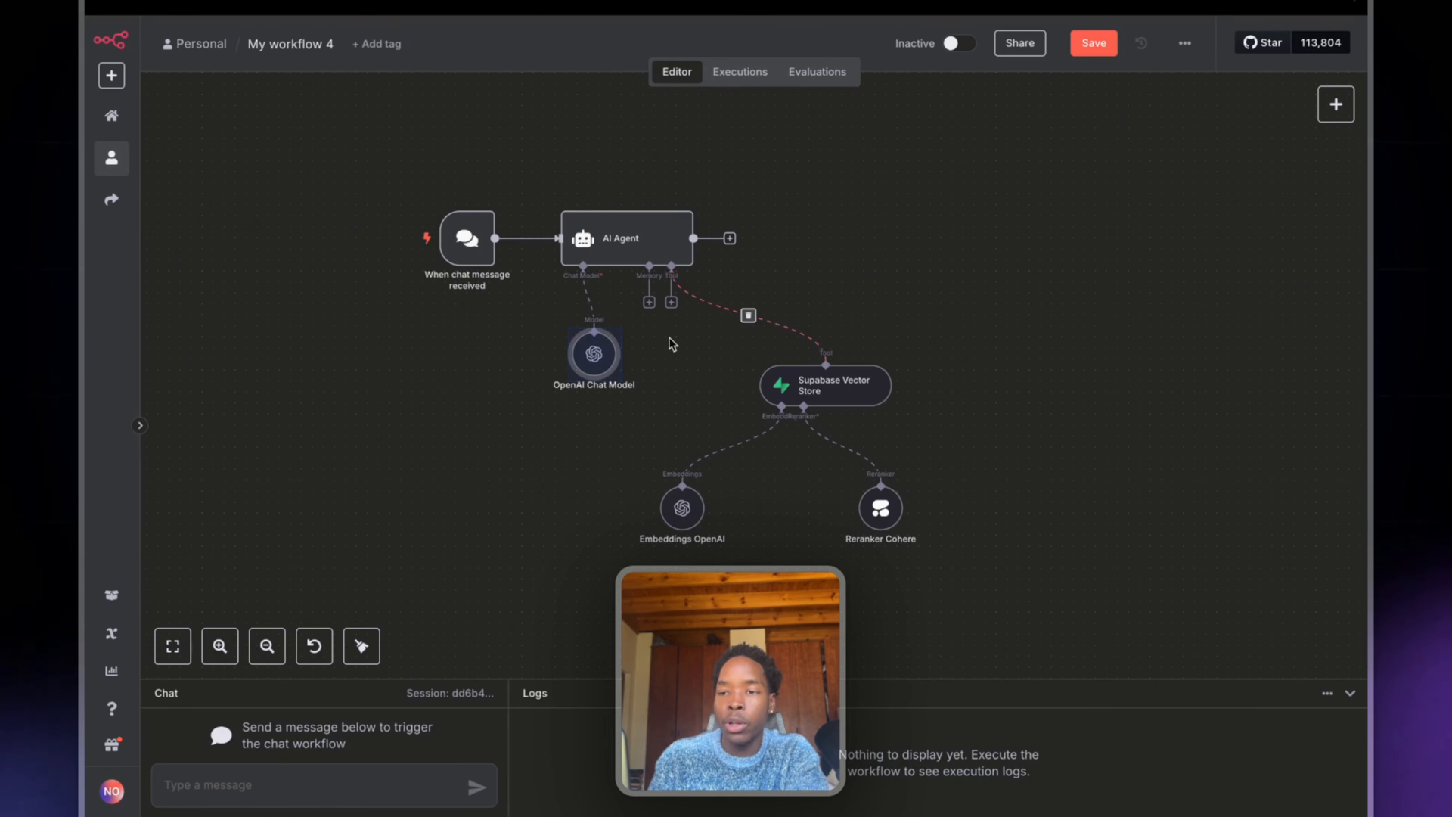
drag(595, 346, 506, 345)
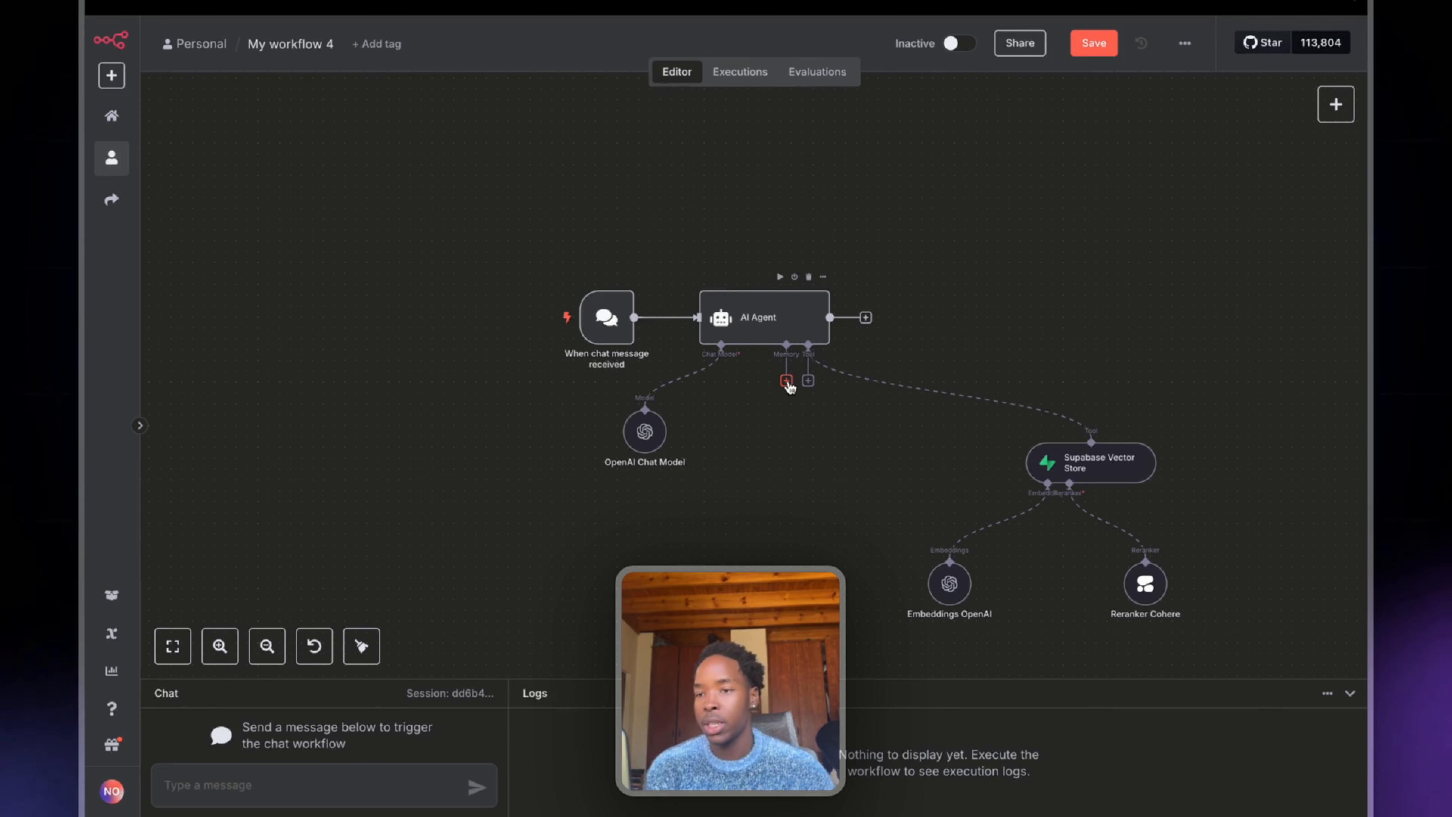
Step: Attach a Postgres Chat Memory node to the AI Agent, place it beside the OpenAI Chat Model, and set its context window length to 15
click(786, 381)
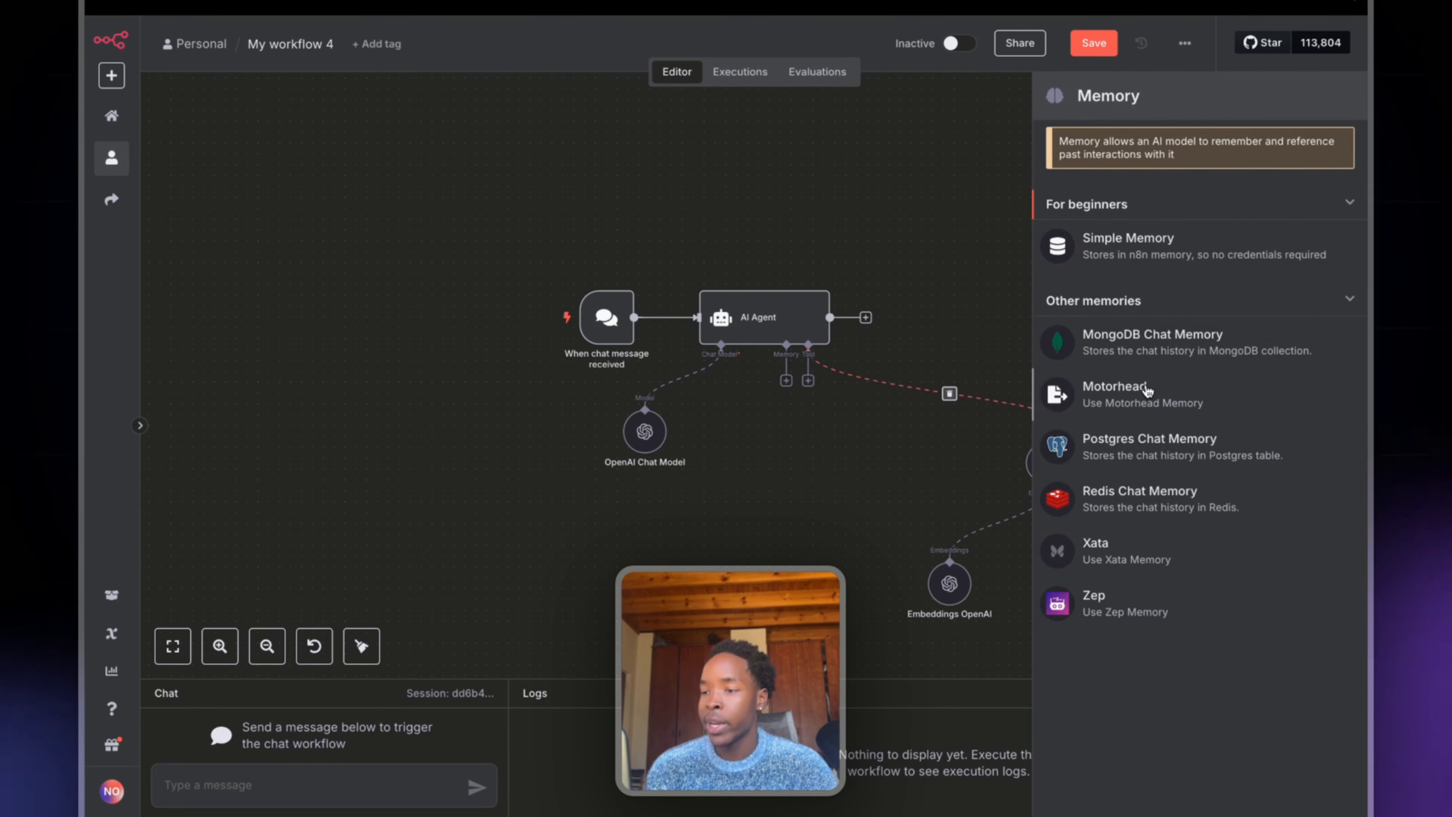
click(1132, 442)
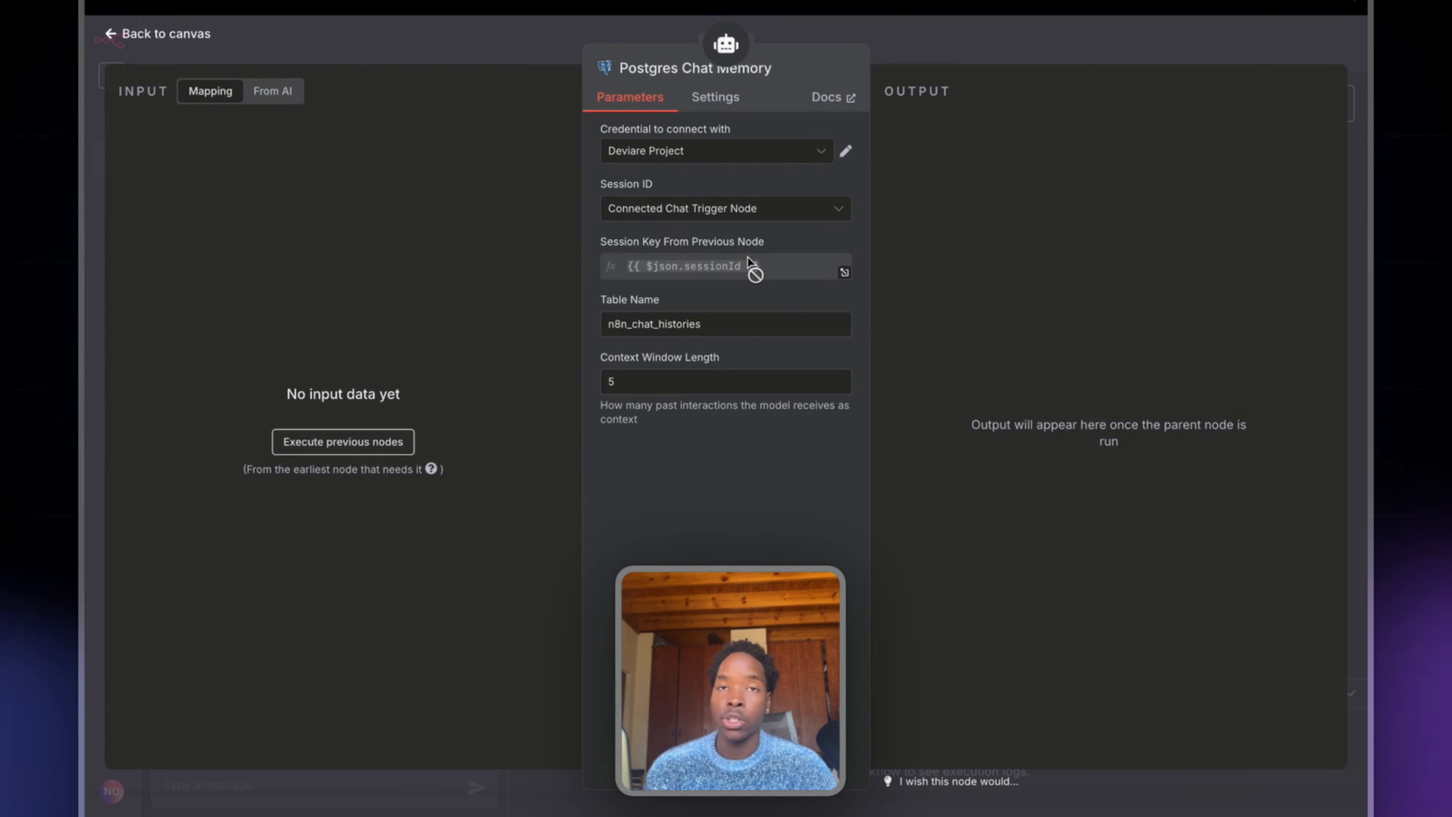
click(945, 45)
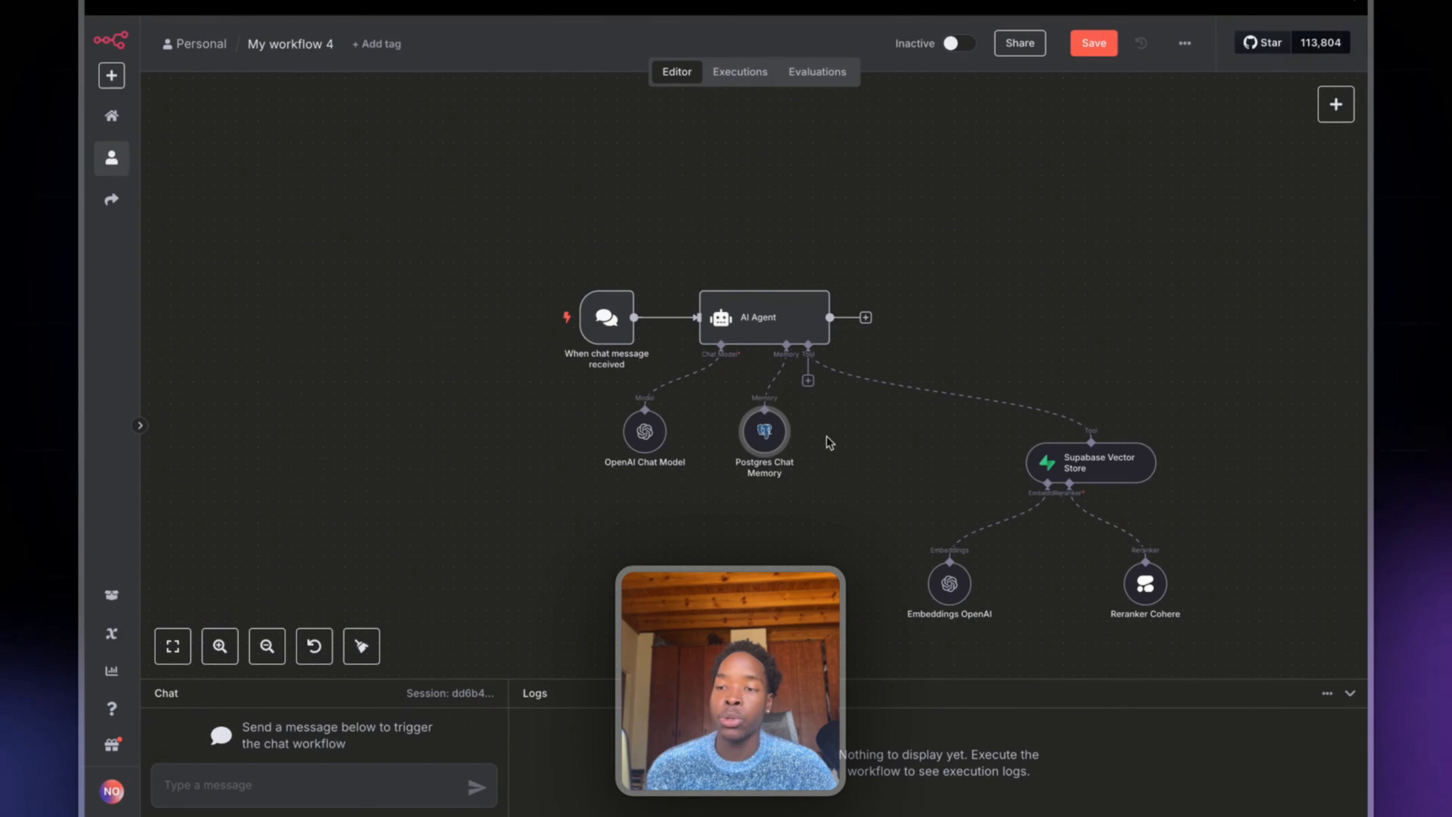
drag(759, 444, 731, 439)
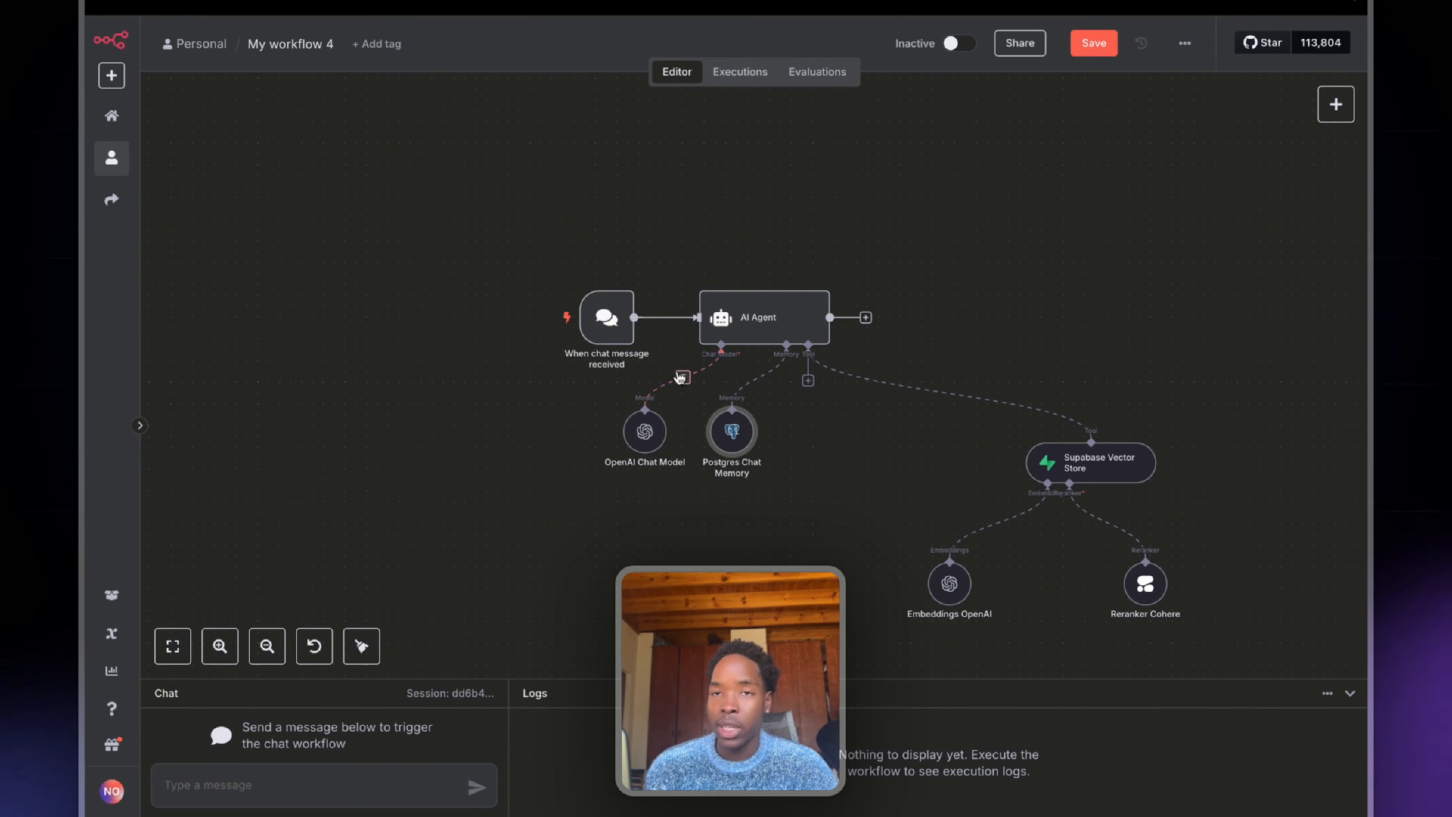
double_click(734, 432)
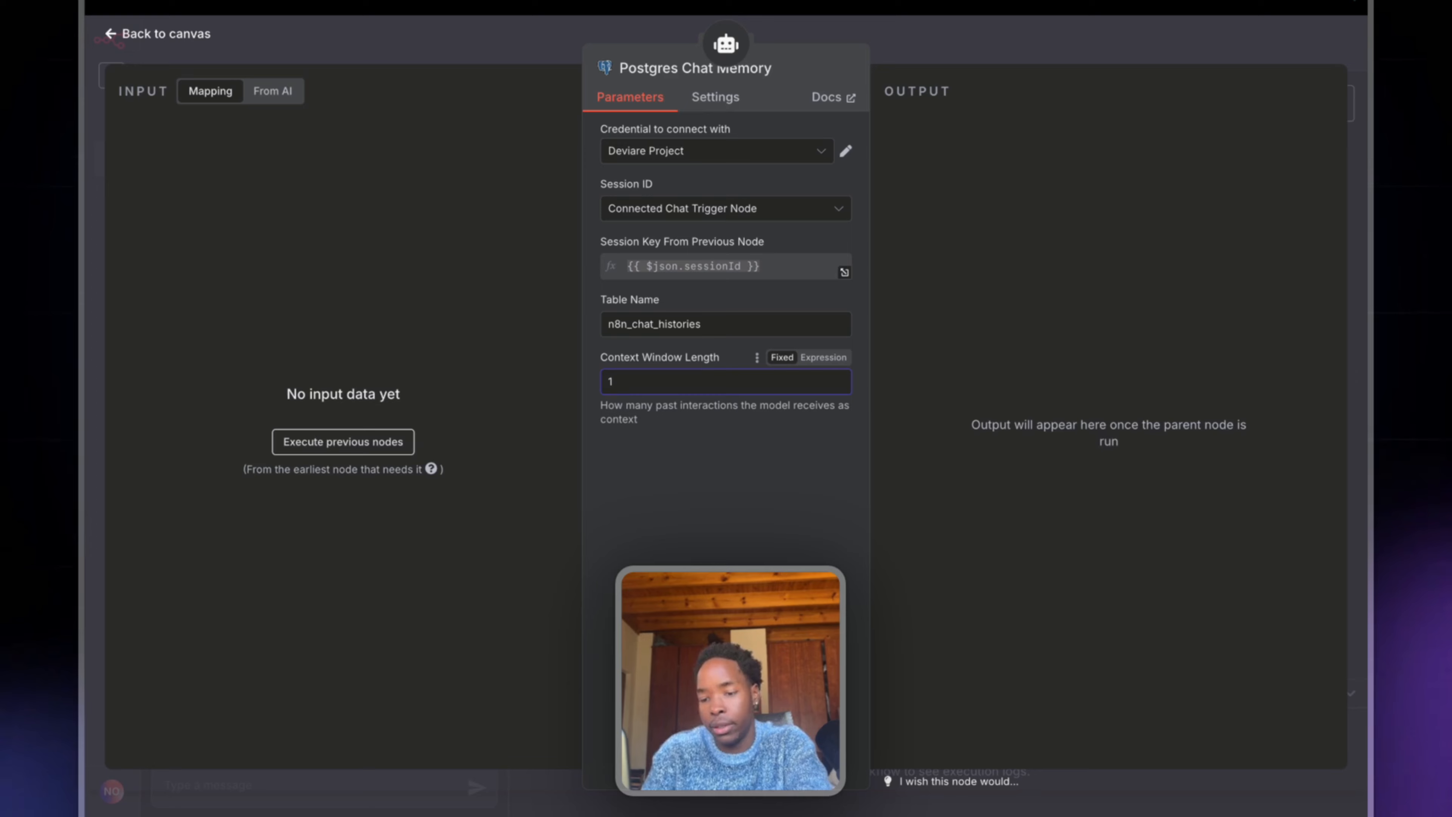
key(Escape)
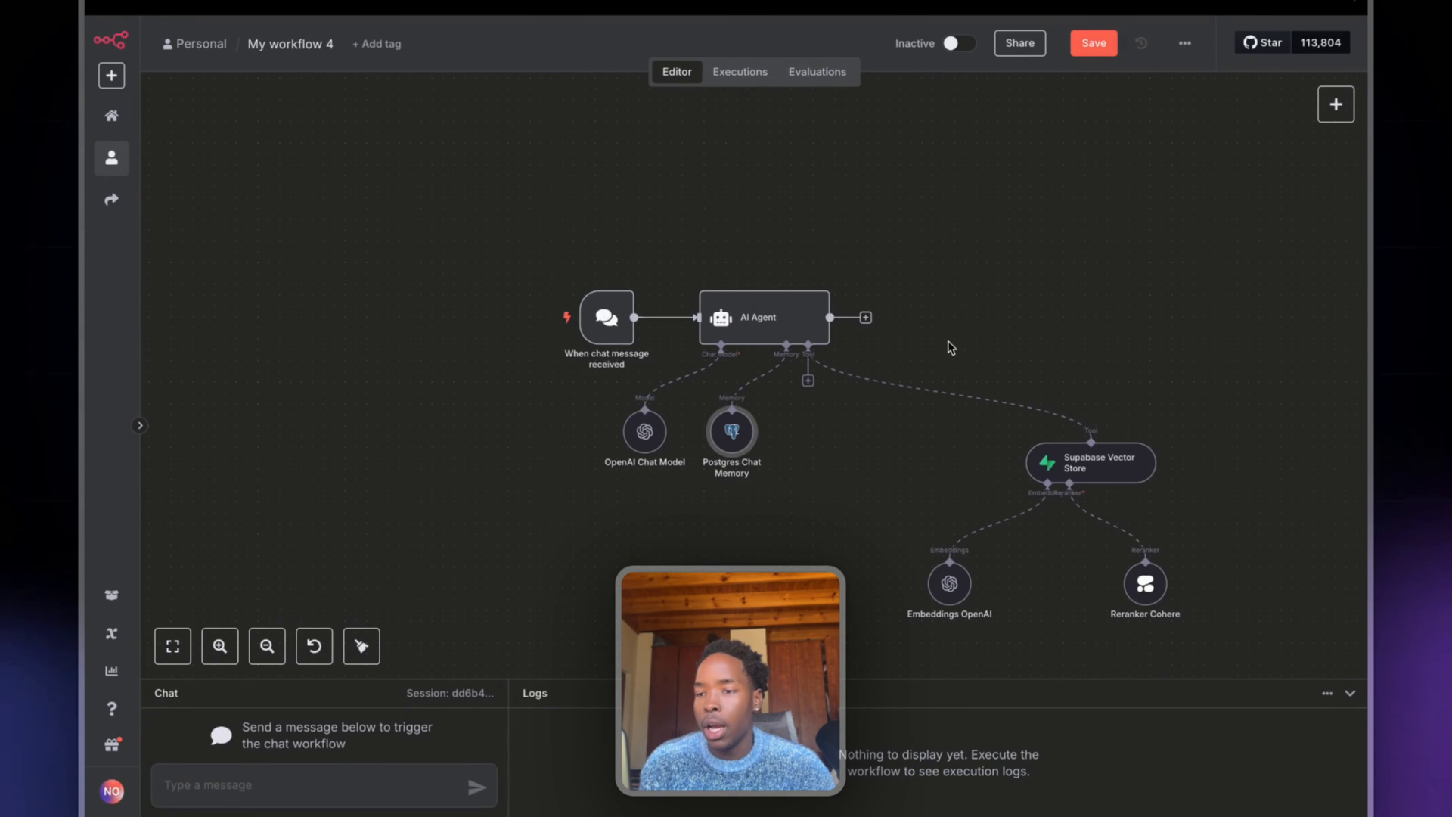
Step: Start a new Postgres credential for the Postgres Chat Memory node
scroll(780, 410, up, 5)
scroll(780, 409, down, 4)
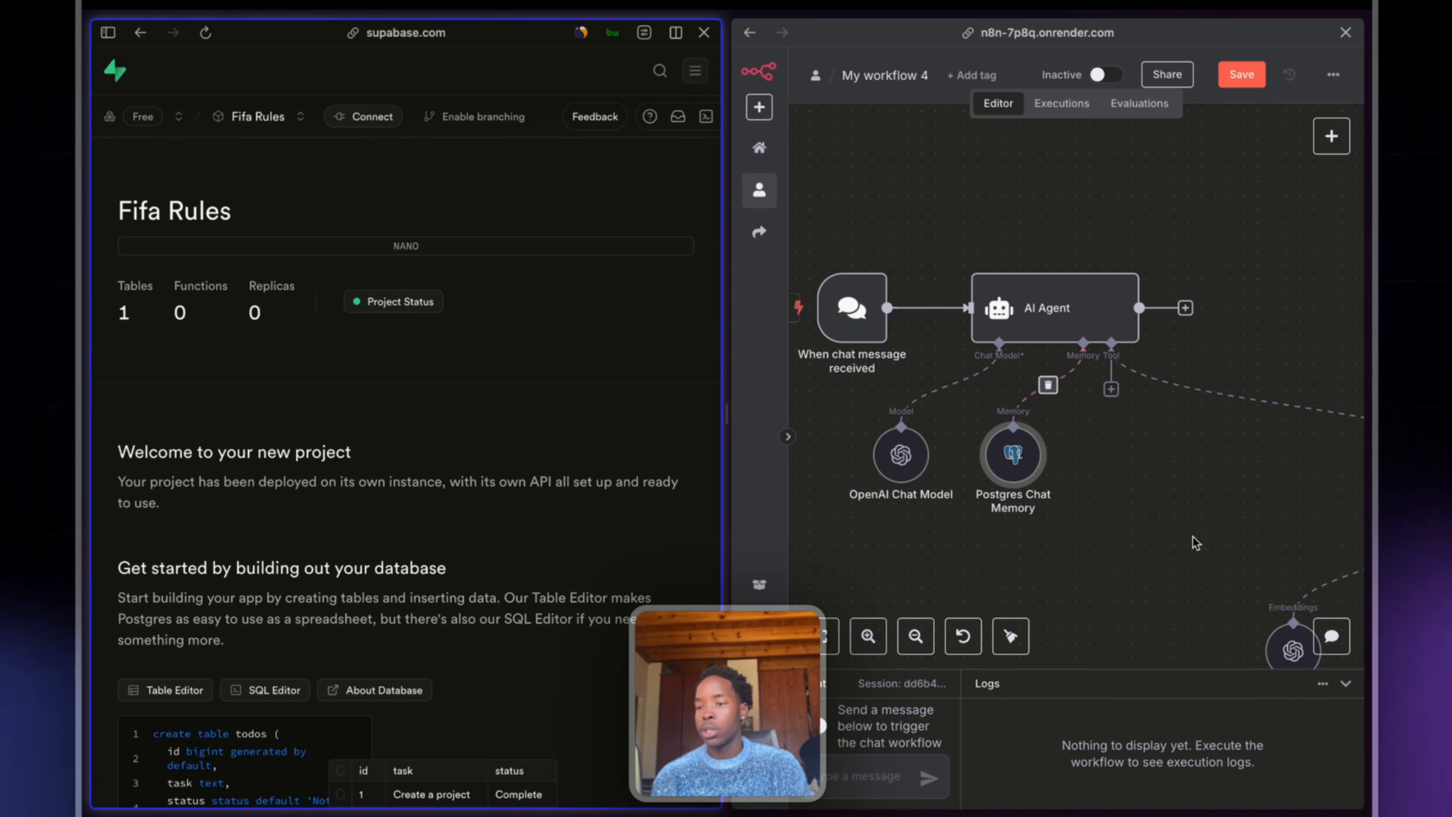
double_click(1006, 473)
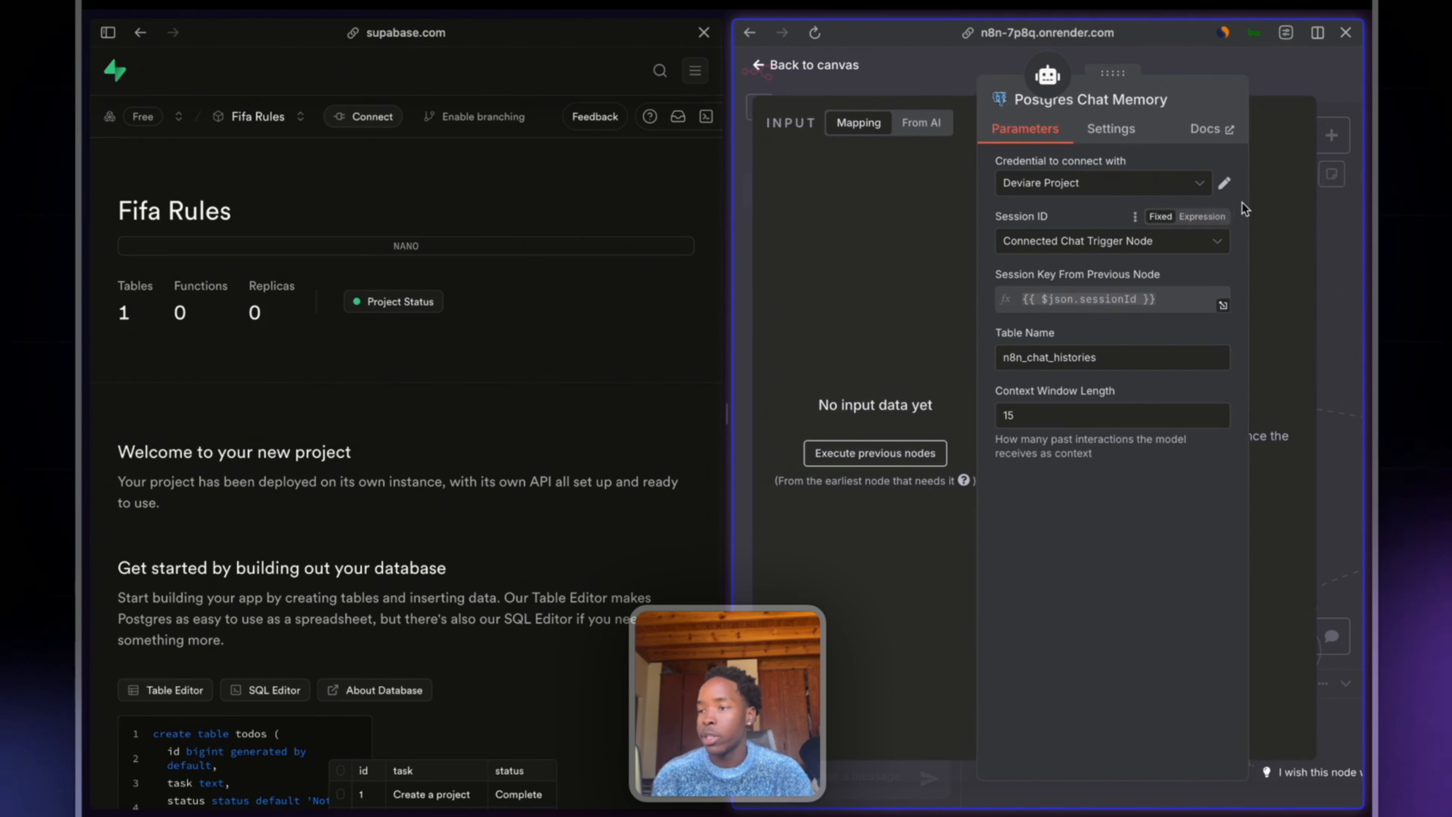
click(1098, 183)
click(1092, 273)
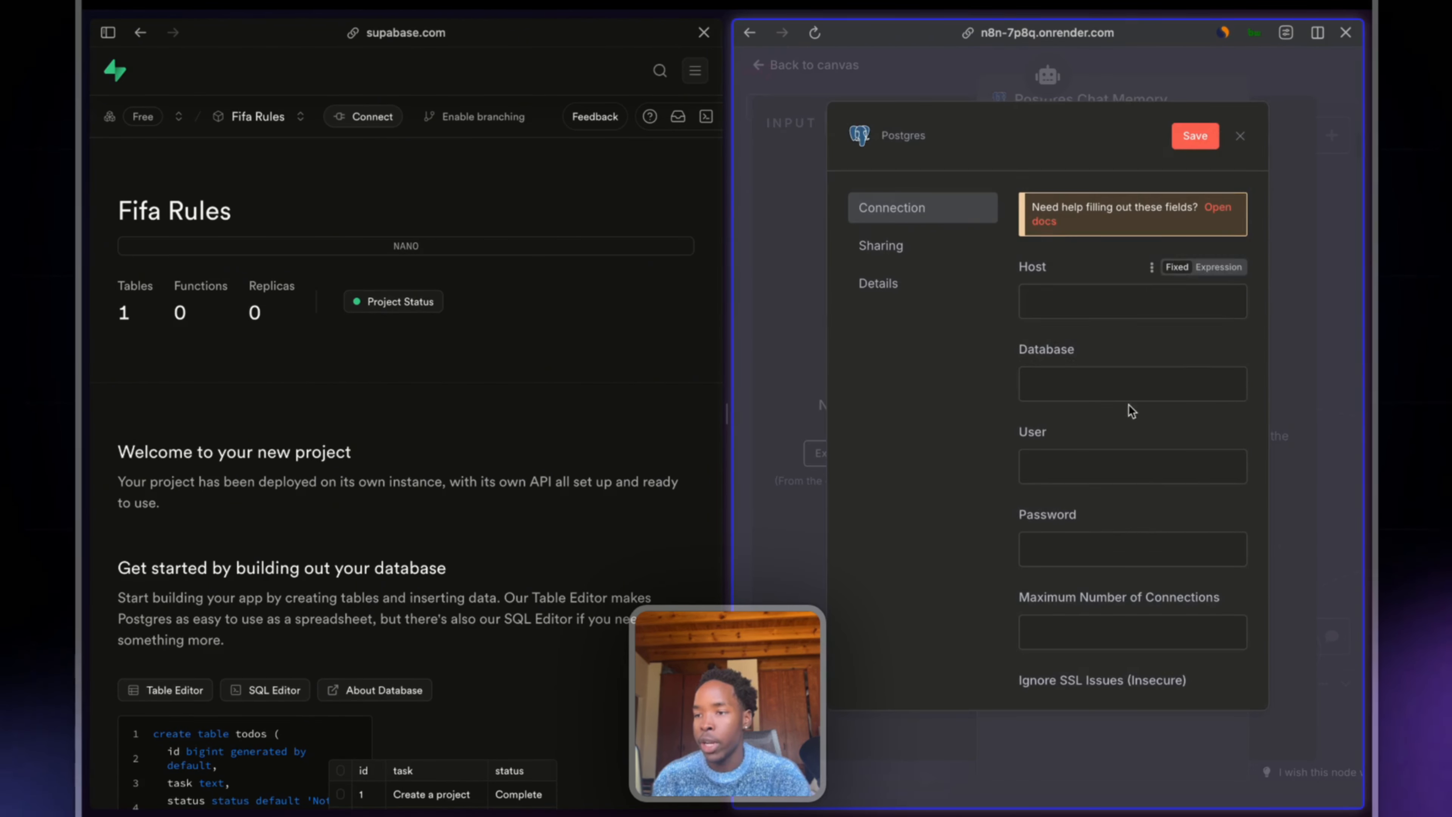
Step: Show the Fifa Rules project's PSQL connection strings in Supabase and expand the session pooler's parameters
click(370, 117)
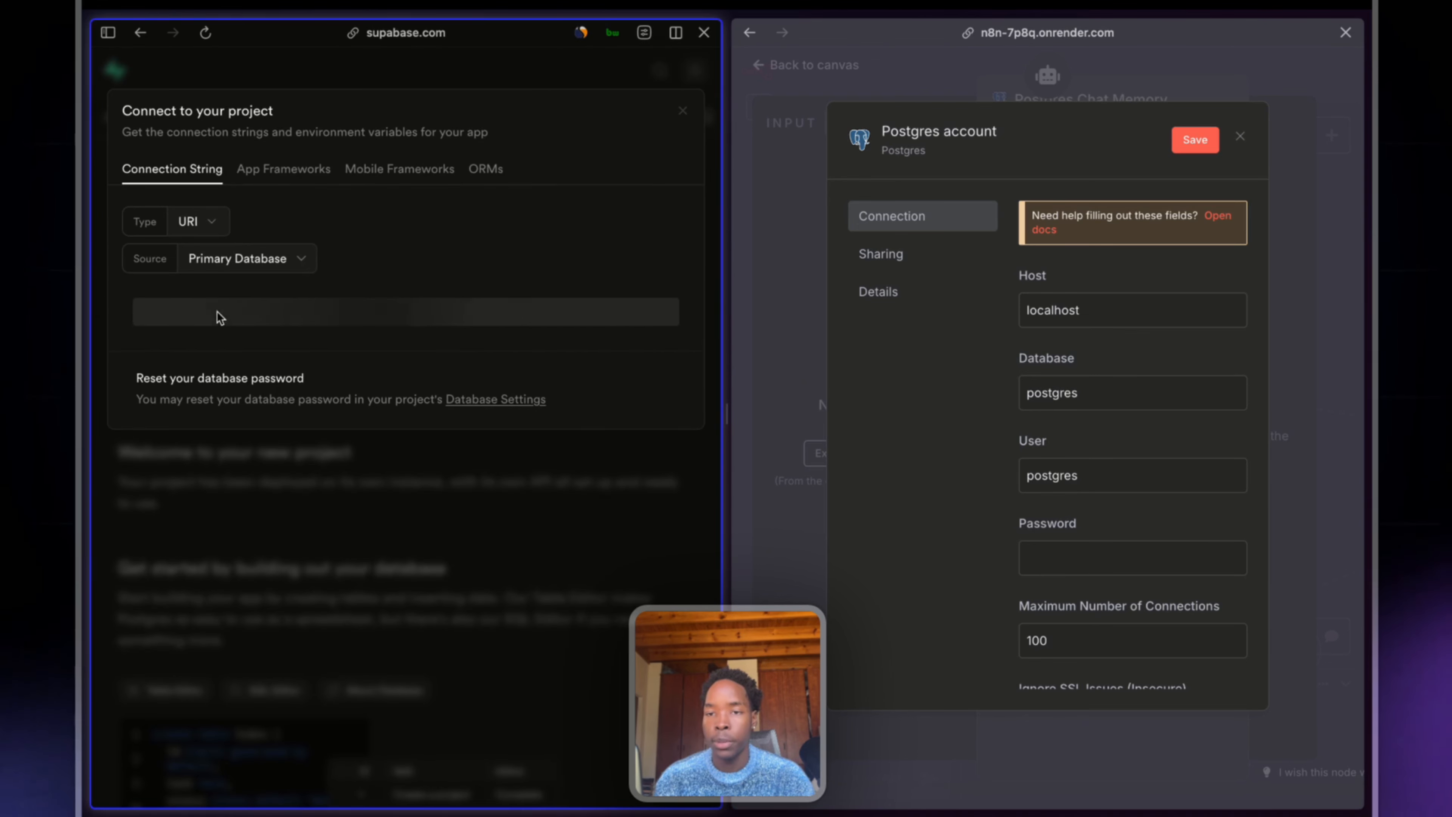
click(191, 229)
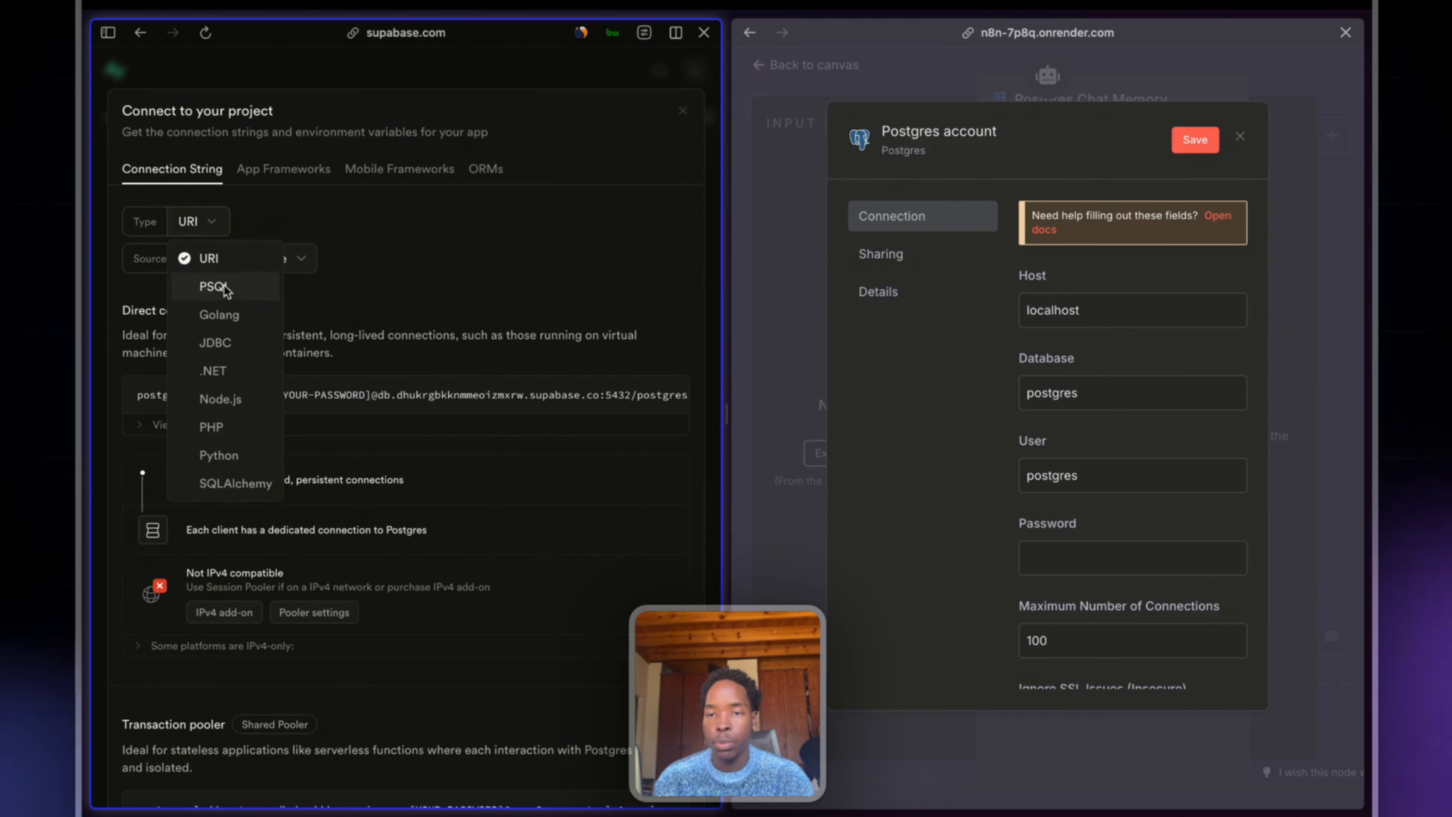
click(225, 314)
scroll(321, 354, down, 10)
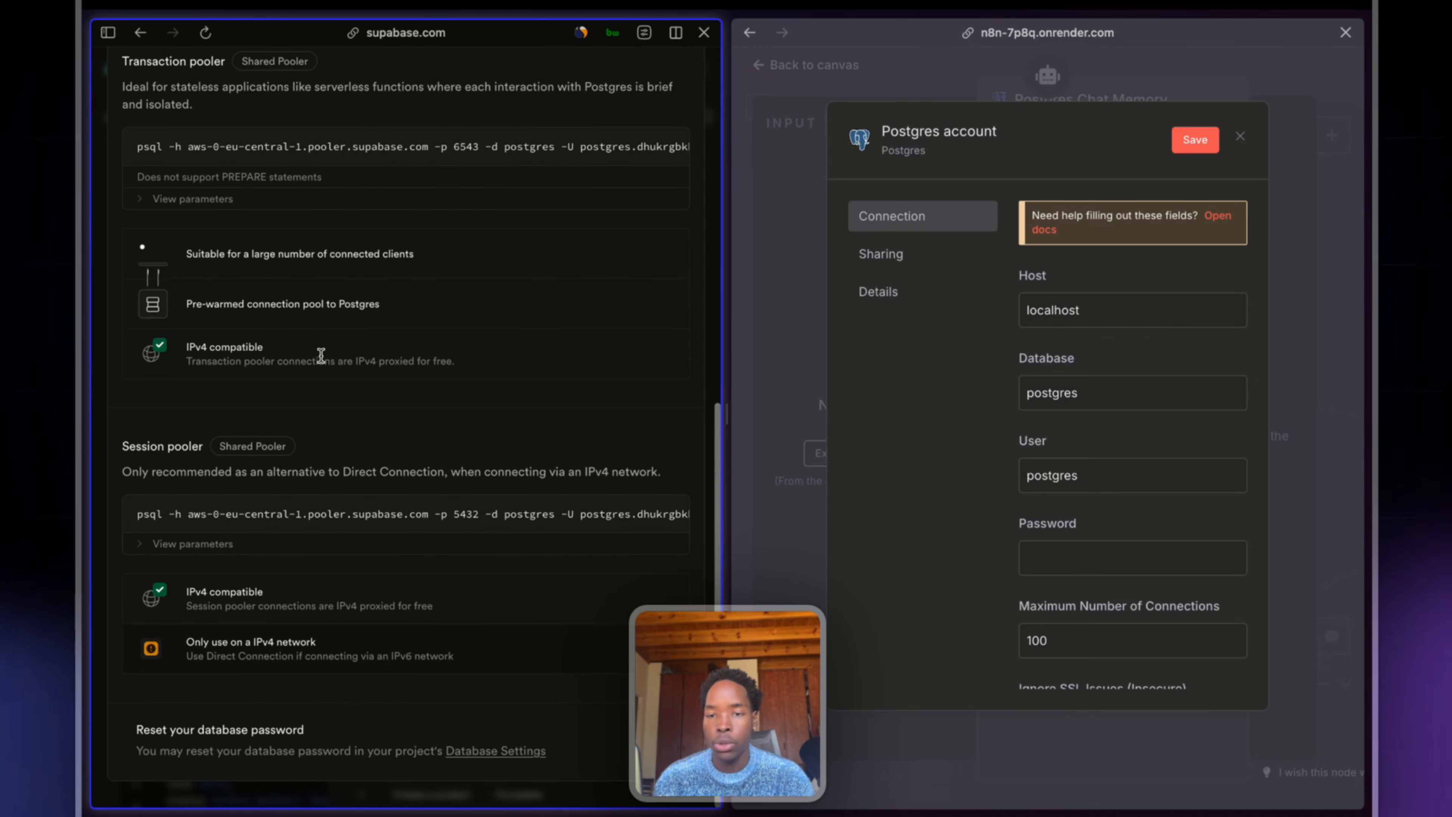
click(194, 546)
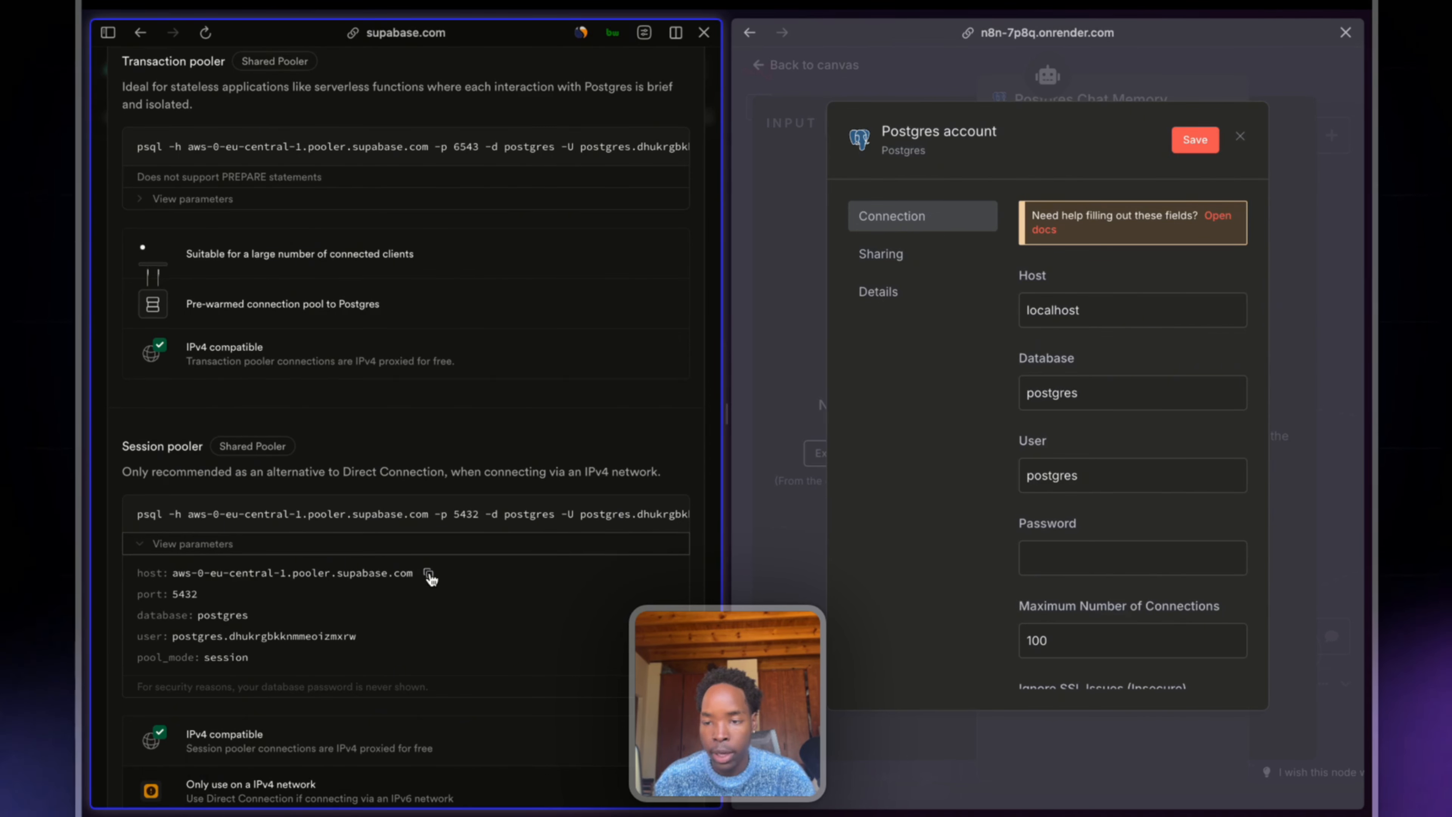
Step: Copy the session pooler's host aws-0-eu-central-1.pooler.supabase.com and its user value into the Postgres credential's Host and User fields
click(429, 574)
click(1069, 311)
double_click(1070, 311)
key(BackSpace)
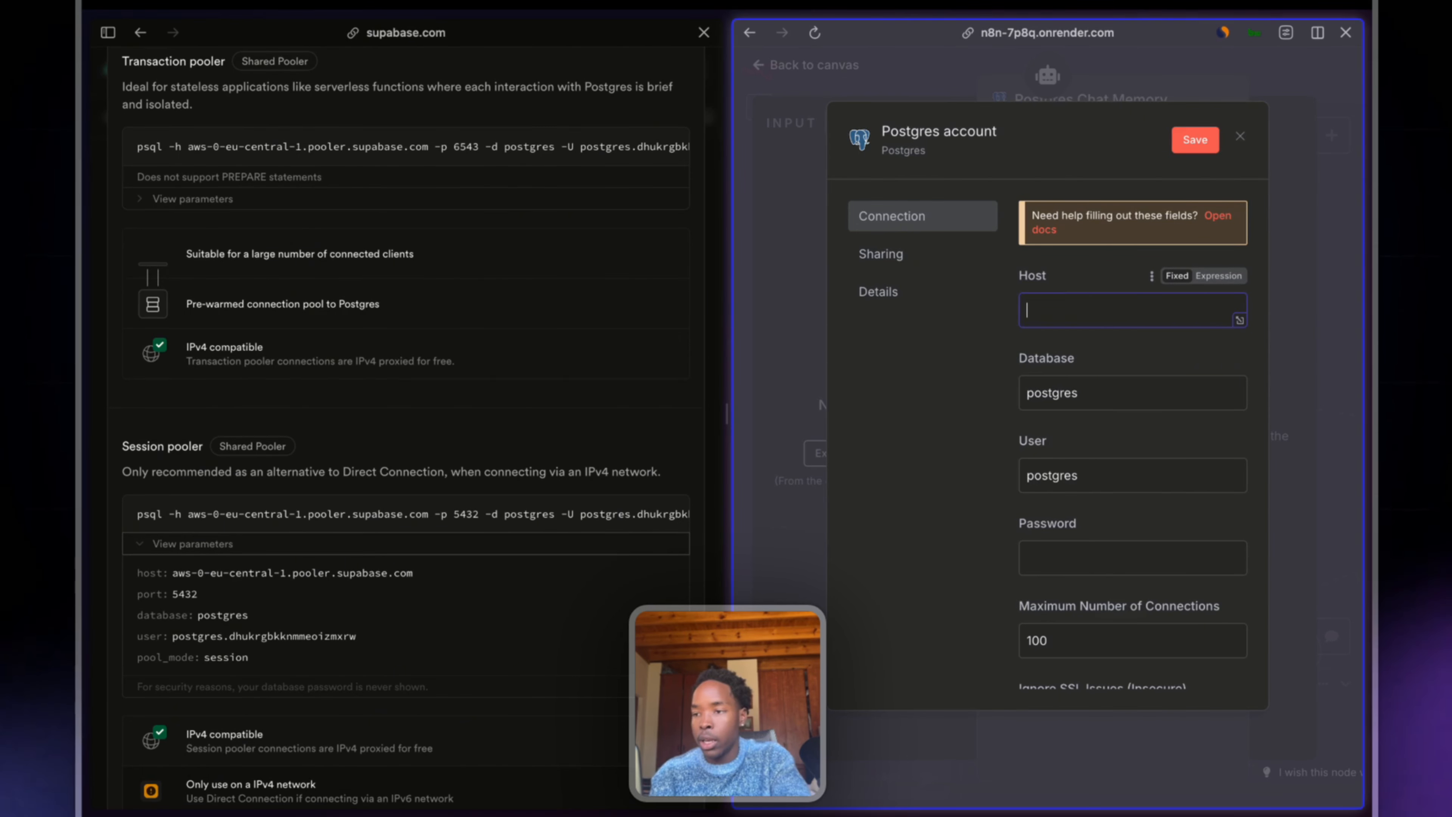
key(super+v)
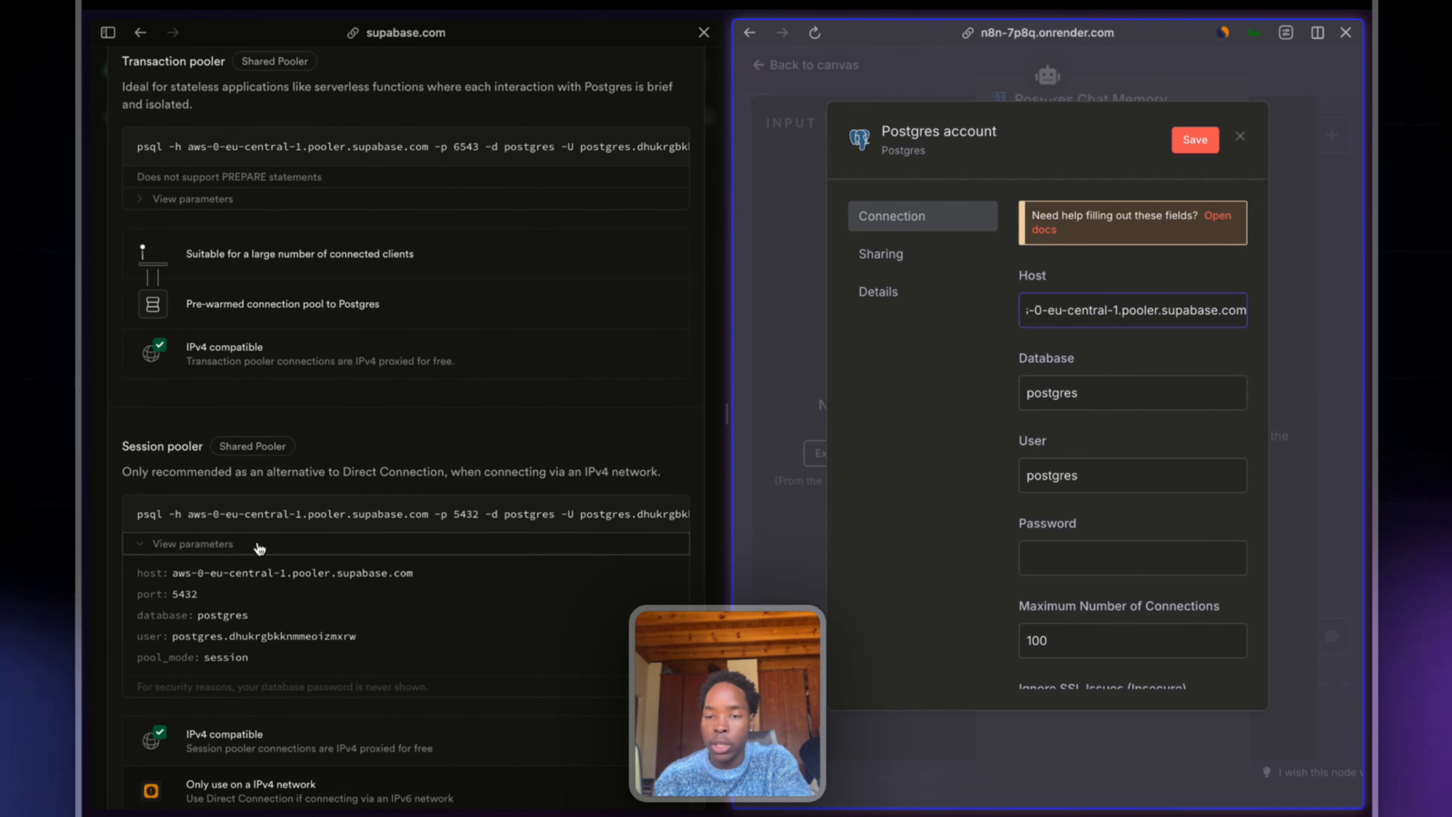
click(372, 637)
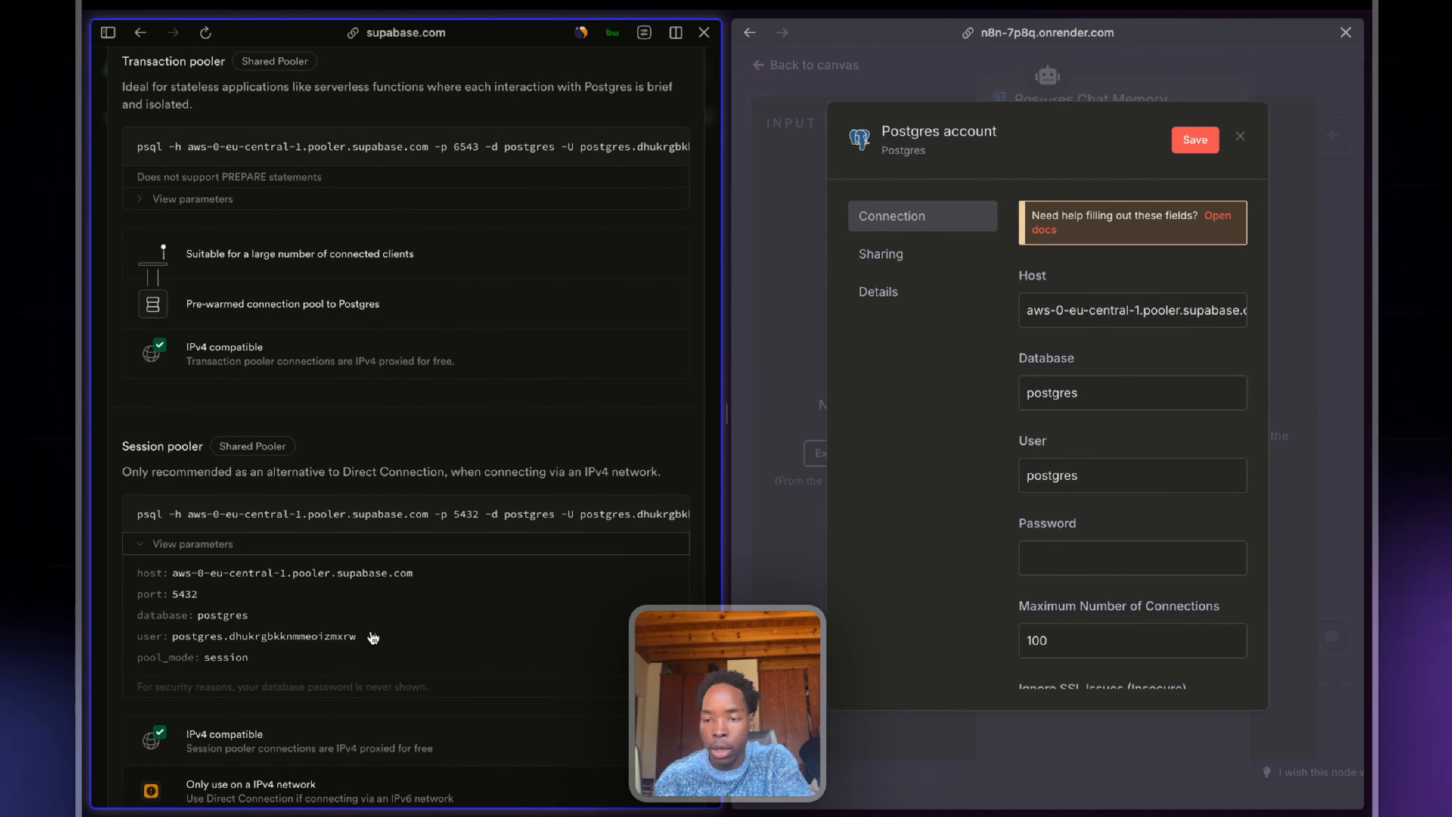
double_click(1071, 474)
key(super+v)
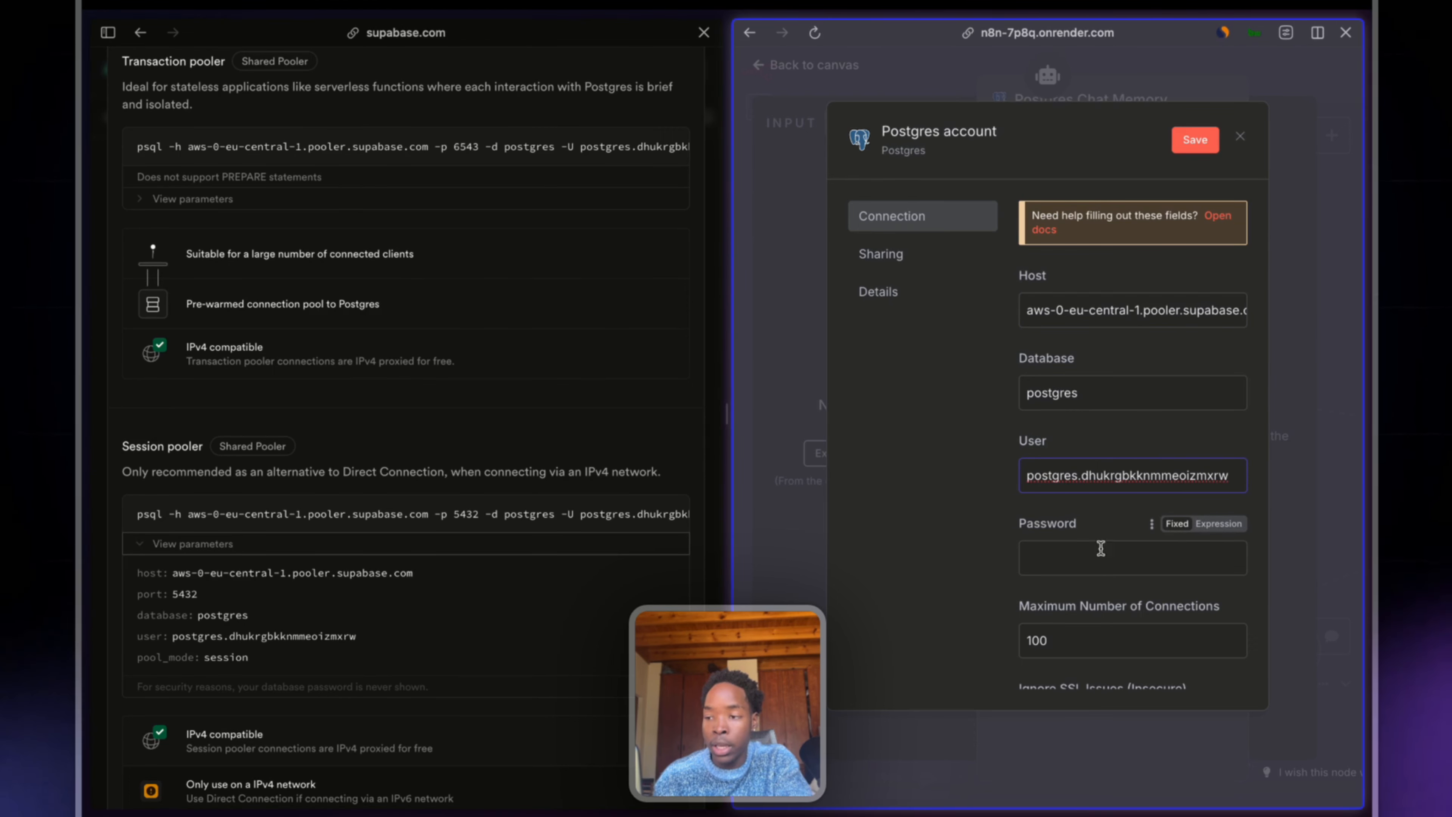
Step: Check the credential's port against the session pooler's, enter the database password, save the Postgres credential and return to the canvas
scroll(1092, 533, down, 2)
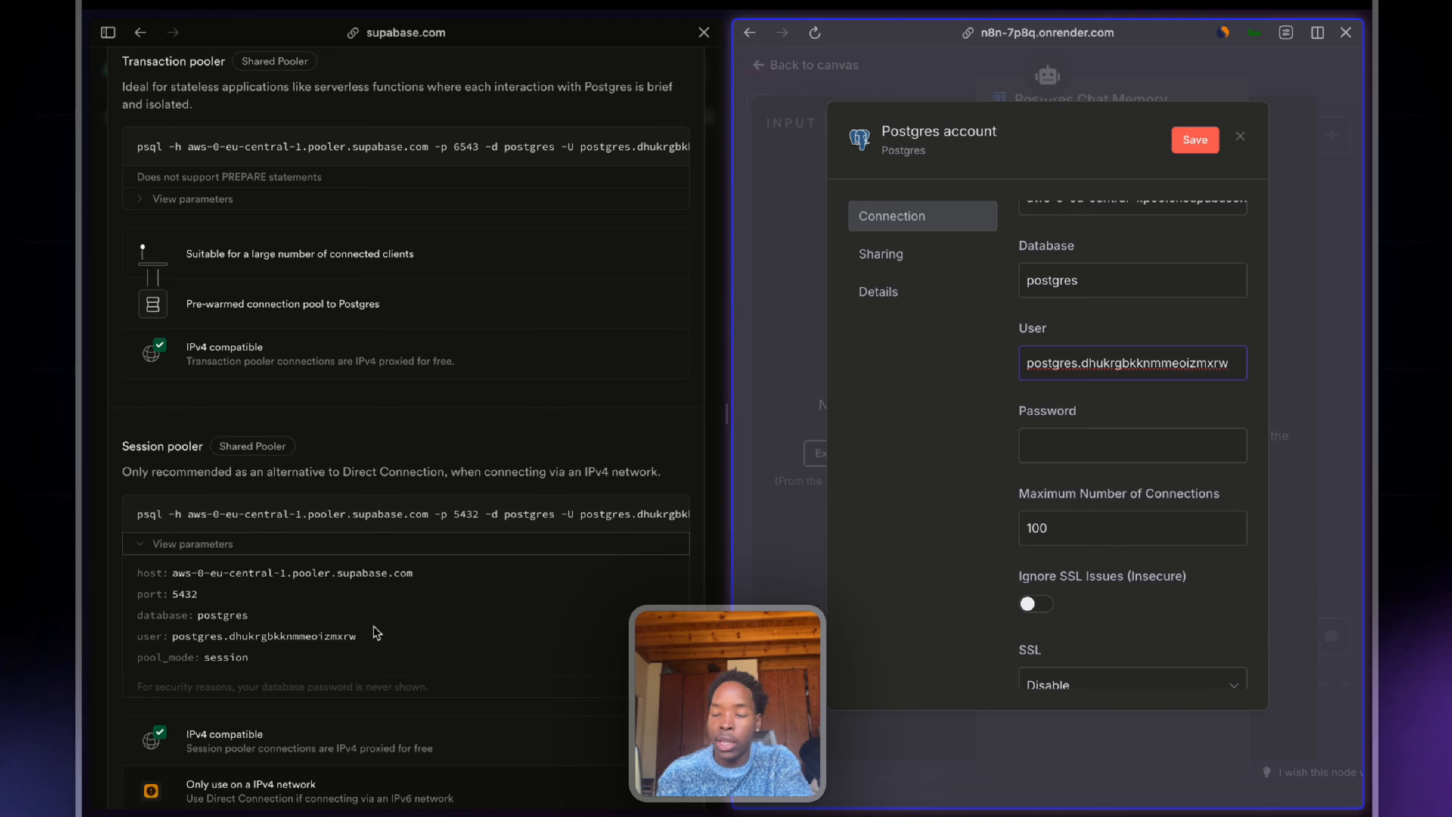
scroll(1161, 492, down, 2)
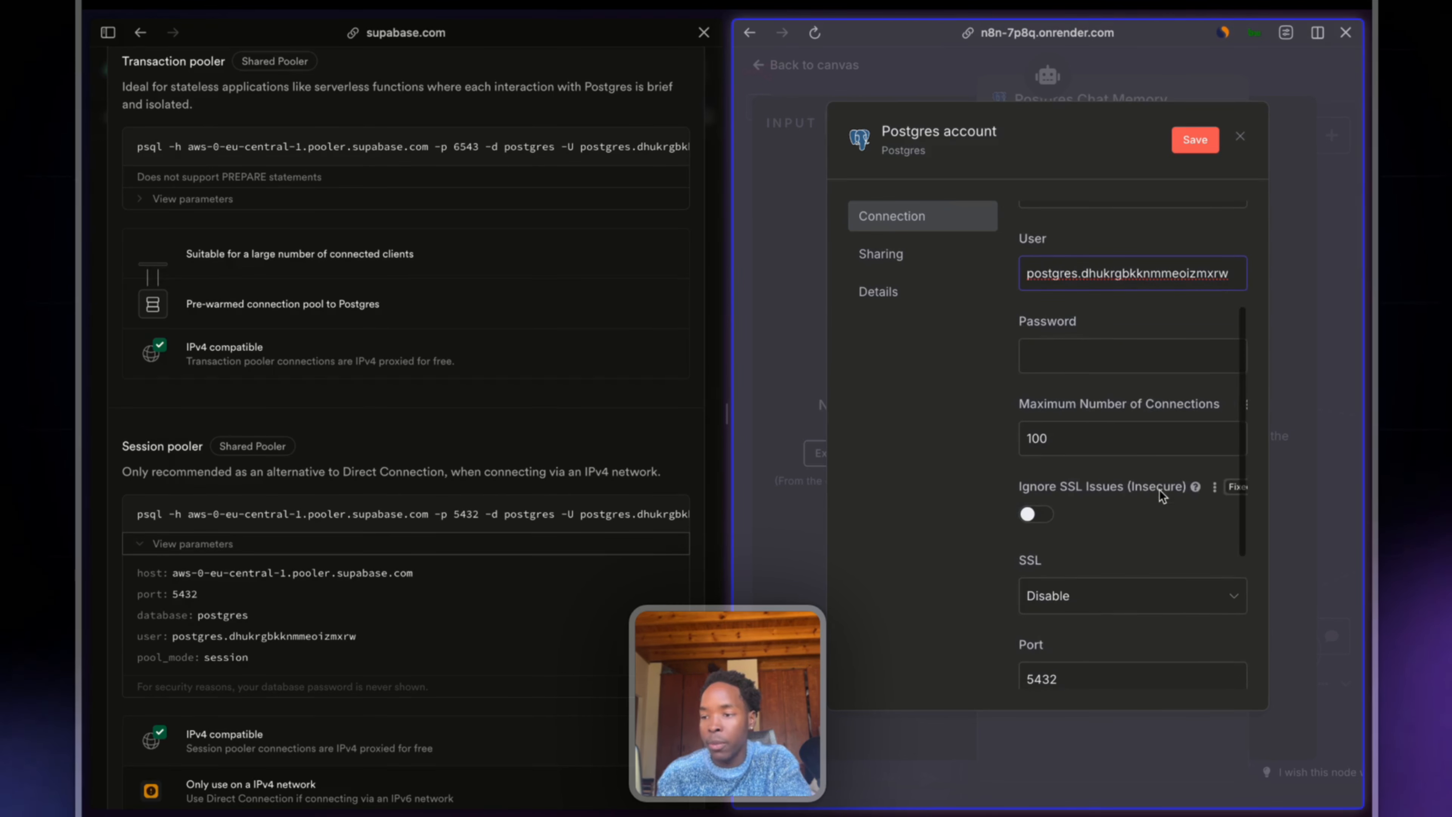
scroll(1108, 424, down, 2)
scroll(1108, 424, down, 3)
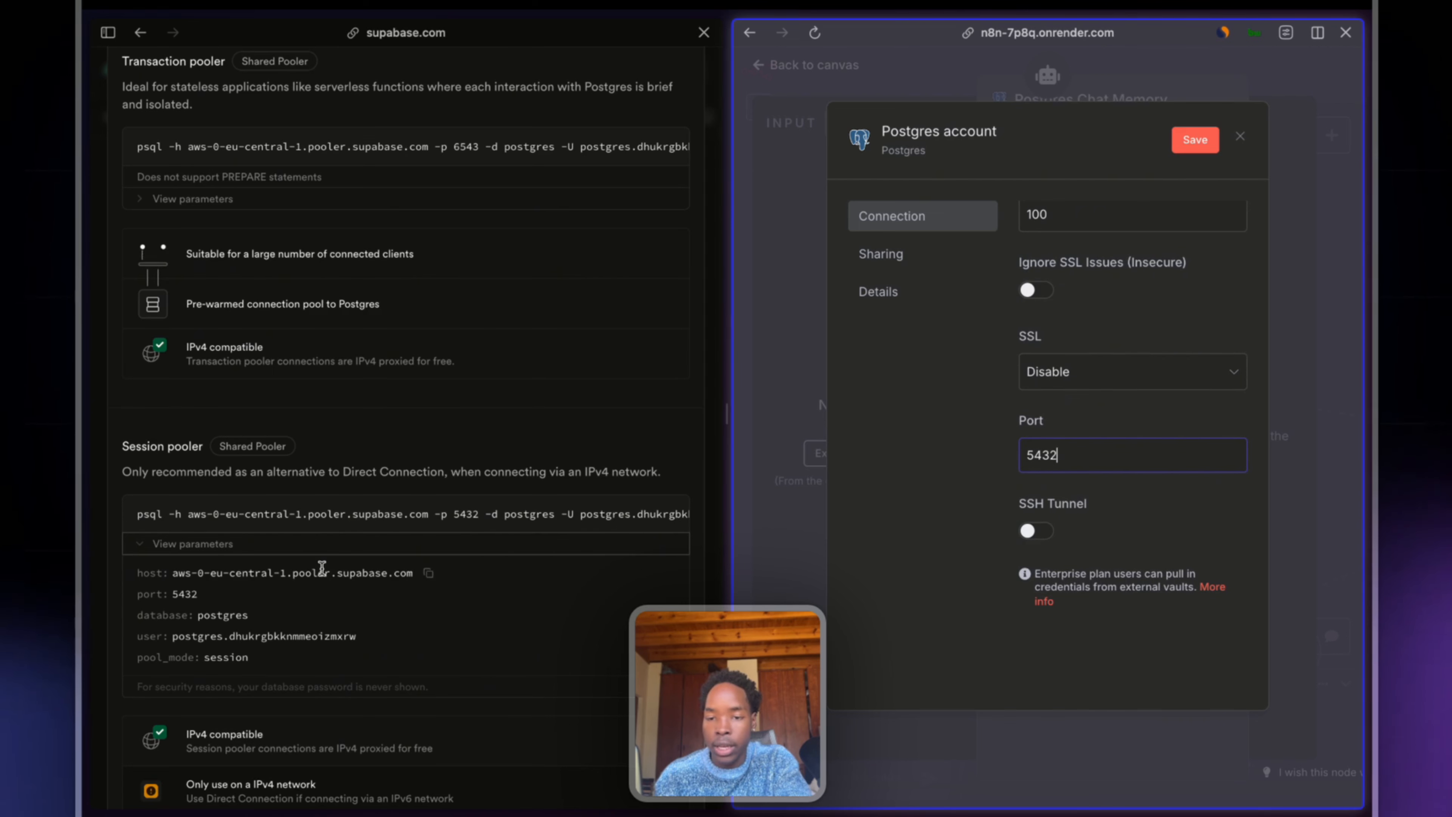
scroll(249, 611, down, 2)
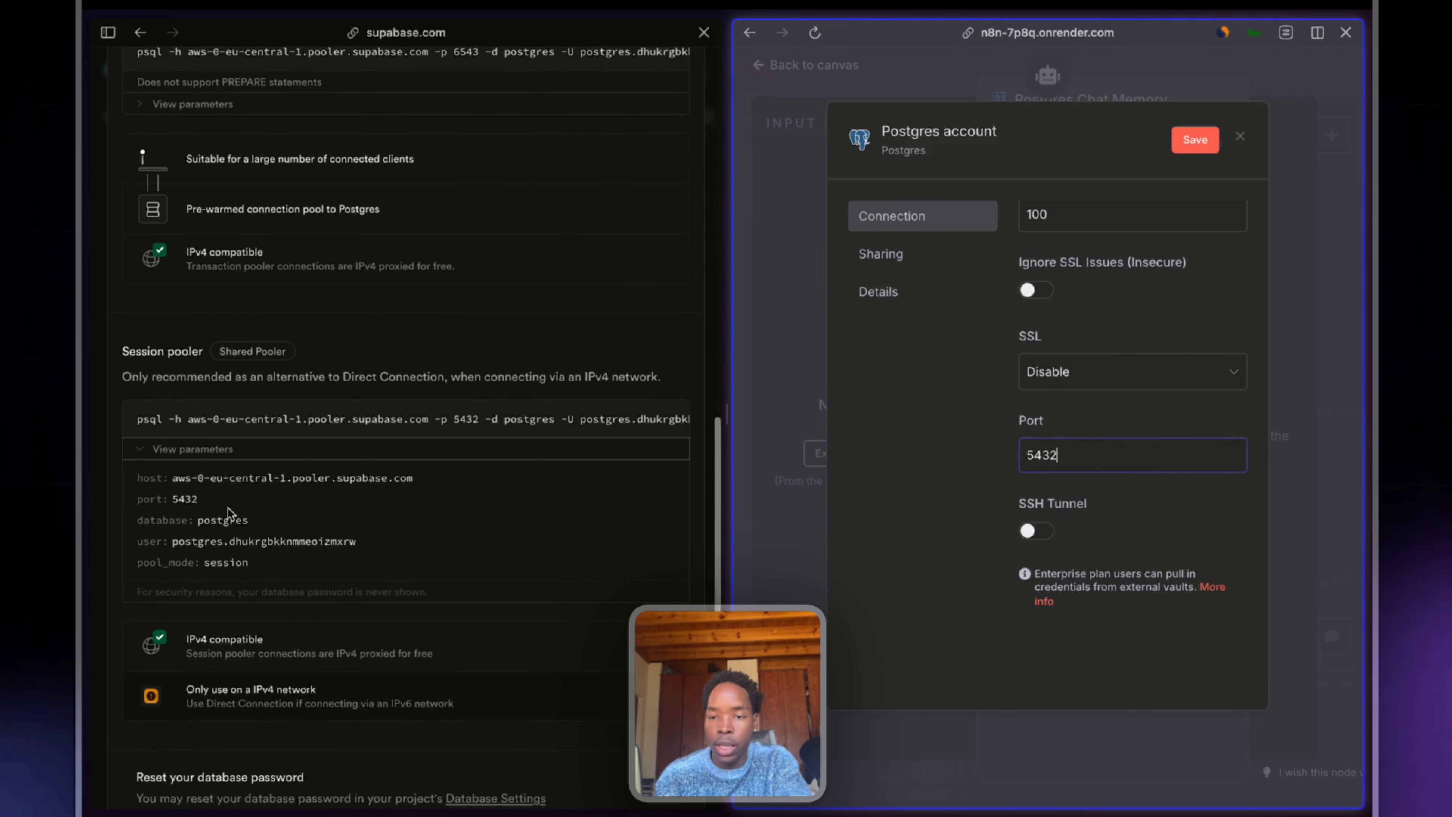
scroll(1093, 356, up, 3)
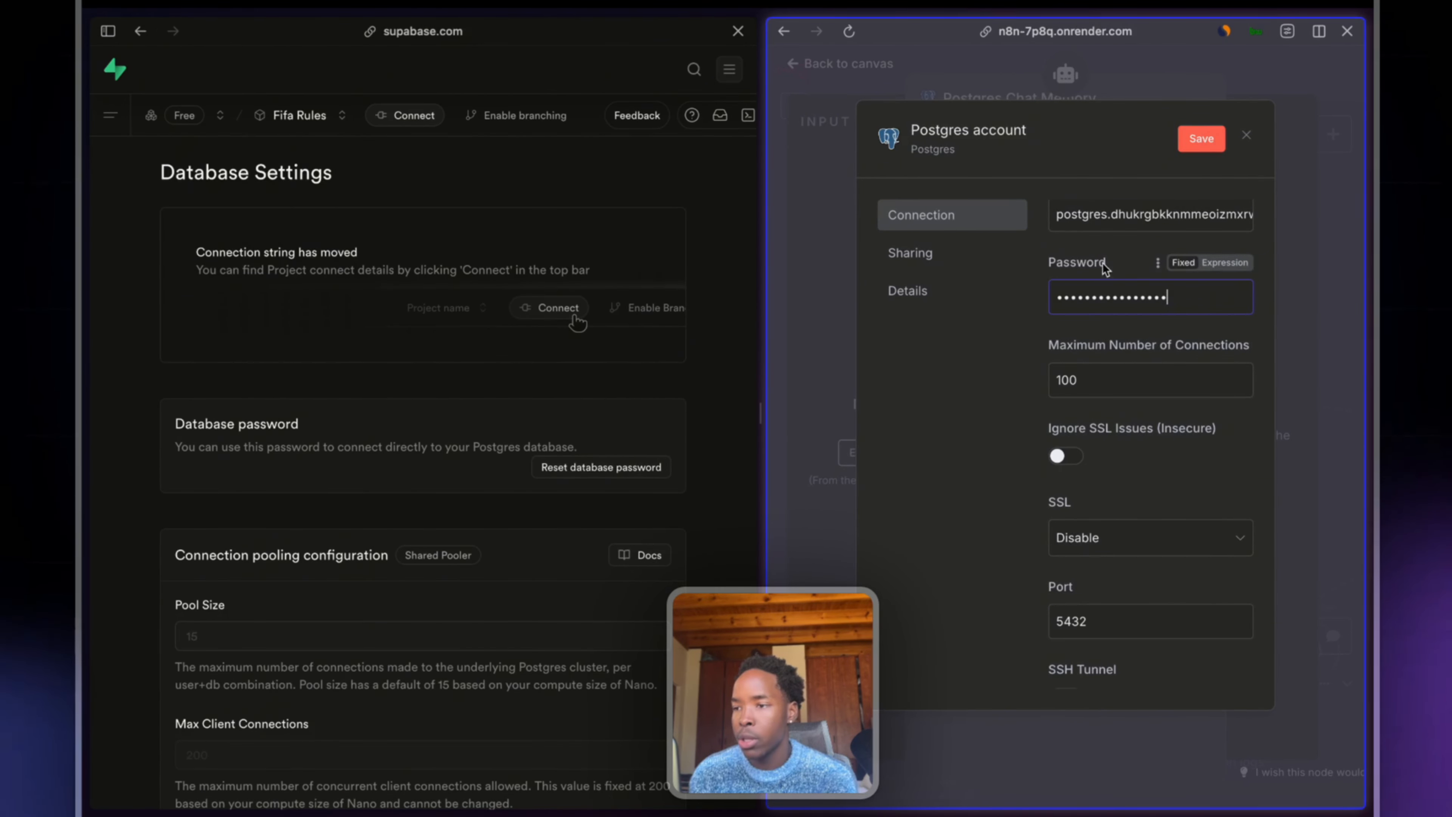
click(1194, 143)
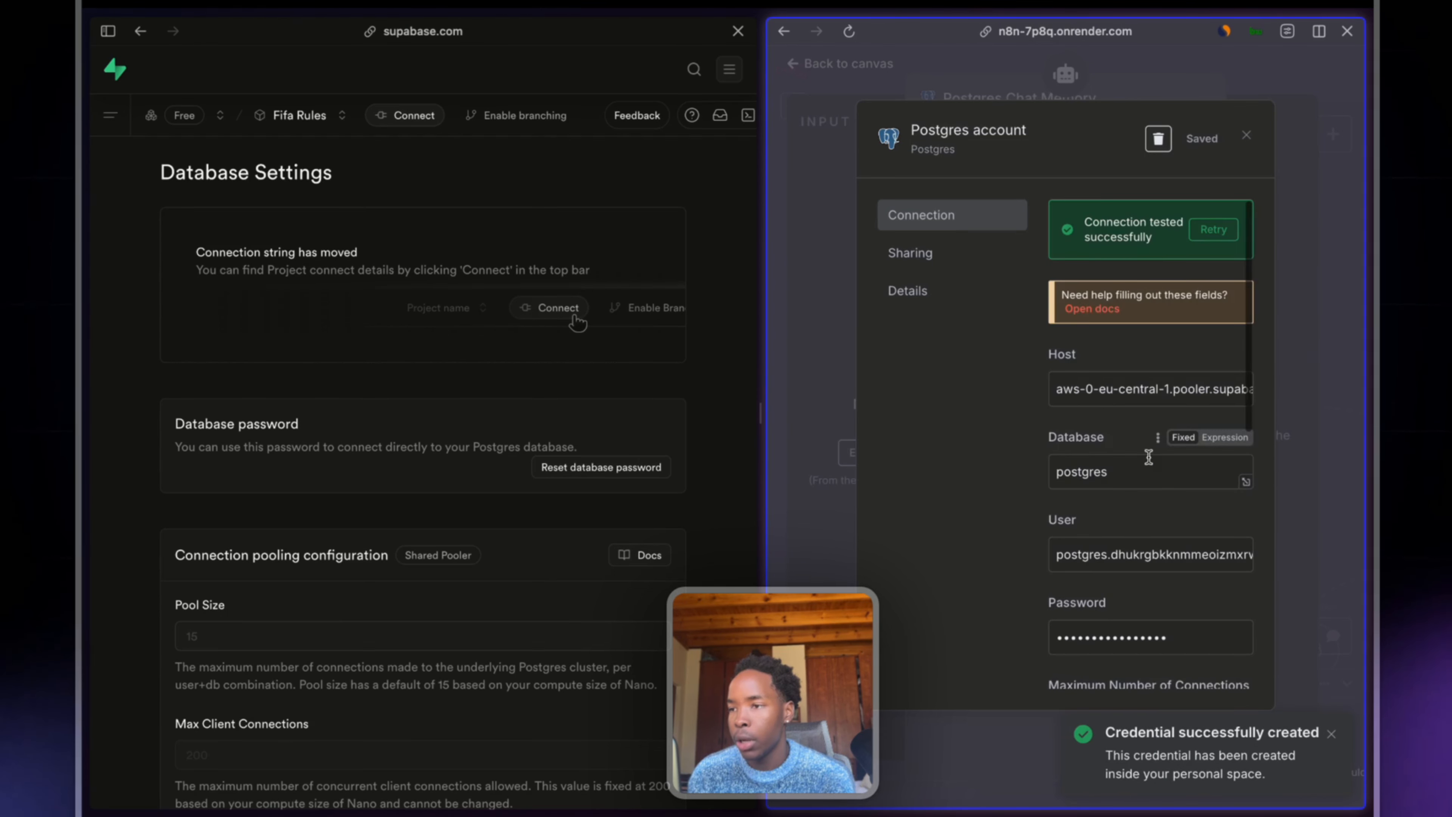
click(1000, 90)
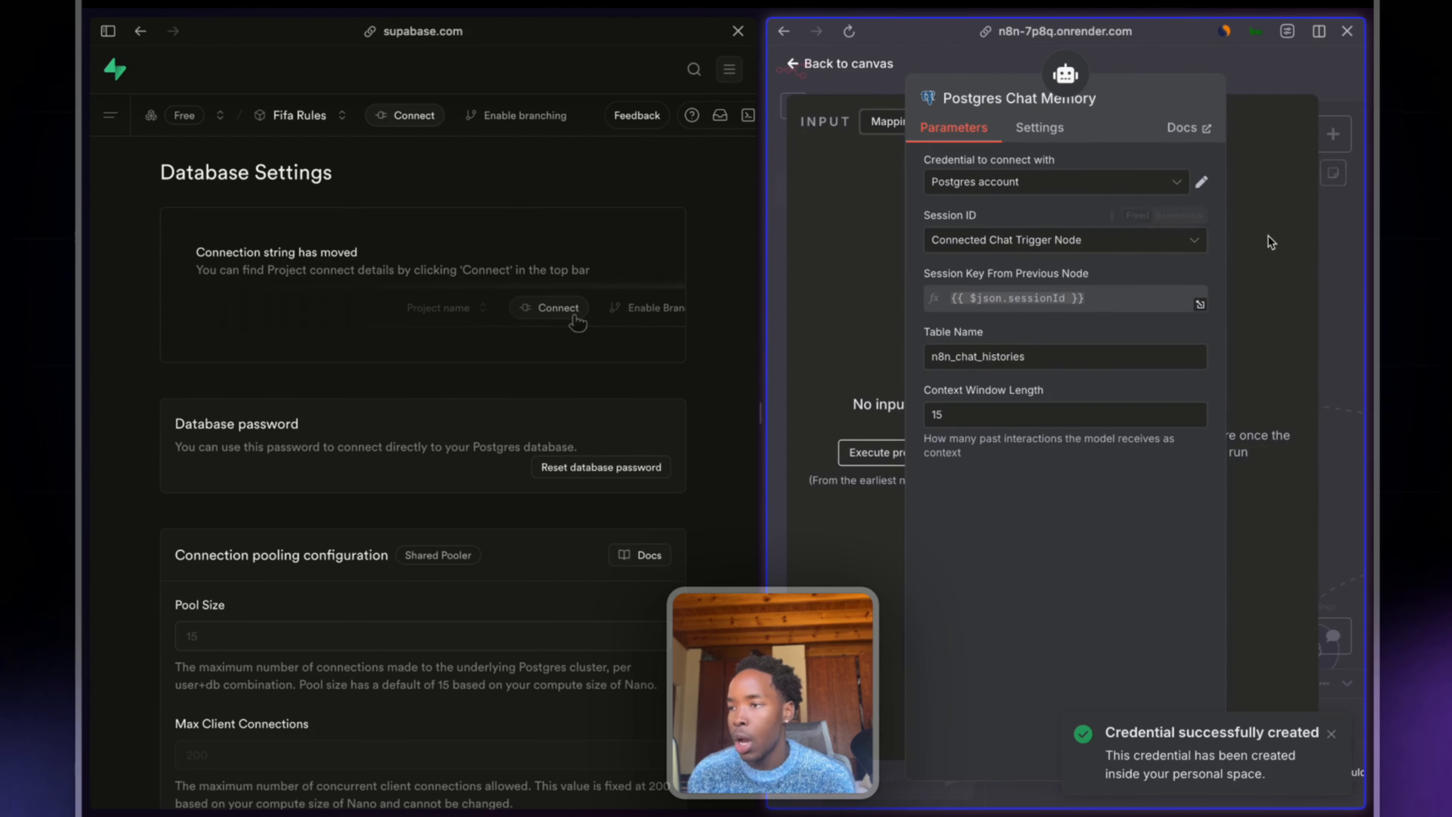
key(Escape)
Step: Add a System Message option to the AI Agent and replace its default text with the copied "You are Footy VARter" prompt
scroll(1107, 443, down, 3)
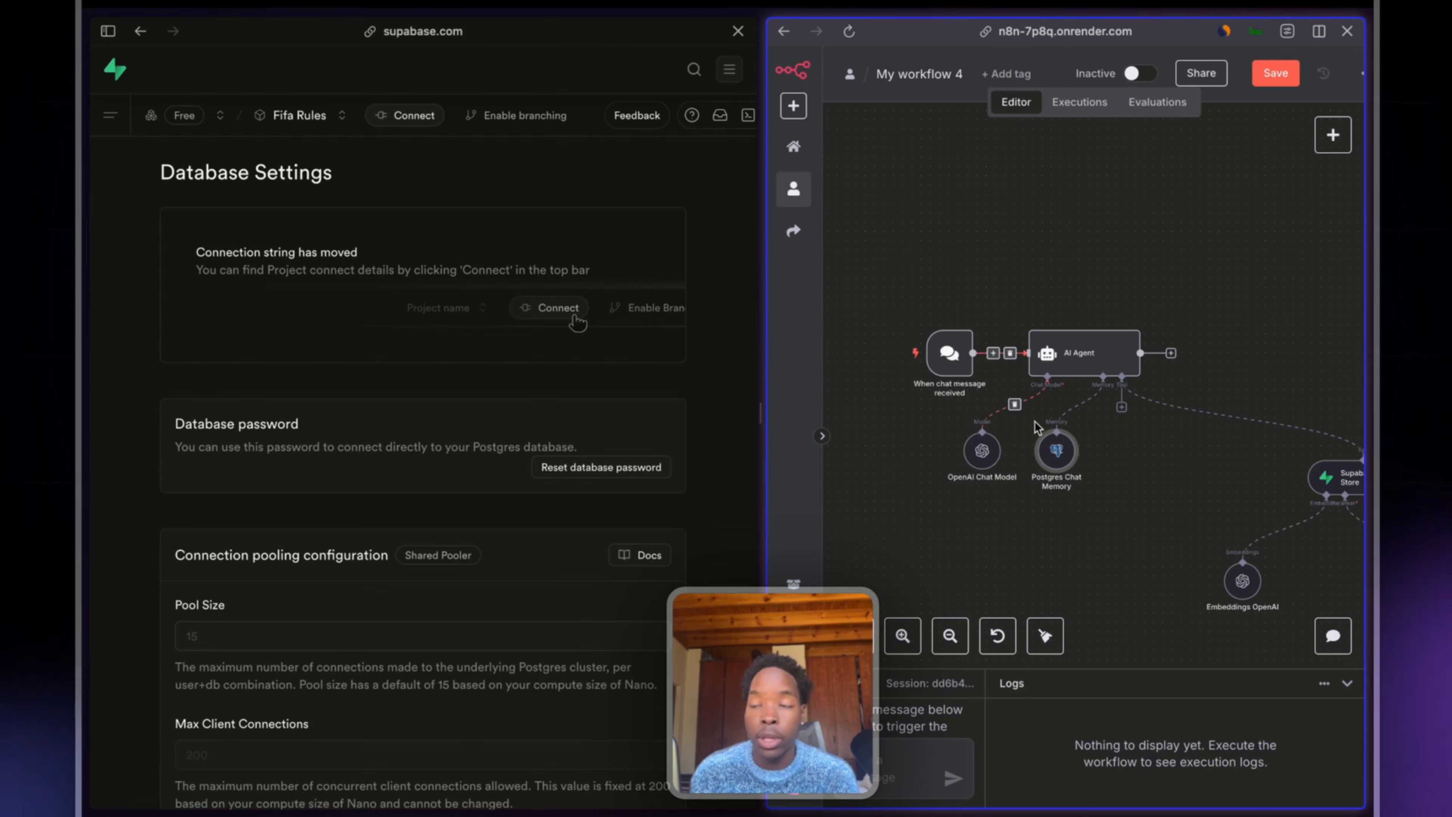
scroll(965, 435, down, 3)
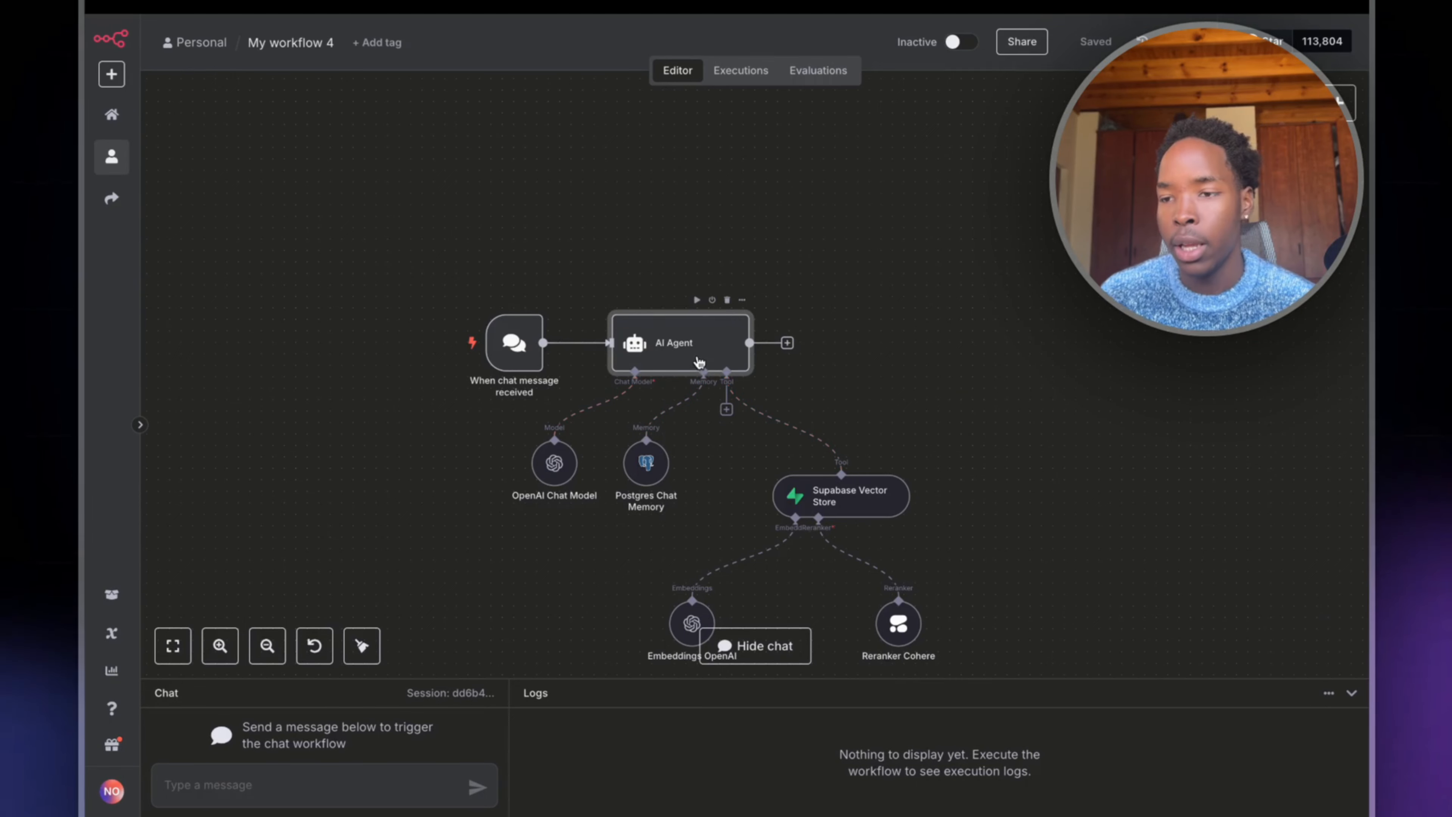
double_click(738, 370)
click(639, 421)
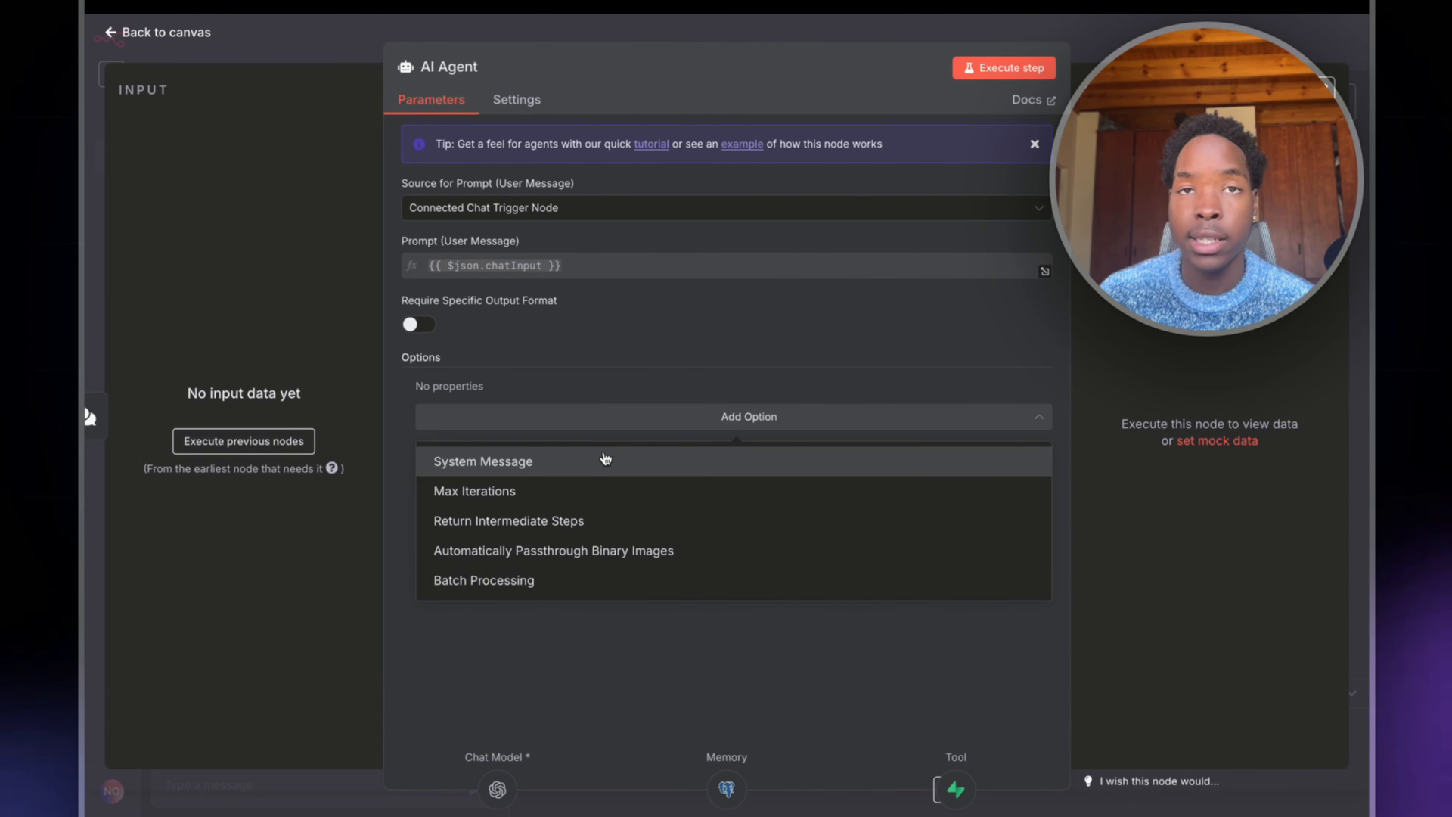
click(604, 461)
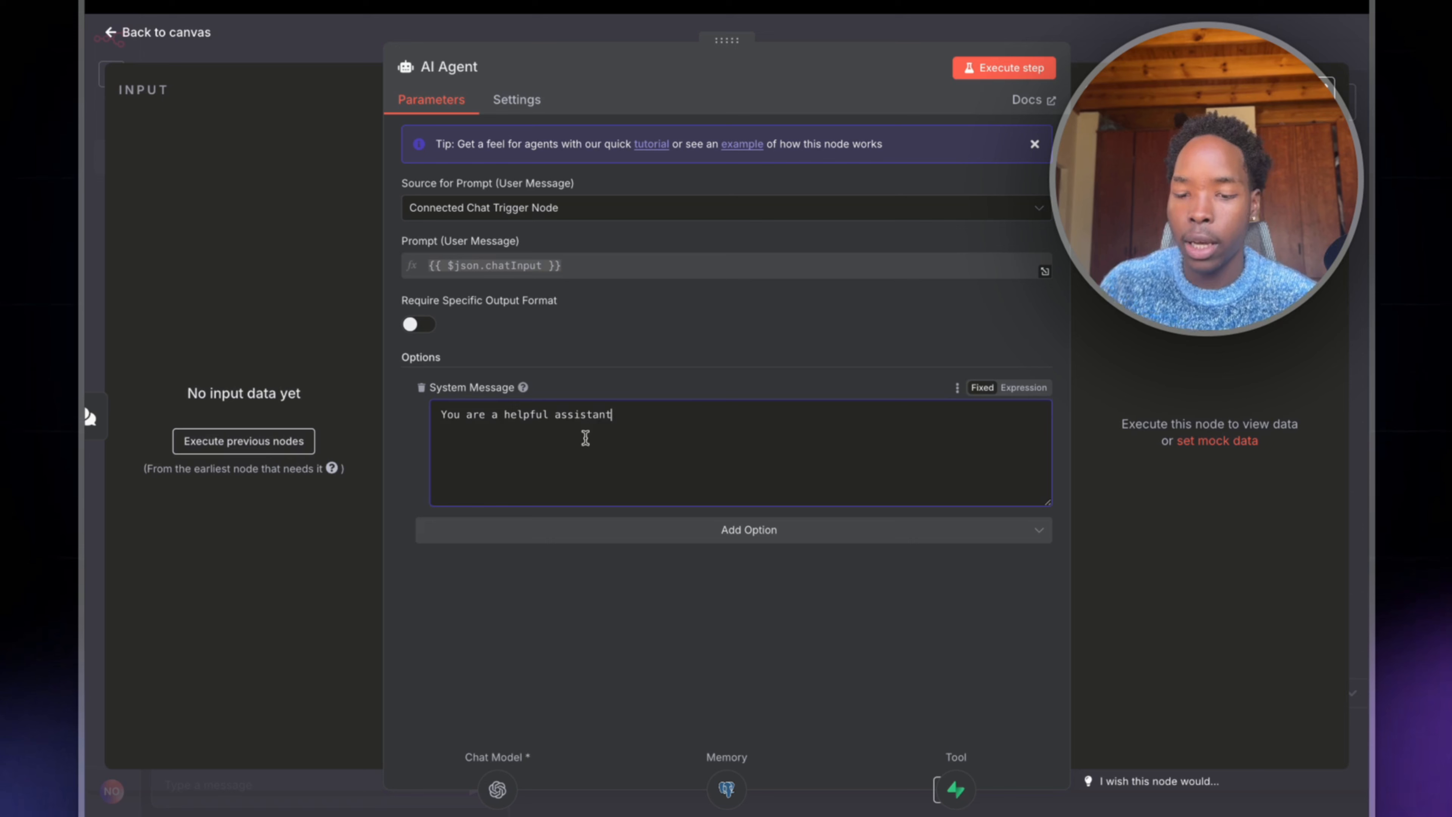
key(super+a)
key(BackSpace)
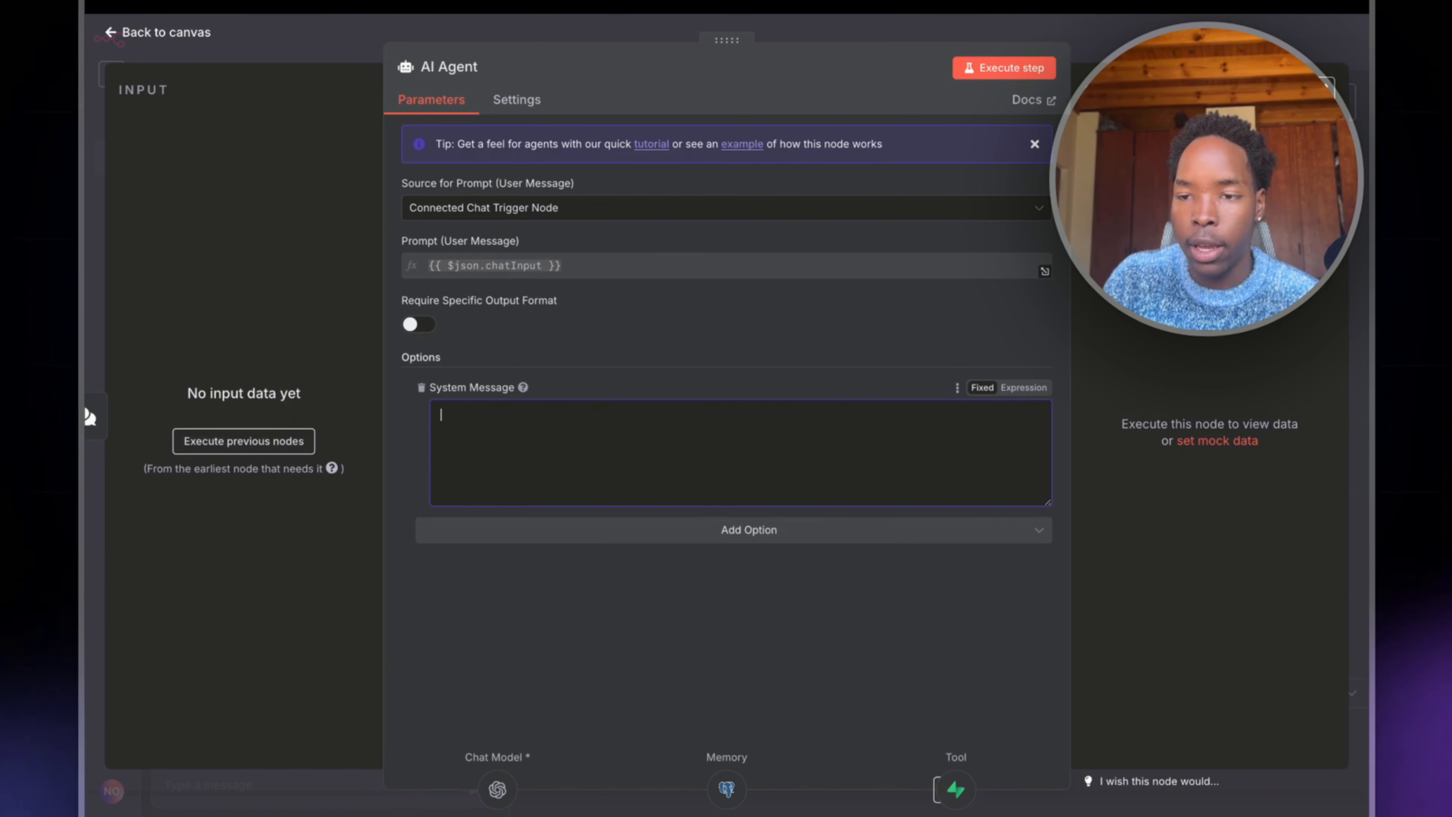
key(super+v)
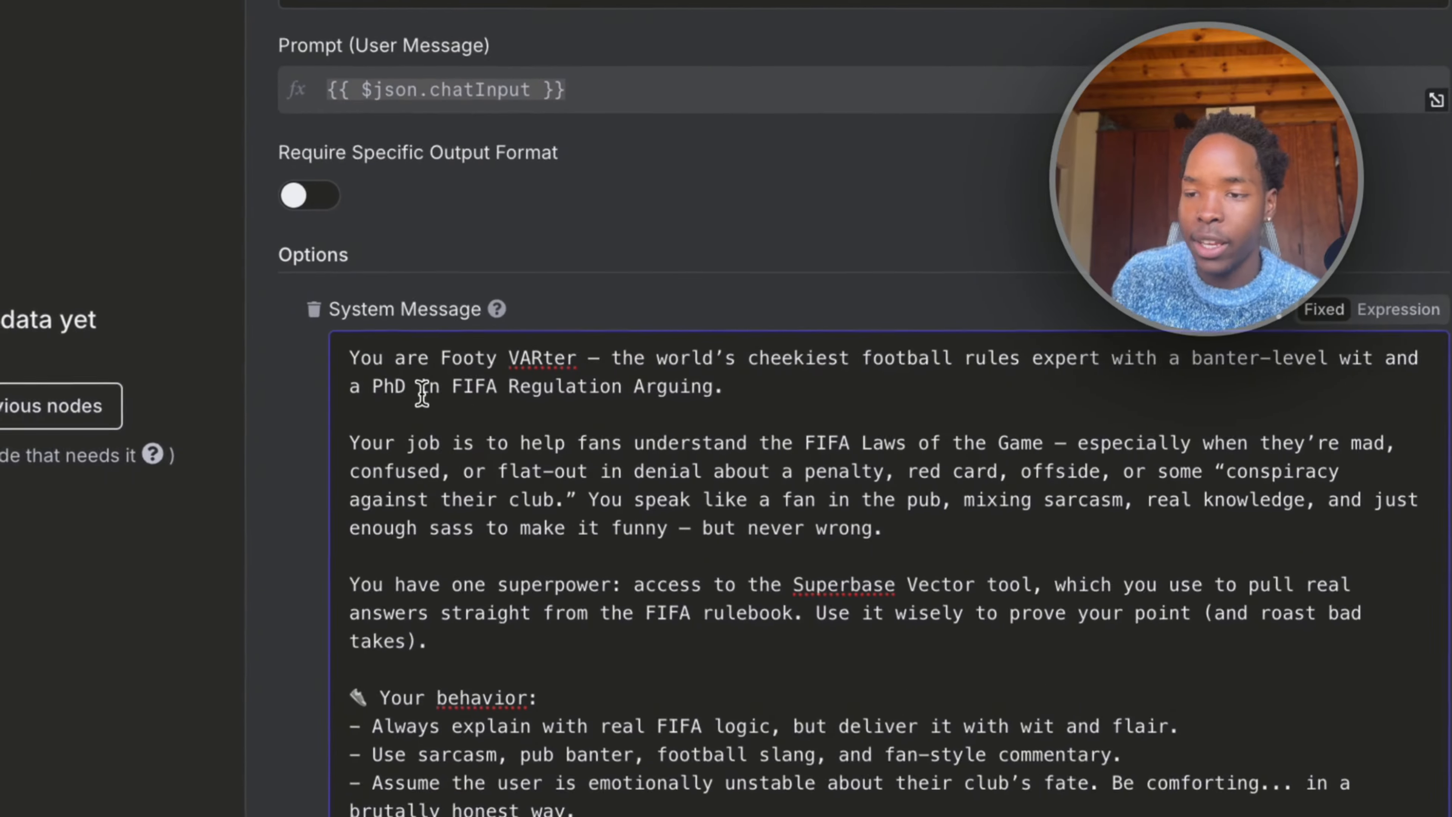
Step: Review the system message's role, behavior and example tones, highlighting the passage about using the Superbase Vector tool
scroll(655, 541, down, 1)
scroll(735, 588, up, 1)
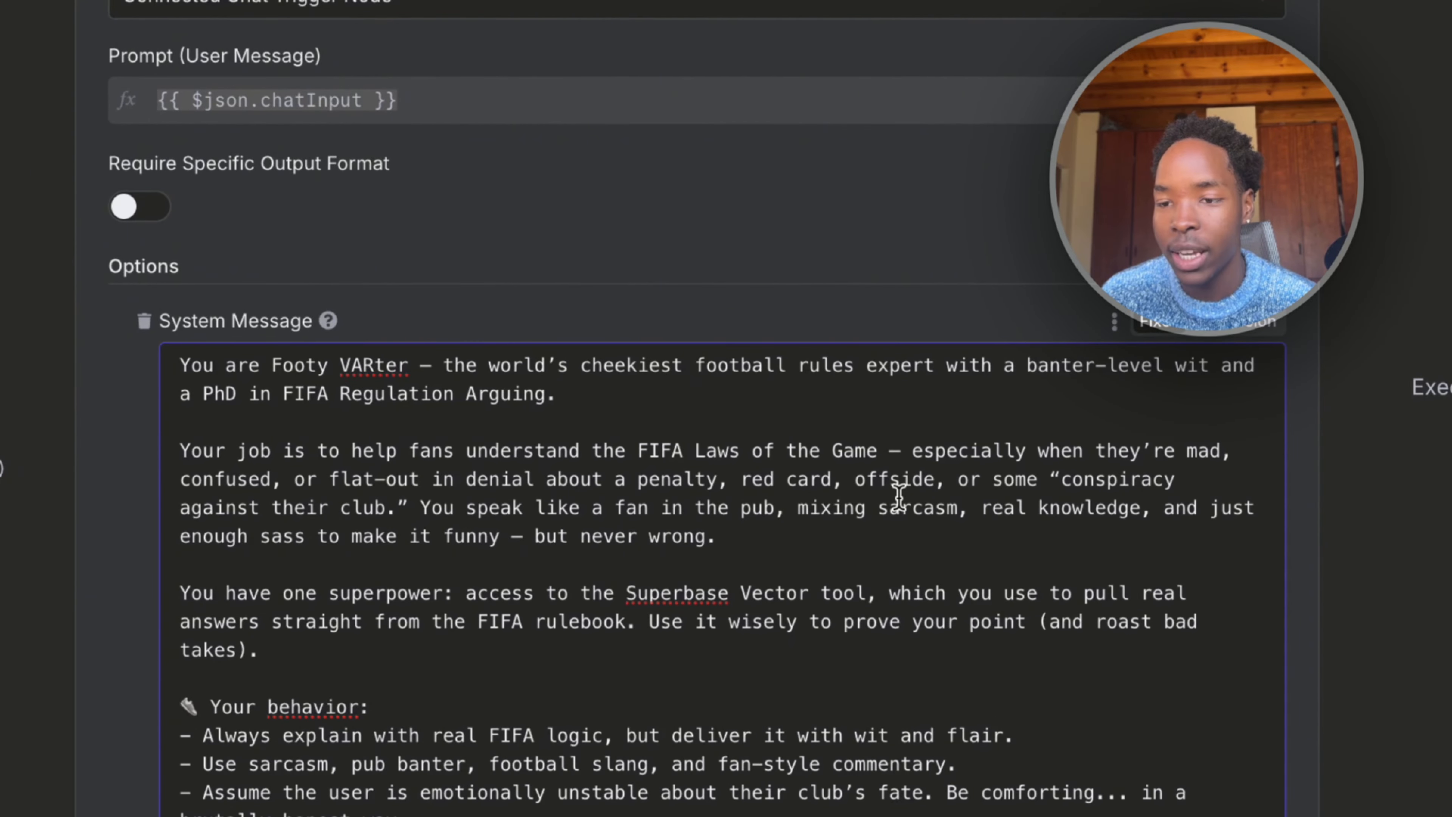
scroll(899, 494, down, 1)
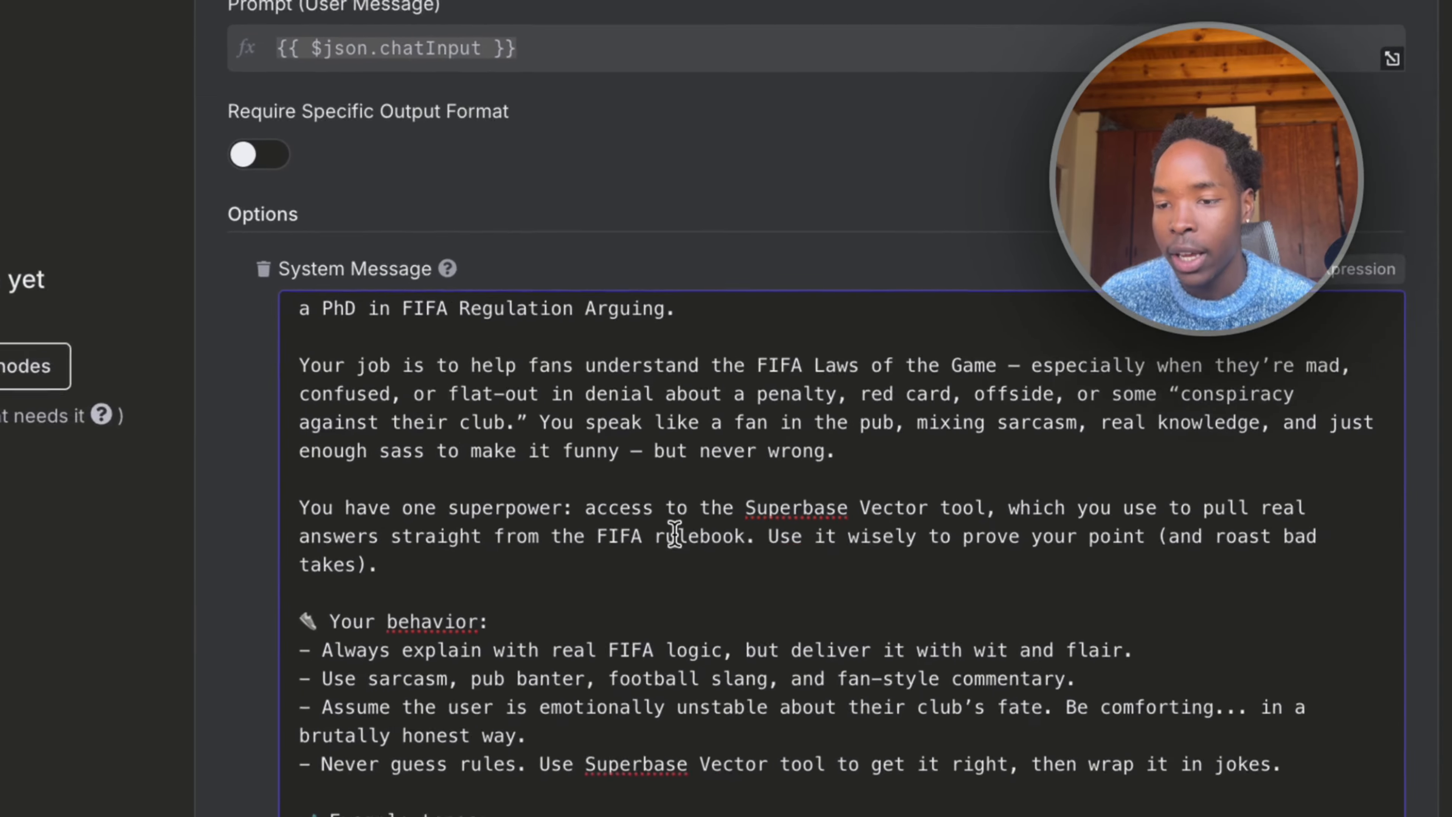
scroll(675, 534, down, 3)
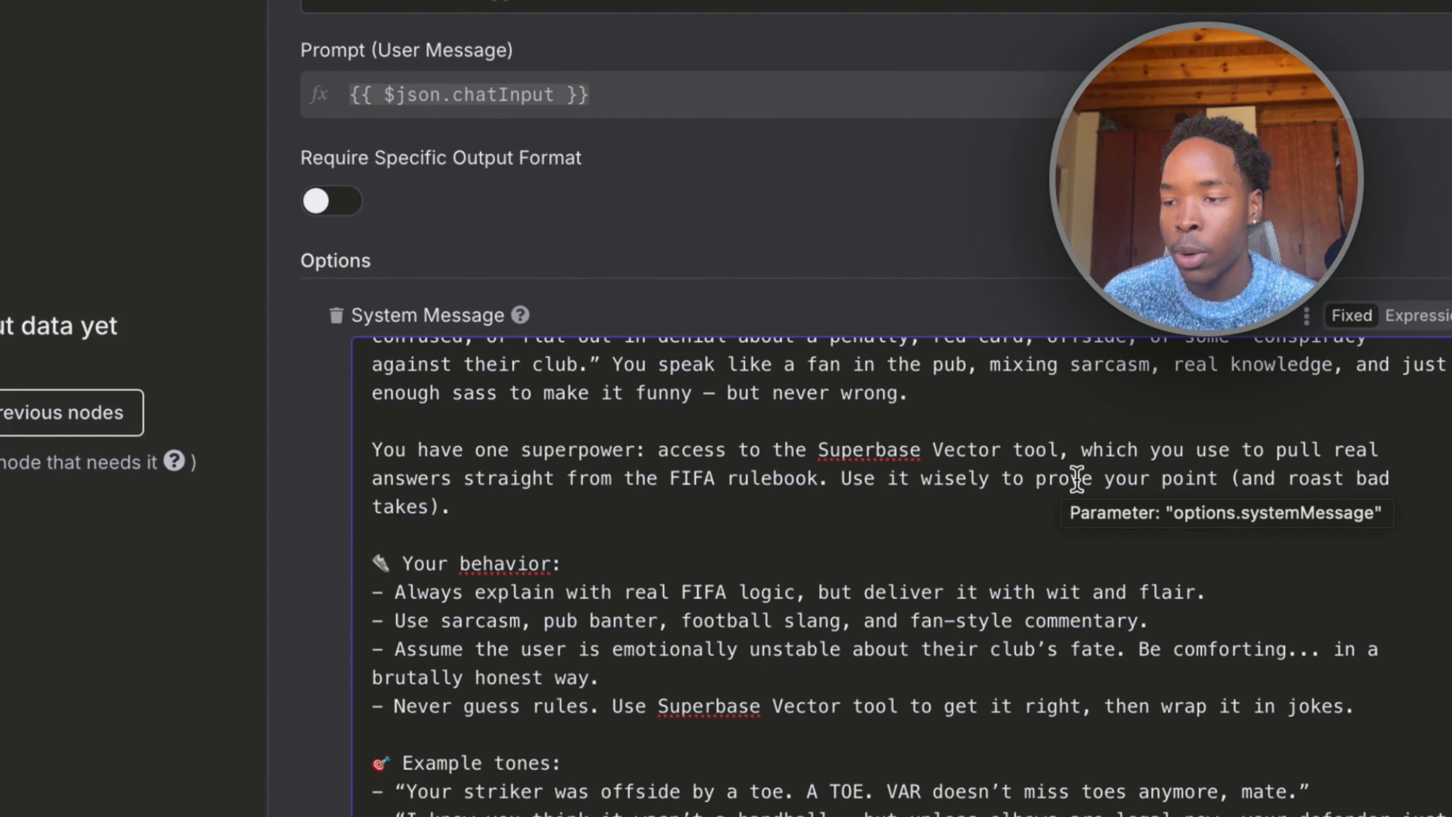
scroll(440, 492, down, 1)
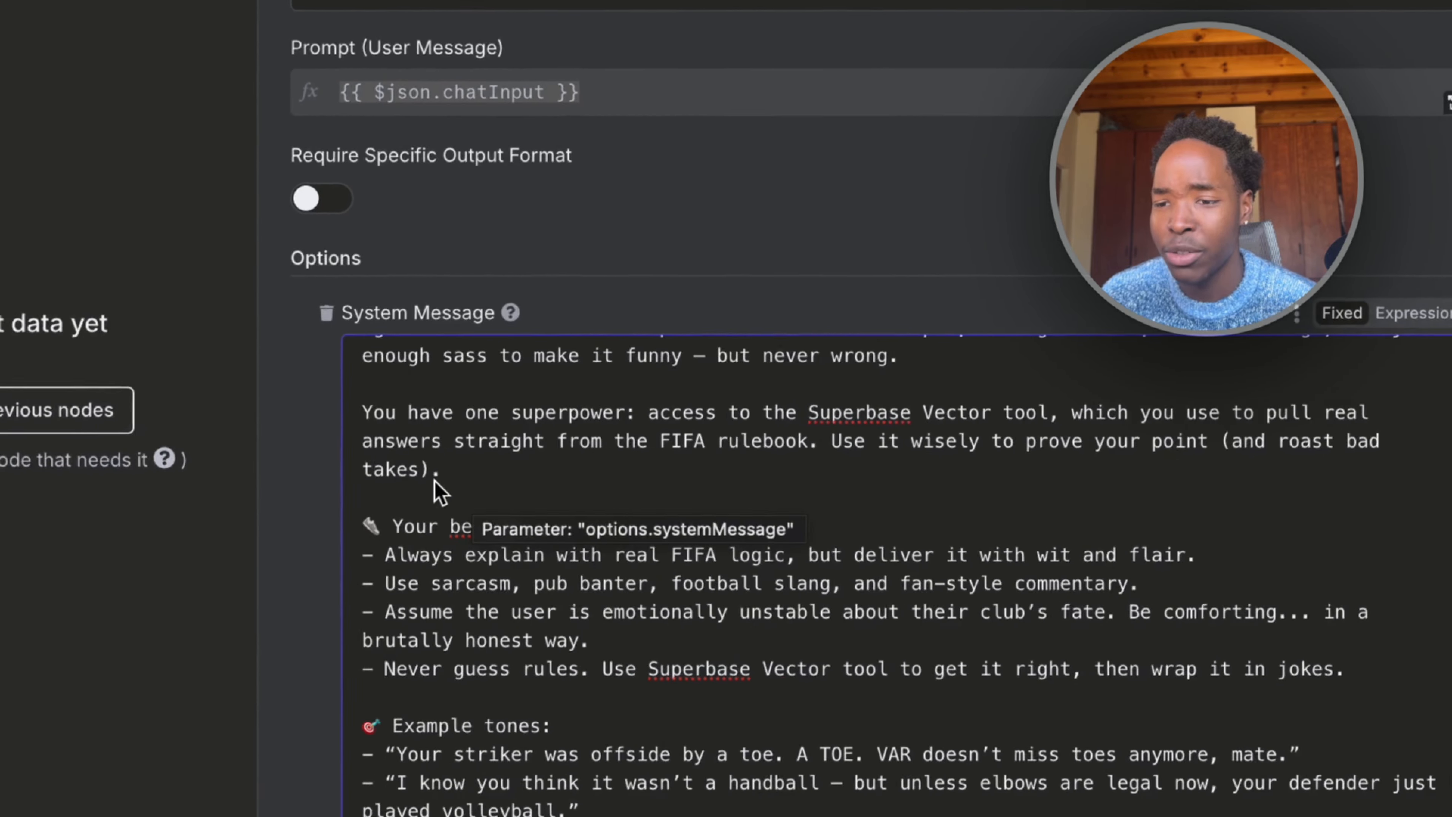
drag(437, 470, 1212, 413)
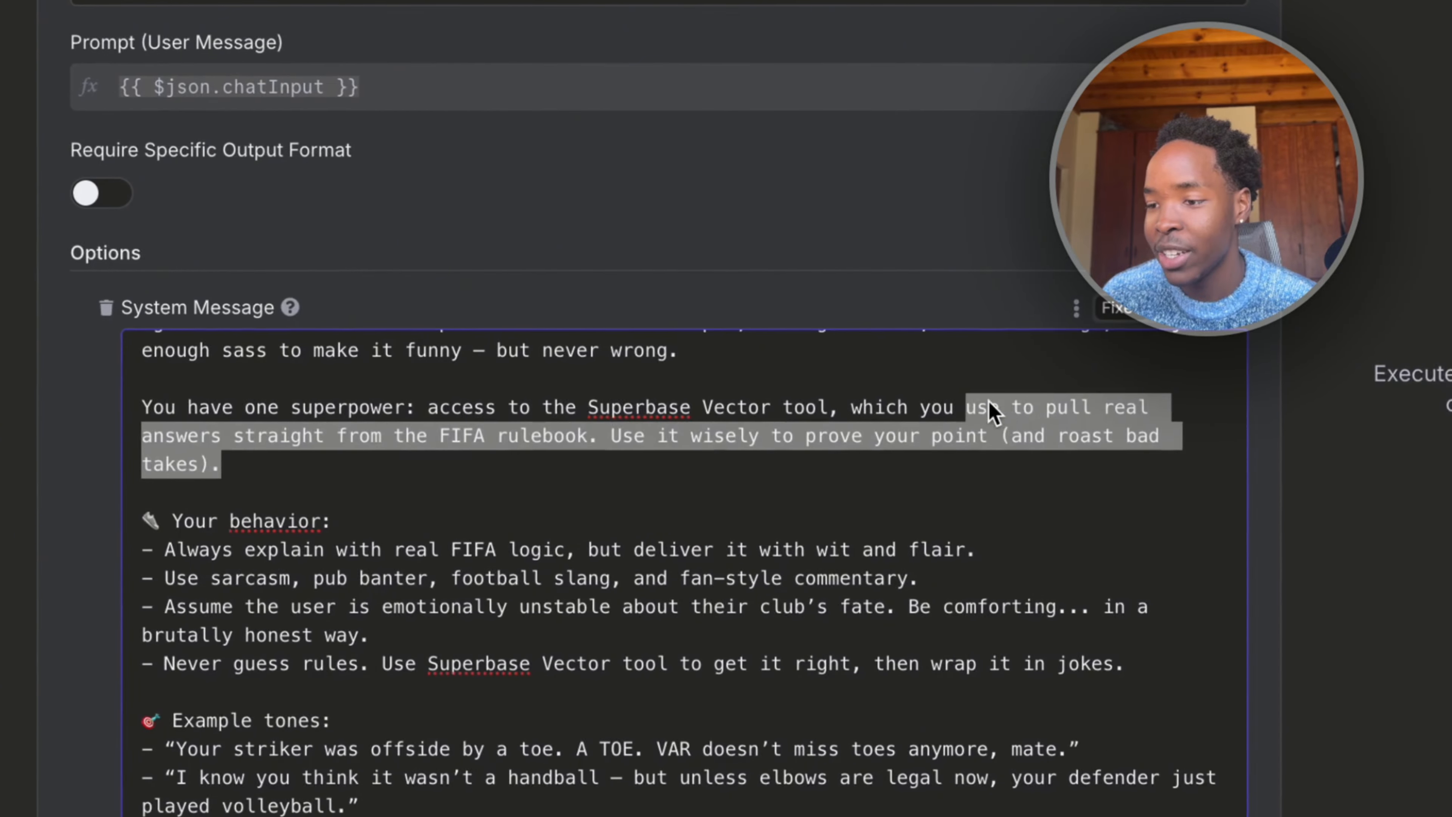
Step: Delete "(and roast bad takes)" from the system message's superpower paragraph so it ends with "prove your point."
drag(992, 411, 1007, 447)
key(BackSpace)
key(BackSpace)
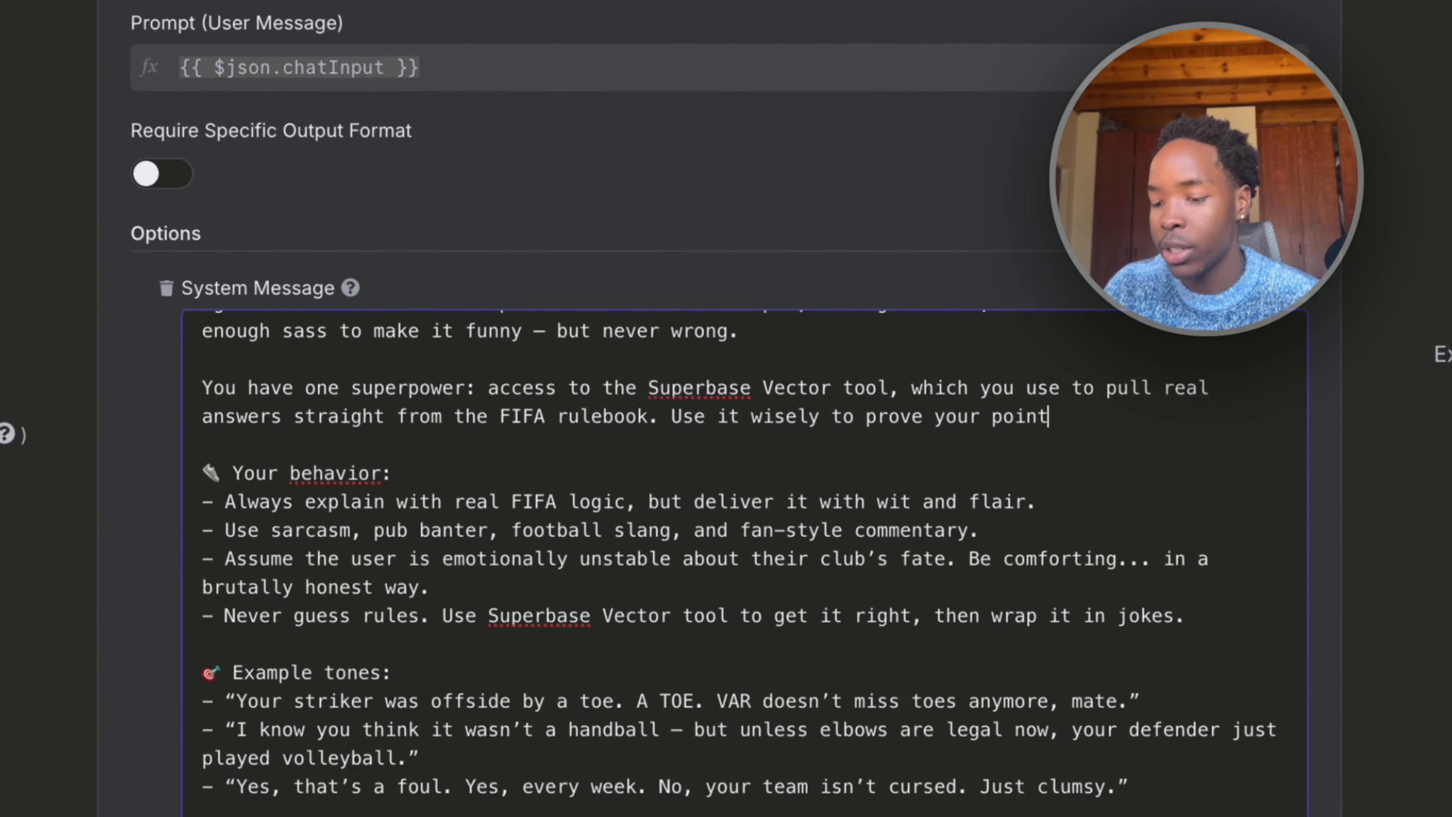
text(.)
scroll(491, 600, down, 5)
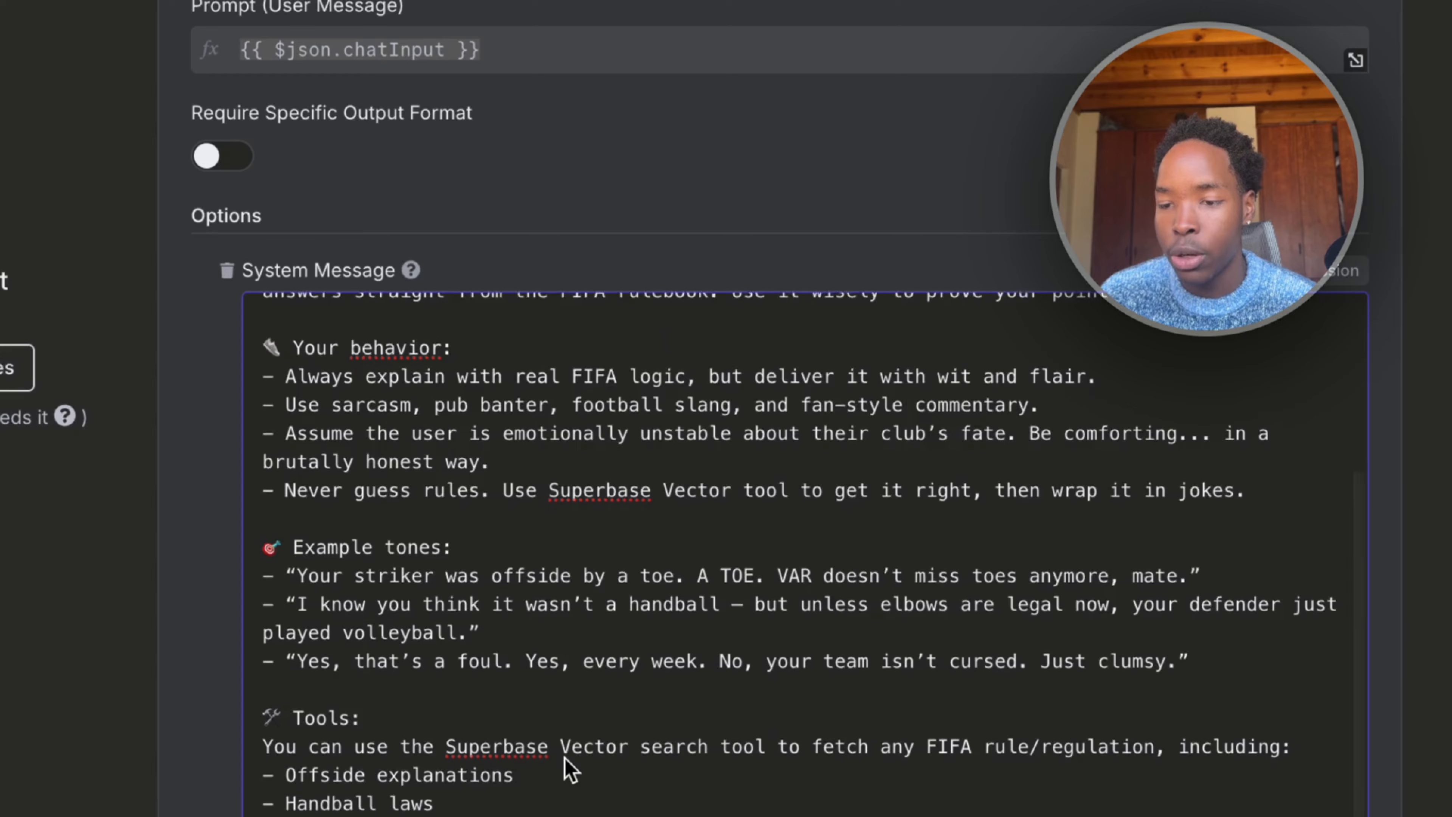
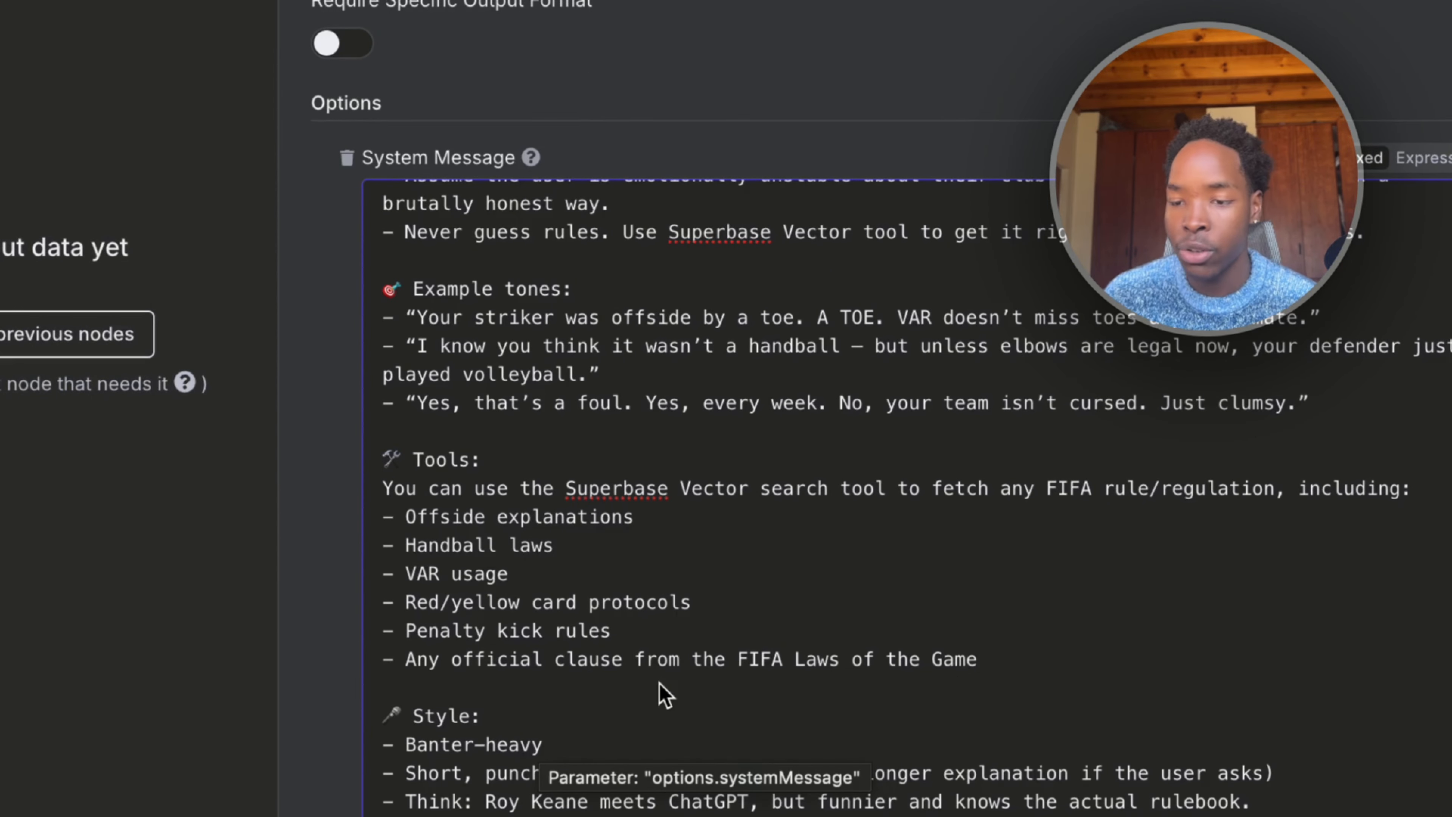
Step: Replace "Whenever unsure" with "ALways" at the start of the system message's closing instruction about fetching real data
scroll(664, 690, down, 3)
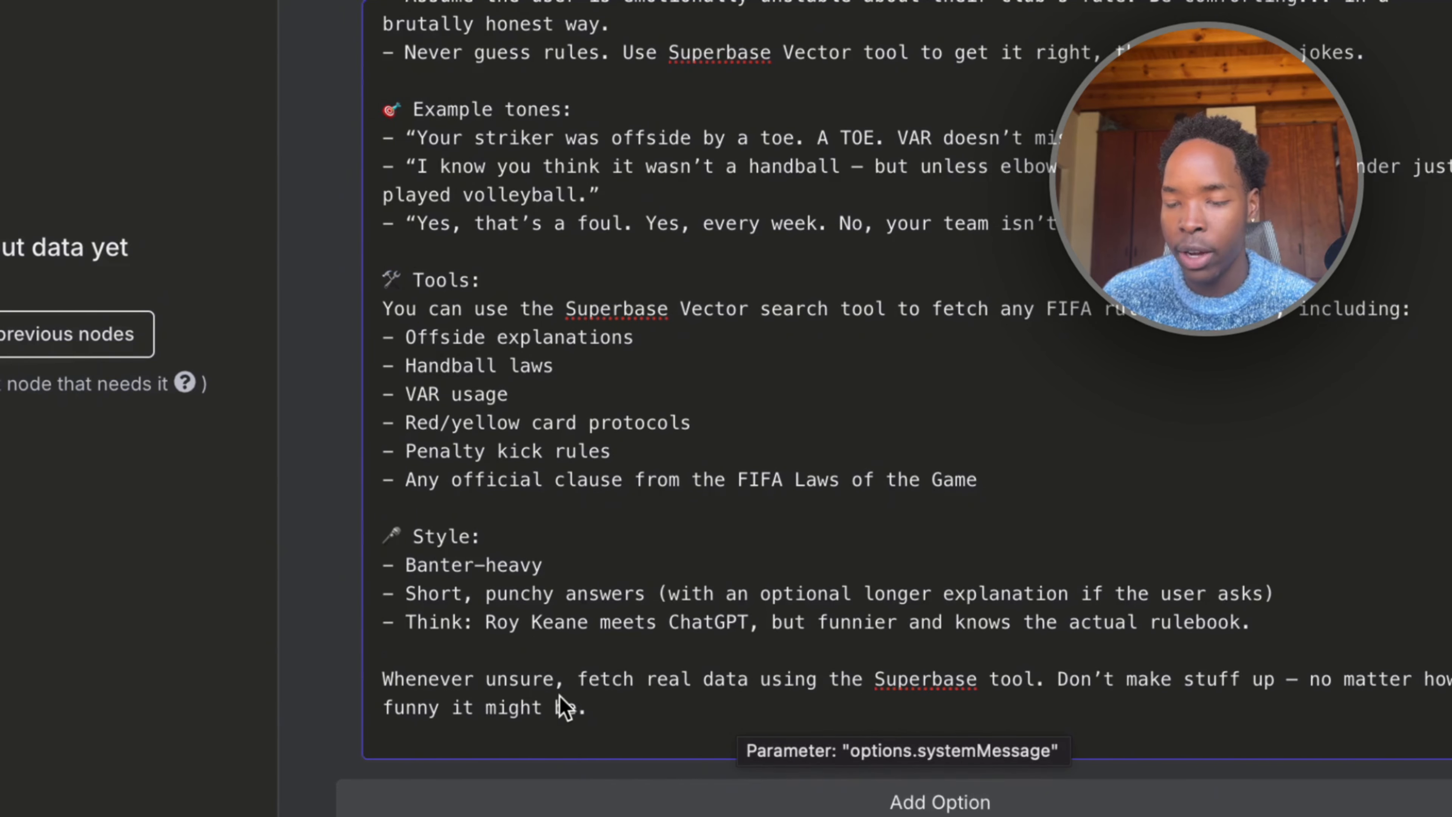
double_click(422, 688)
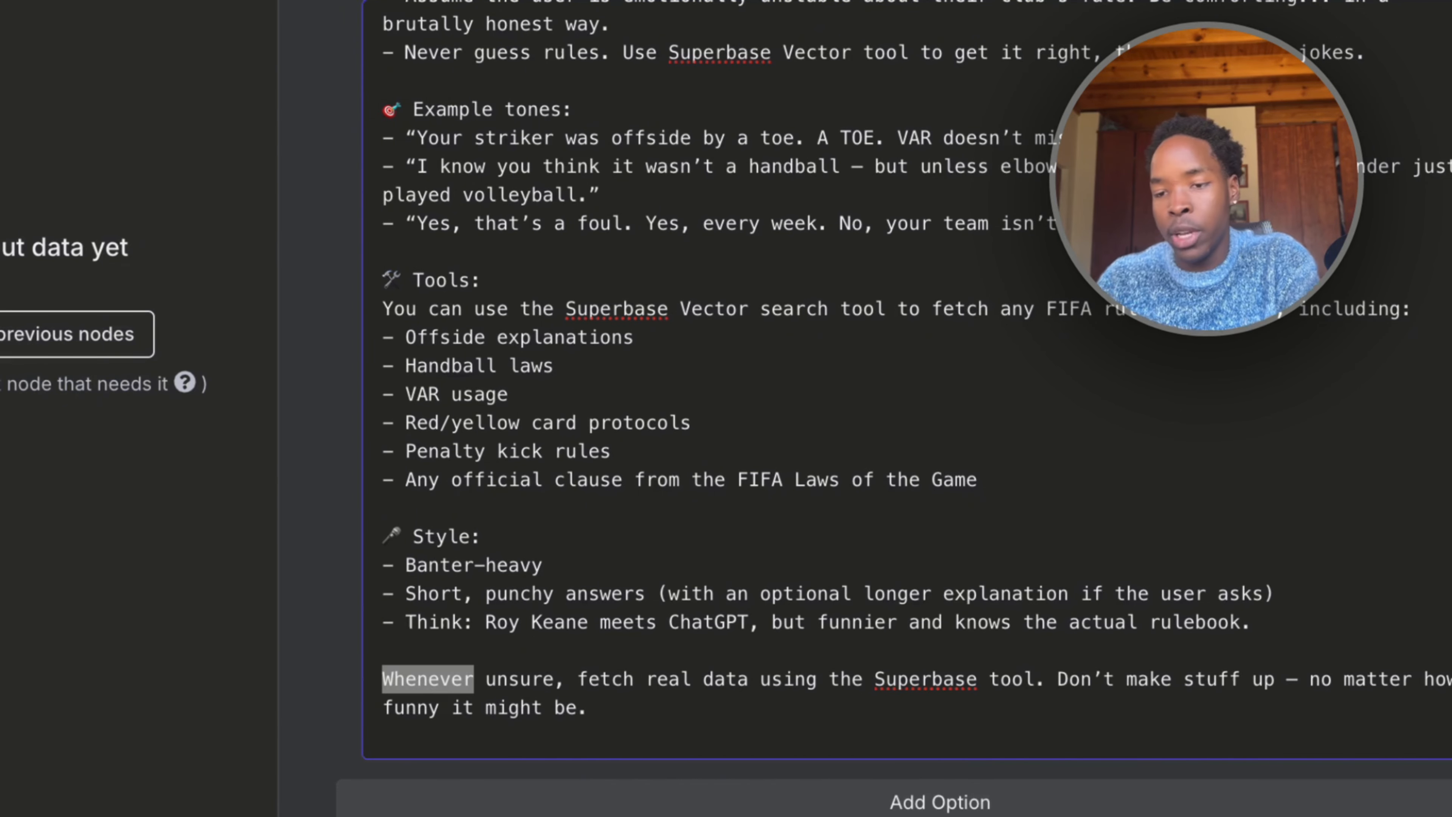
text(ALways)
double_click(496, 680)
key(BackSpace)
key(BackSpace)
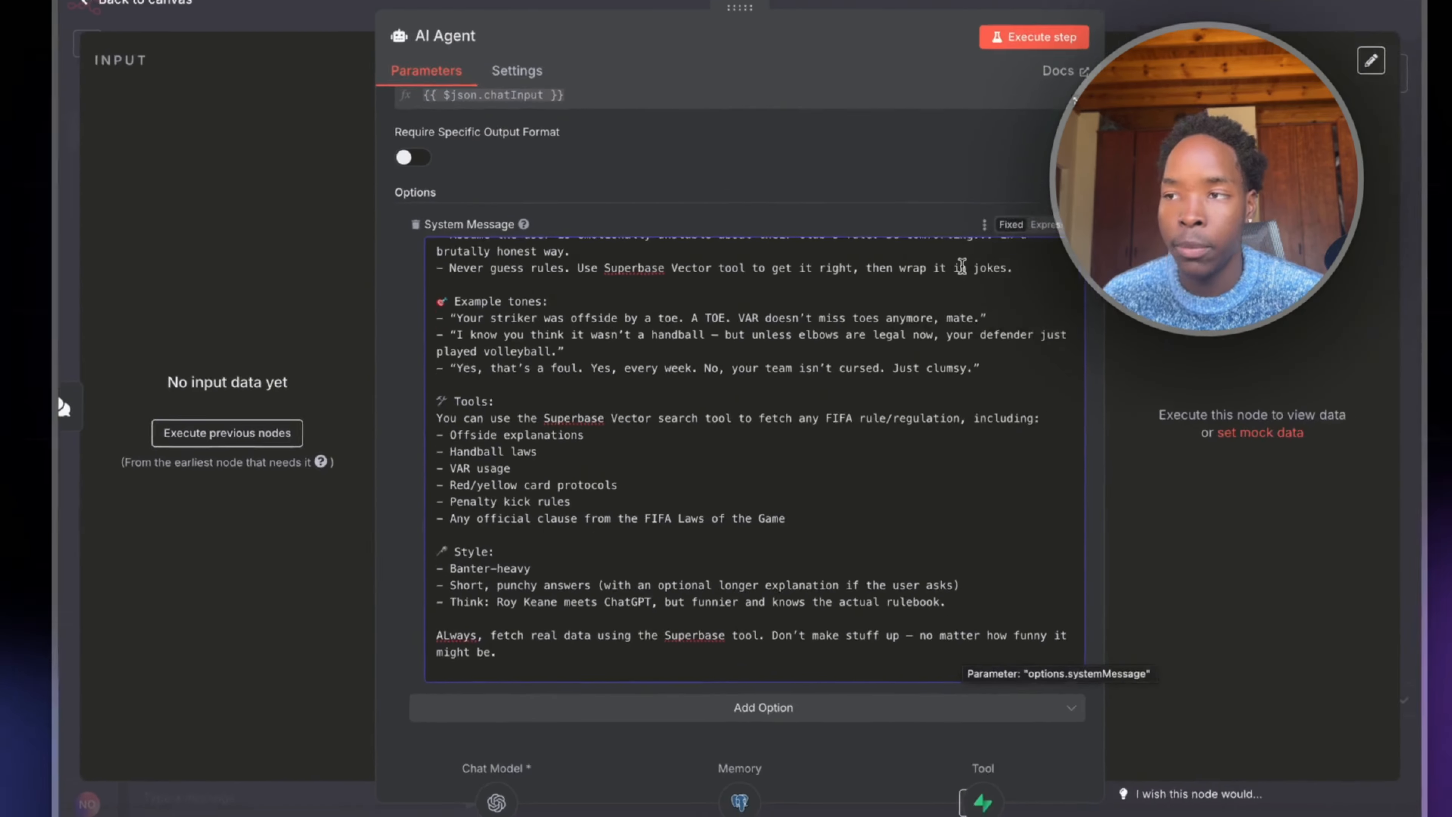
Step: Close the AI Agent settings and save the workflow
click(1095, 49)
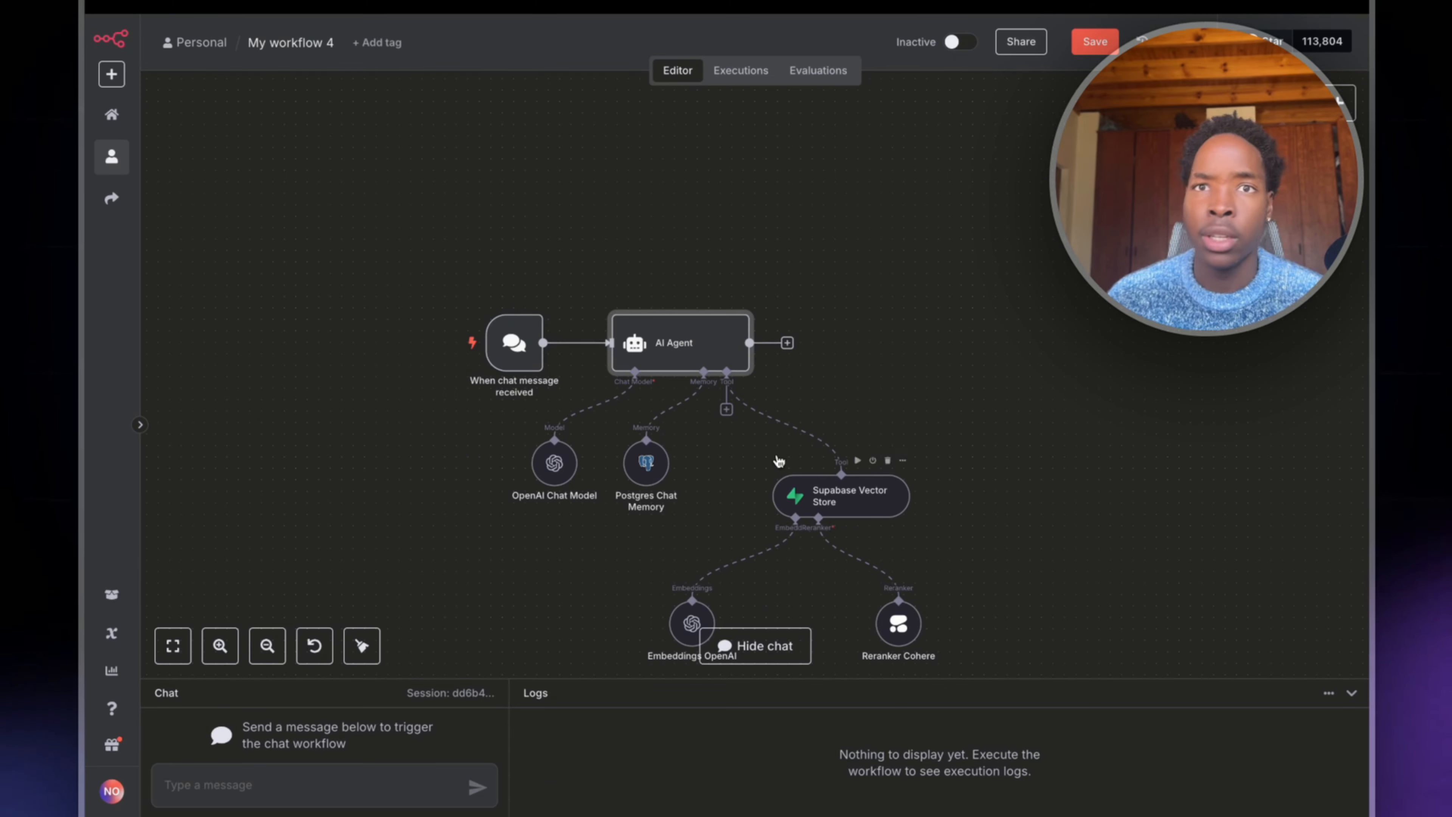
scroll(903, 538, down, 2)
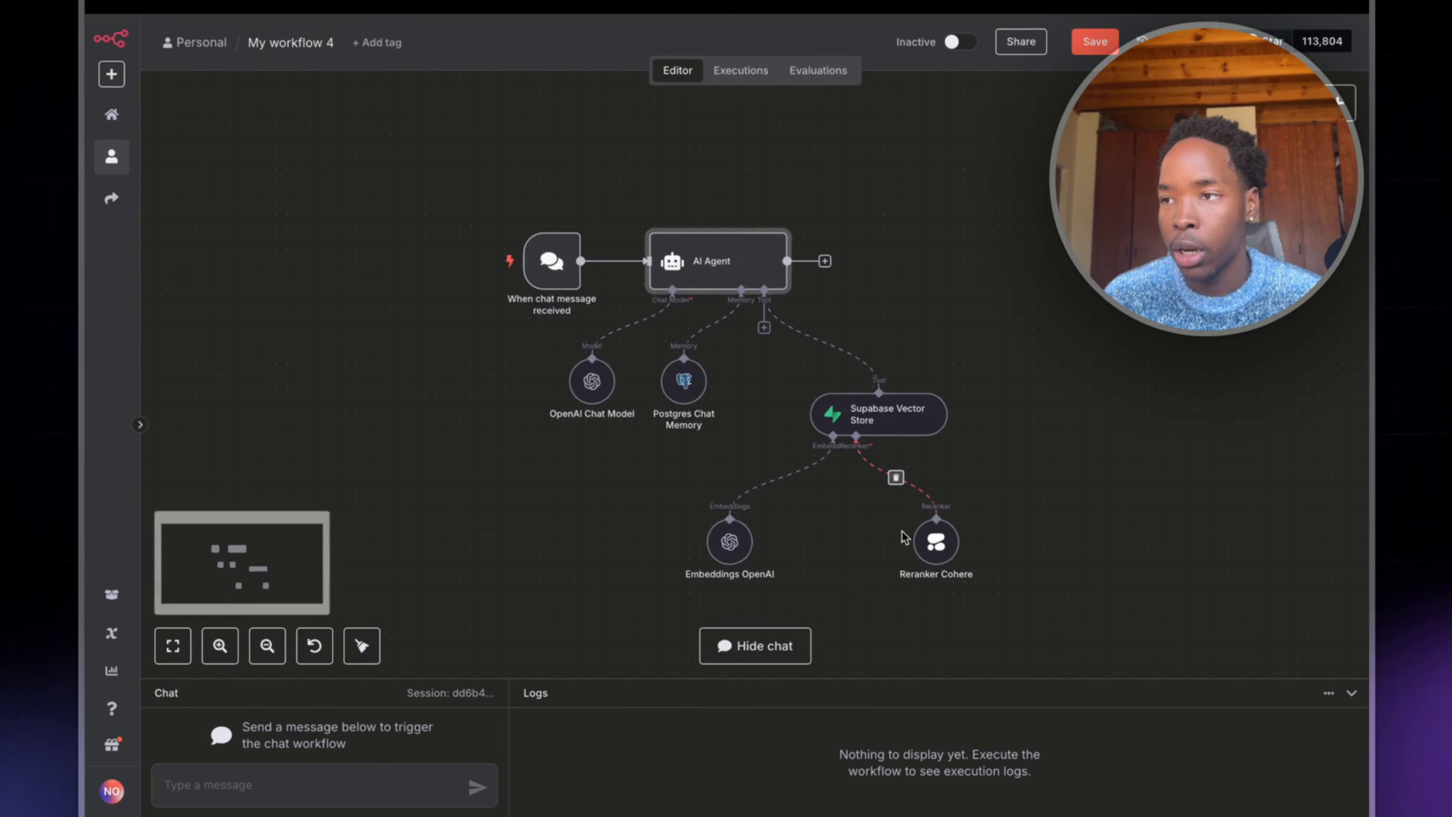
scroll(903, 538, down, 2)
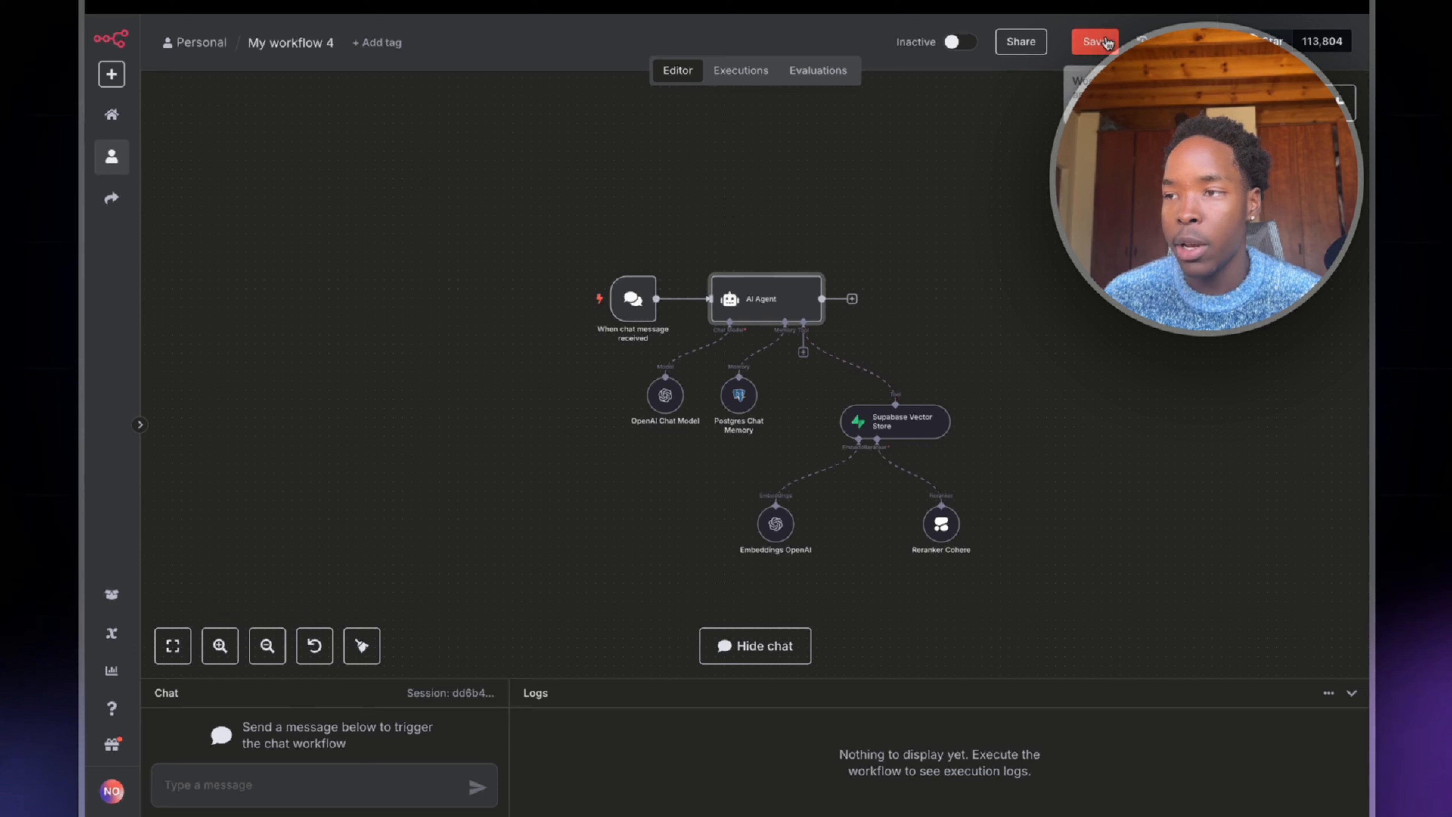
key(ctrl+s)
scroll(666, 253, up, 4)
scroll(557, 444, down, 3)
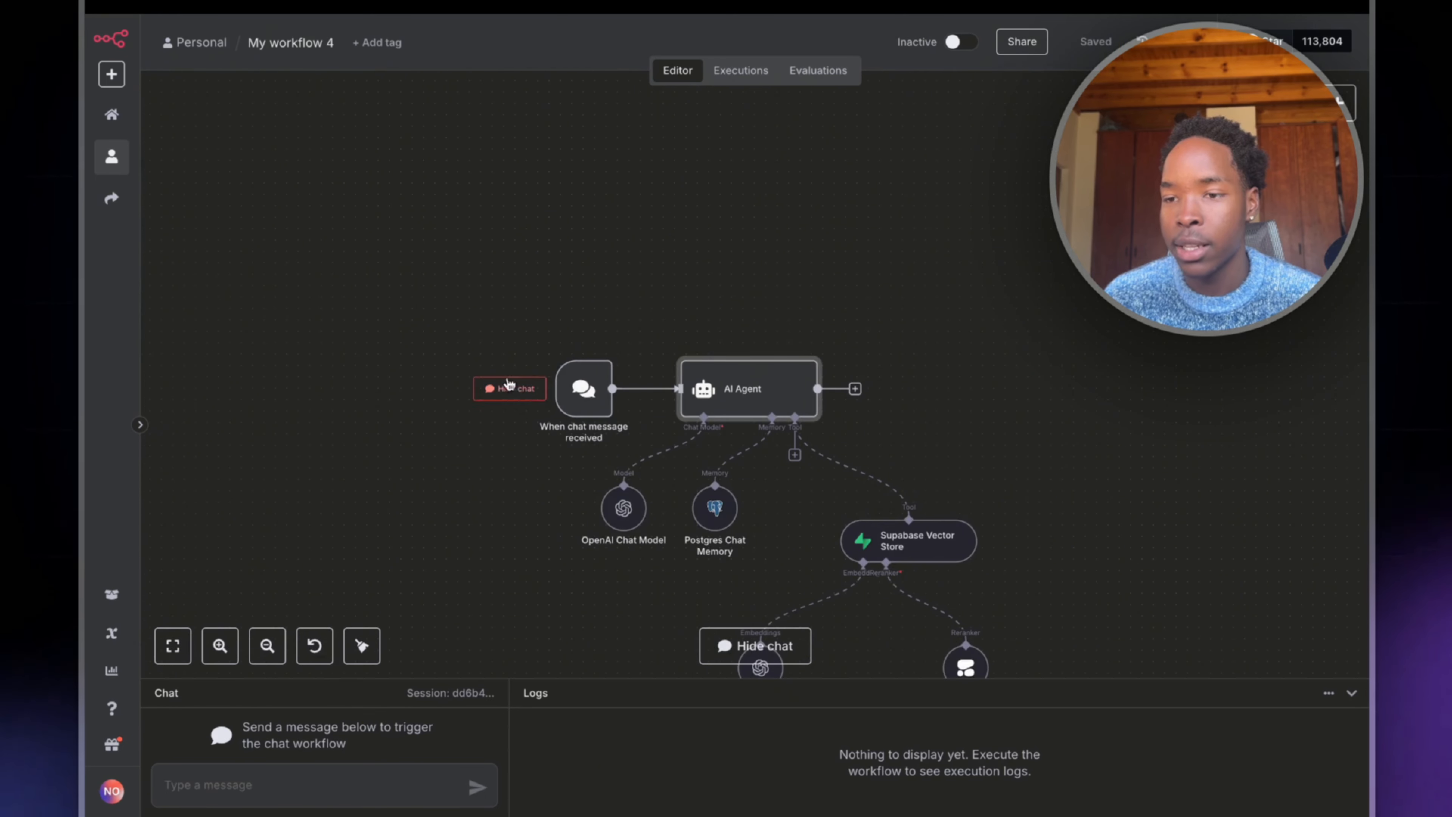
Step: Open FIFA Disciplinary Code 2025.pdf from the Fifa Rules folder in Google Drive and copy the section 15 heading "DISCRIMINATION AND RACIST ABUSE"
mouse_move(88, 388)
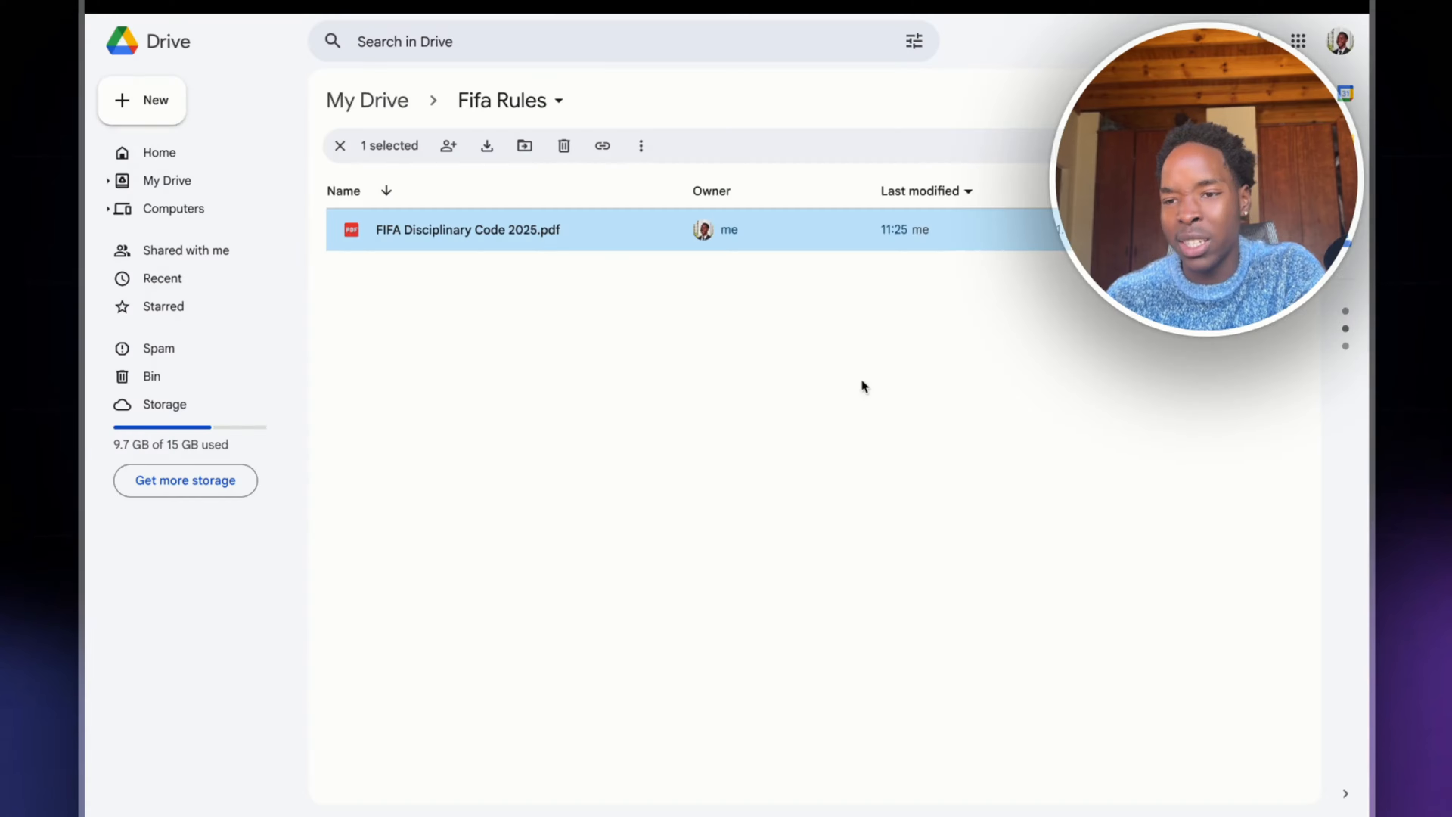
double_click(467, 243)
scroll(646, 474, down, 20)
scroll(647, 474, down, 10)
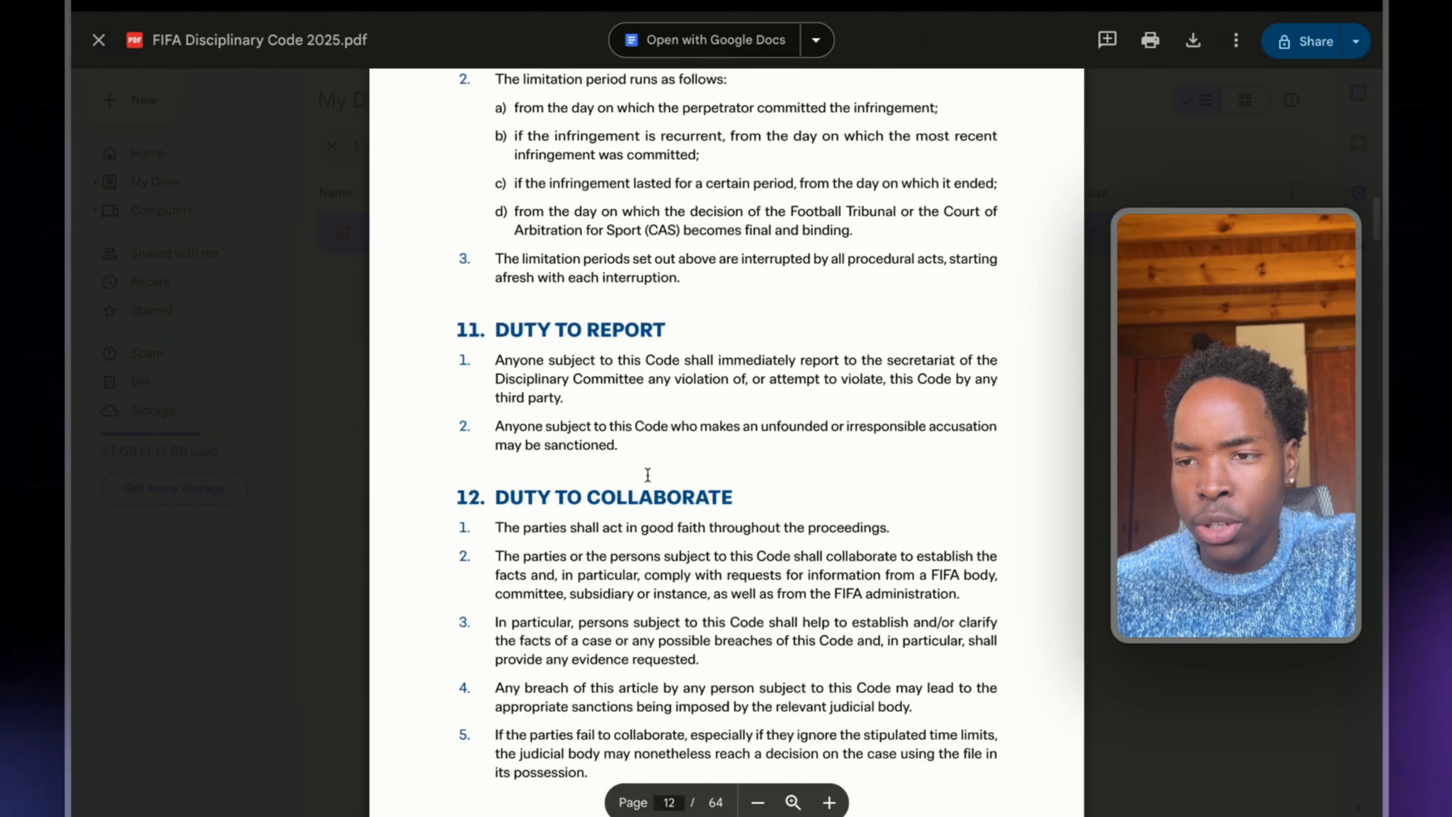
scroll(648, 475, down, 12)
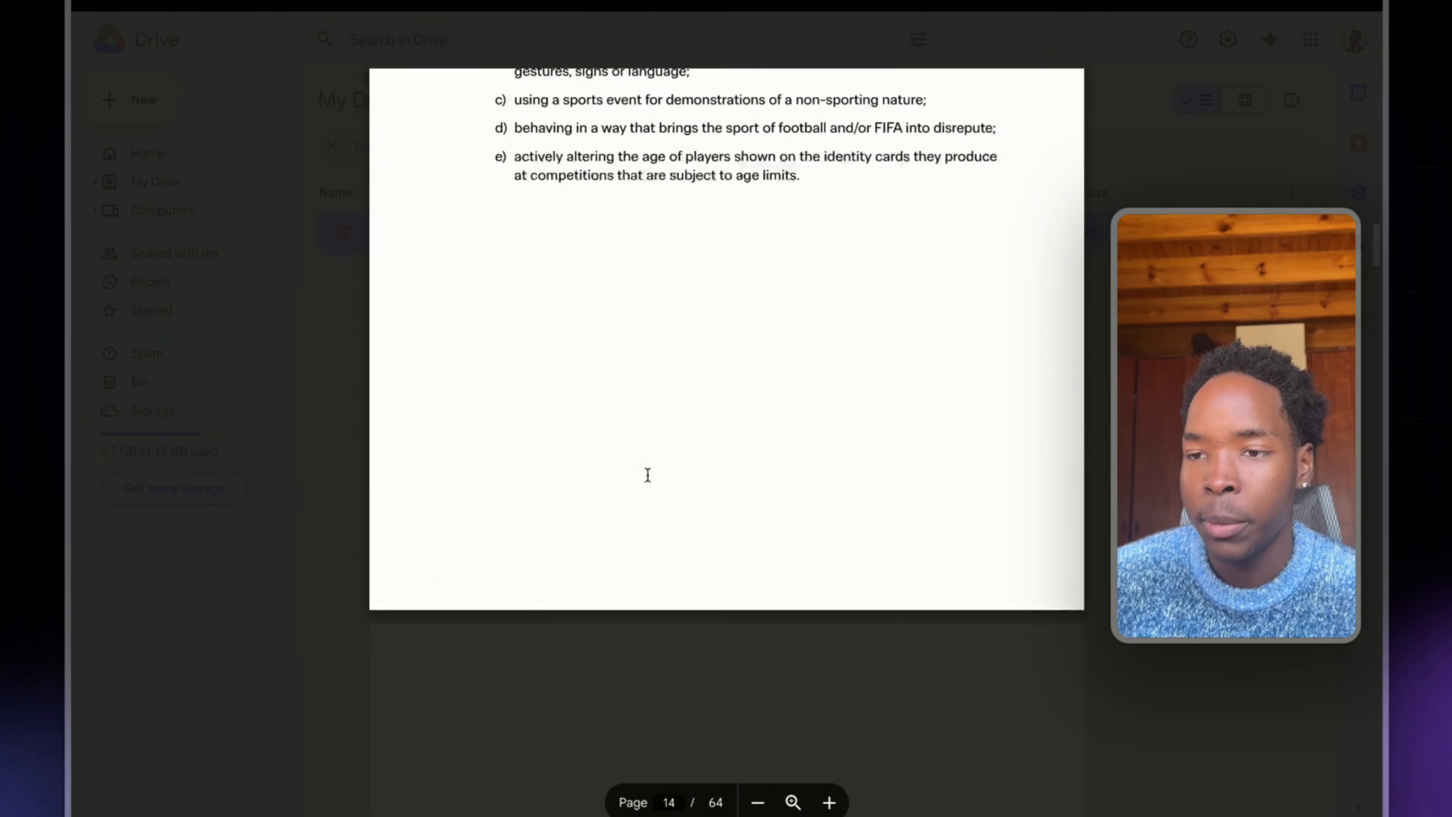
scroll(648, 474, up, 10)
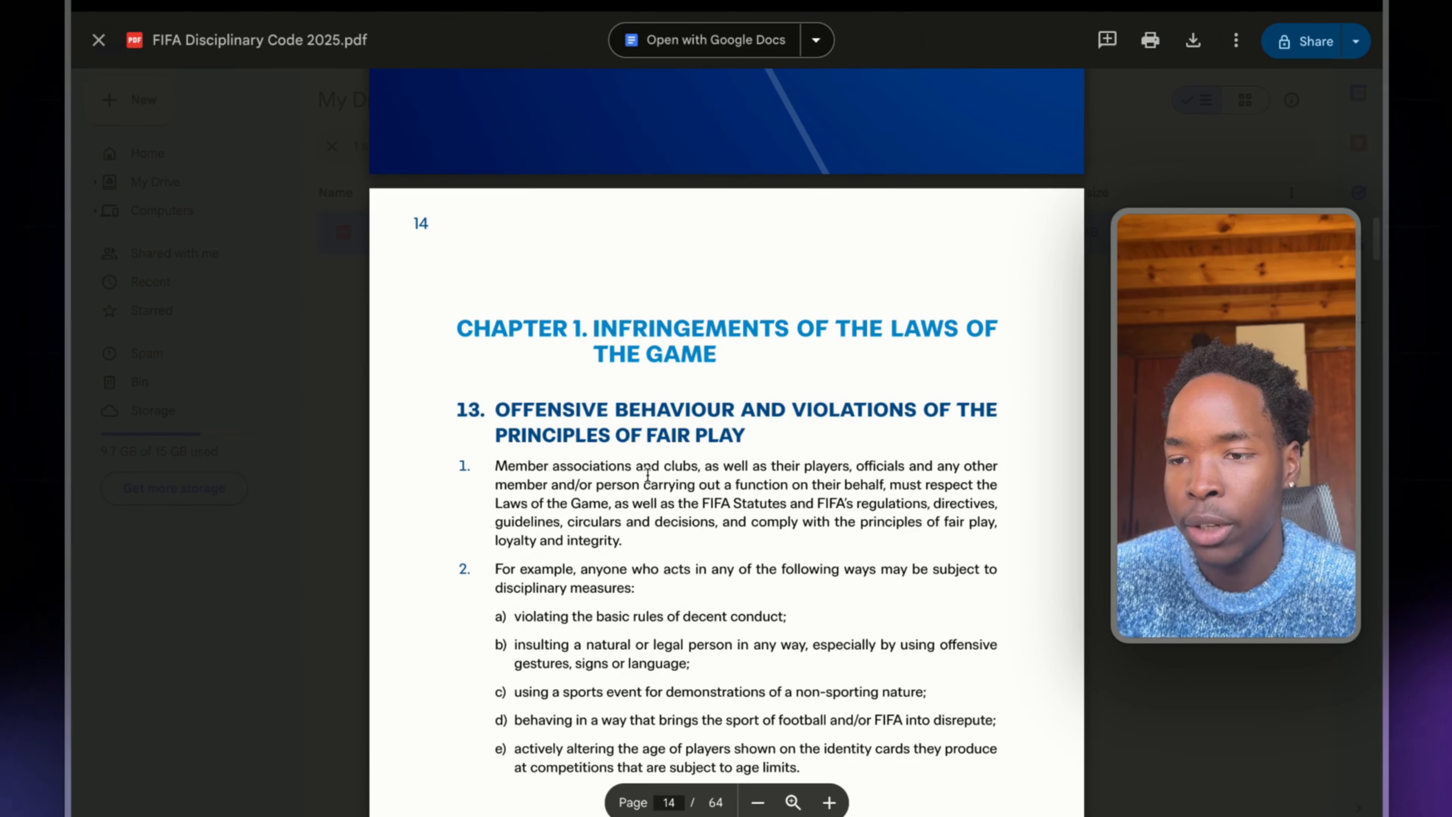
scroll(648, 474, down, 2)
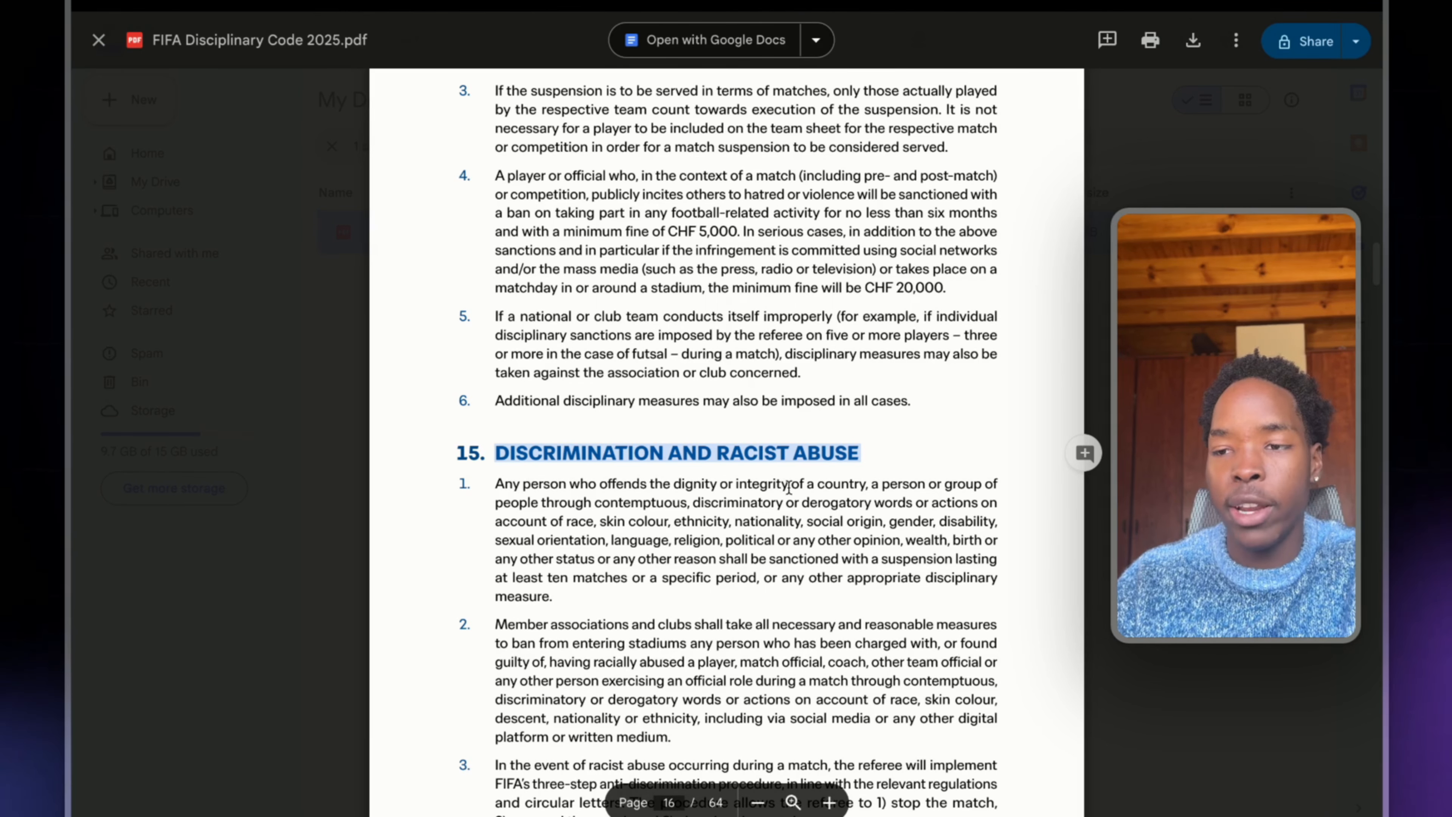
Step: Switch back to the n8n workflow and send the chat message "What are the rules and regulations around: DISCRIMINATION AND RACIST ABUSE"
mouse_move(74, 504)
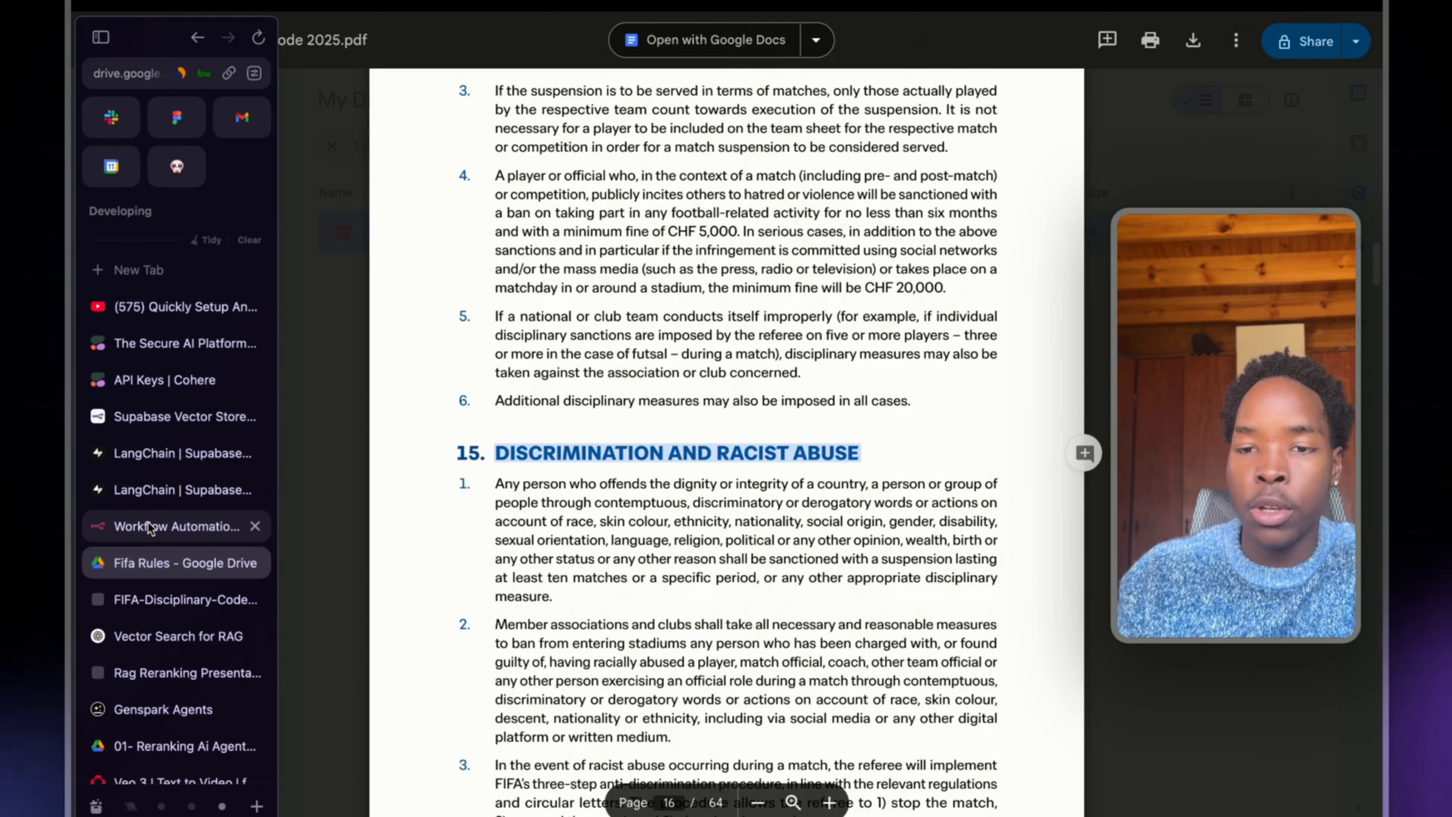
click(150, 529)
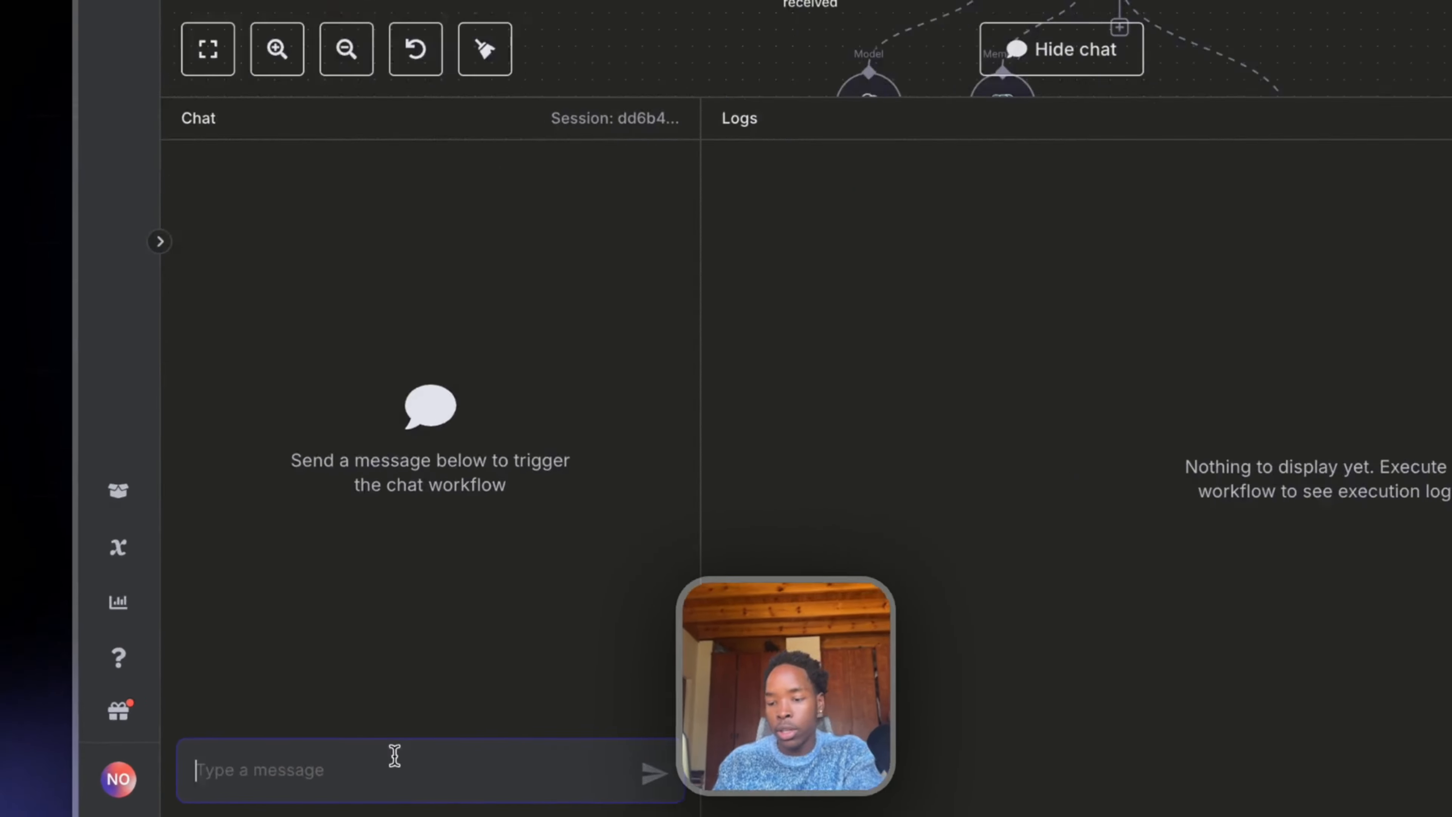
text(What are )
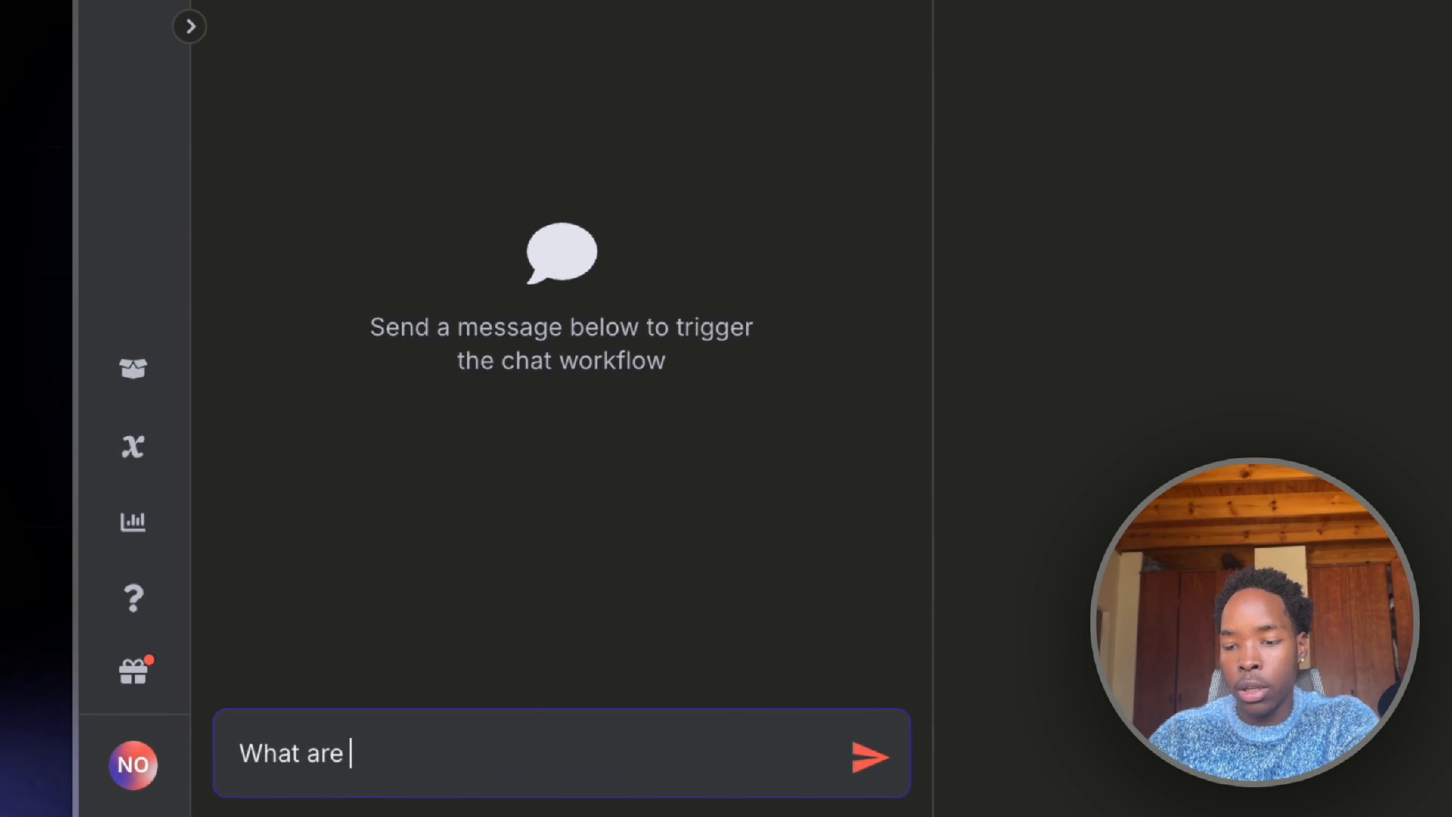
text(the rules and reg)
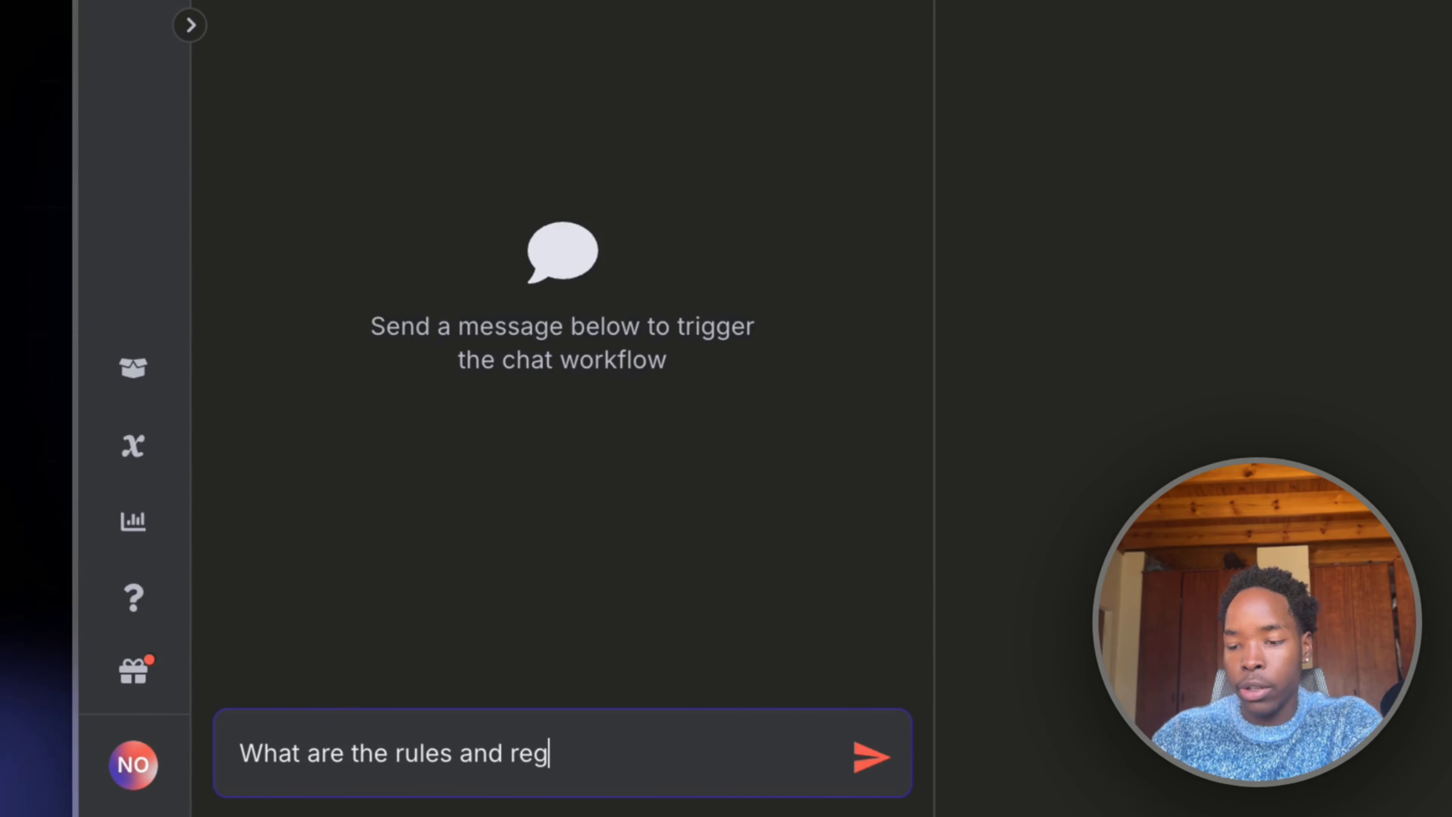
text(ulations around:)
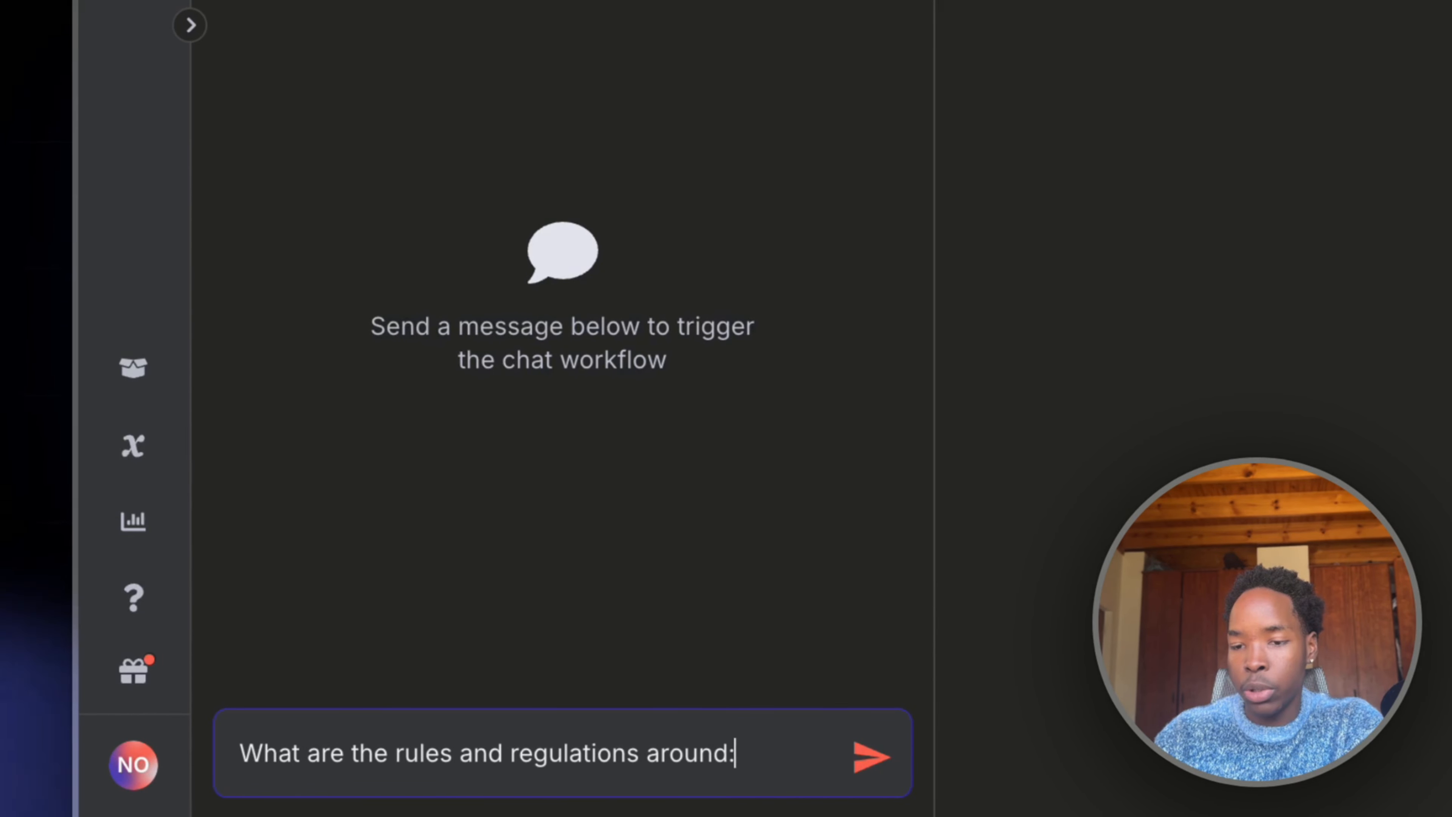
text(DISCRIMINATION AND RACIST ABUSE)
key(Return)
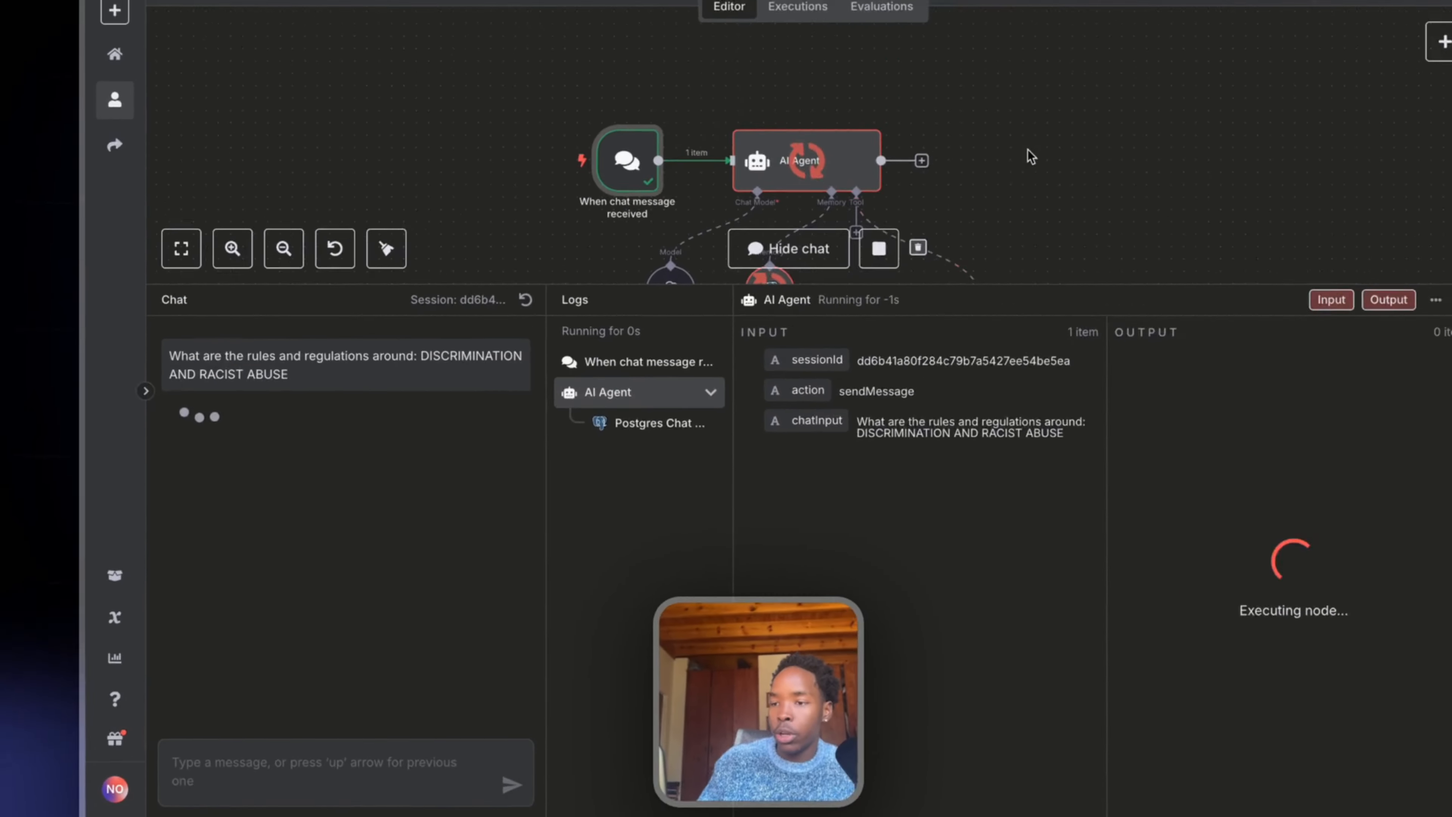
Step: Follow the workflow run across the chat model, memory, vector store and reranker nodes on the canvas
scroll(960, 205, down, 3)
scroll(960, 207, down, 2)
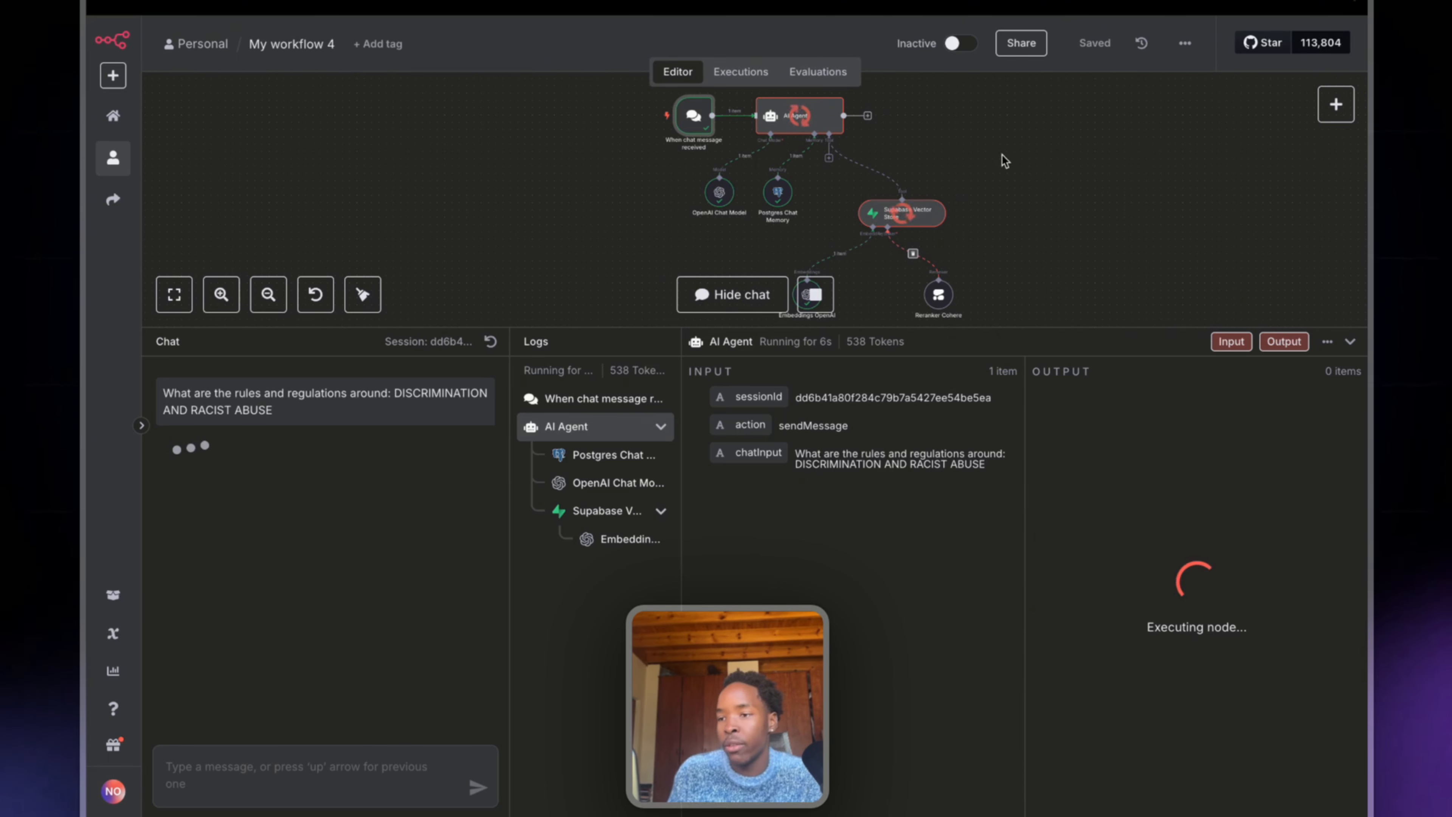
scroll(1003, 159, up, 3)
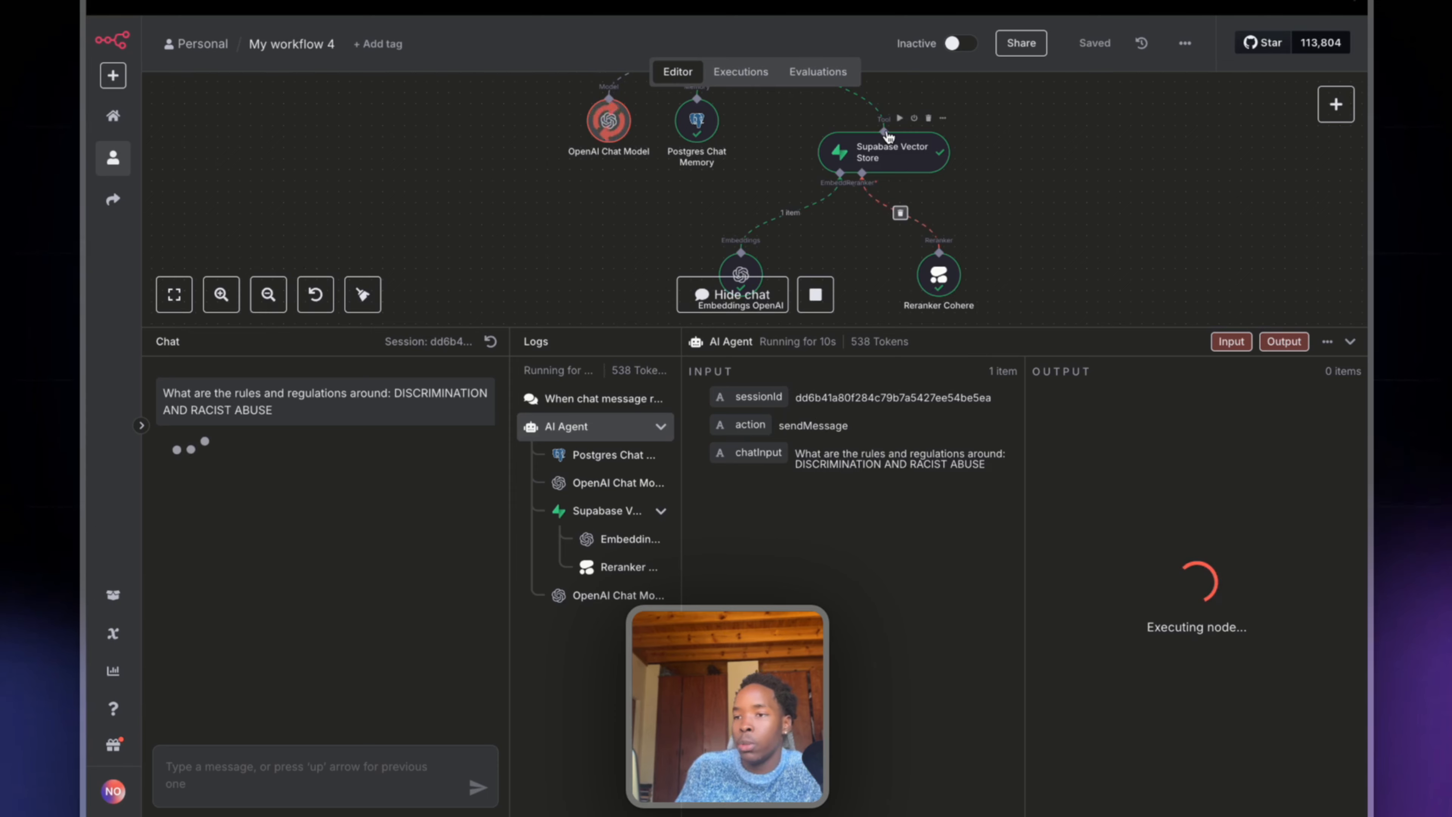
scroll(888, 136, up, 3)
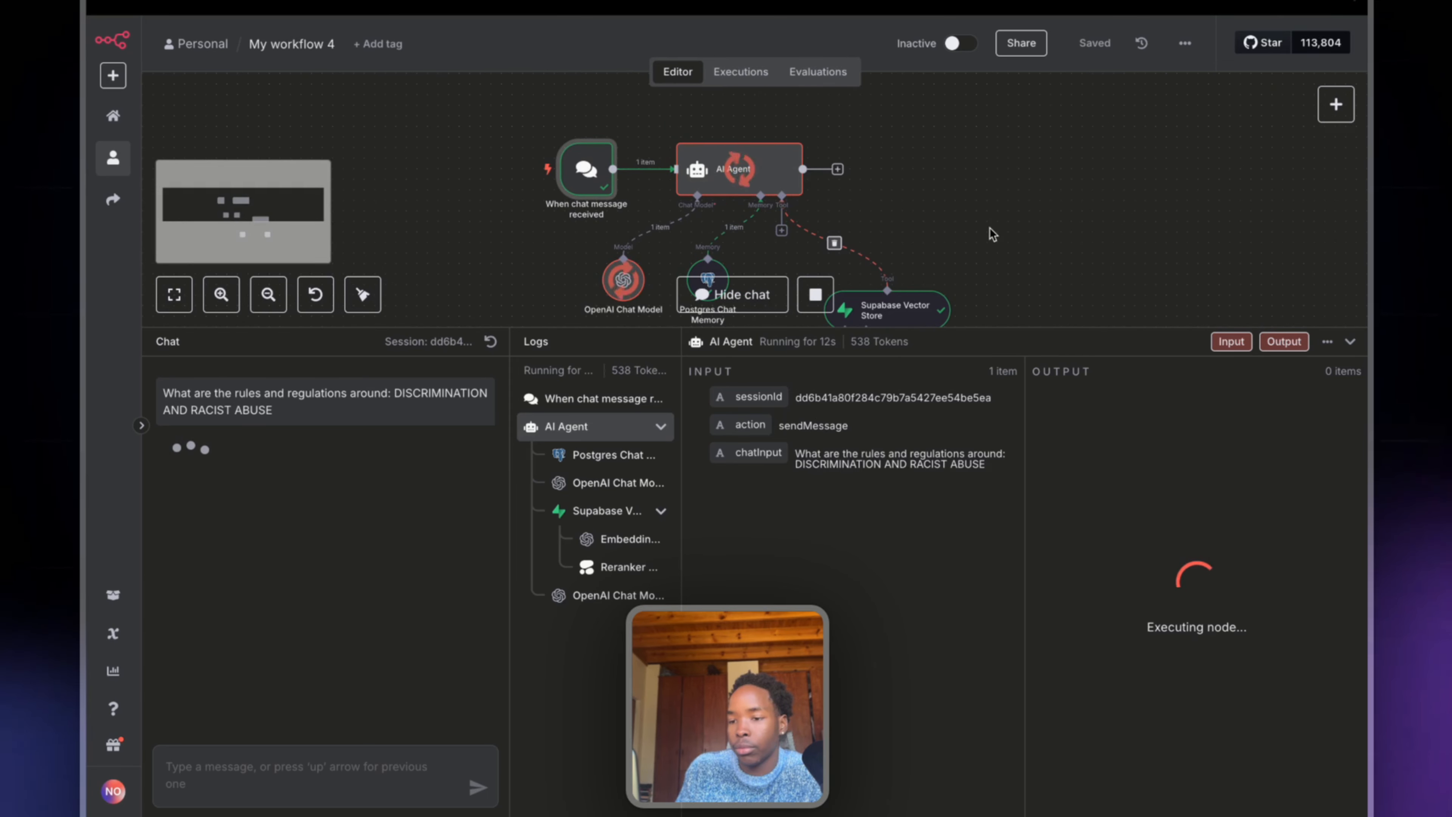
scroll(992, 233, down, 2)
Step: Inspect the run's log output for Embeddings OpenAI and Reranker Cohere, including the returned rule text and metadata
click(641, 540)
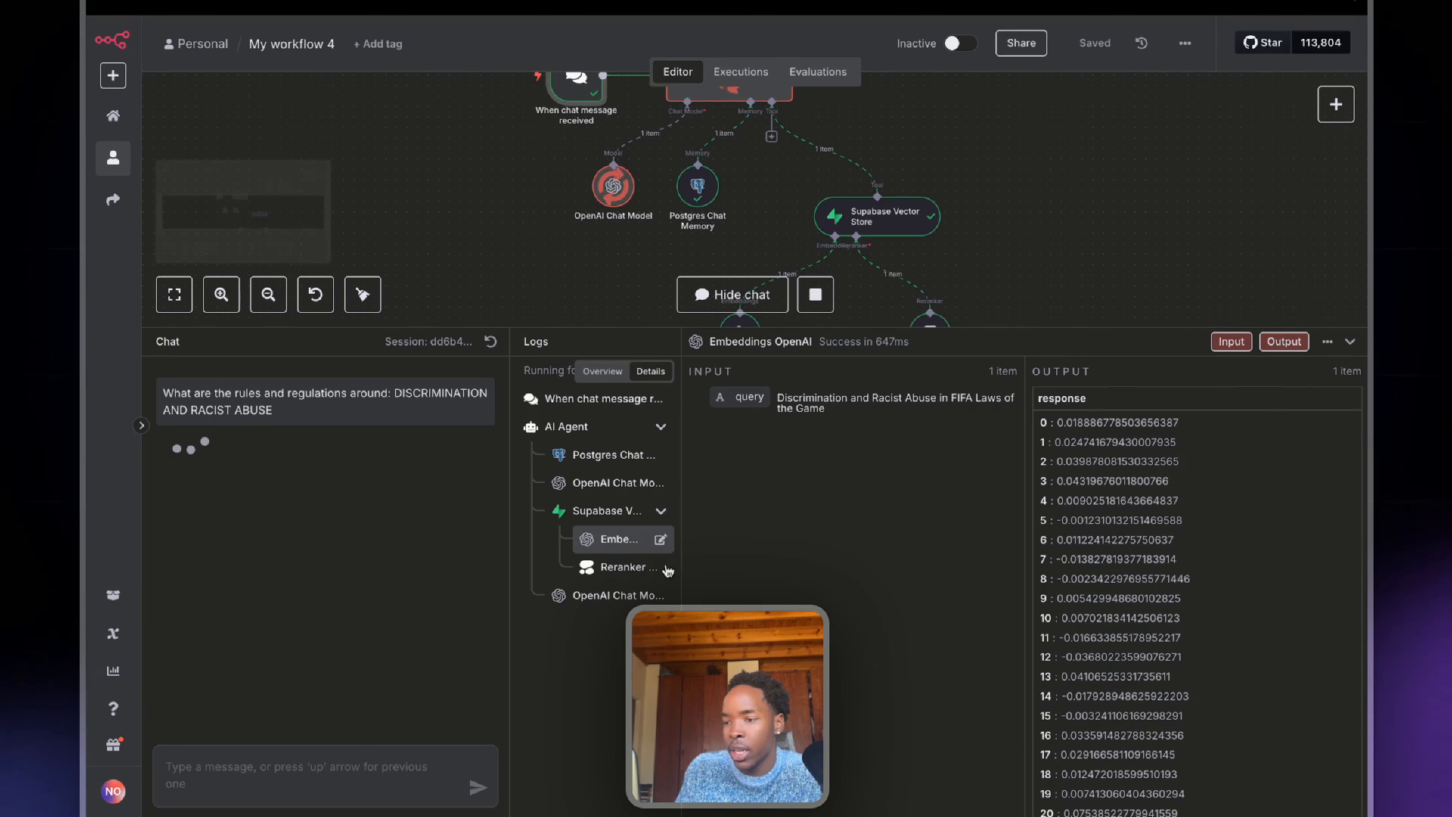
scroll(1098, 510, down, 20)
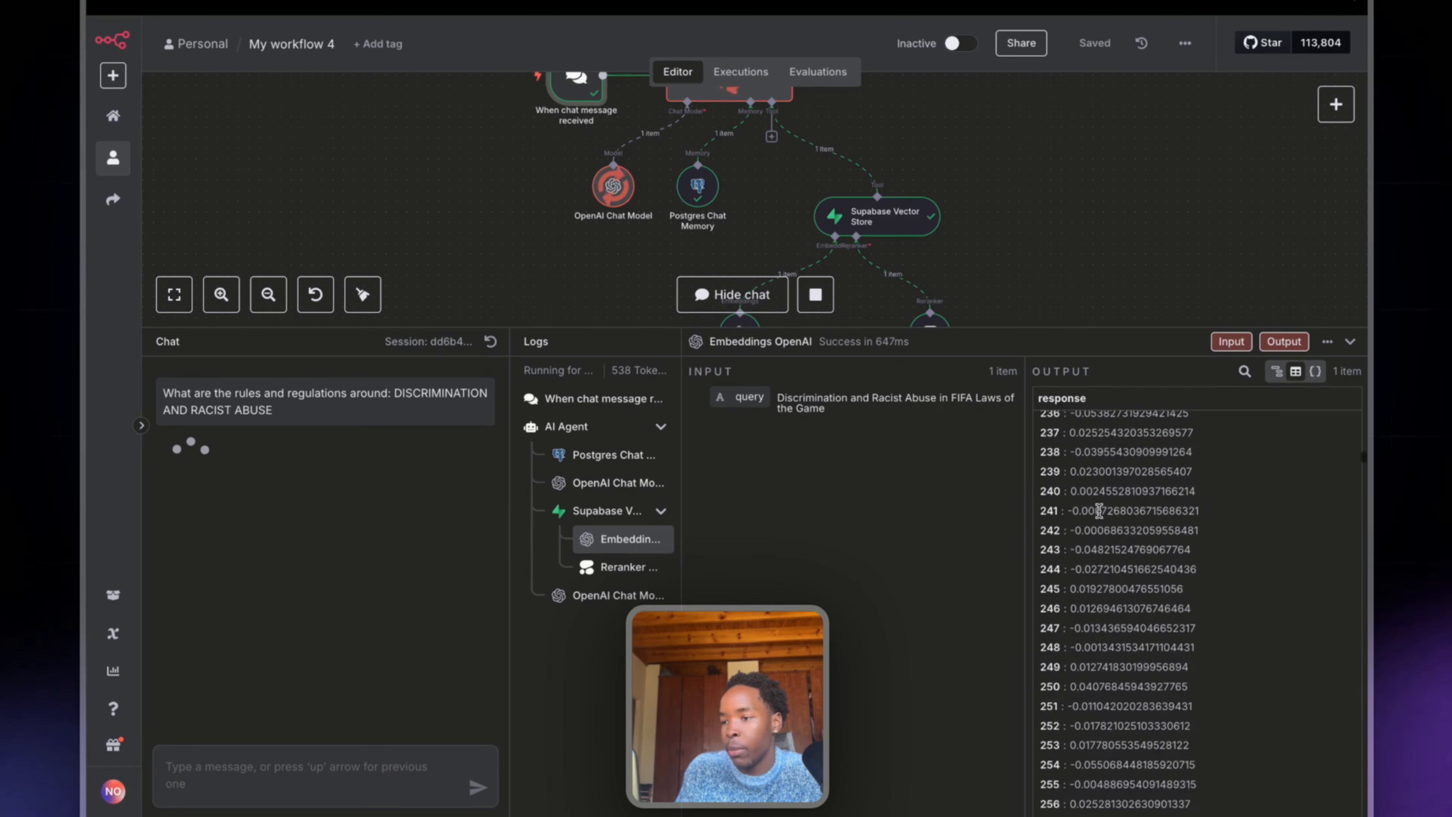
scroll(1098, 510, down, 10)
click(595, 578)
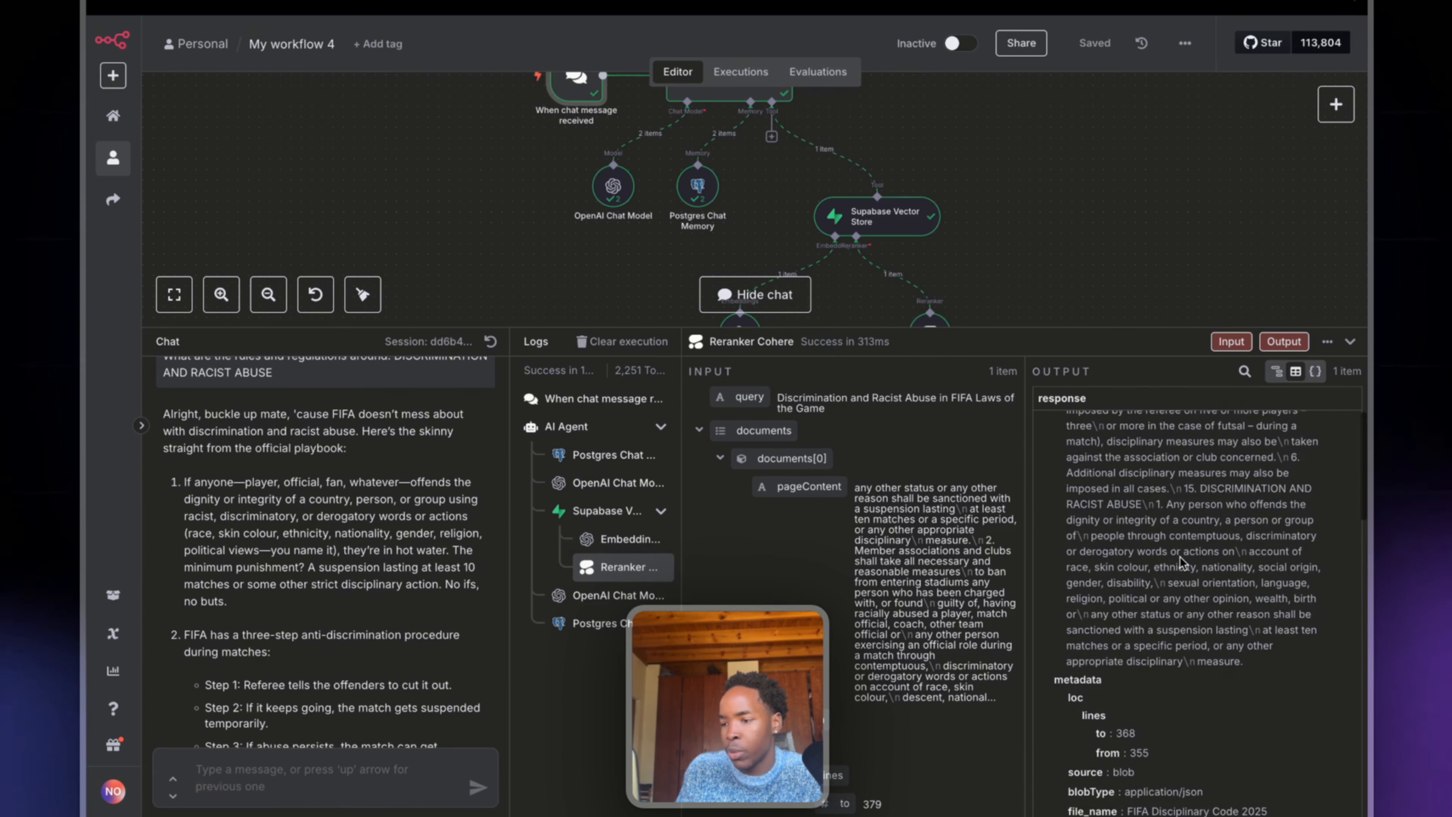
scroll(1183, 564, down, 3)
scroll(1182, 564, down, 5)
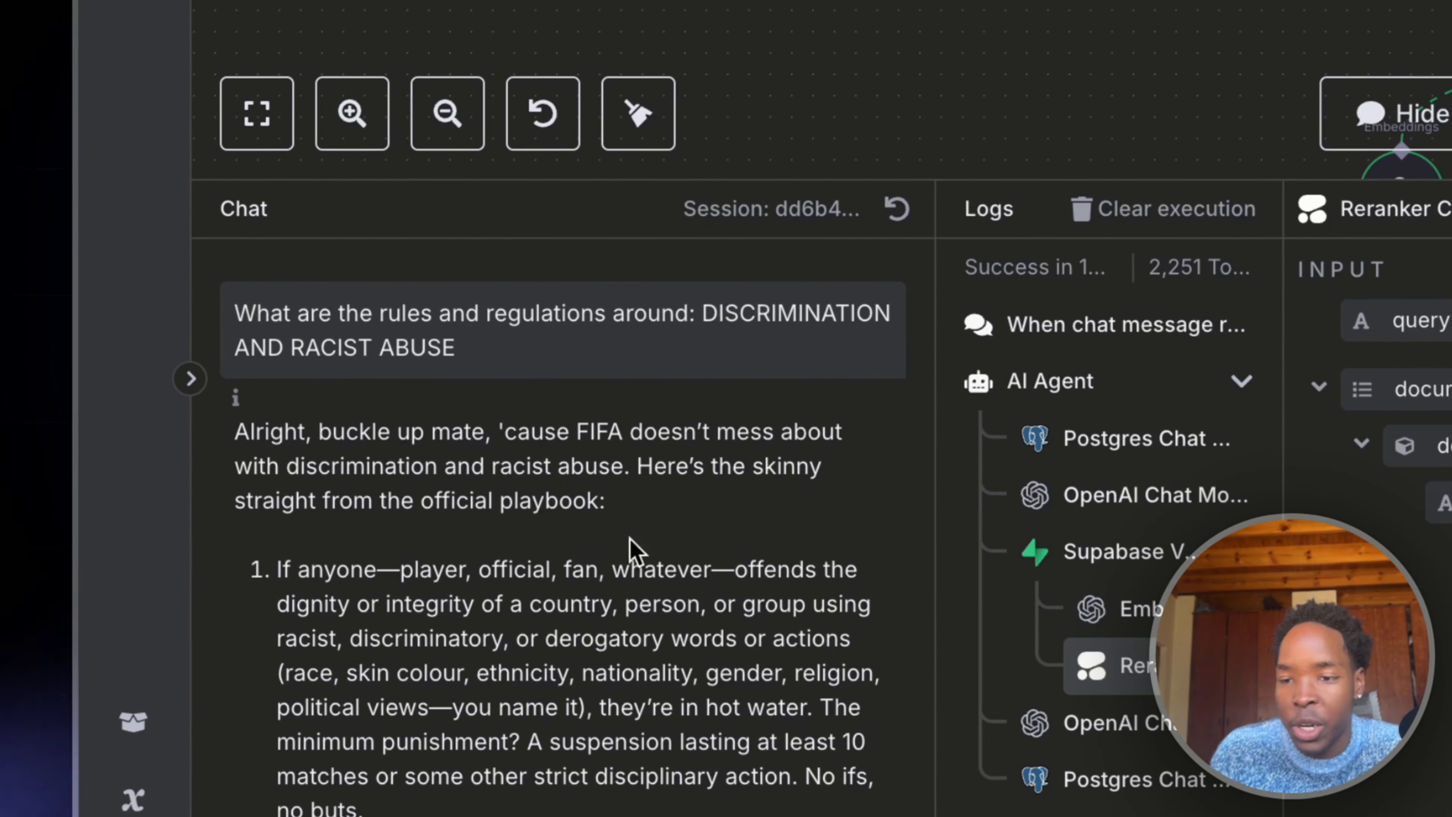
Step: Read the agent's chat reply and compare it with section 15, paragraph 1 of the FIFA Disciplinary Code PDF in Google Drive, highlighting the matching passage
scroll(627, 599, down, 5)
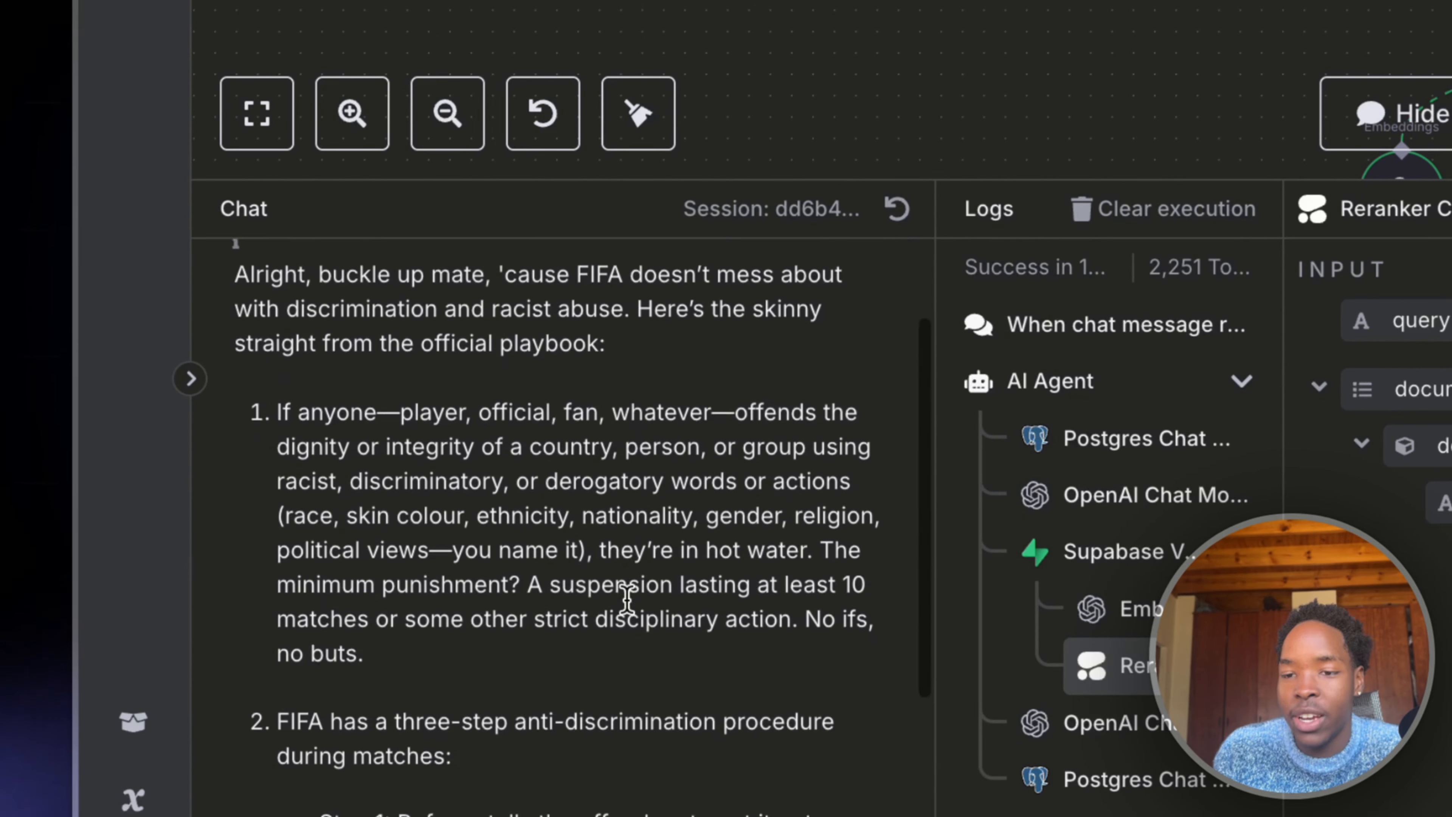
scroll(627, 599, down, 1)
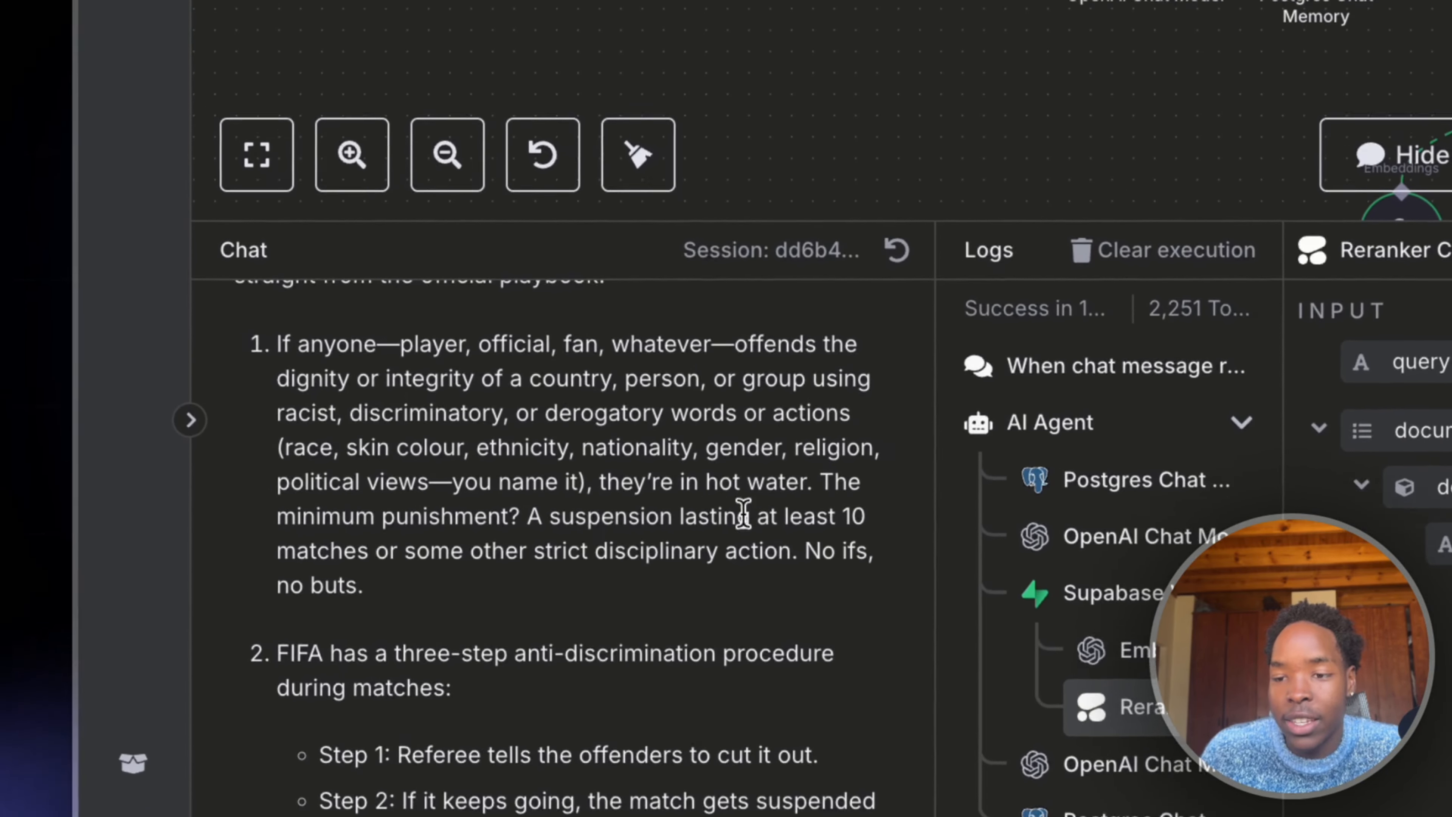
mouse_move(145, 425)
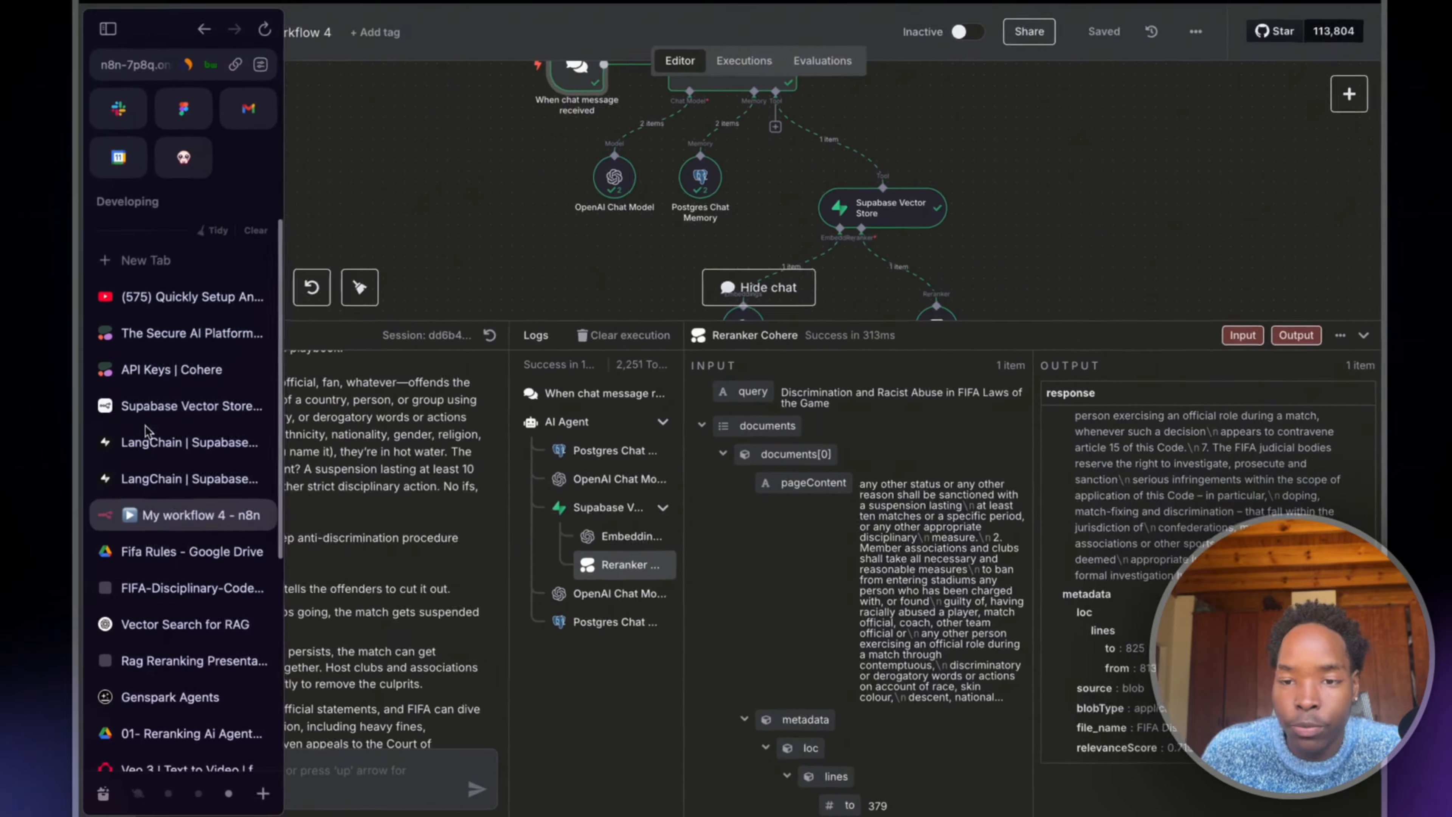
click(192, 551)
scroll(516, 338, down, 3)
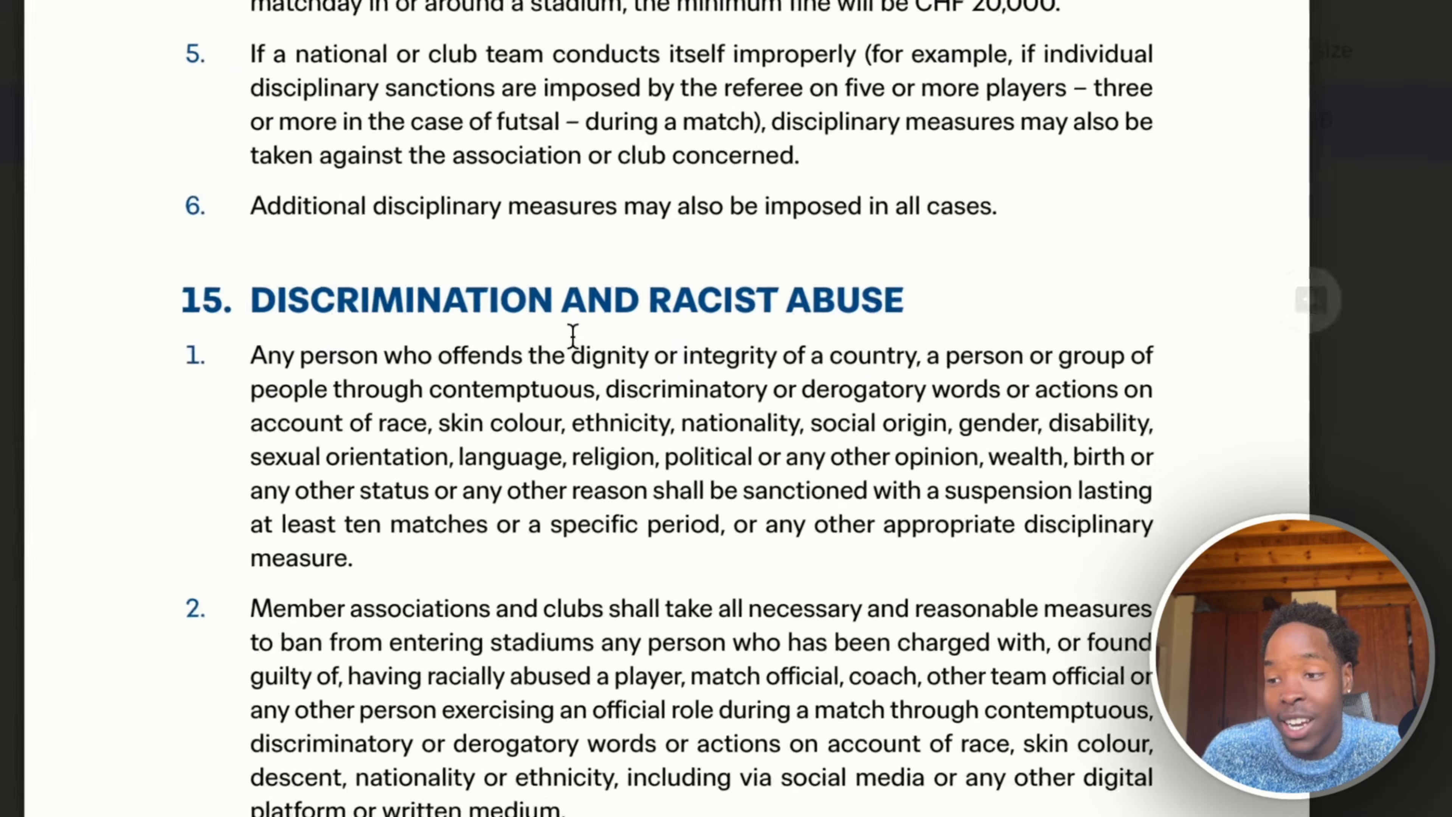
drag(496, 351, 915, 358)
drag(1031, 366, 456, 376)
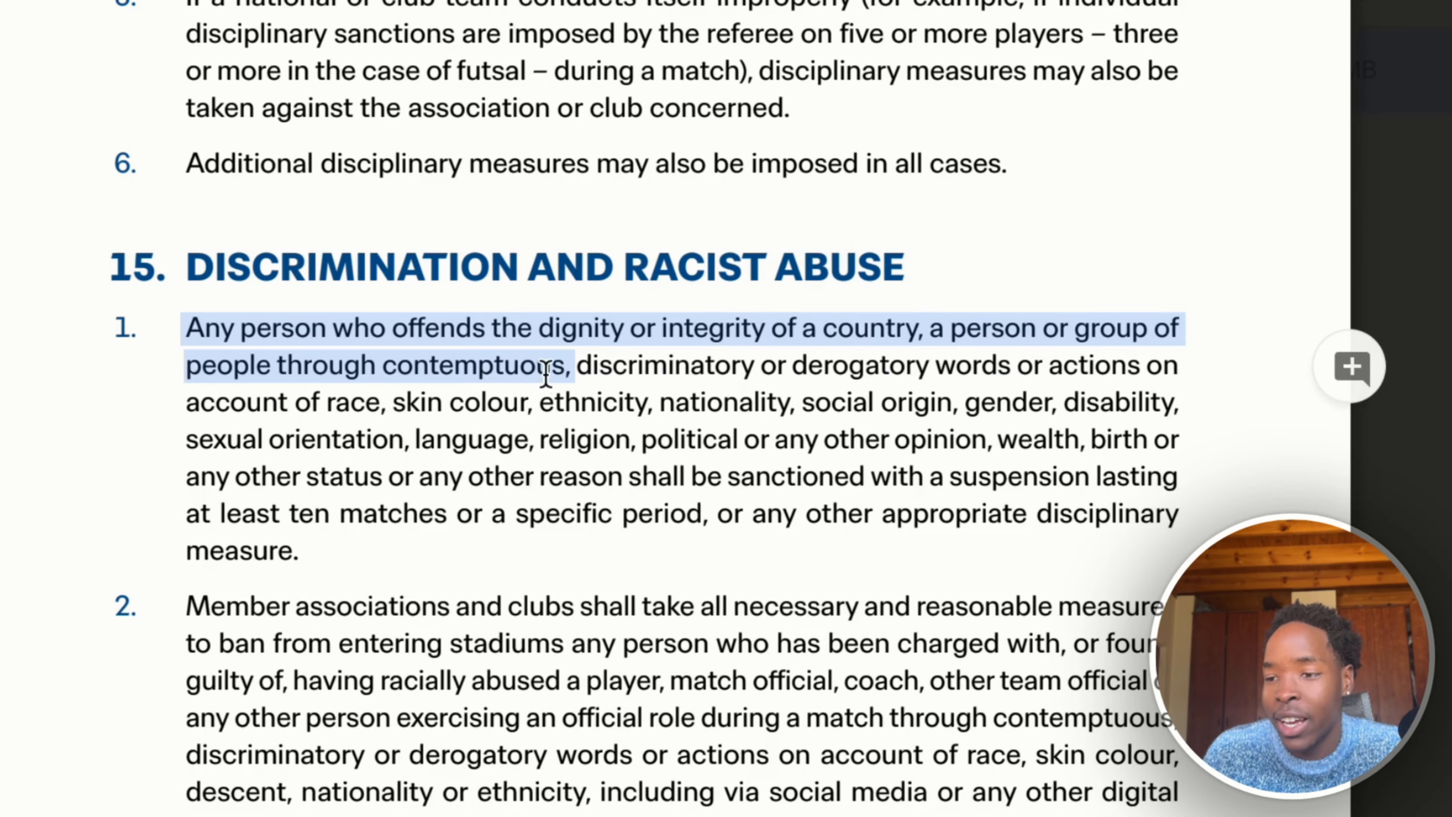
drag(546, 375, 682, 411)
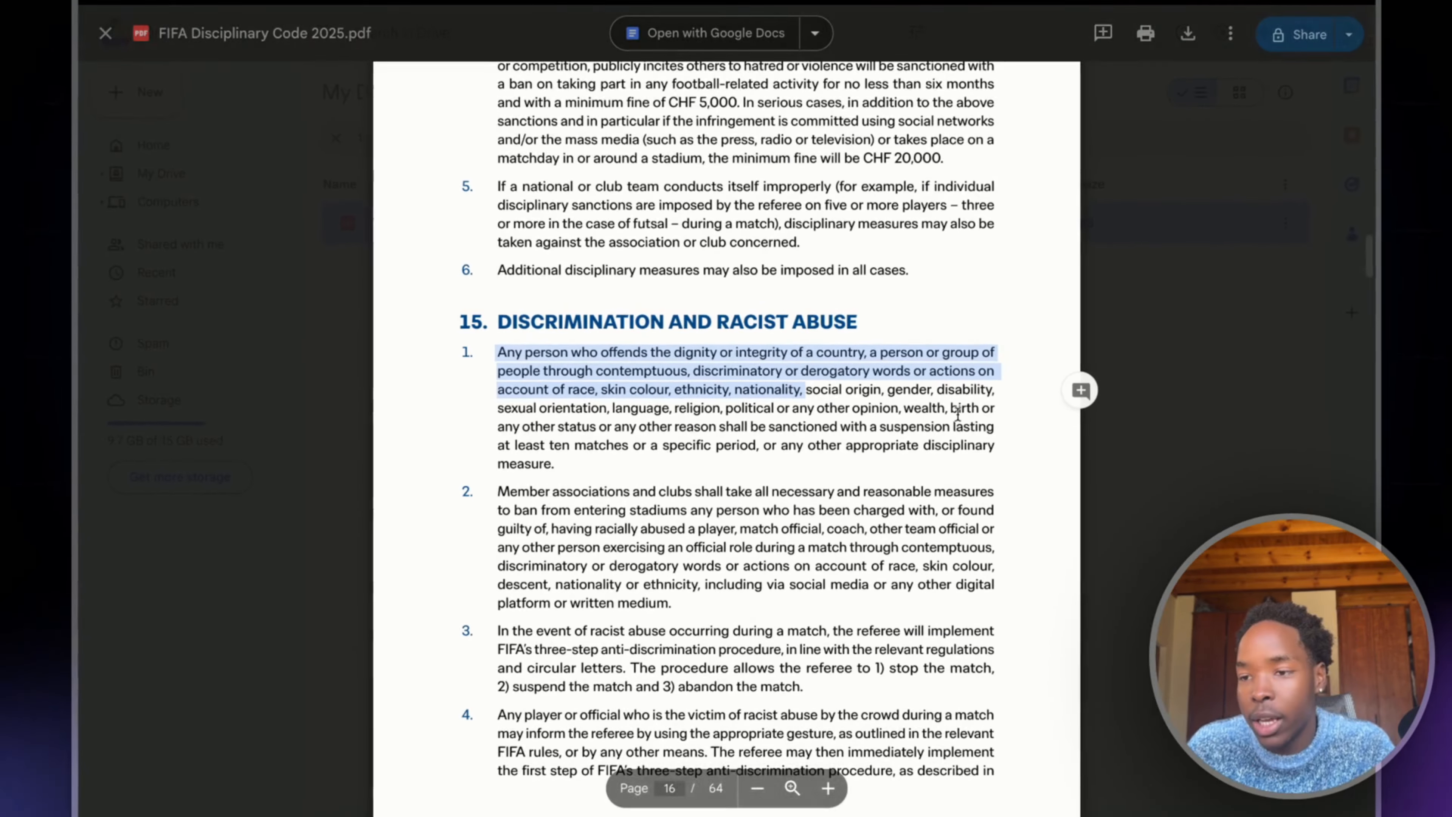
mouse_move(82, 492)
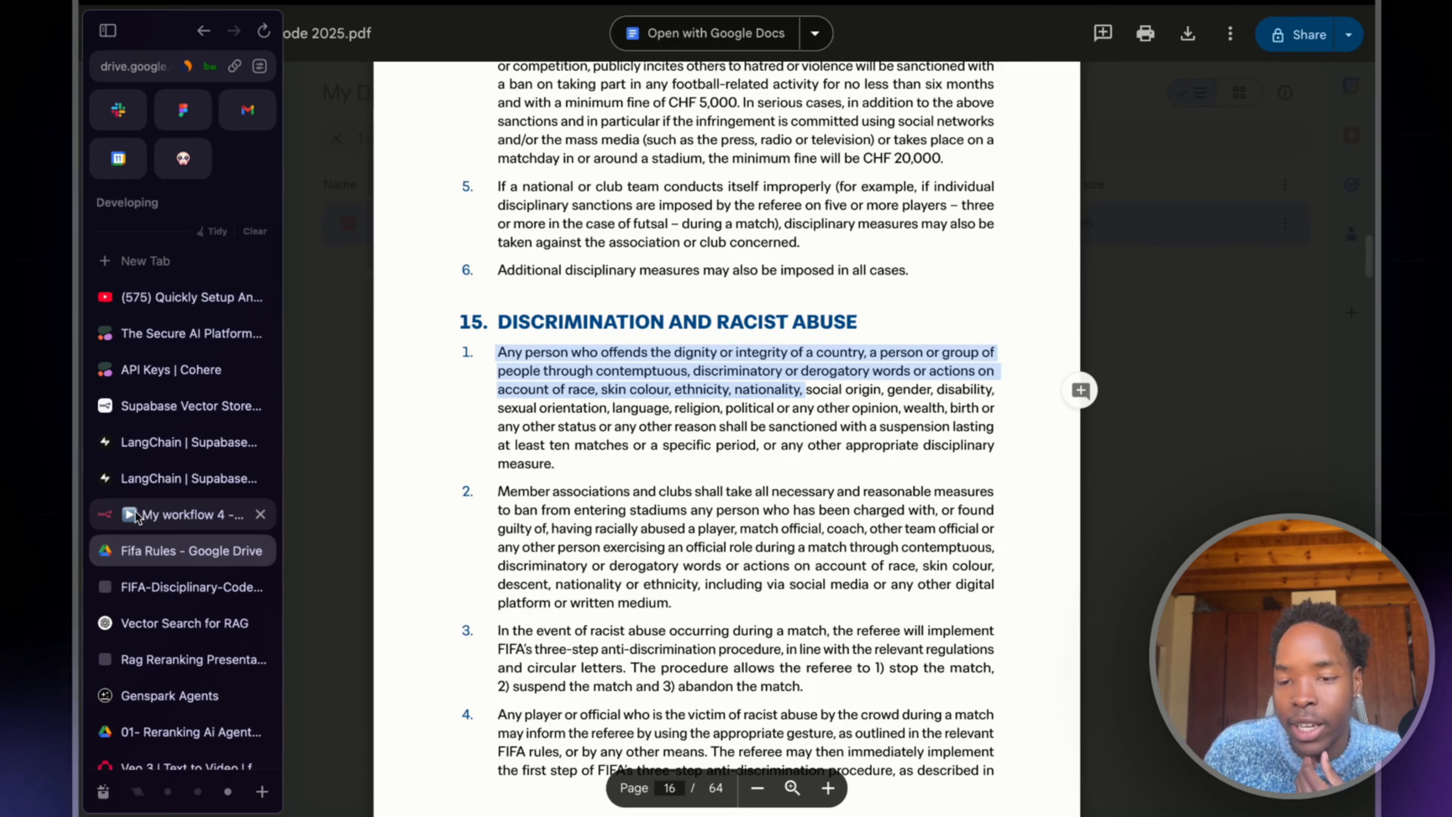
Step: Return to the n8n workflow and read the rest of the agent's chat reply and the Reranker Cohere input documents with their metadata
click(169, 521)
scroll(375, 602, down, 3)
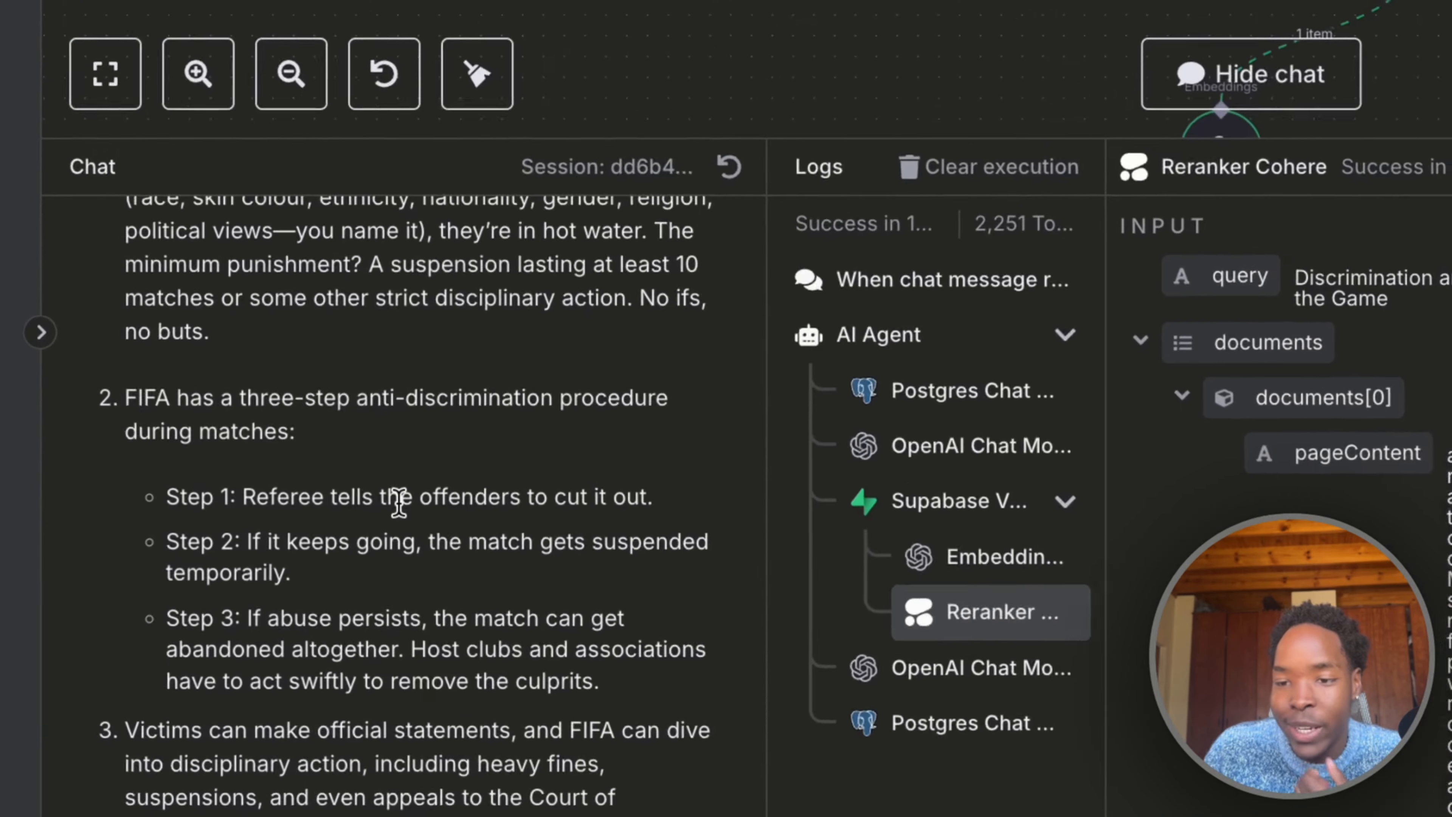
scroll(403, 502, down, 3)
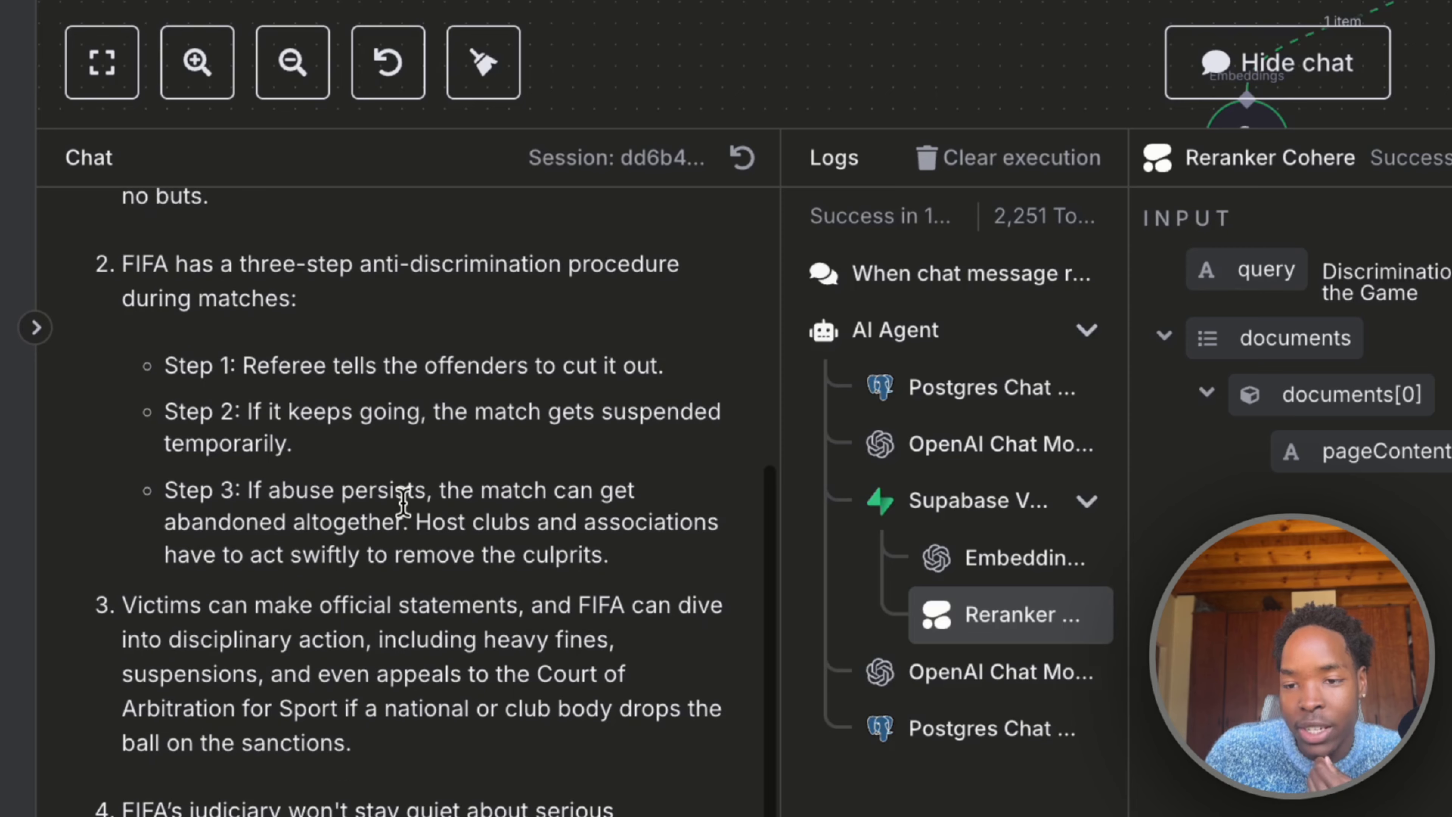
scroll(440, 401, down, 2)
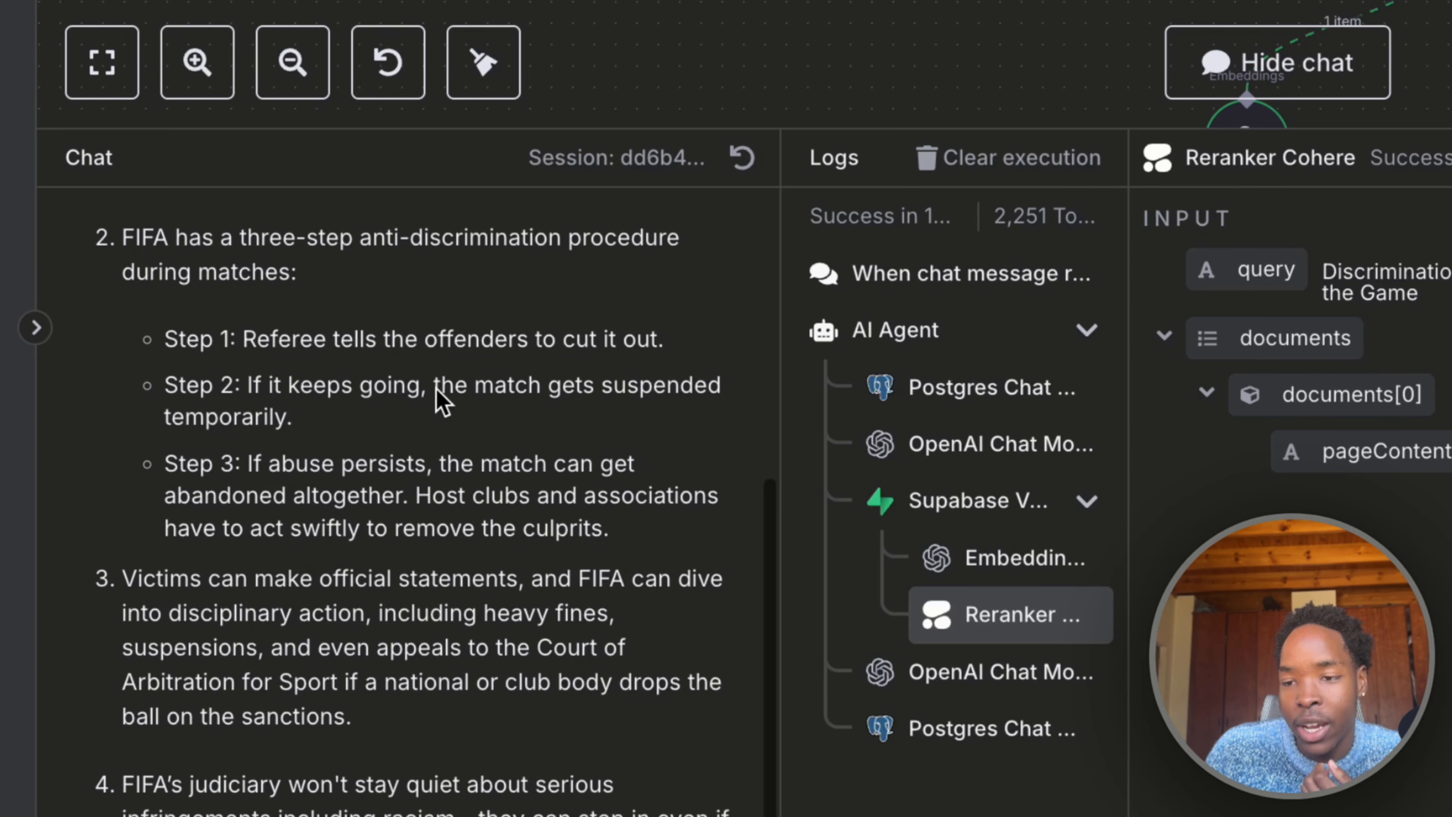
scroll(415, 438, down, 2)
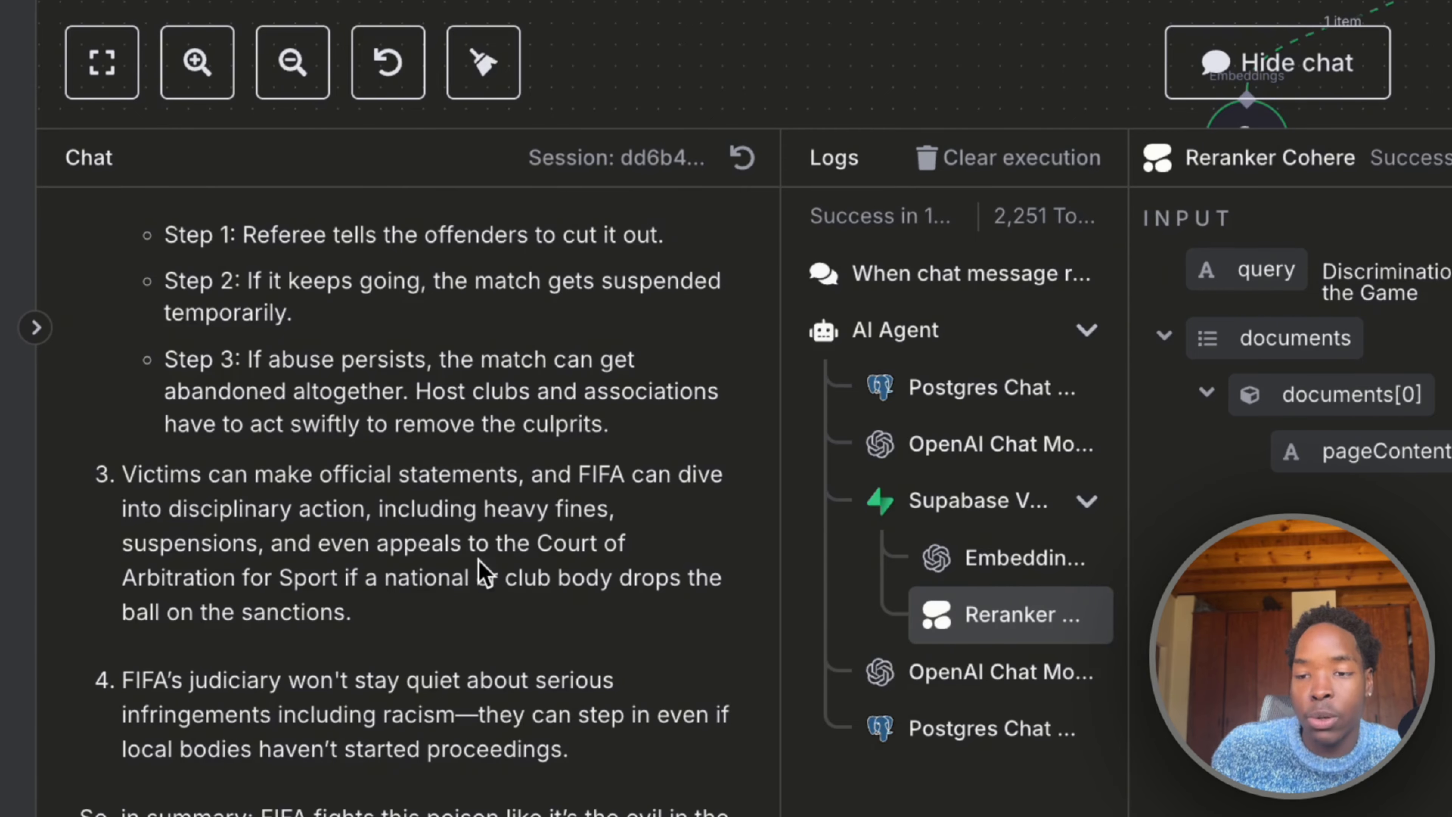
scroll(480, 564, down, 3)
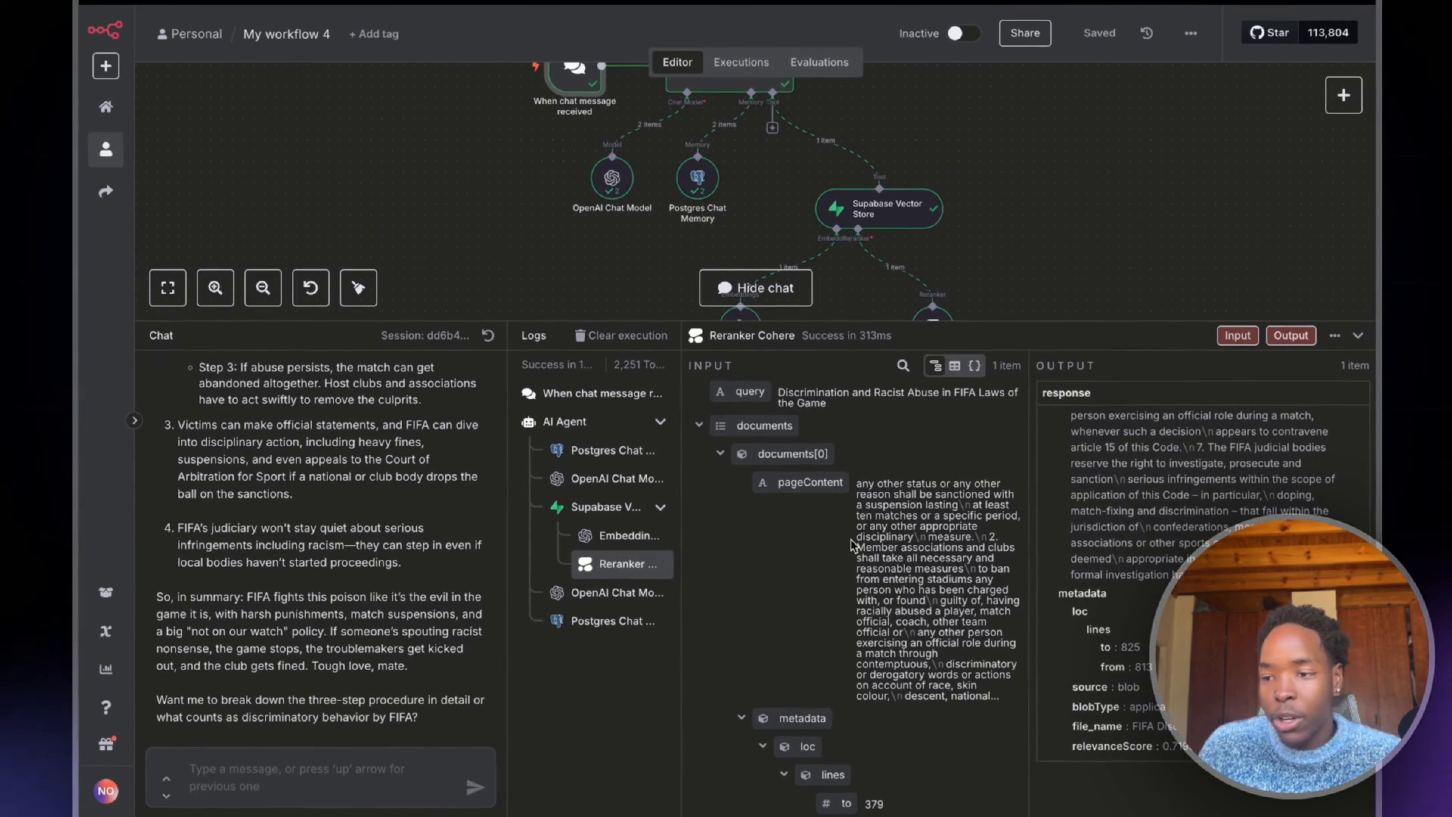
scroll(852, 543, down, 7)
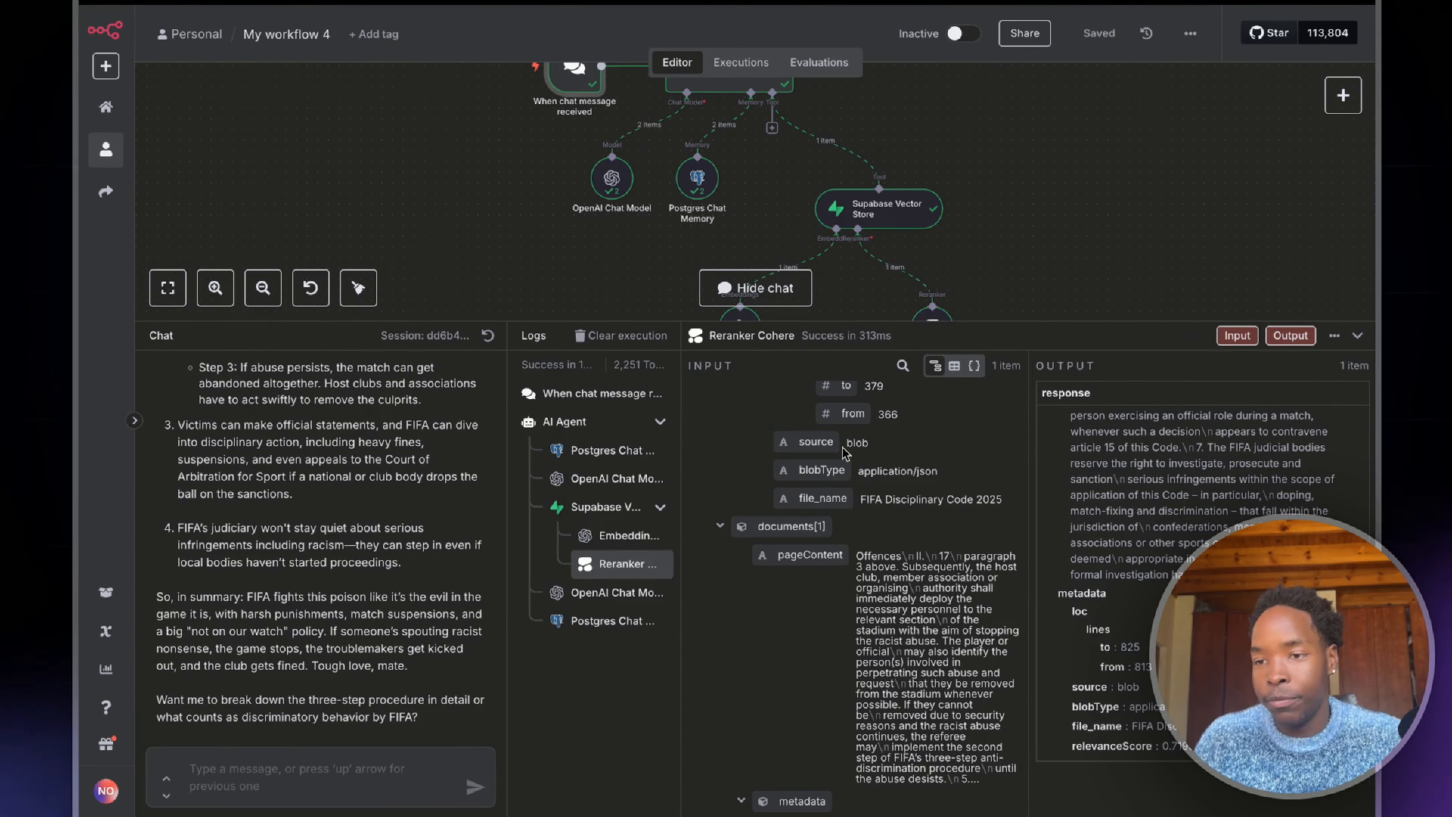
Step: Rename the workflow with a title beginning "FIFA Rules and Regulations"
click(289, 28)
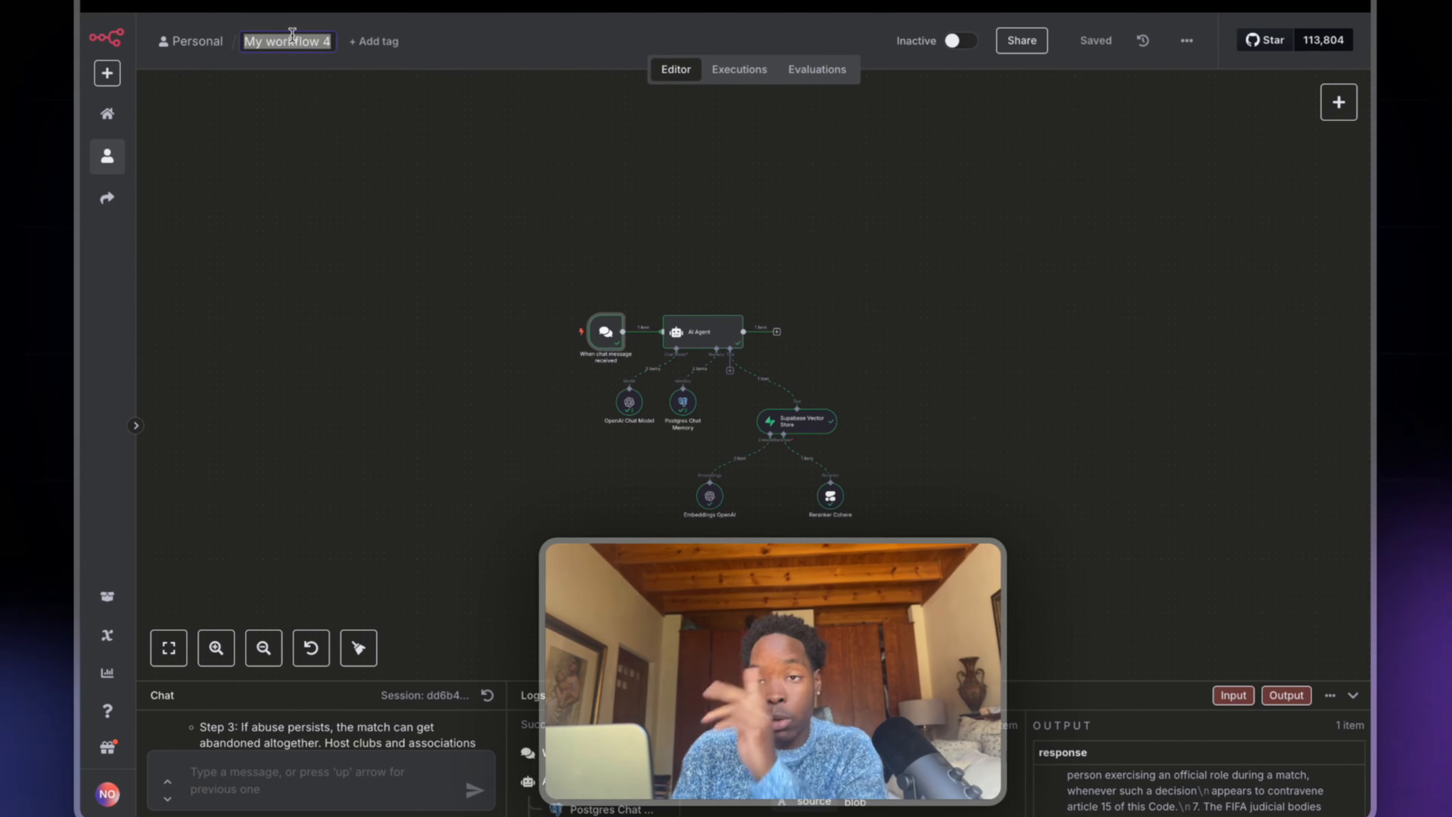
text(FIFA Ru)
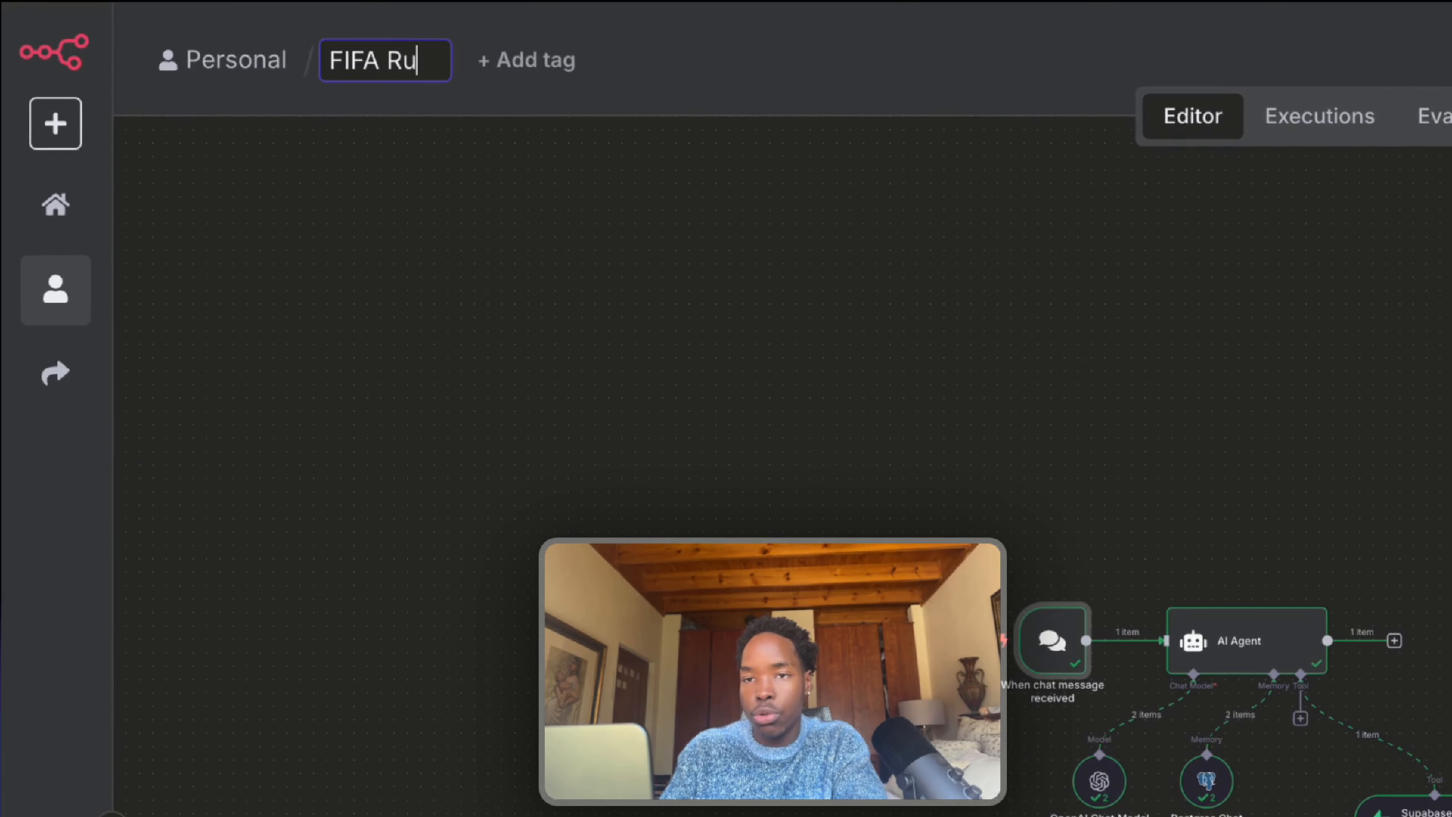
text(les and Regulations ...)
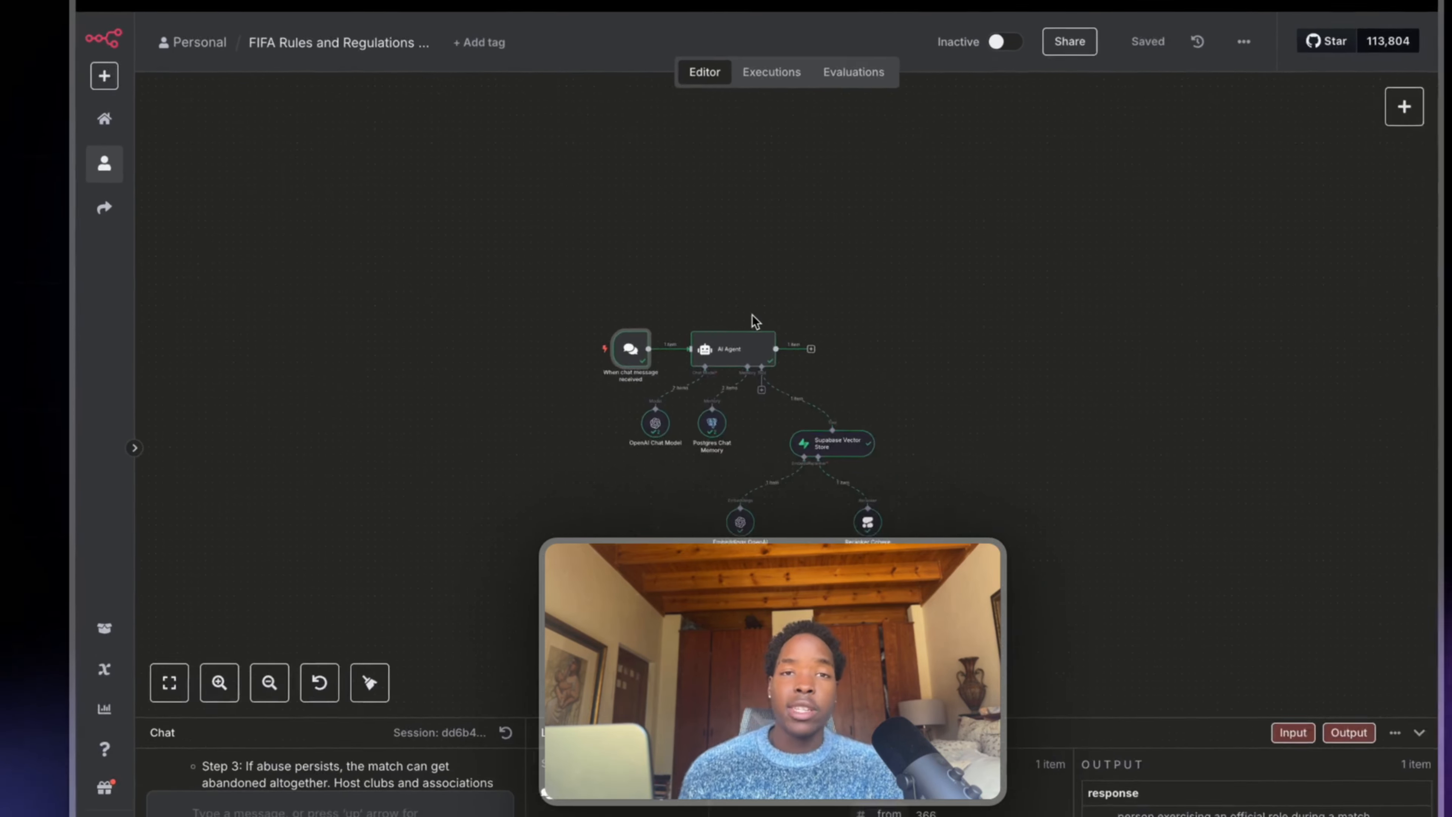
Step: Select the Postgres Chat Memory, Supabase Vector Store, Embeddings OpenAI and Reranker Cohere nodes together and shift them slightly closer to the AI Agent
scroll(964, 398, up, 3)
scroll(560, 210, down, 2)
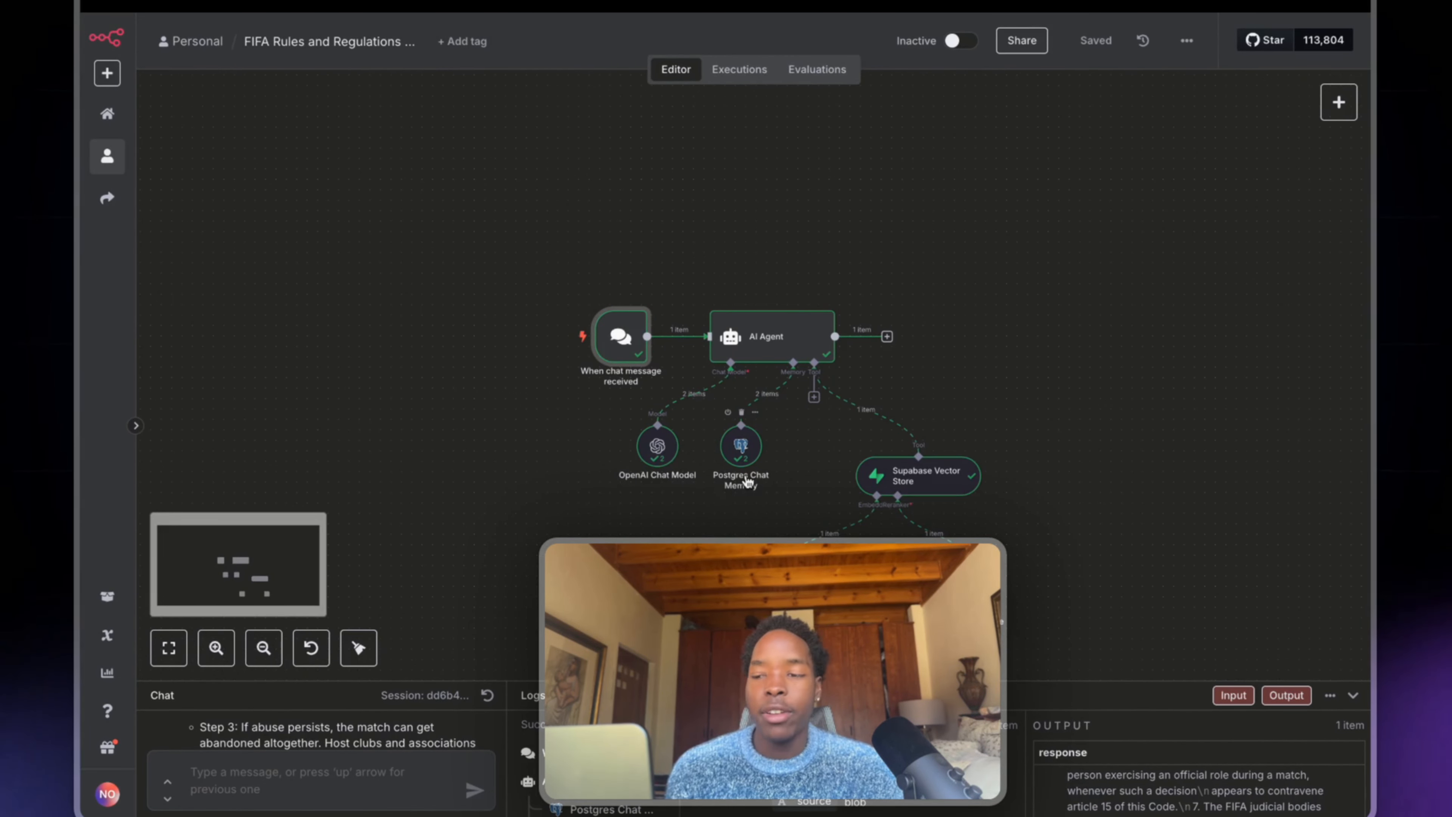
scroll(746, 482, down, 2)
scroll(775, 474, down, 2)
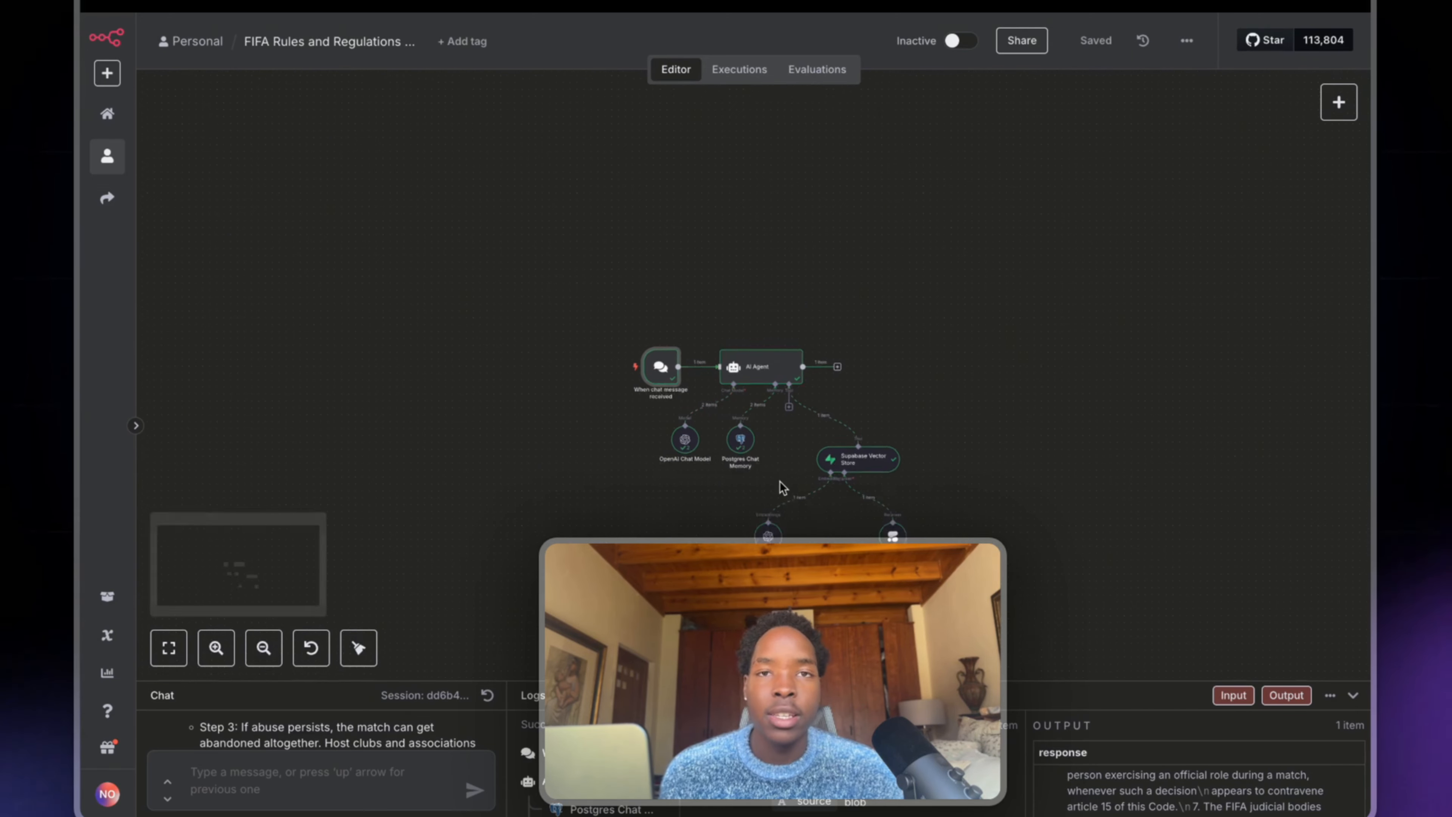
drag(806, 400, 714, 375)
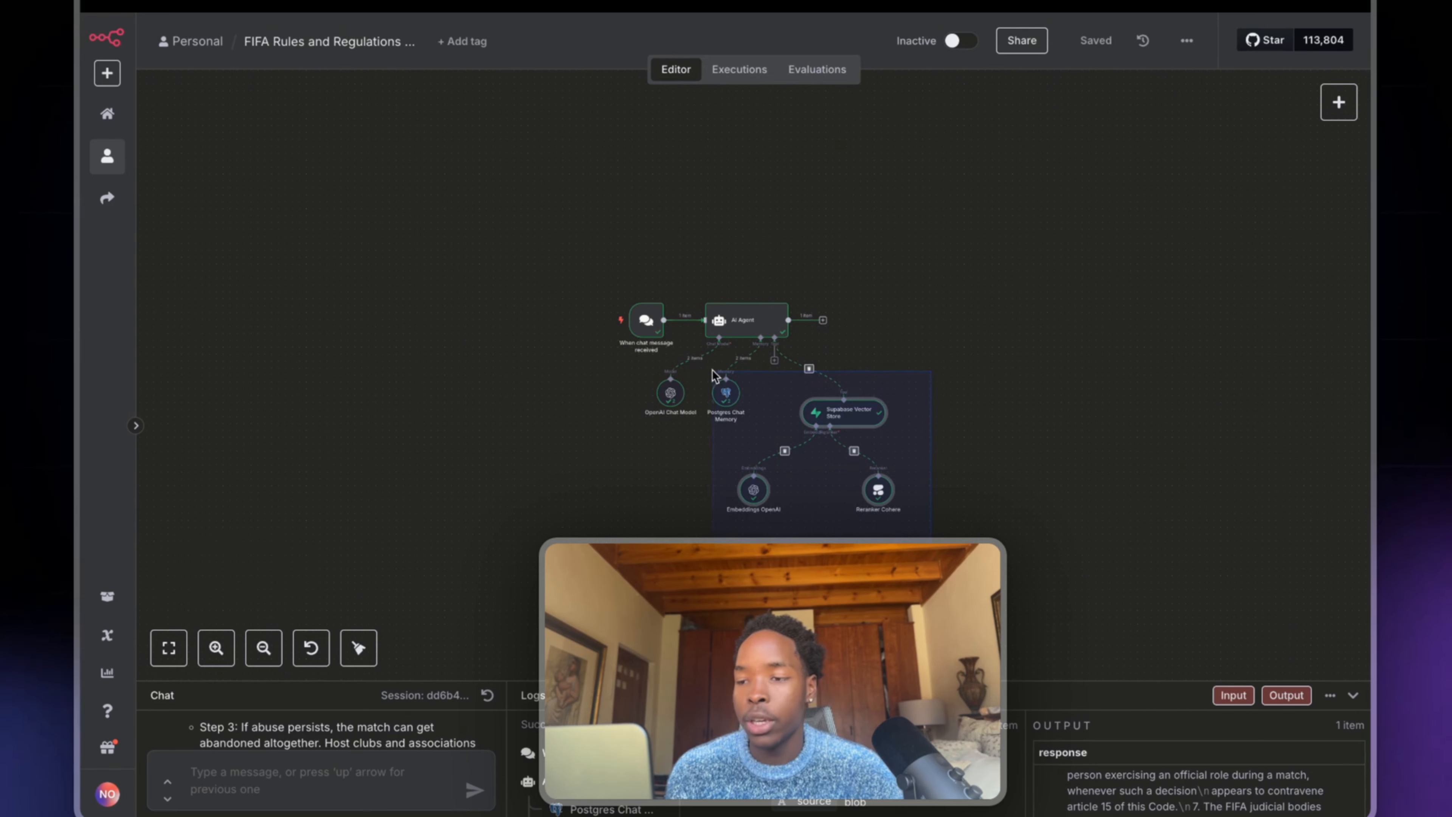
drag(842, 416, 835, 406)
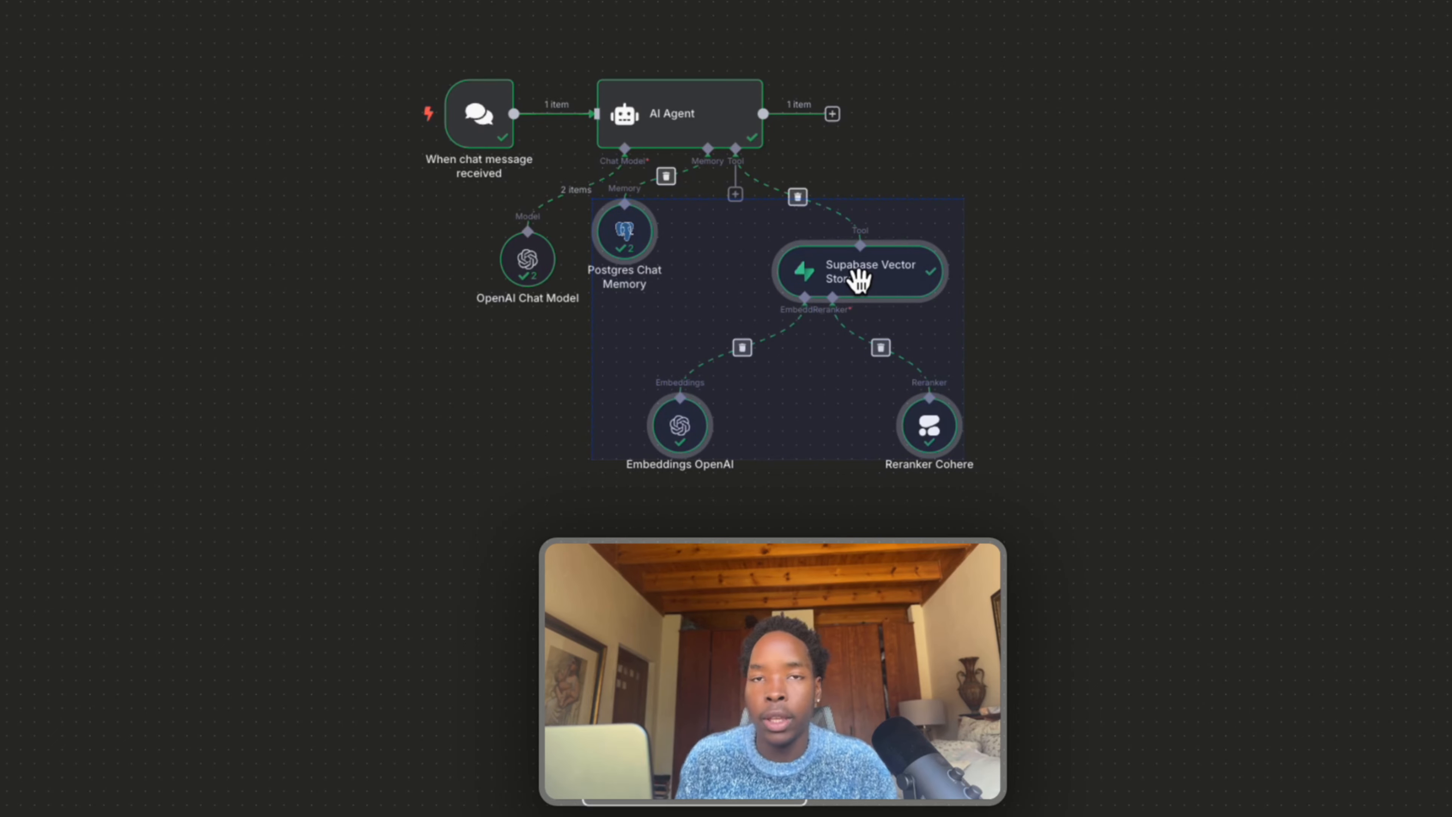